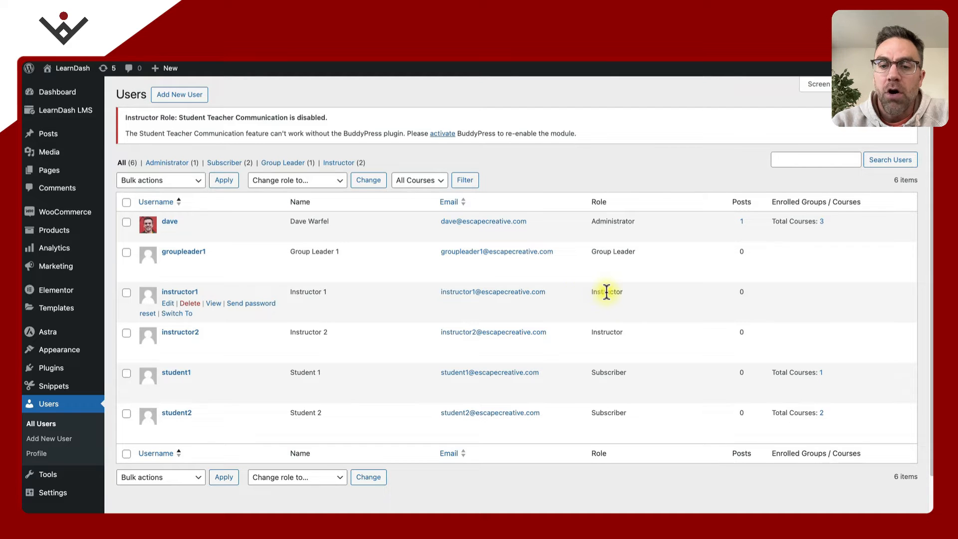
Open the form for adding a new user and look at the available roles.
left_click(194, 98)
scroll(208, 225, "down", 2)
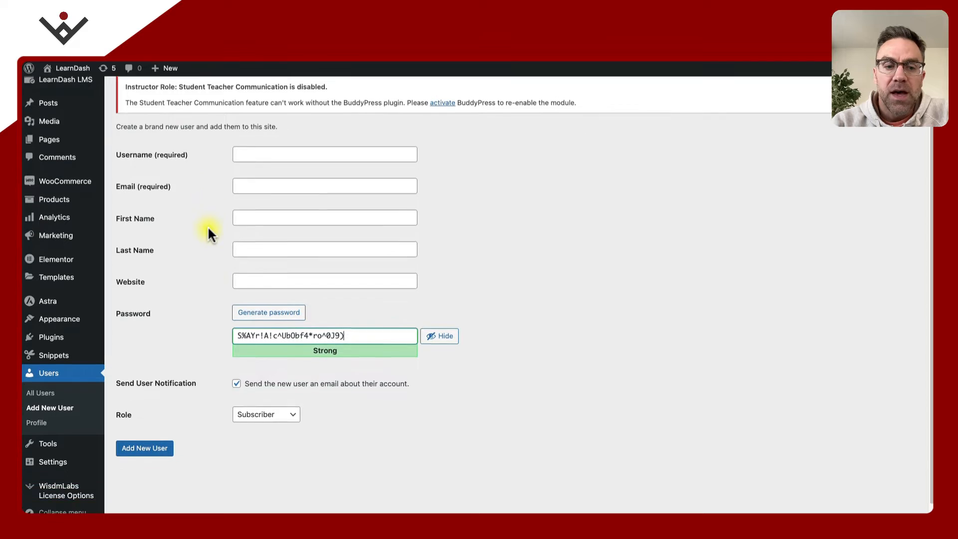
left_click(259, 404)
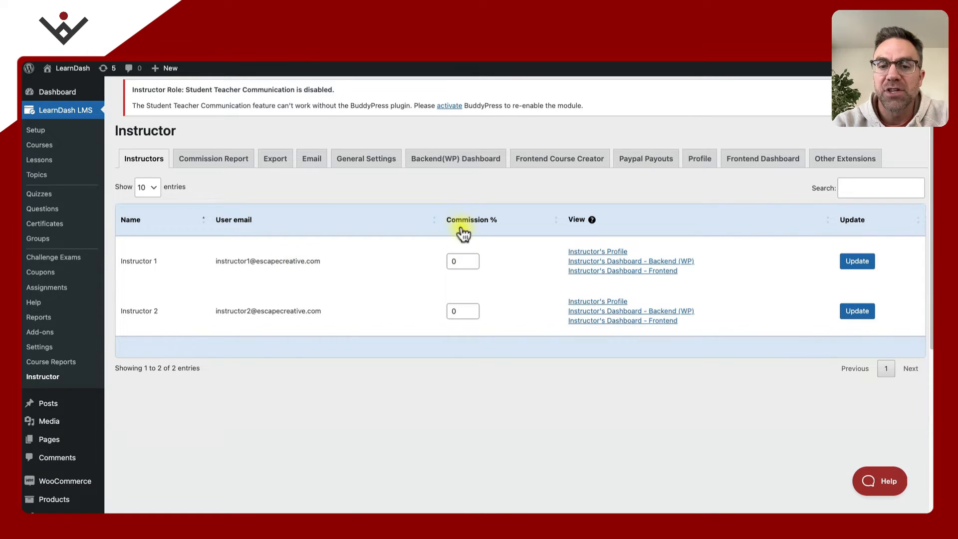
Try a commission of 20% for Instructor 1 and reset it to 0.
left_click(447, 260)
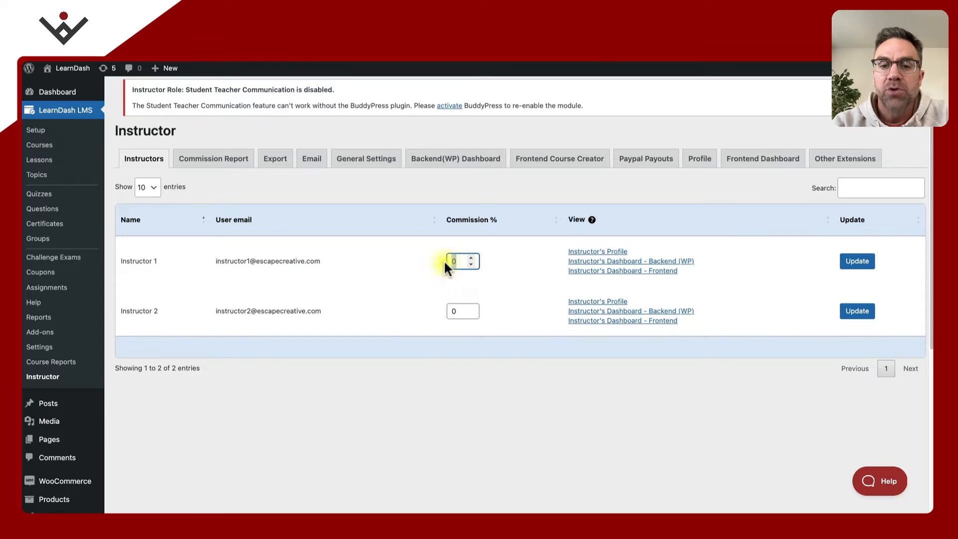
type("2")
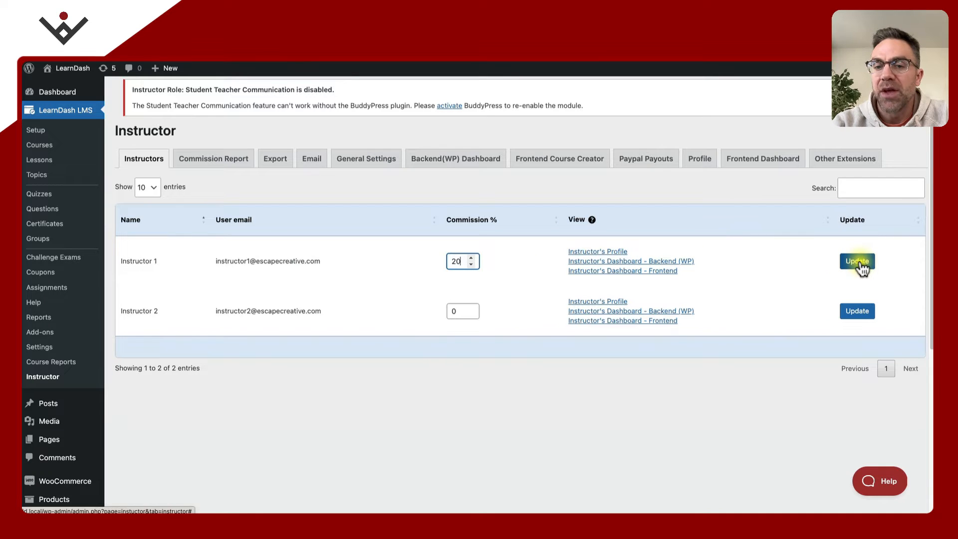
double_click(457, 261)
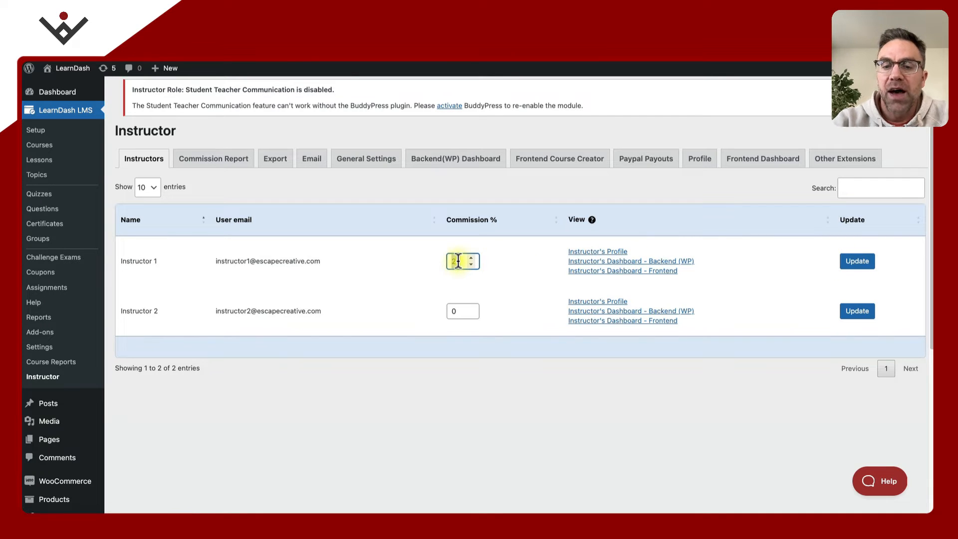
key("BackSpace")
type("0")
left_click(407, 263)
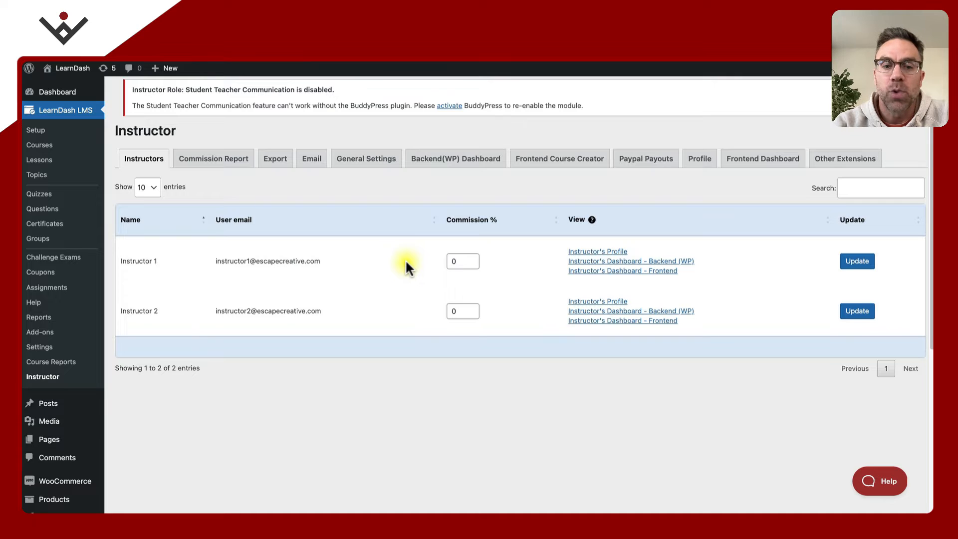
Display the commission report for Instructor 1 and examine its orders table and payouts transaction history.
left_click(213, 158)
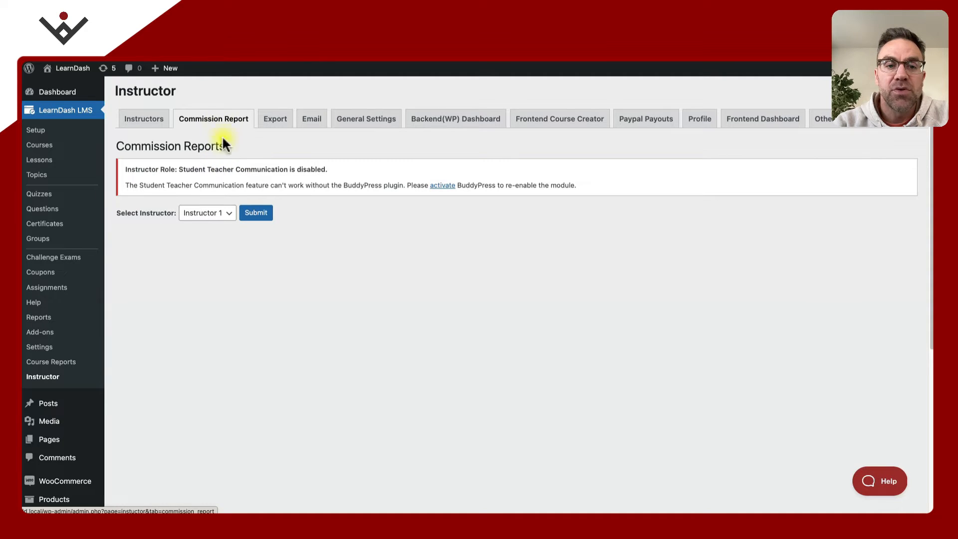
left_click(202, 214)
left_click(231, 218)
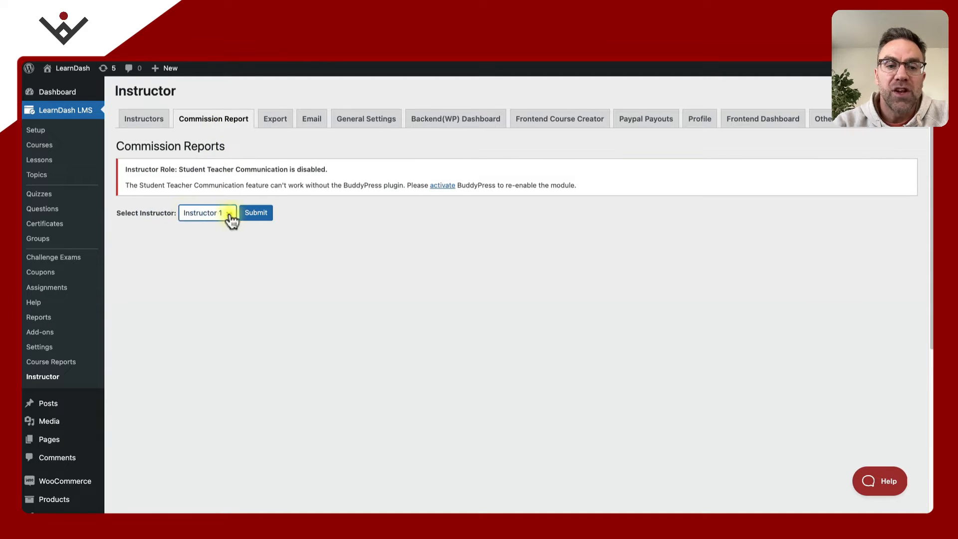
left_click(256, 213)
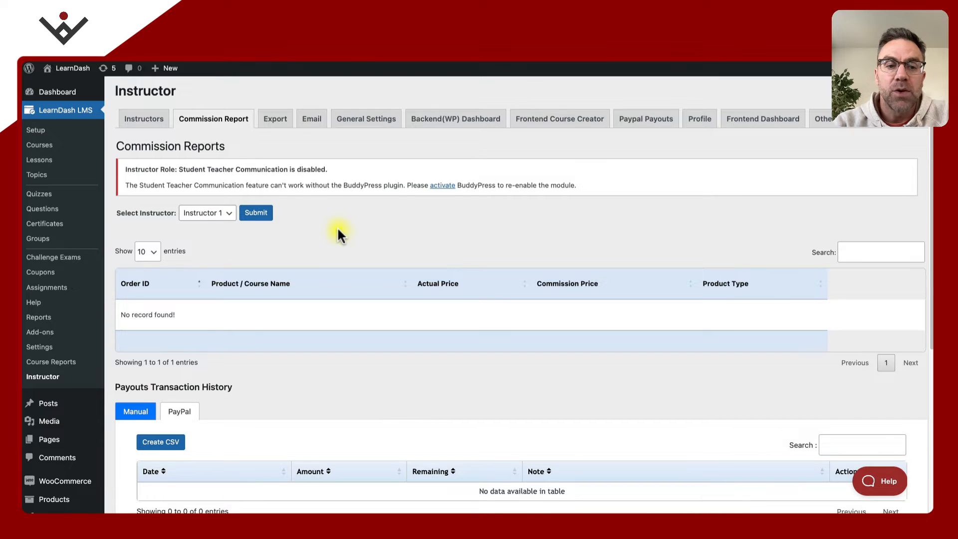
scroll(338, 230, "down", 2)
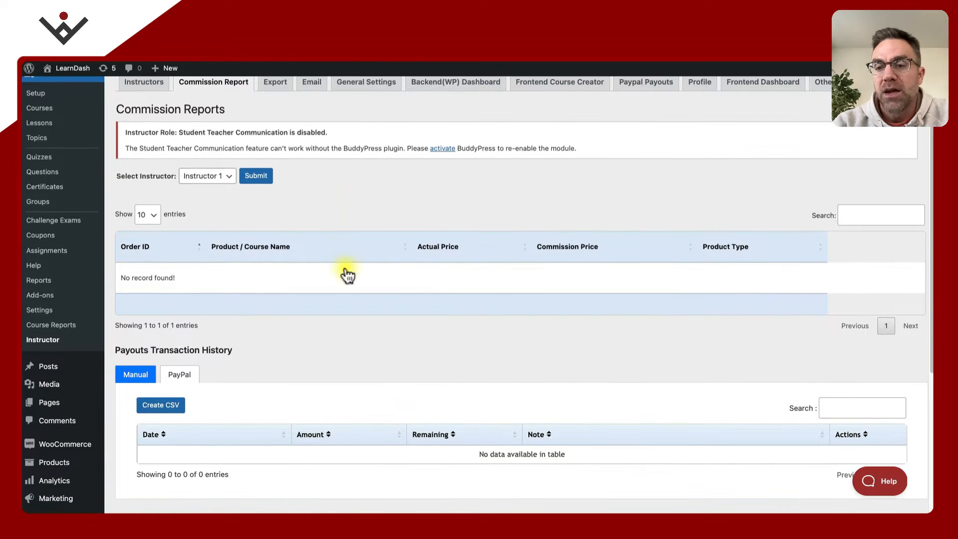
scroll(351, 304, "down", 3)
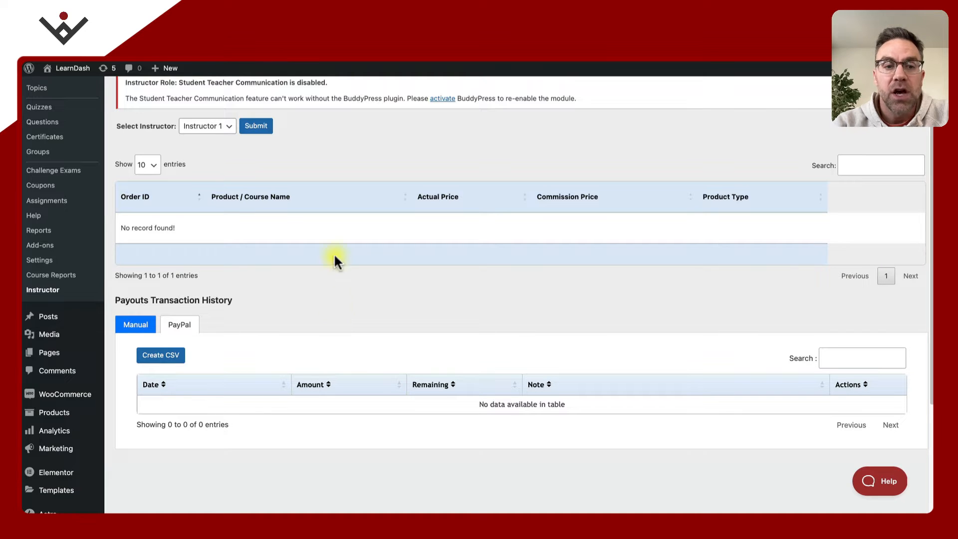
scroll(338, 279, "up", 5)
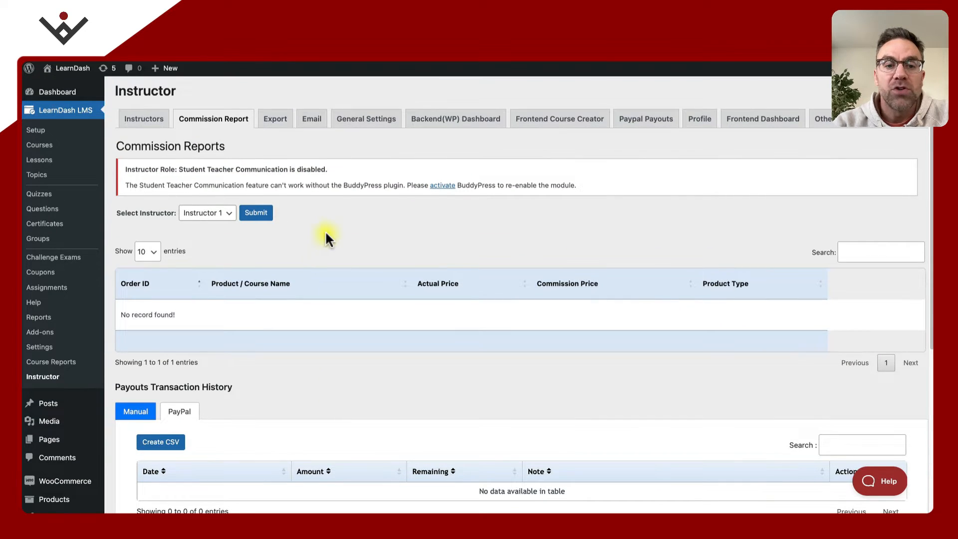
scroll(325, 239, "down", 3)
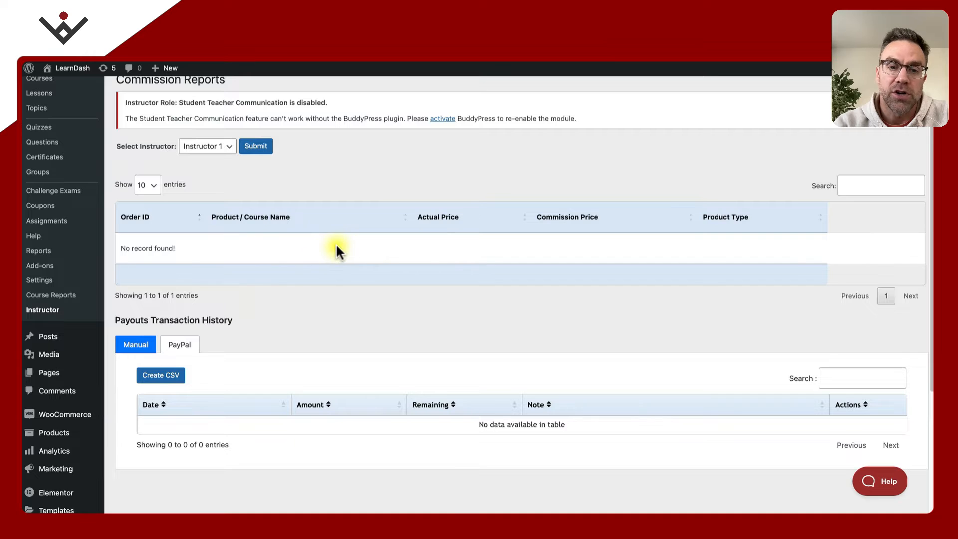
scroll(336, 244, "down", 1)
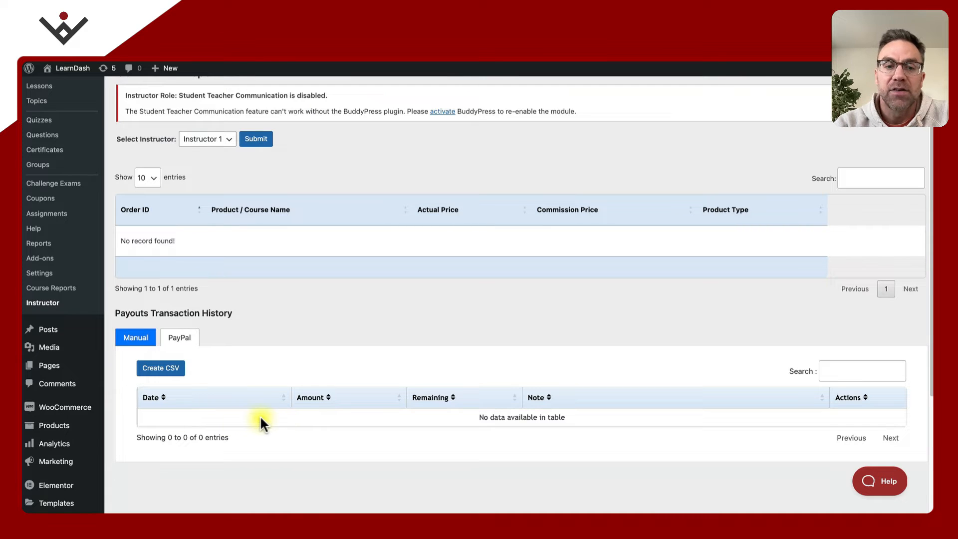
Open the export reports page and check which instructors can be selected.
left_click(275, 119)
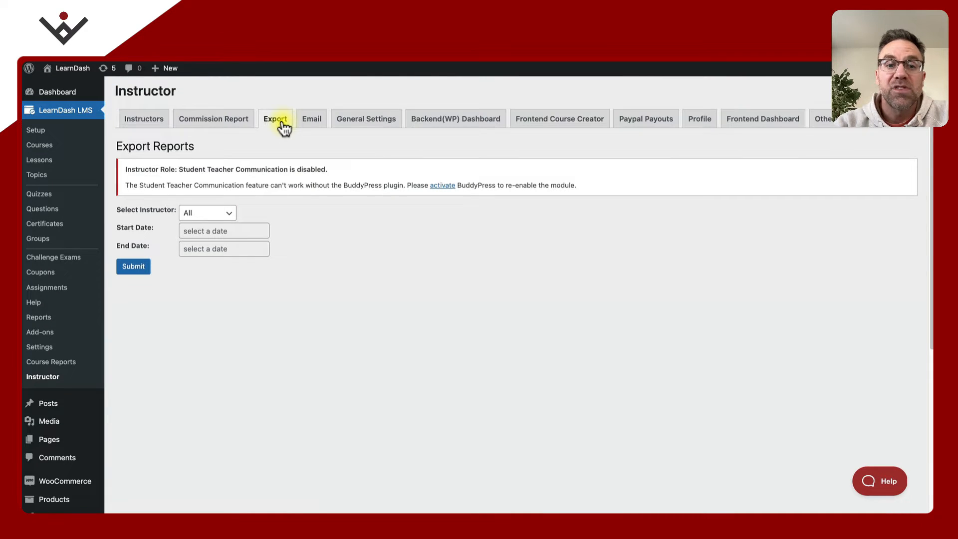
left_click(216, 213)
left_click(211, 213)
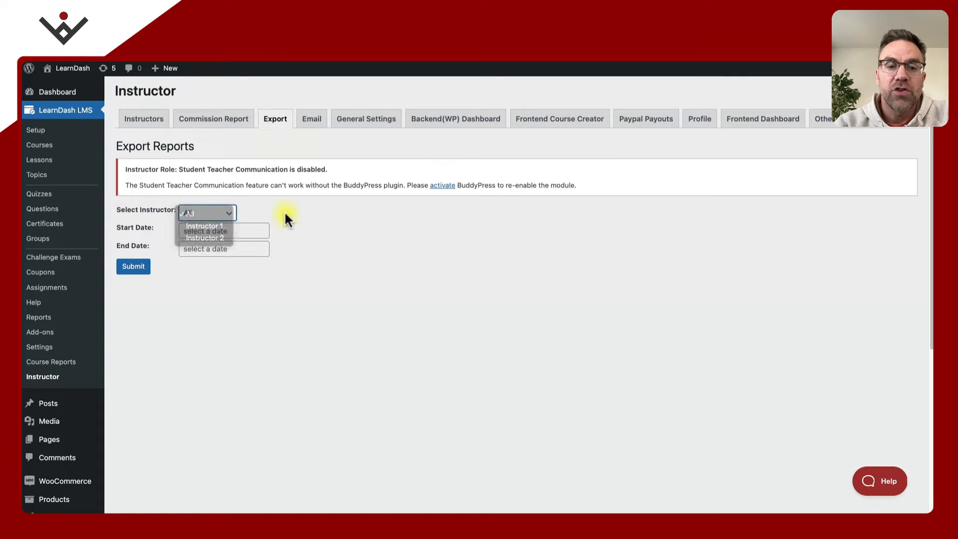
left_click(215, 217)
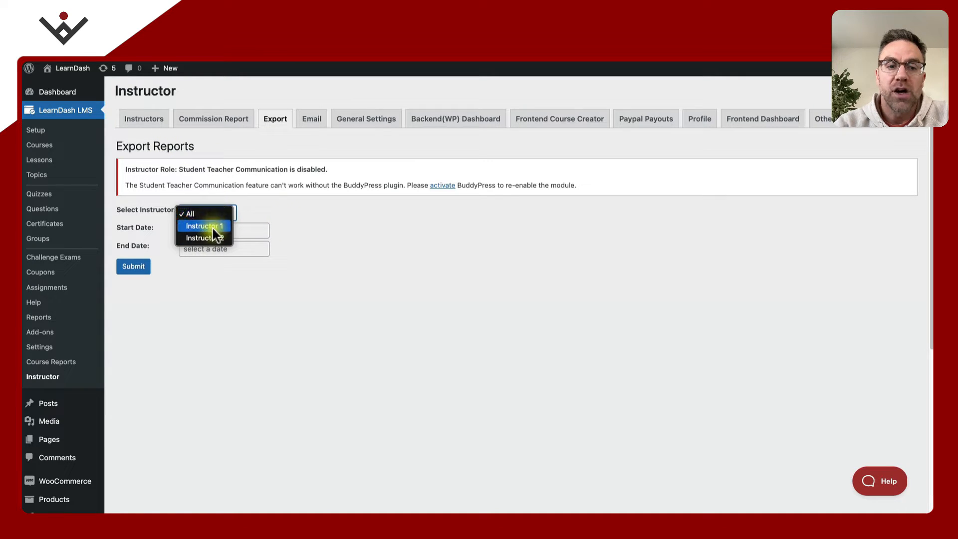
left_click(293, 220)
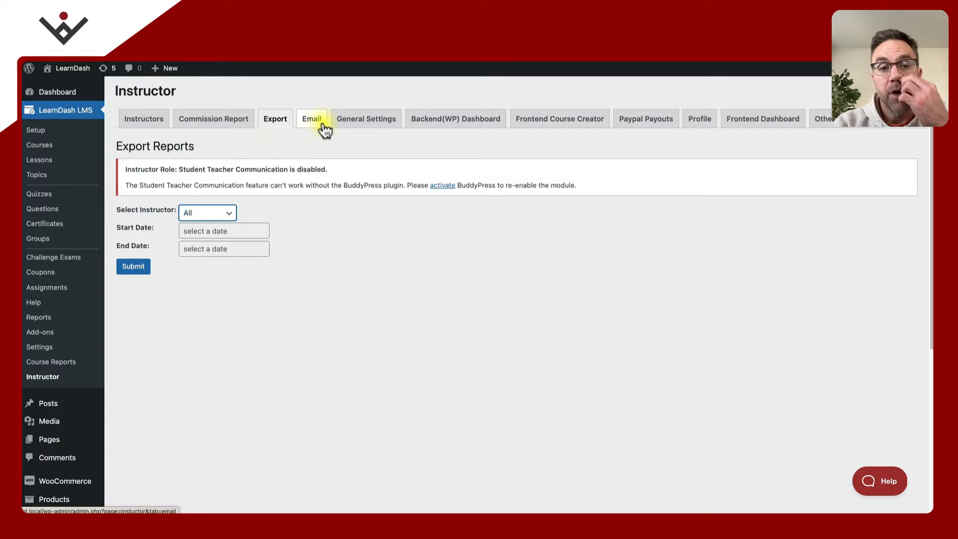
Open the instructor general settings and check which pages are available for the login redirect.
left_click(365, 121)
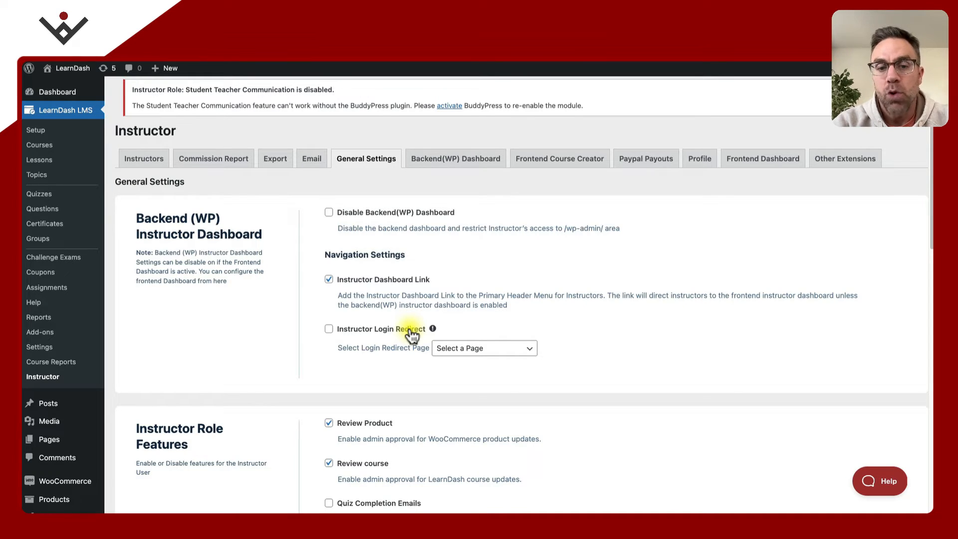
left_click(471, 350)
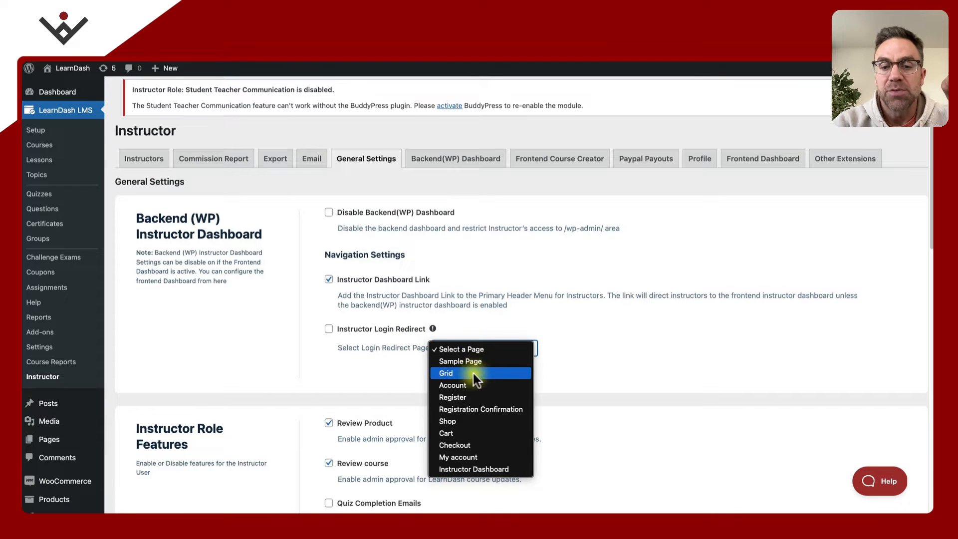
left_click(398, 364)
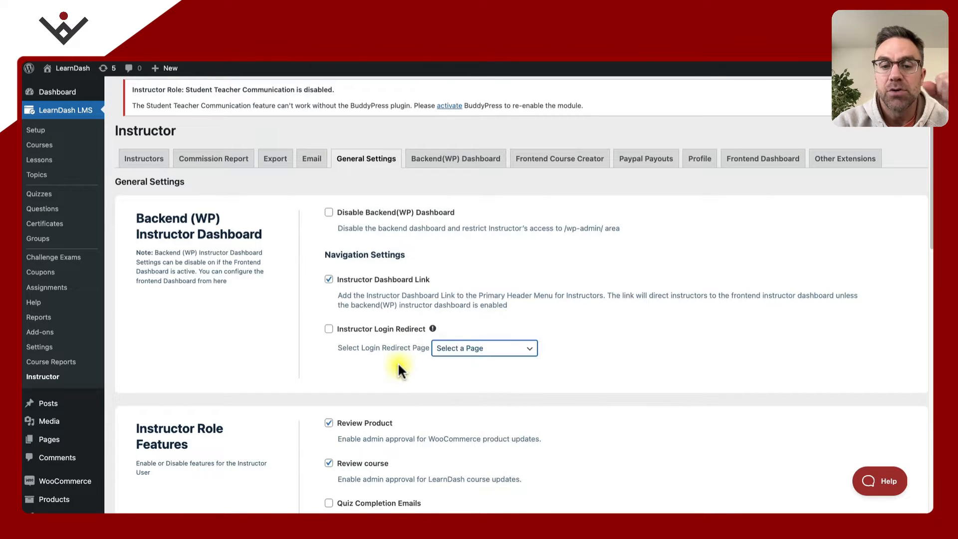
left_click(458, 351)
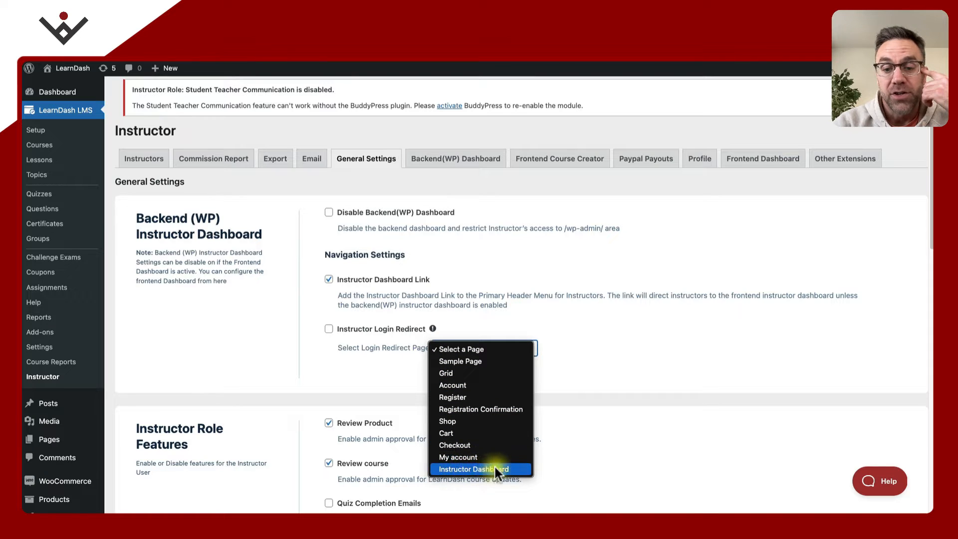
left_click(392, 372)
In the Course Creator Settings, disable the Recurring, Buy, Free and Open pricing options, and turn Free back on.
scroll(285, 334, "down", 5)
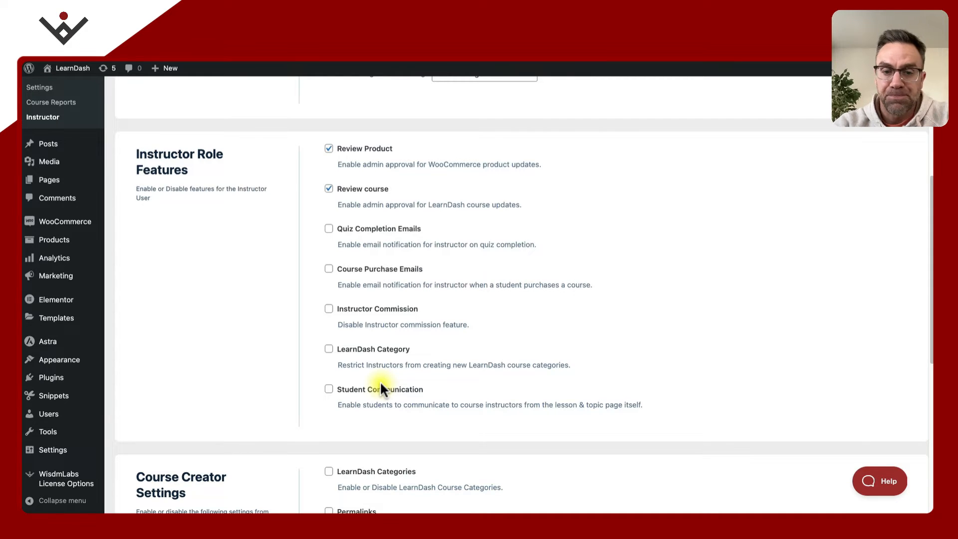
scroll(380, 389, "down", 5)
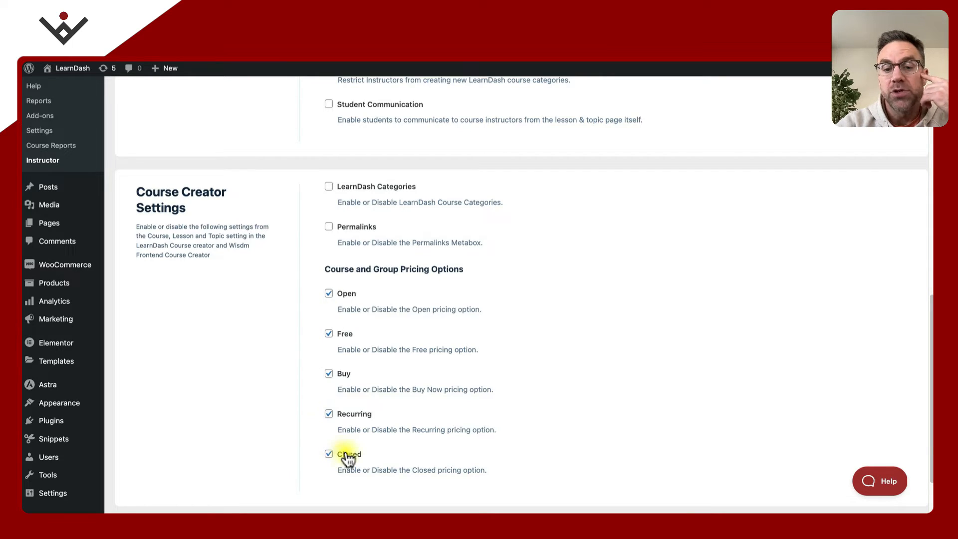
left_click(329, 413)
left_click(329, 374)
left_click(329, 333)
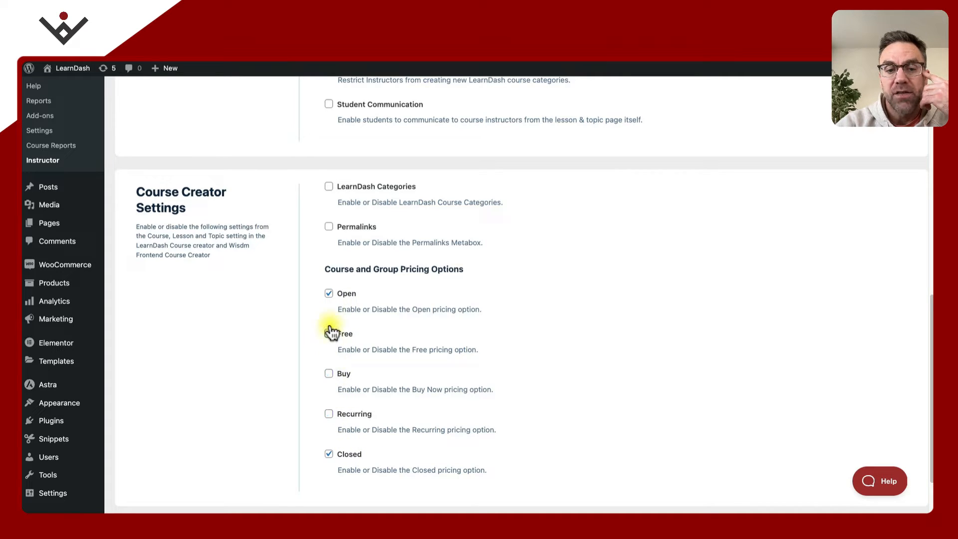
left_click(329, 293)
scroll(305, 333, "down", 2)
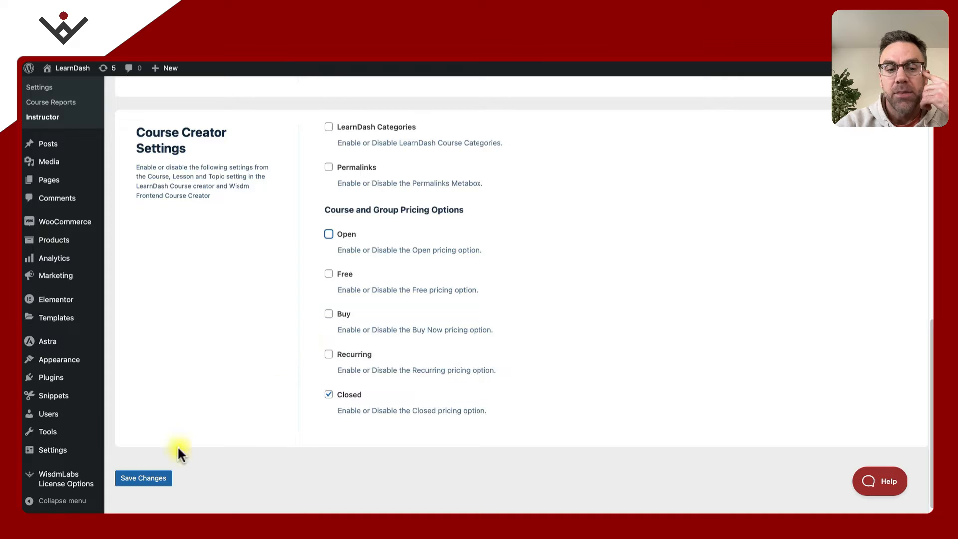
left_click(140, 480)
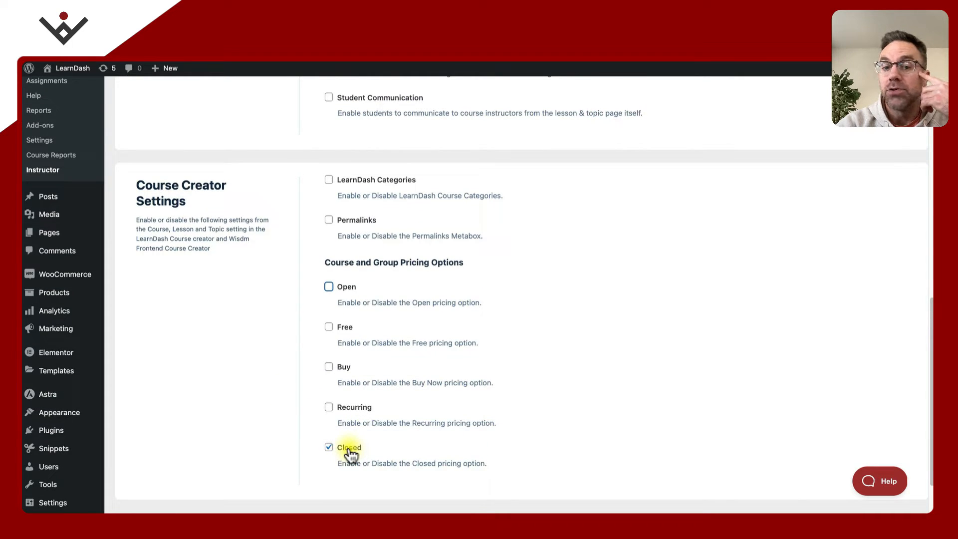
left_click(329, 328)
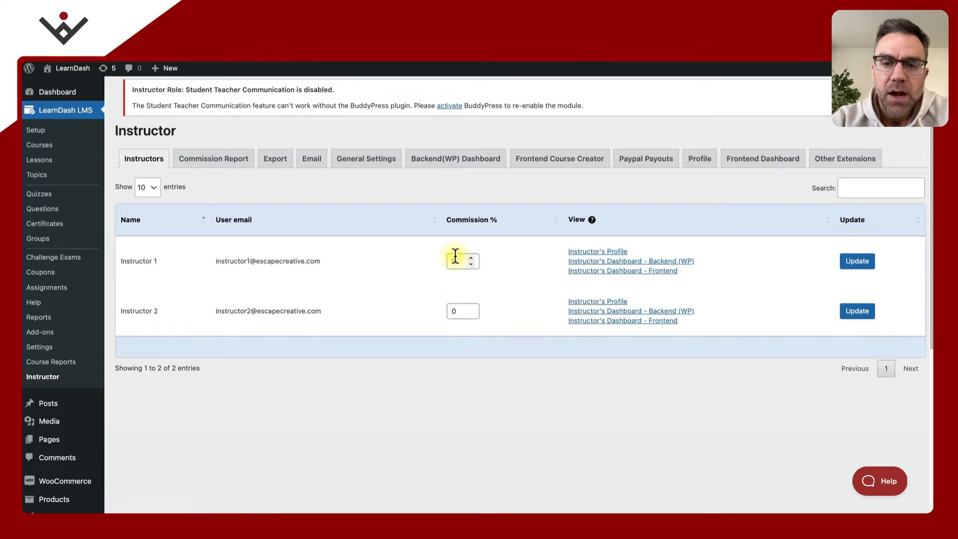
Open Instructor 1's backend dashboard and examine its overview, the Course Reports choices, submissions and navigation entries.
left_click(625, 261)
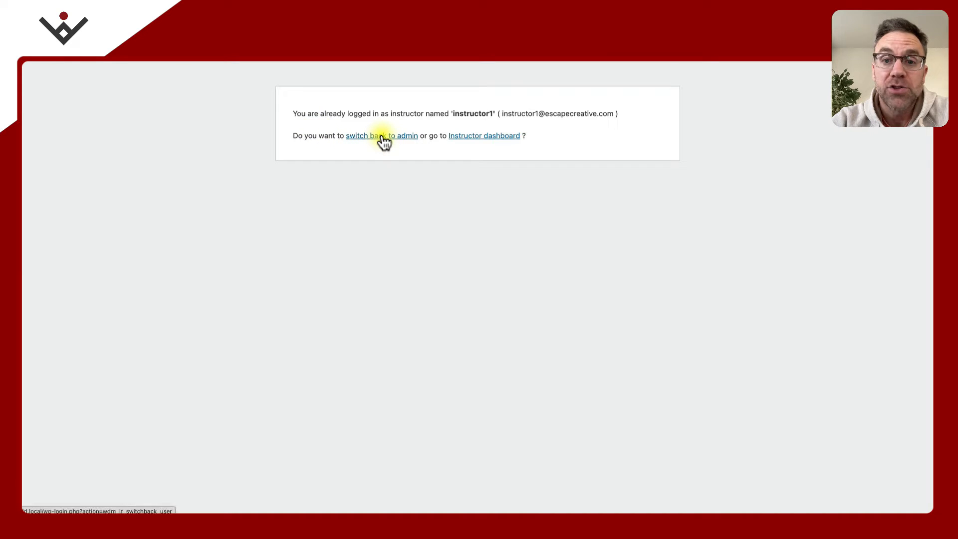
left_click(481, 143)
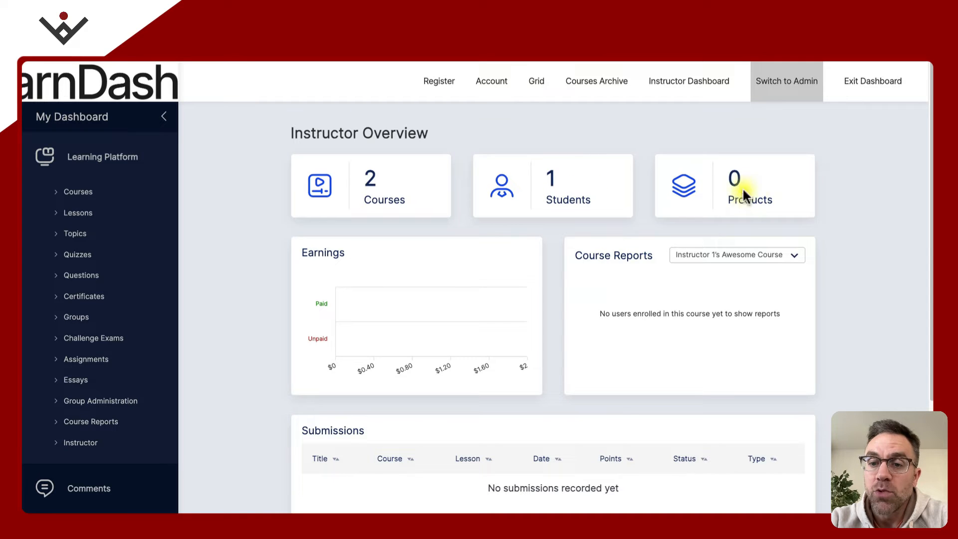
scroll(543, 222, "down", 3)
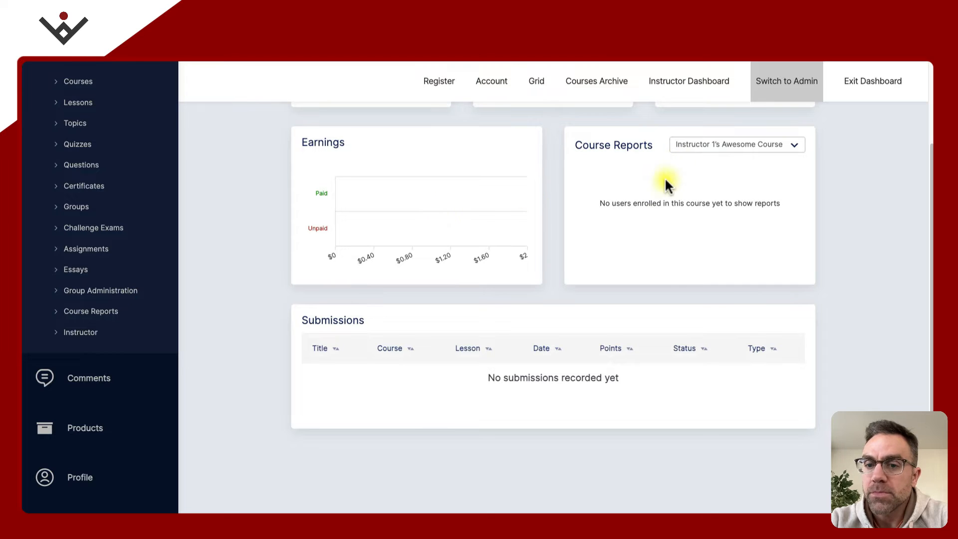
left_click(723, 146)
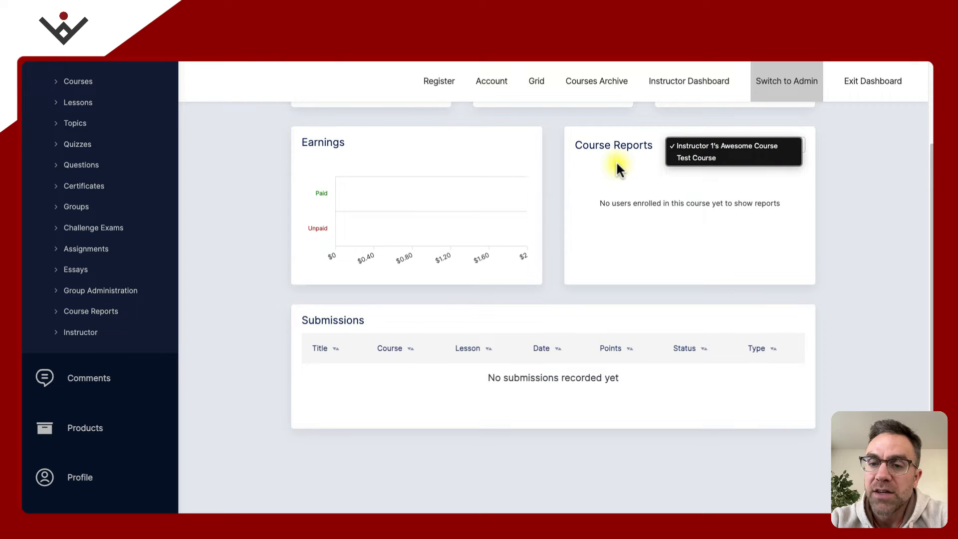
left_click(610, 145)
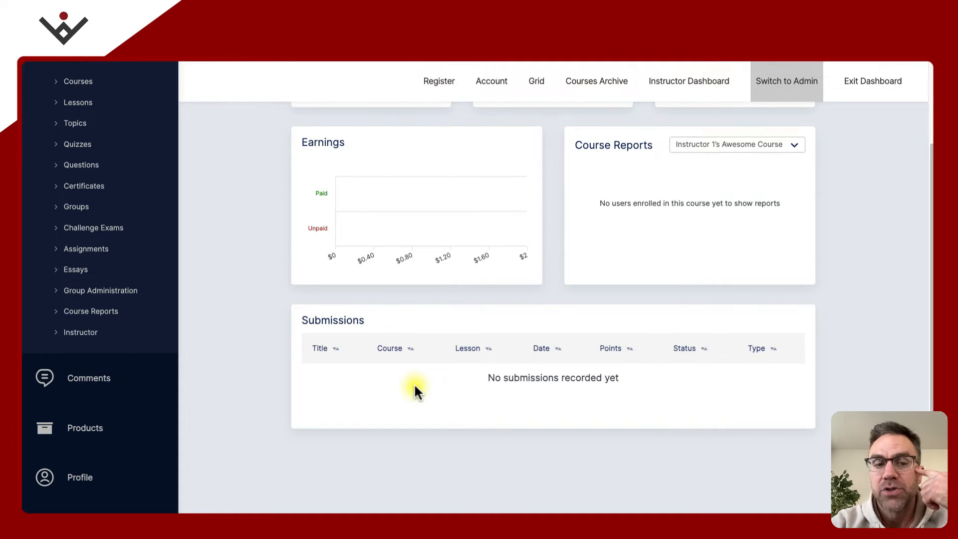
scroll(414, 382, "up", 3)
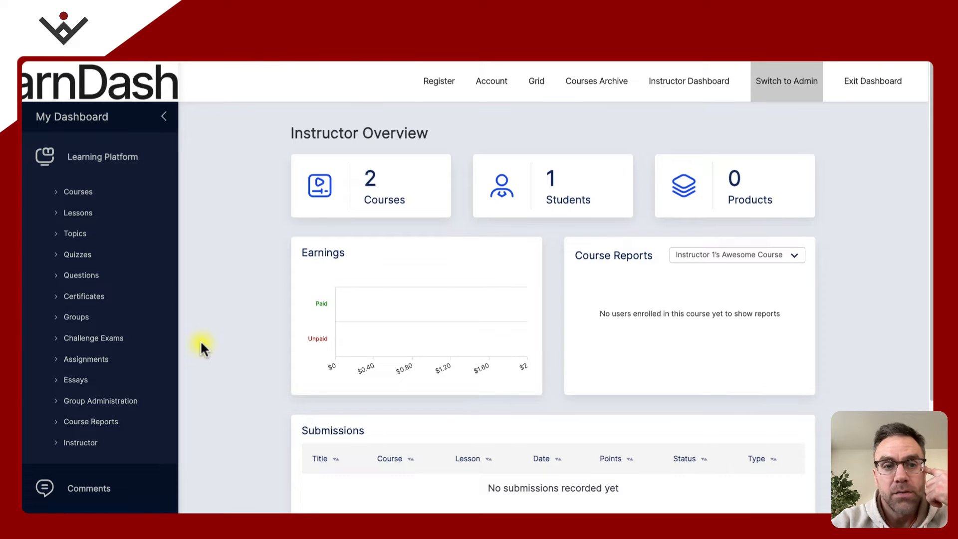
scroll(201, 342, "down", 3)
scroll(201, 346, "down", 1)
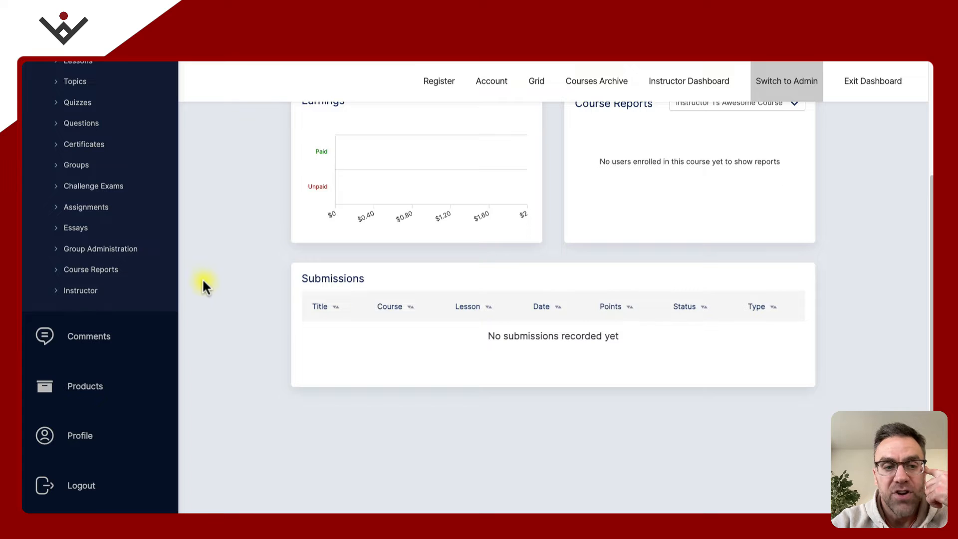
Examine the instructor dashboard's navigation entries, from the Learning Platform items to the Comments and Products options.
scroll(203, 283, "up", 4)
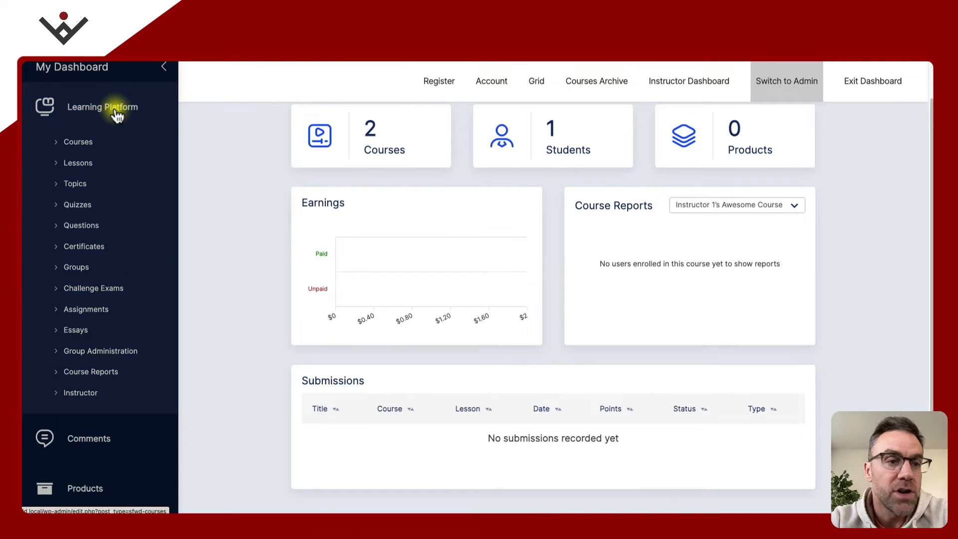
scroll(118, 115, "up", 2)
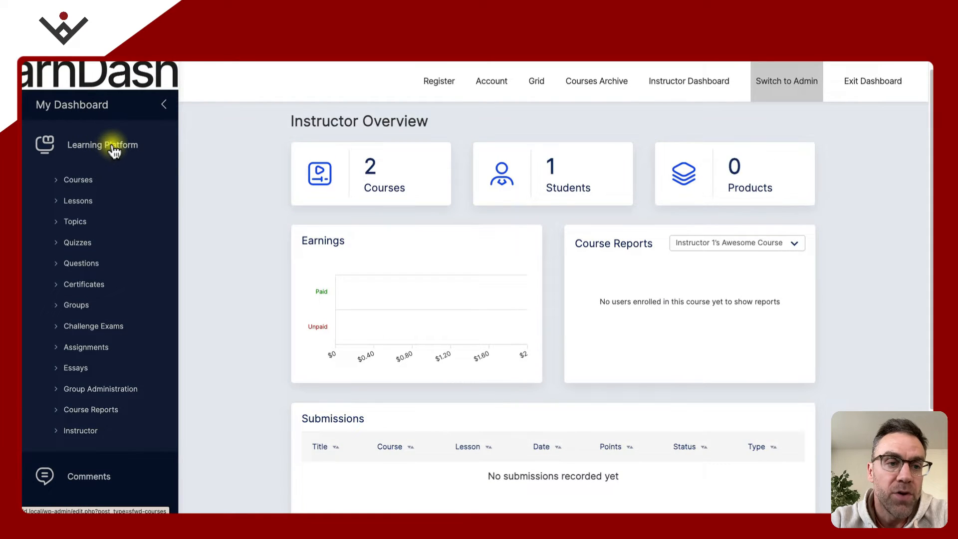
scroll(104, 148, "down", 2)
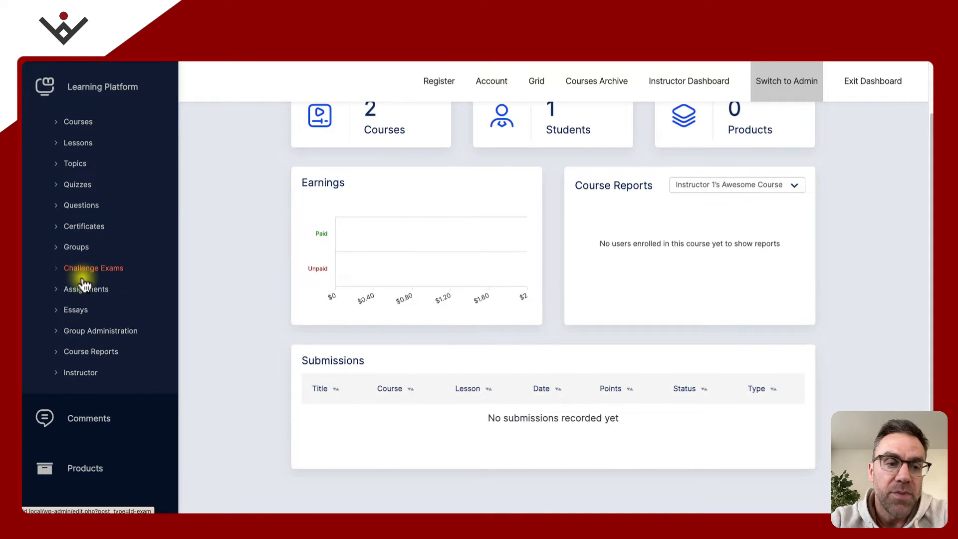
scroll(83, 265, "down", 2)
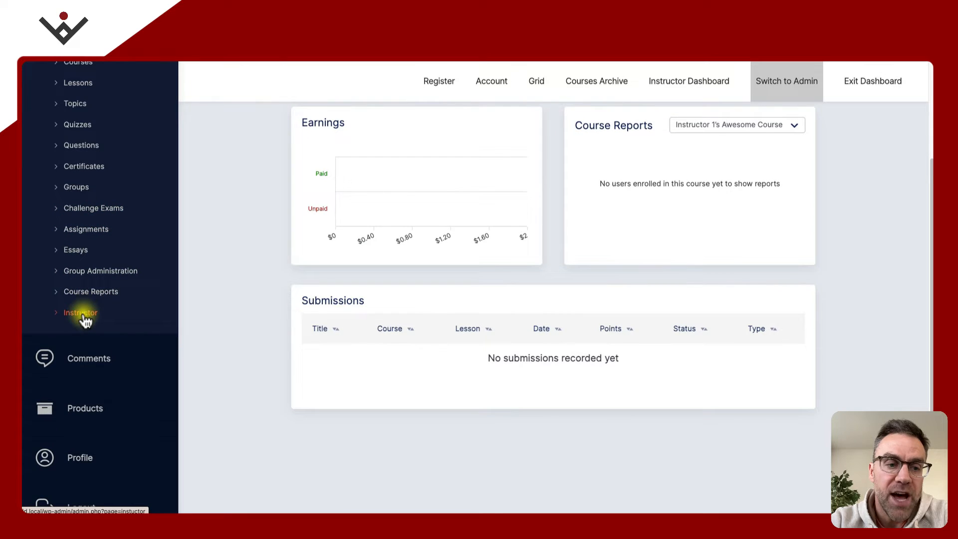
scroll(86, 318, "down", 1)
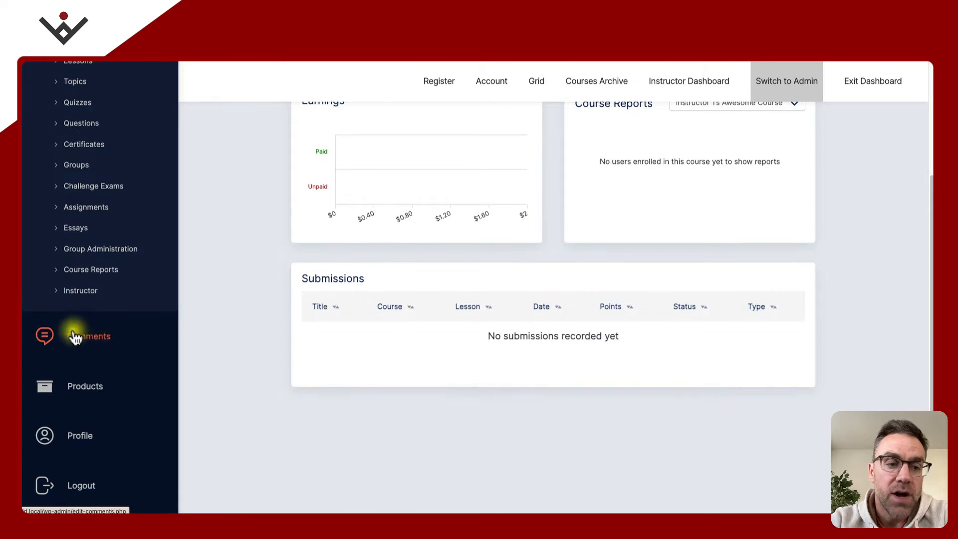
mouse_move(86, 389)
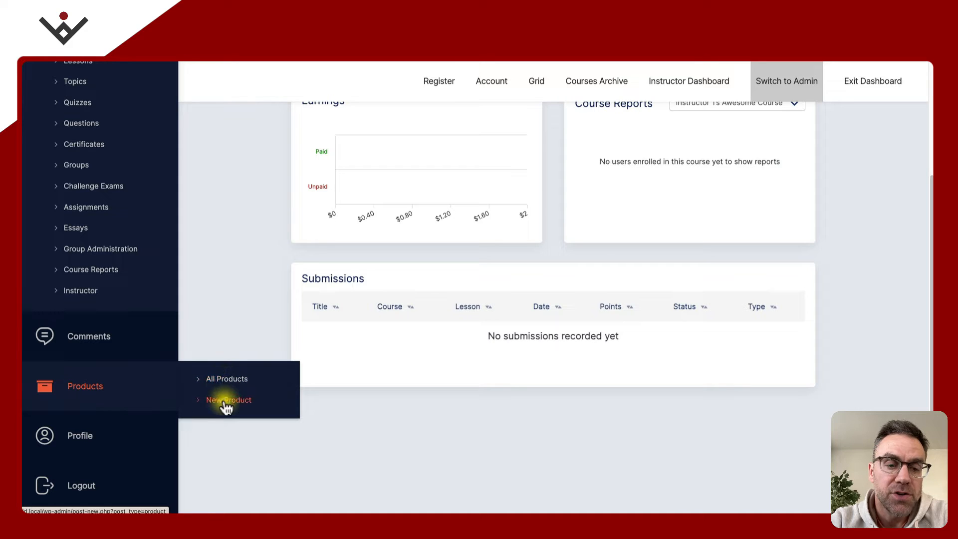
Open the instructor's profile and review its name, contact, biography, picture and account management fields.
left_click(82, 437)
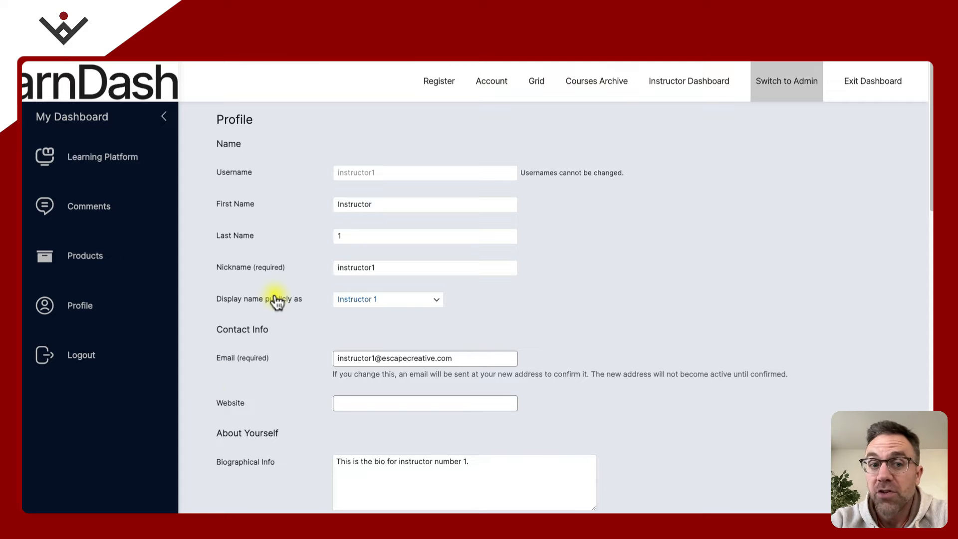
scroll(310, 252, "down", 5)
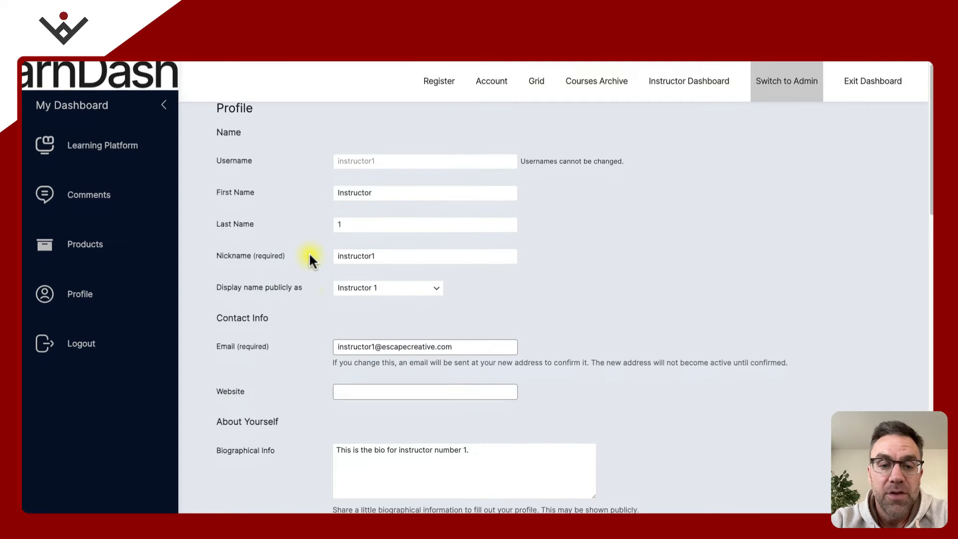
scroll(309, 252, "down", 5)
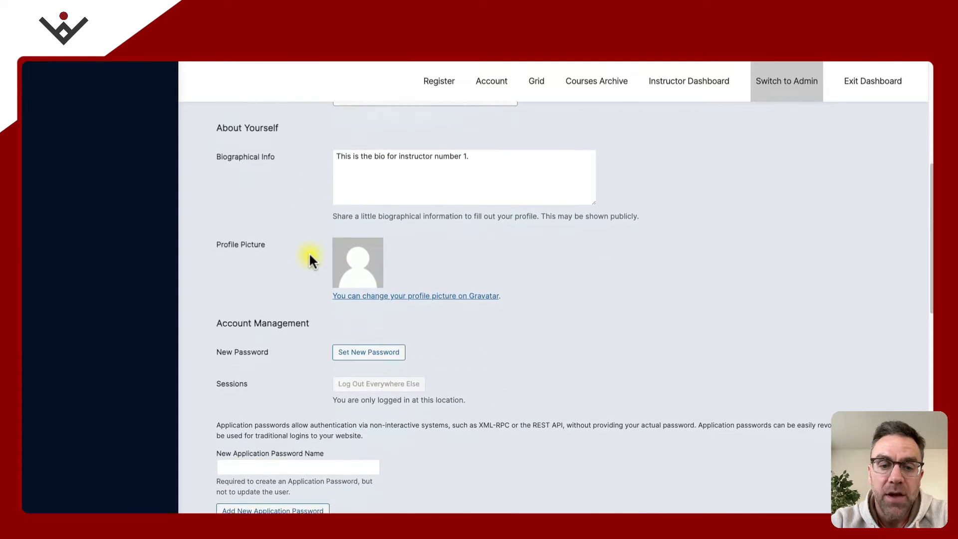
scroll(309, 252, "up", 10)
Open the instructor's course list and check the Quick Edit options of the draft course, leaving them without saving.
mouse_move(120, 165)
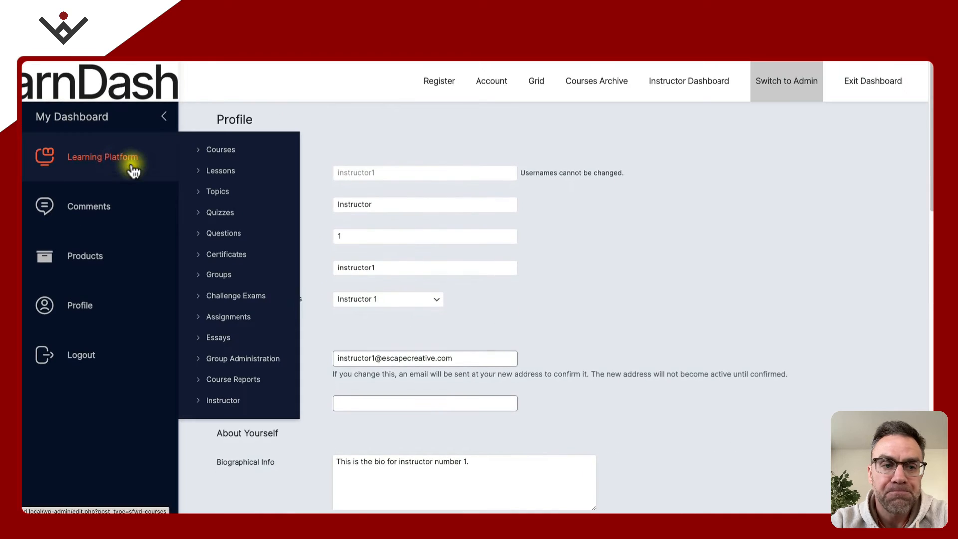
left_click(222, 152)
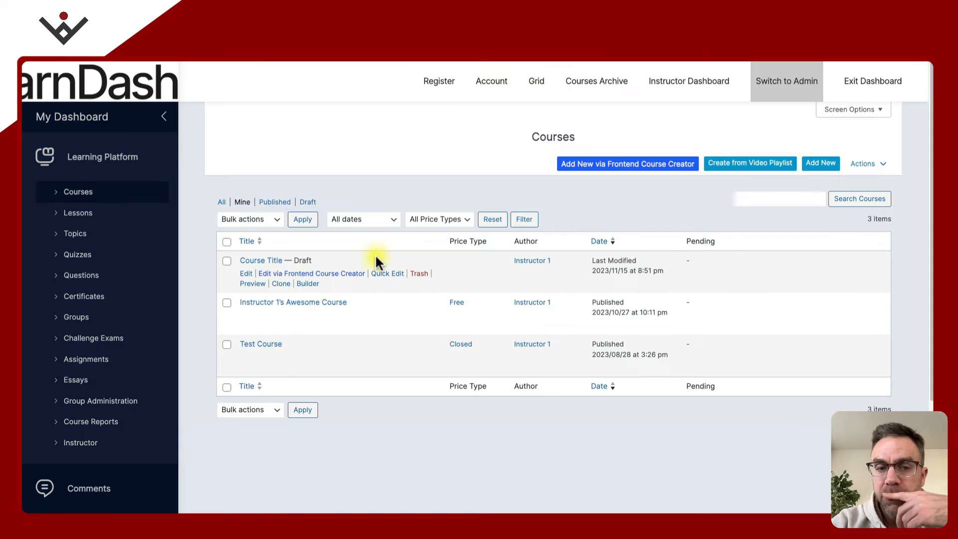
left_click(386, 274)
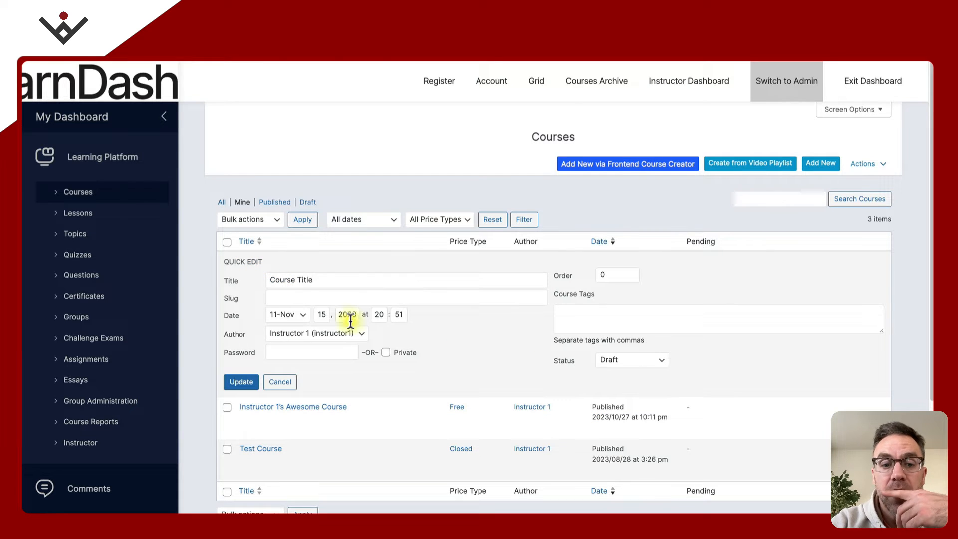
left_click(282, 382)
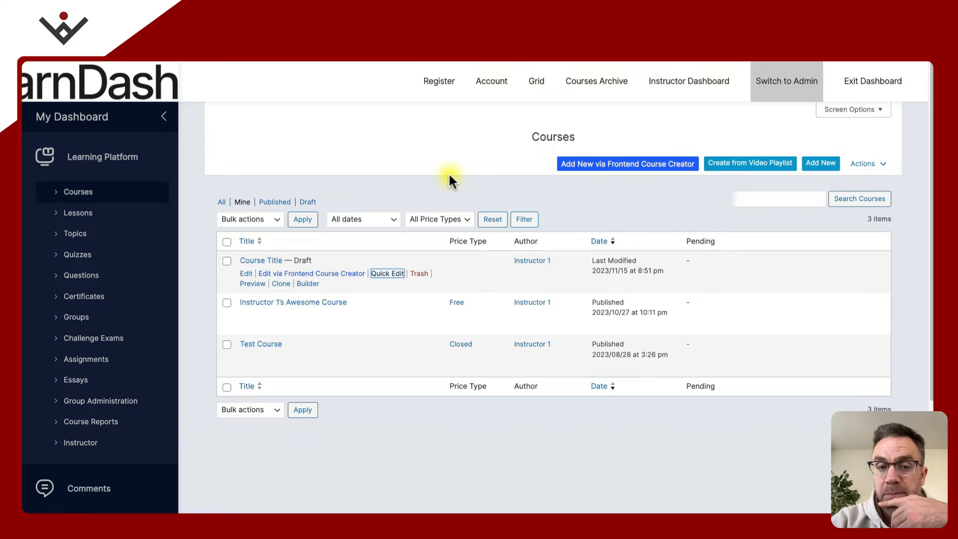
Open the instructor's Lessons list and Questions list, and review the remaining Learning Platform entries.
left_click(78, 214)
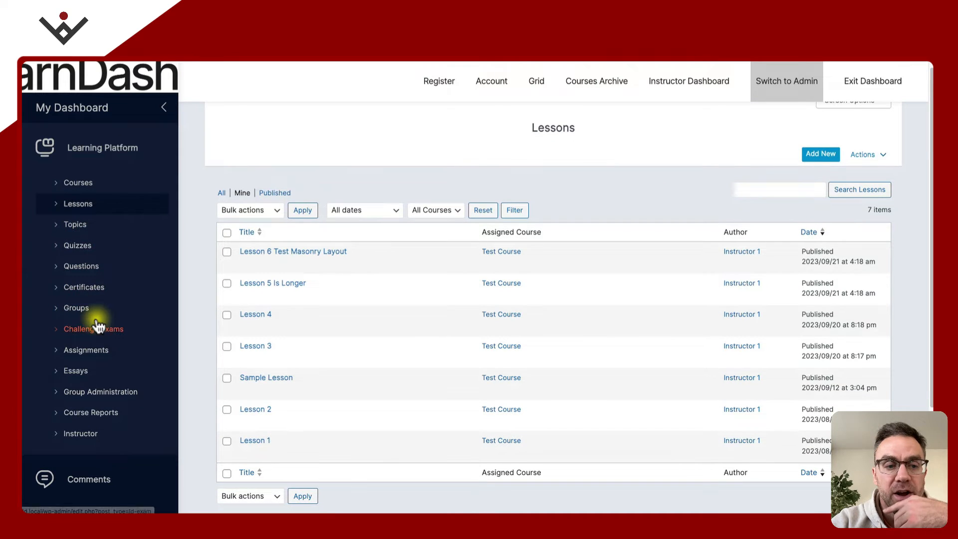
left_click(94, 275)
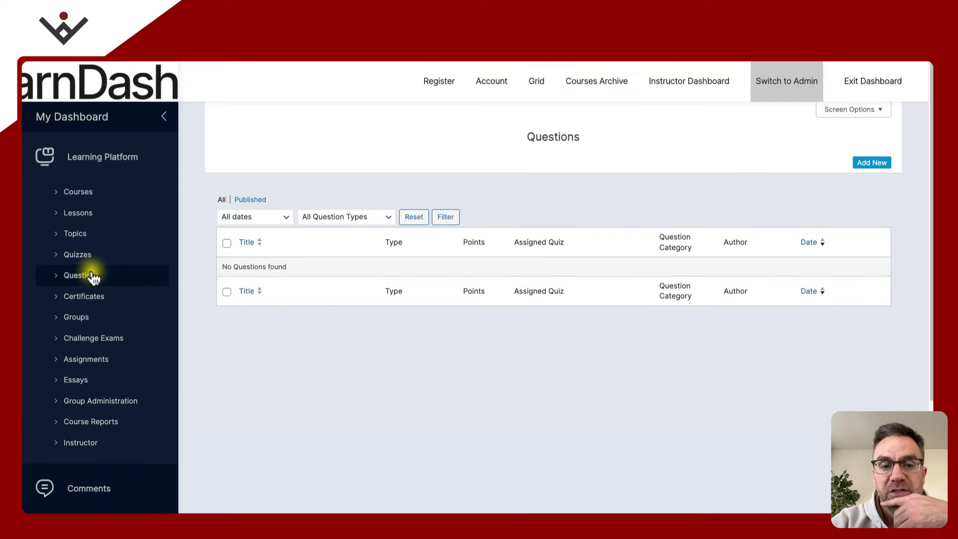
scroll(93, 277, "down", 3)
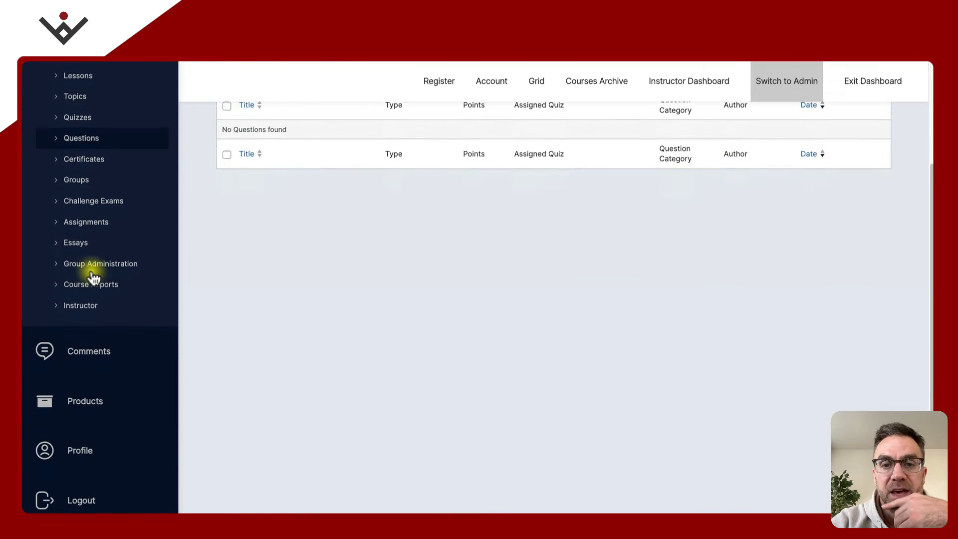
scroll(93, 276, "up", 3)
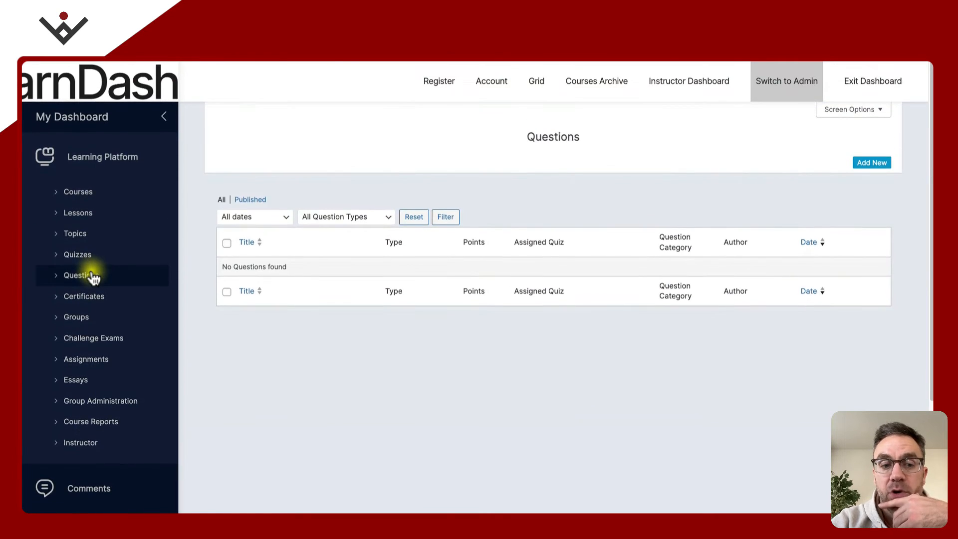
Create a new course with the Frontend Course Creator and check its visibility and publish time and date options.
left_click(86, 192)
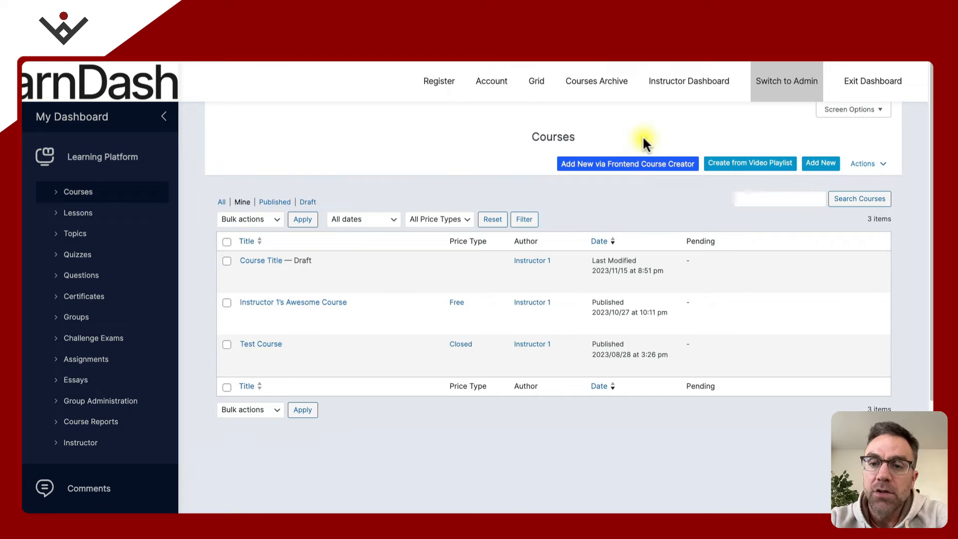
left_click(620, 167)
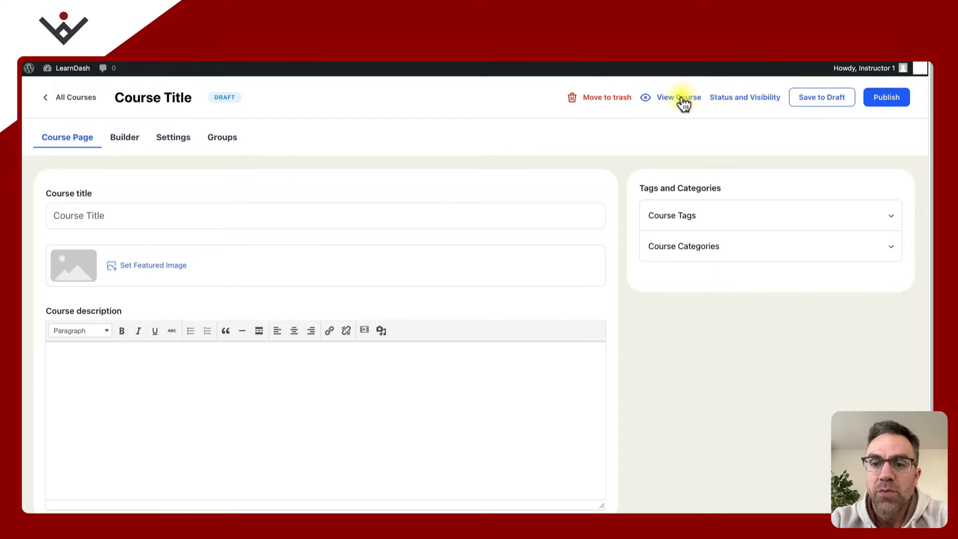
left_click(738, 100)
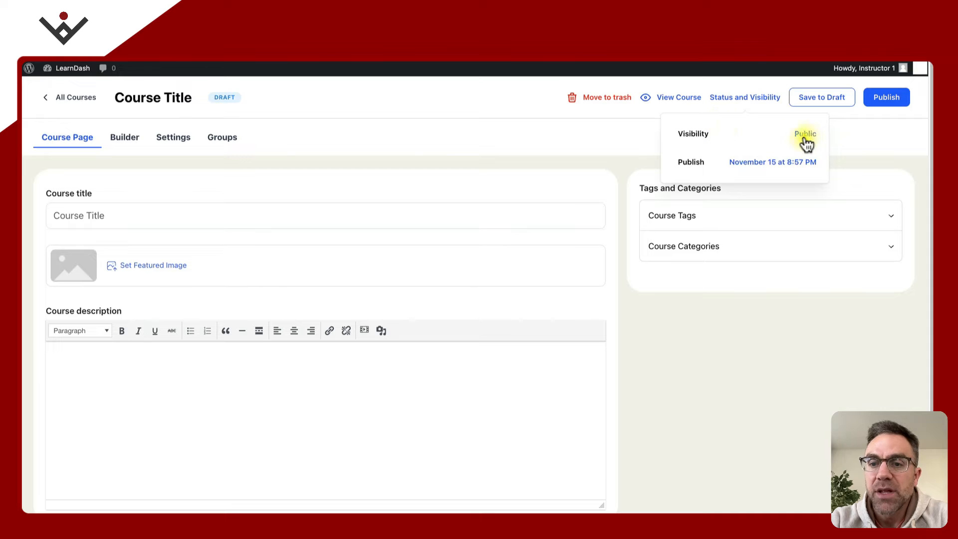
left_click(753, 164)
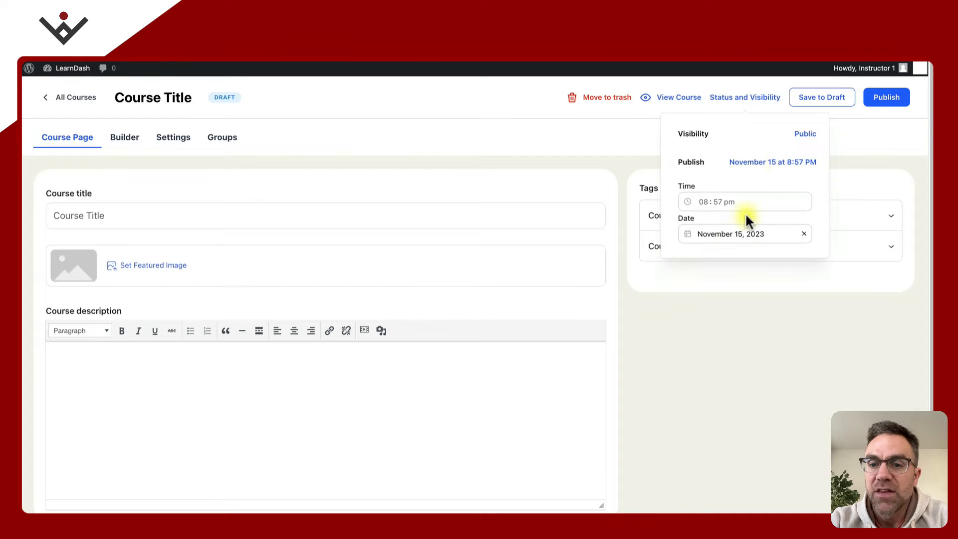
left_click(756, 164)
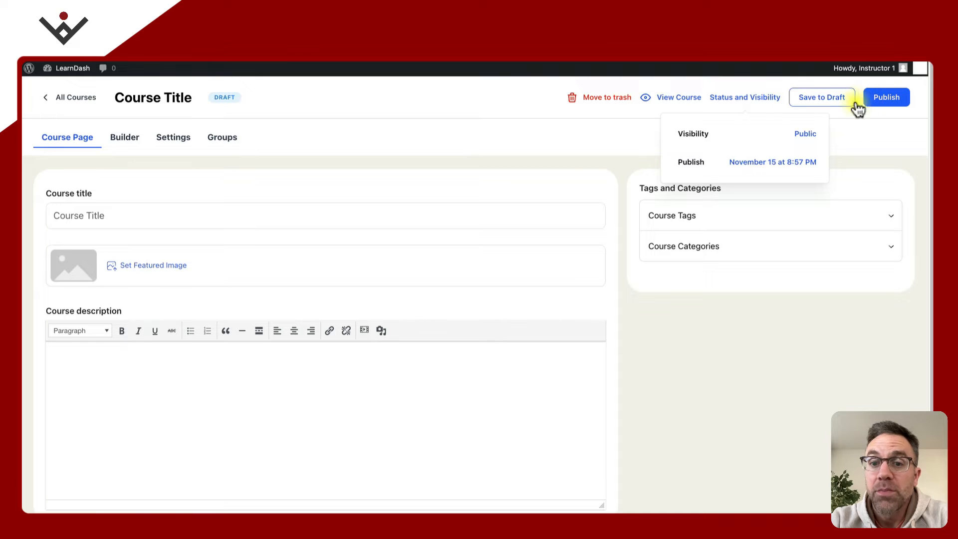
left_click(546, 138)
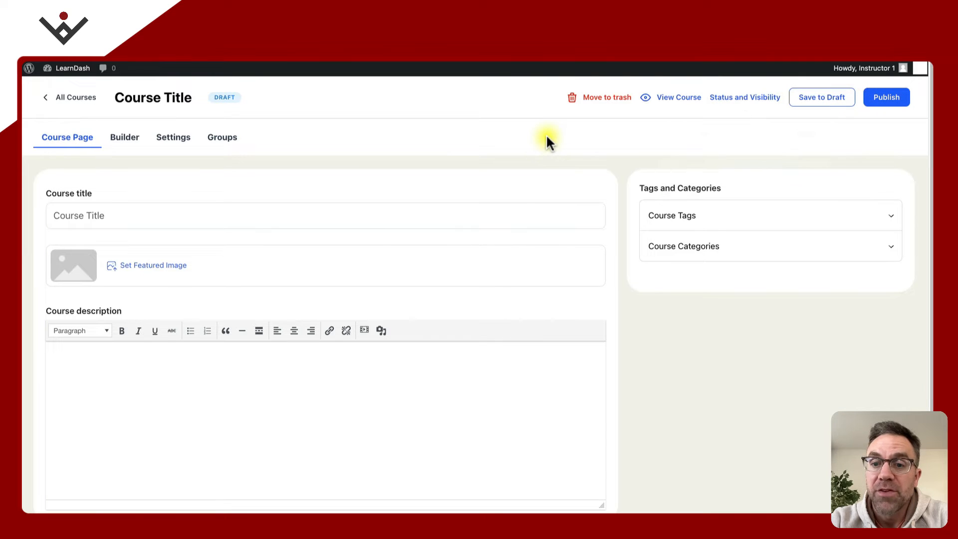
Check the Course Tags and Course Categories options of the new course, and collapse both sections again.
left_click(697, 217)
left_click(683, 298)
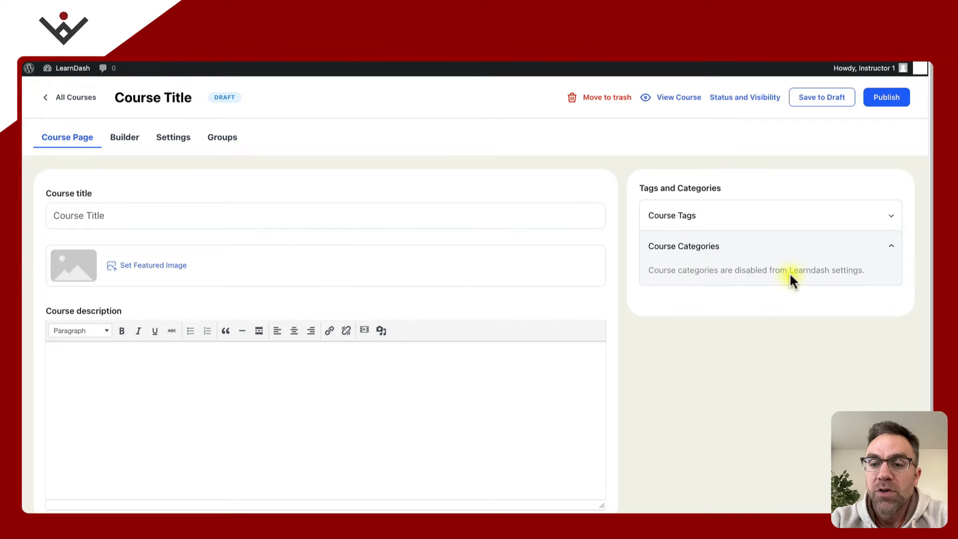
left_click(684, 252)
left_click(674, 221)
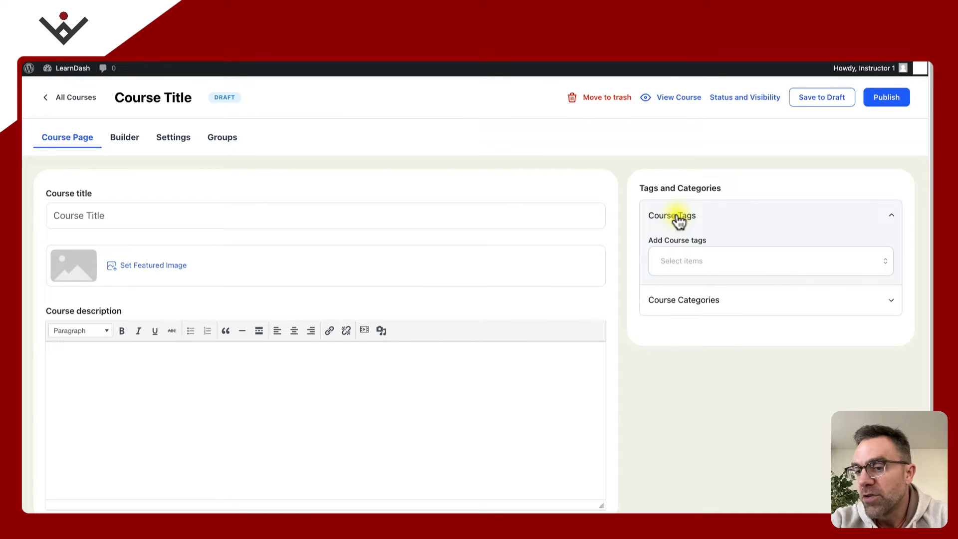
left_click(679, 221)
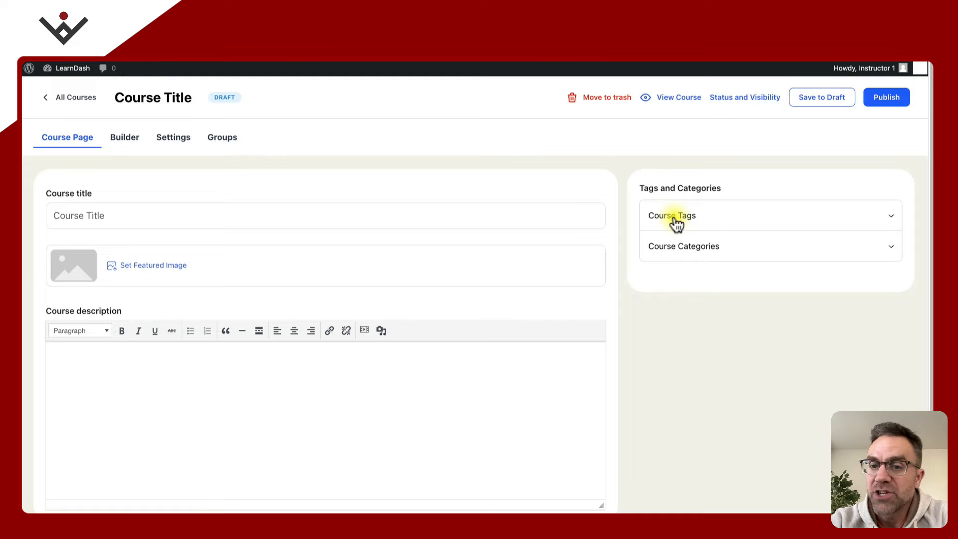
Check the course title field and the featured image's upload and media library options without choosing an image.
left_click(136, 214)
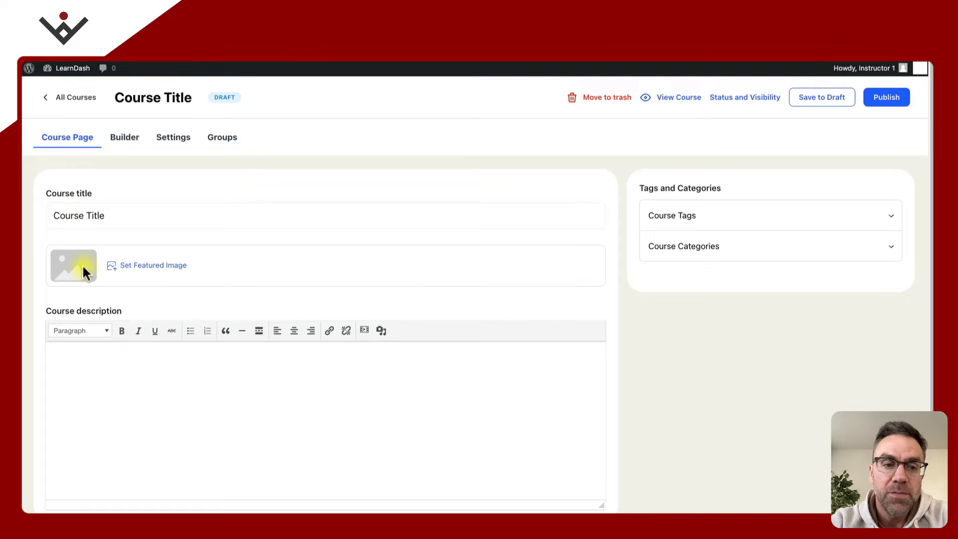
left_click(153, 266)
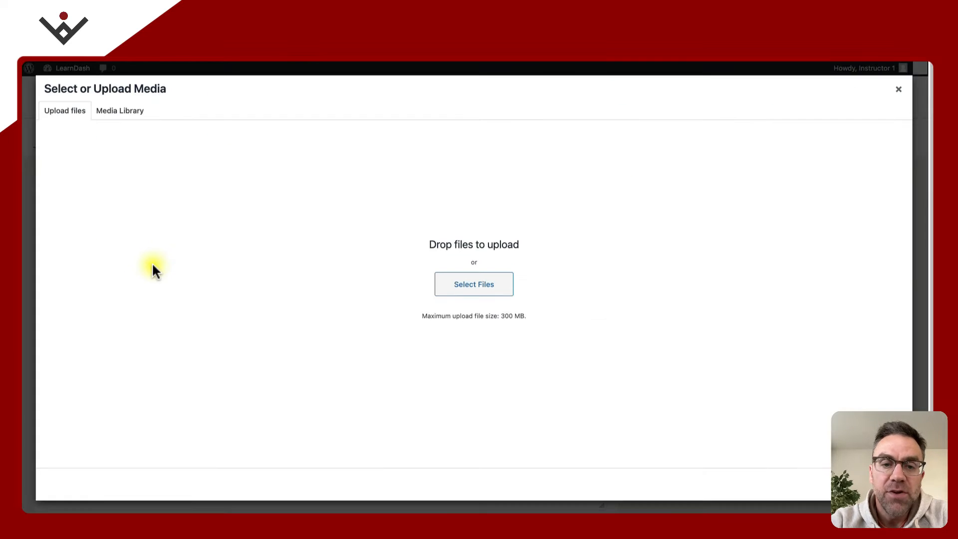
left_click(117, 114)
left_click(74, 114)
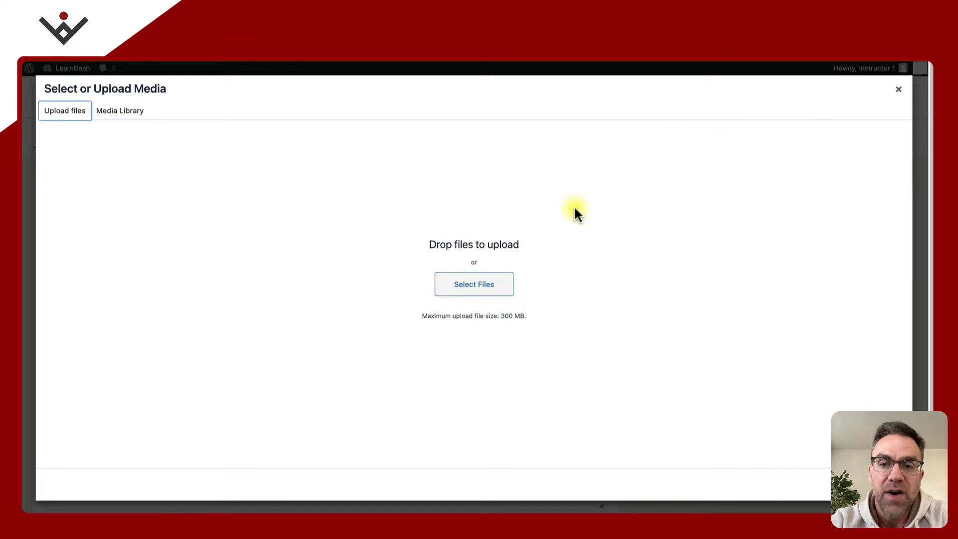
left_click(898, 89)
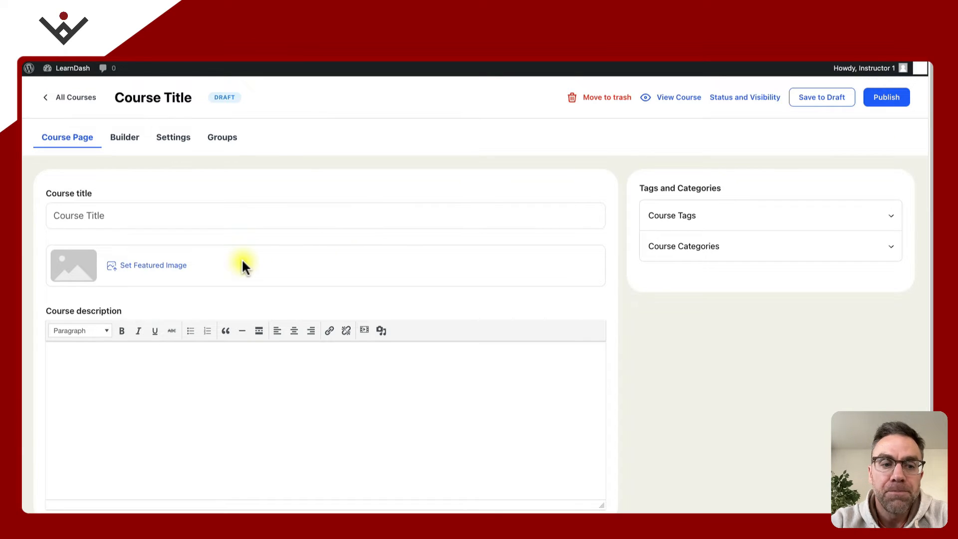
Place the cursor in the course description and examine the editor's formatting options on the course page.
scroll(241, 262, "down", 3)
left_click(201, 329)
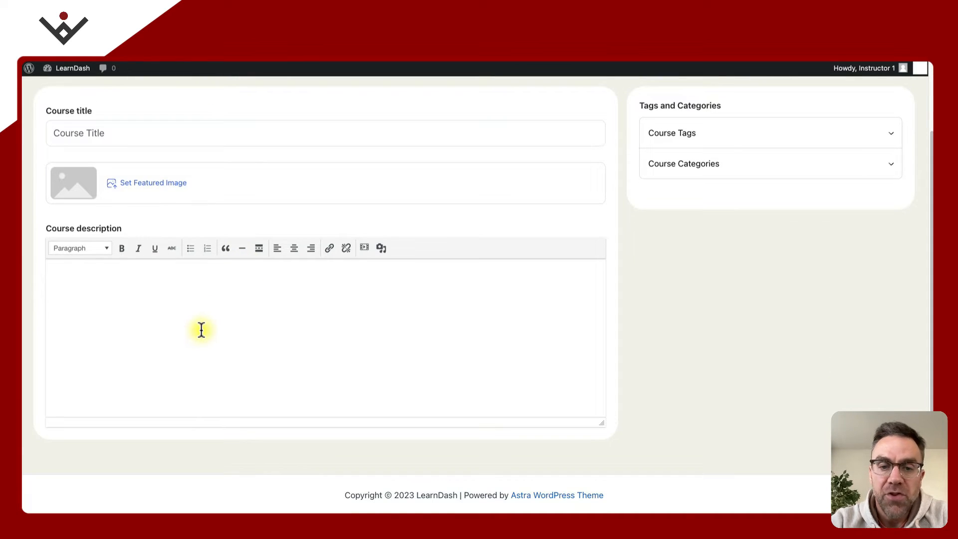
scroll(201, 329, "up", 3)
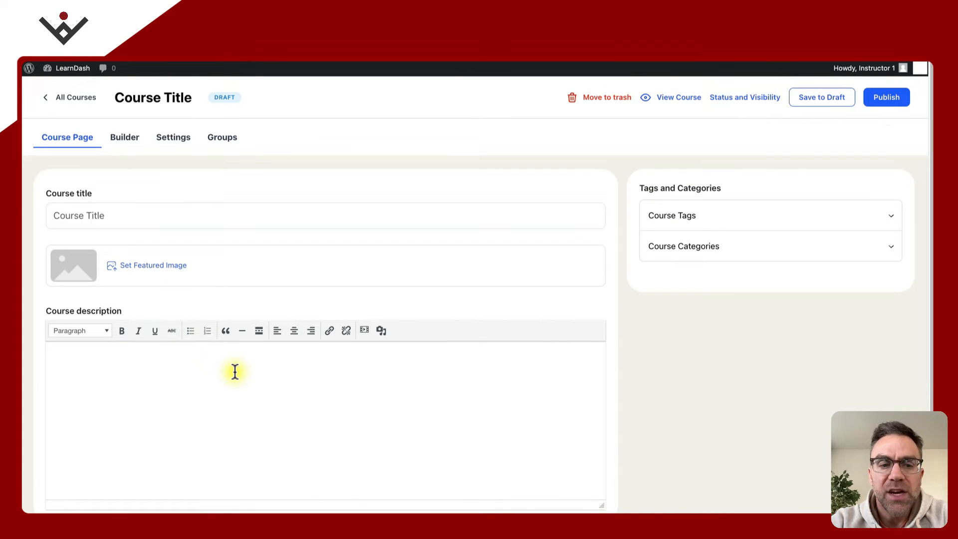
scroll(234, 372, "down", 1)
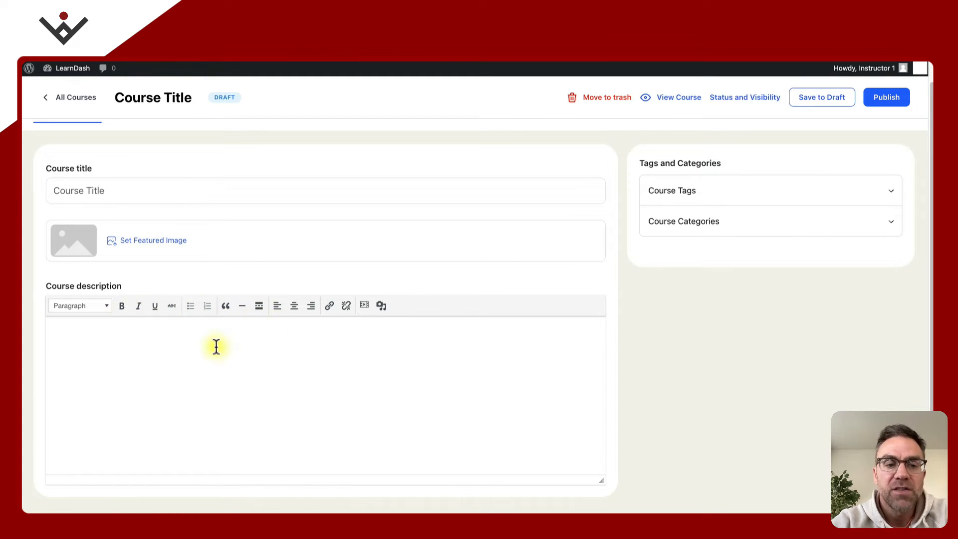
scroll(306, 359, "down", 1)
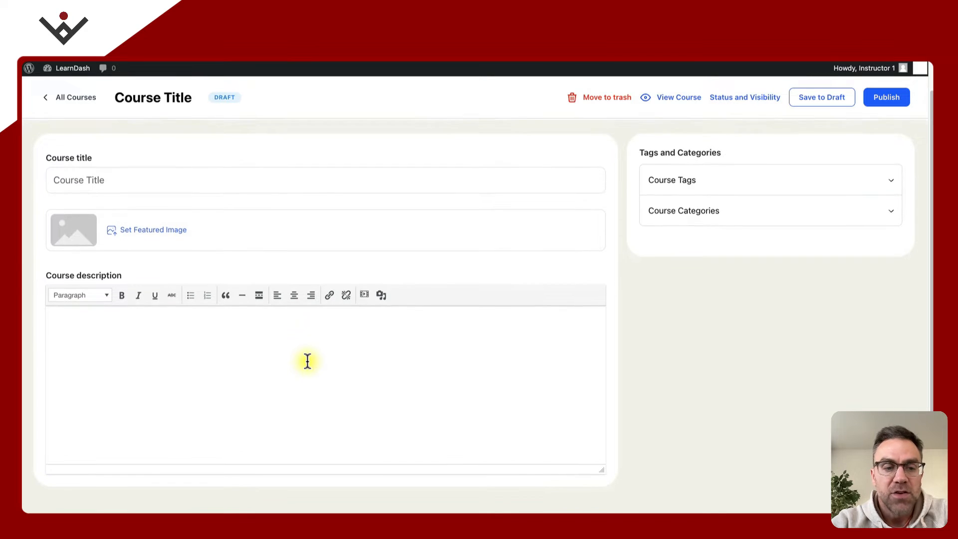
scroll(307, 361, "down", 2)
scroll(307, 361, "up", 3)
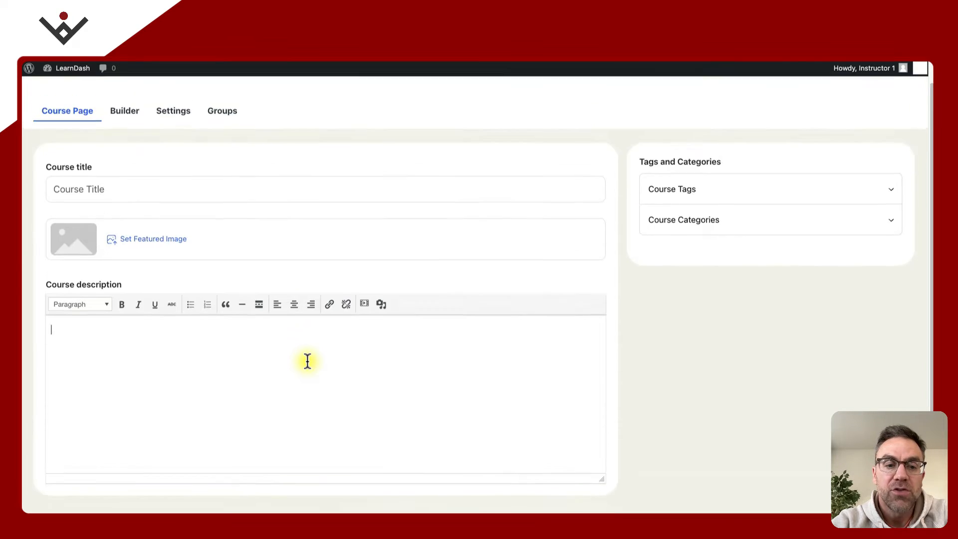
Look over the new course's builder and check the new final quiz dialog without adding a quiz.
left_click(125, 142)
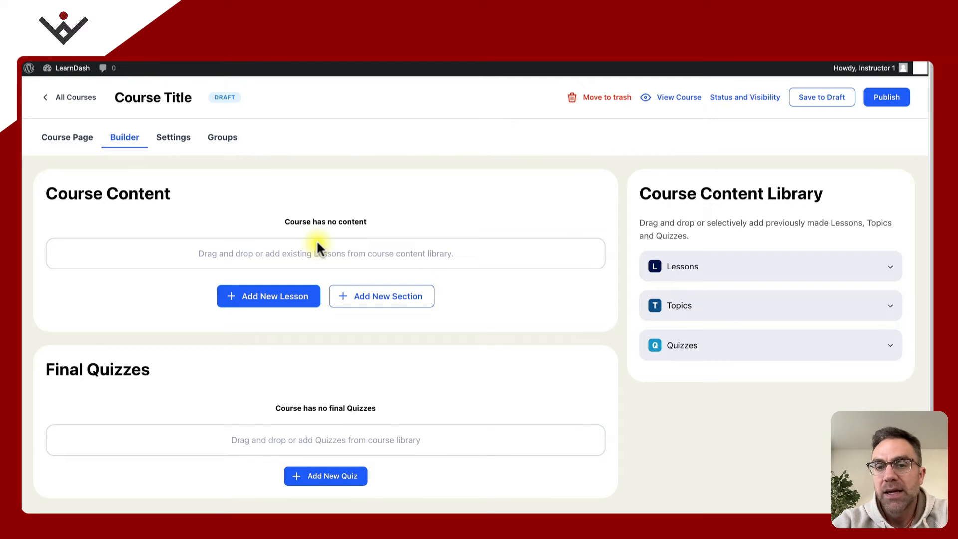
scroll(317, 240, "down", 1)
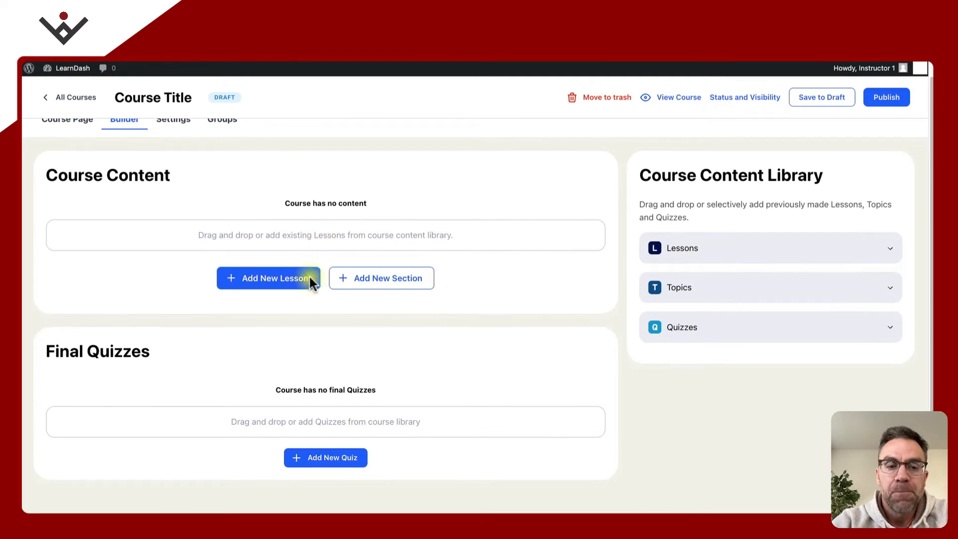
left_click(324, 458)
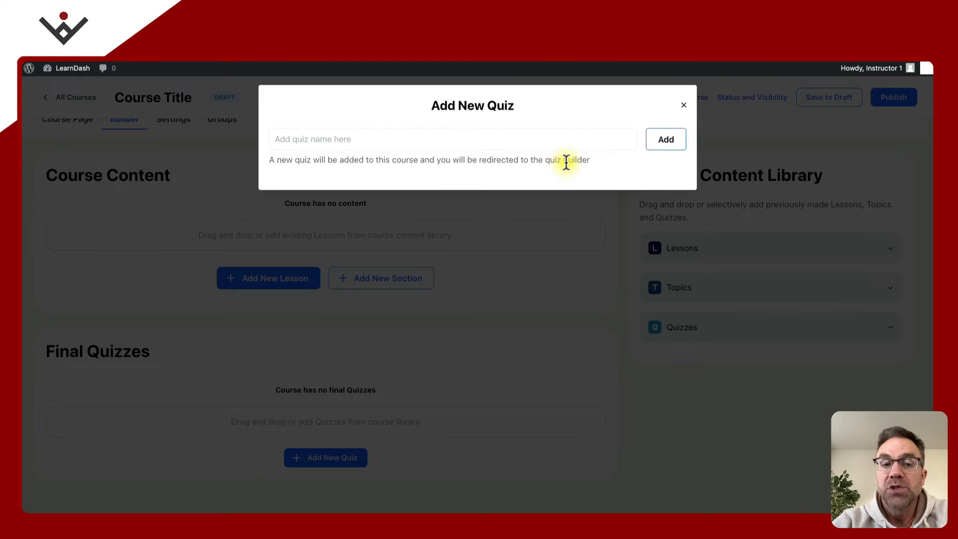
left_click(685, 108)
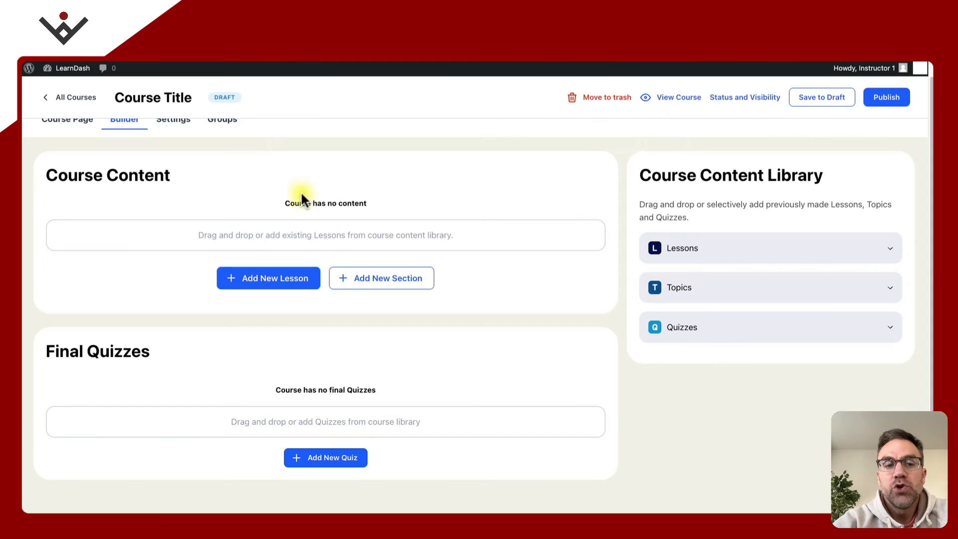
scroll(253, 187, "up", 1)
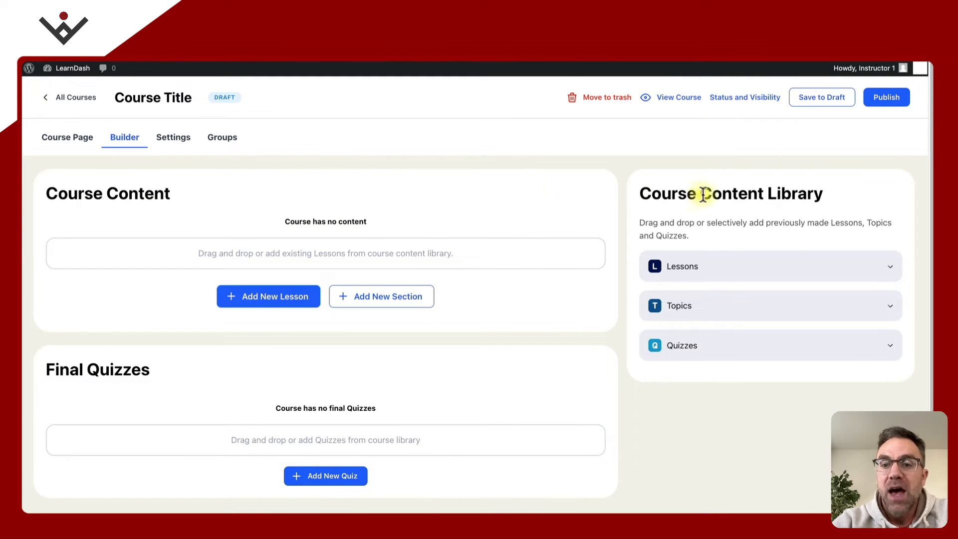
Check the Lessons, Topics and Quizzes sections of the Course Content Library, including the recent and complete lesson lists.
left_click(853, 278)
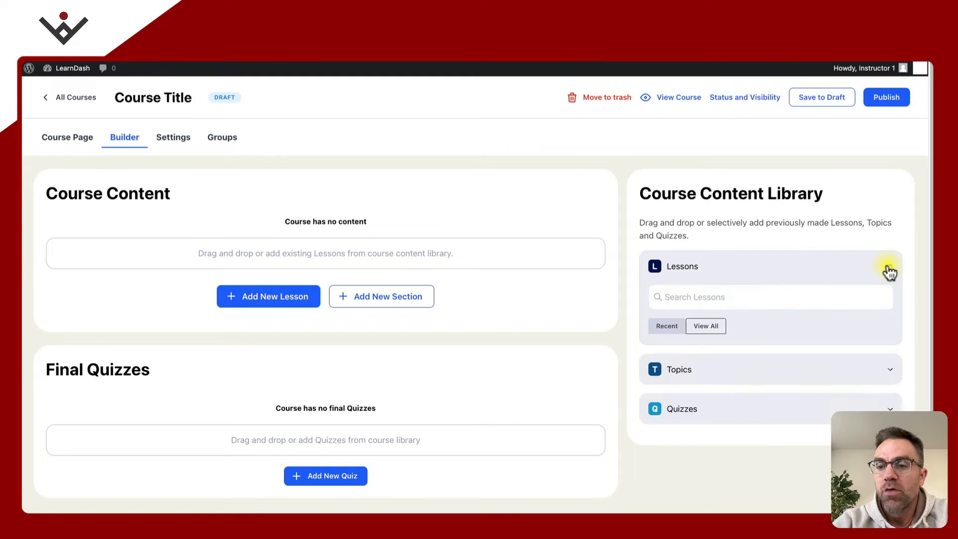
left_click(893, 394)
scroll(894, 398, "down", 1)
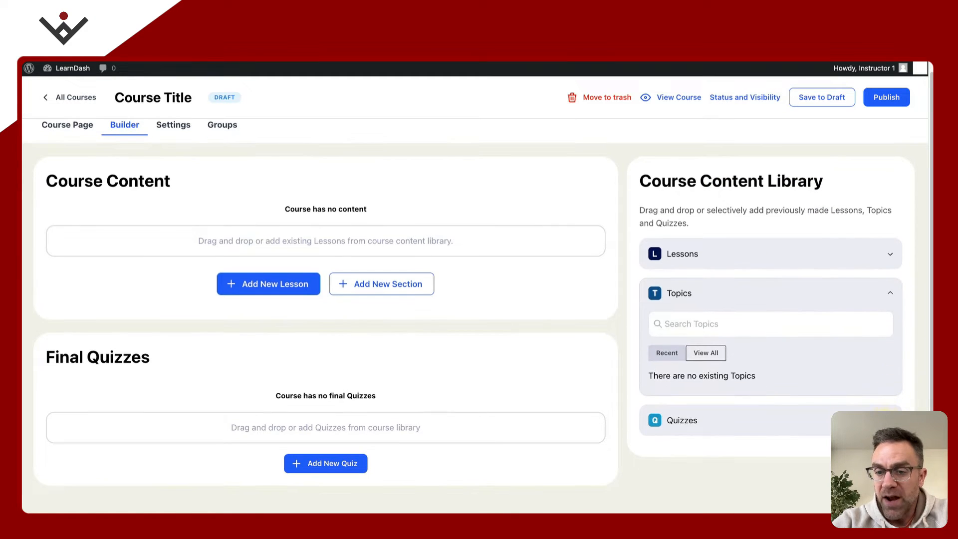
left_click(890, 420)
left_click(888, 255)
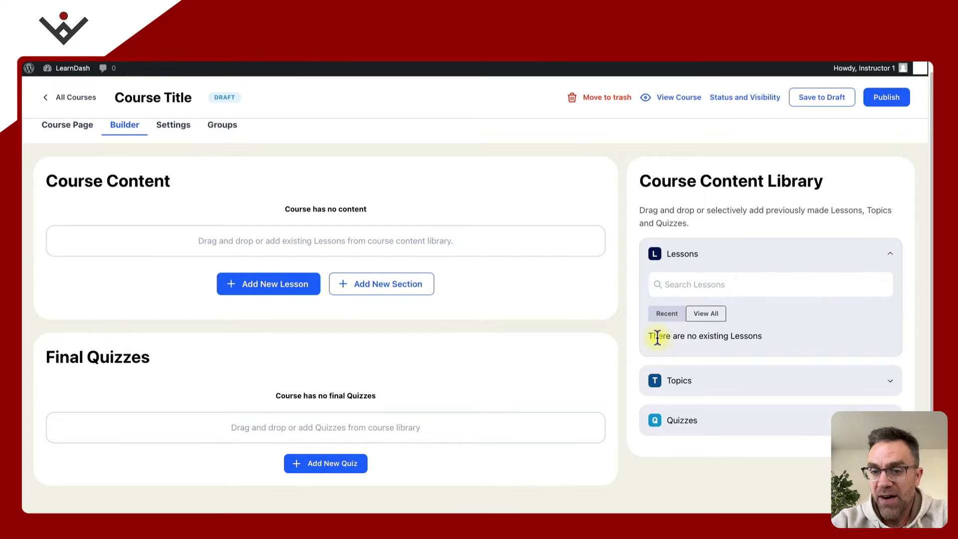
left_click(704, 315)
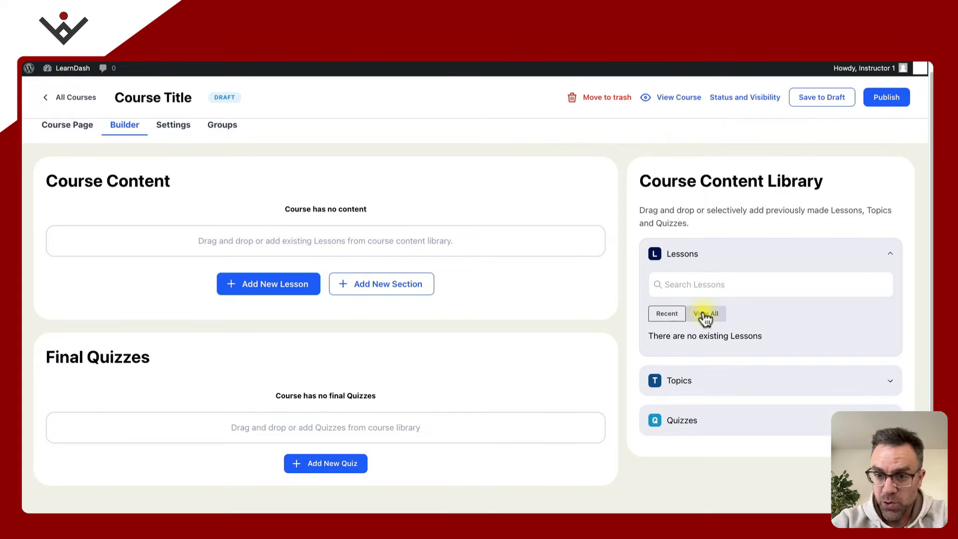
left_click(666, 315)
left_click(707, 316)
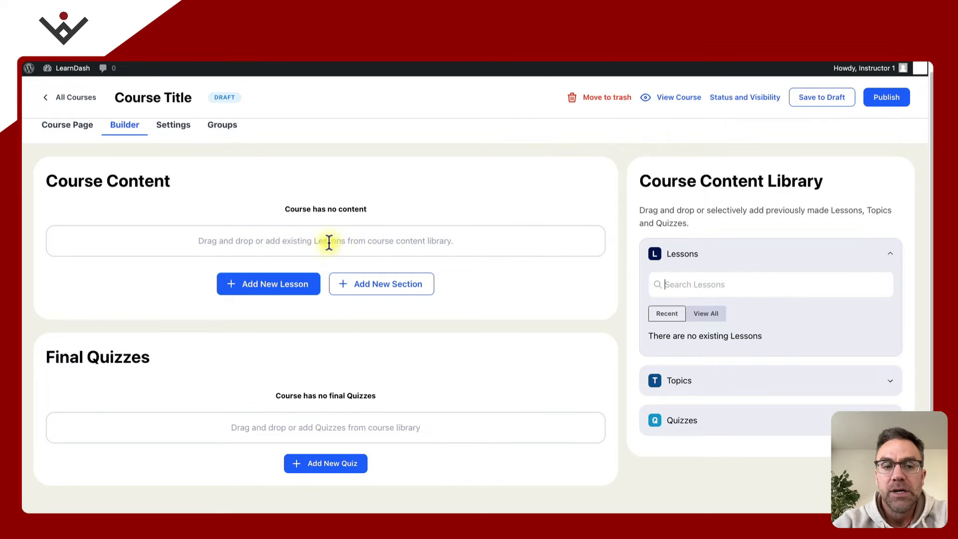
scroll(274, 241, "up", 1)
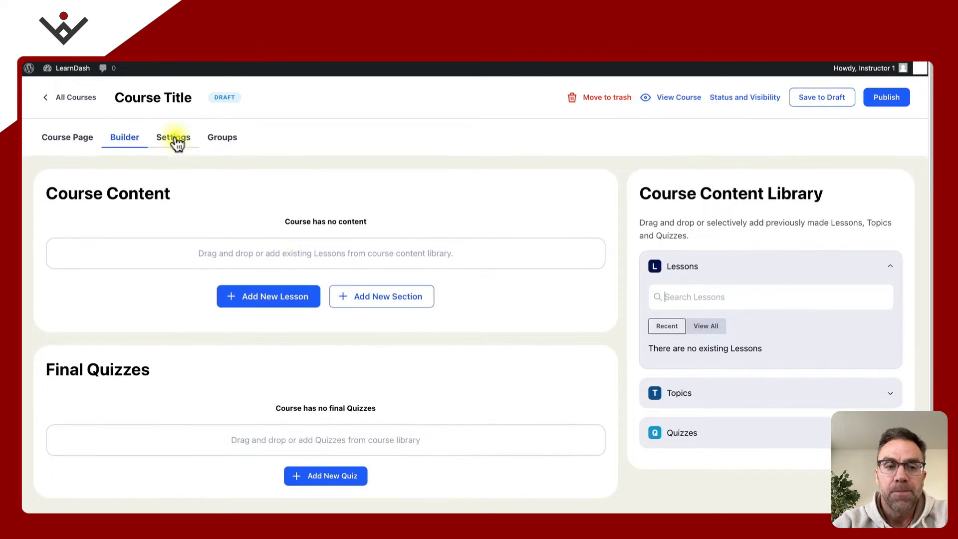
Examine the course's access, navigation, display and content, and course users settings without changing them.
left_click(175, 140)
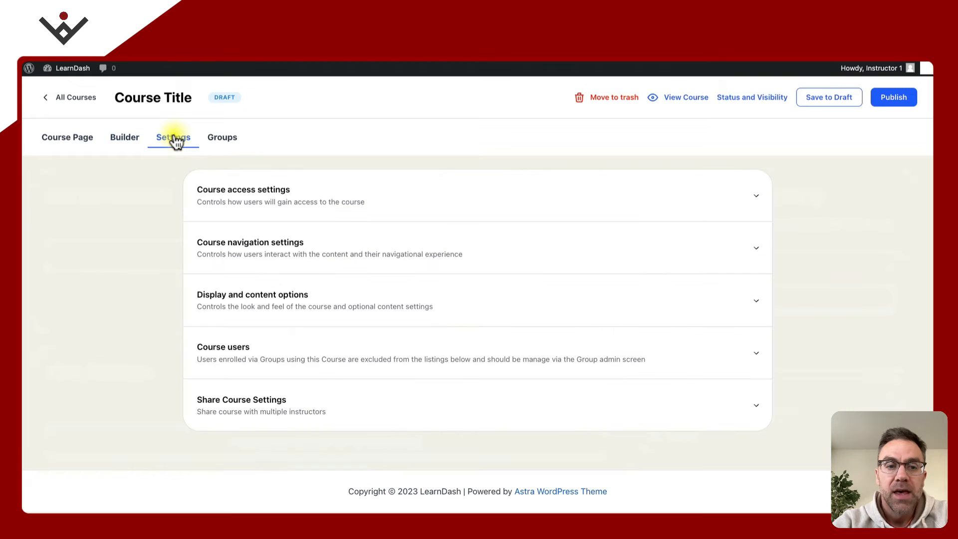
left_click(269, 201)
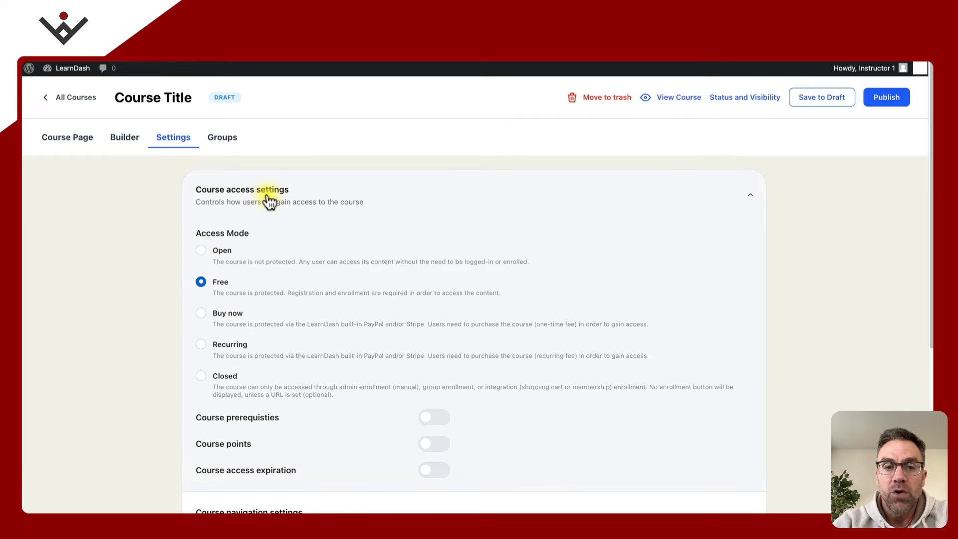
scroll(269, 200, "down", 2)
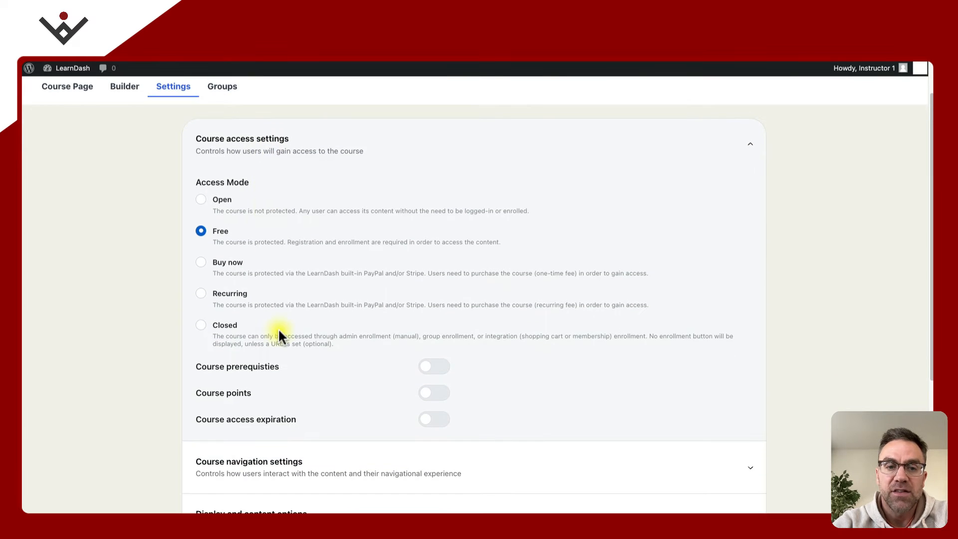
scroll(278, 333, "down", 4)
left_click(279, 334)
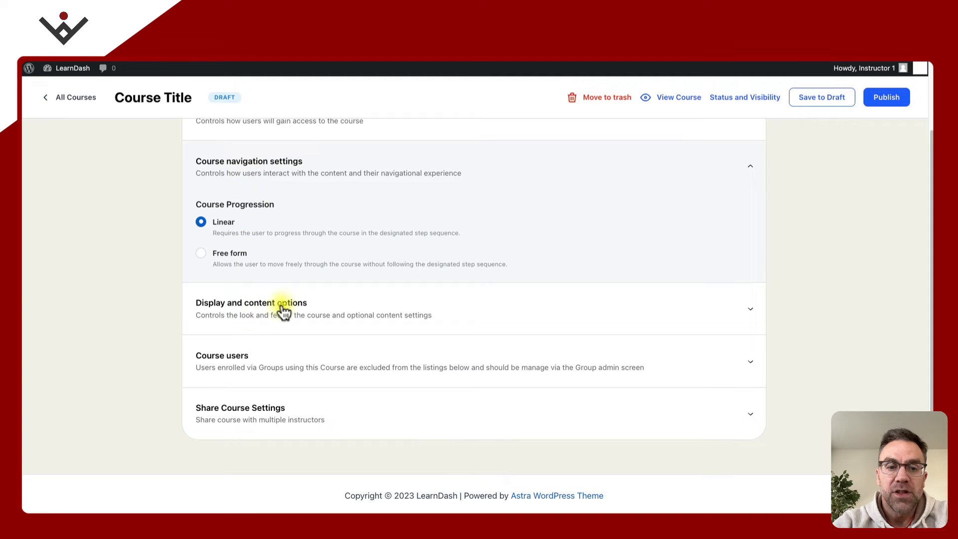
left_click(291, 309)
scroll(289, 305, "down", 3)
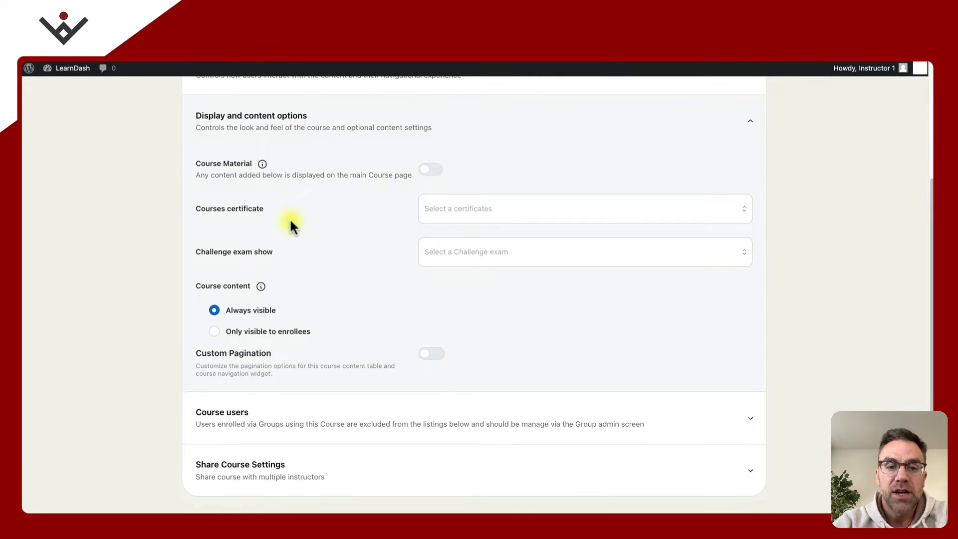
scroll(316, 263, "down", 2)
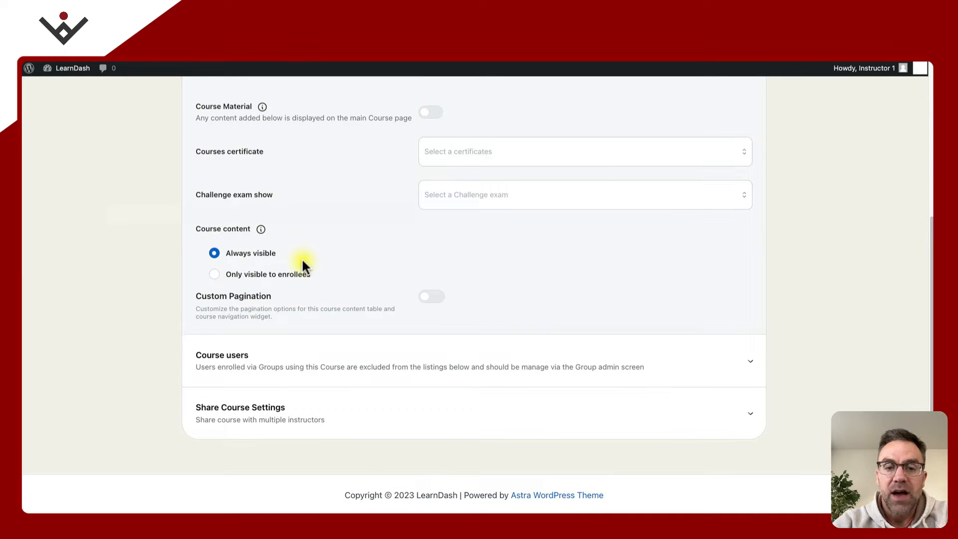
left_click(291, 365)
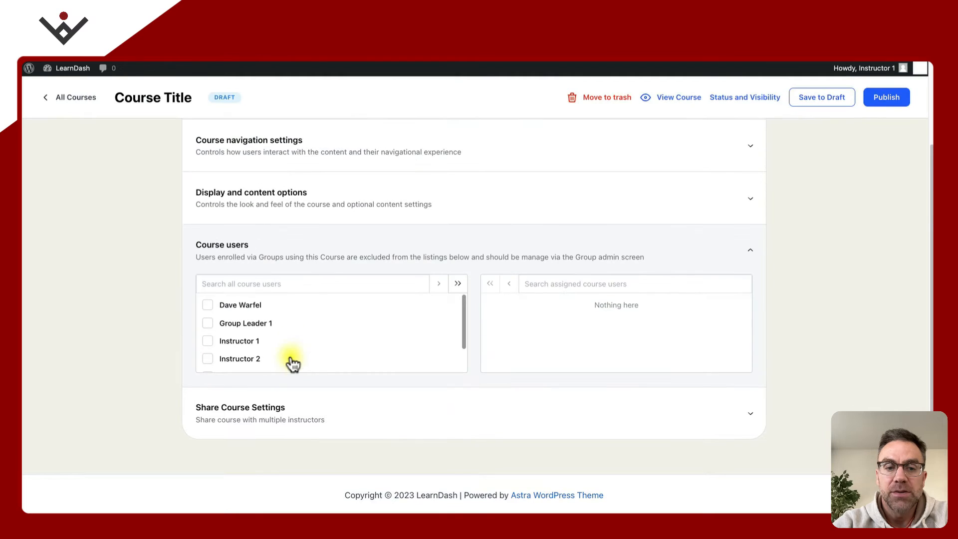
Try sharing the course with Instructor 2, remove the instructor again, and collapse the Share Course Settings.
left_click(252, 414)
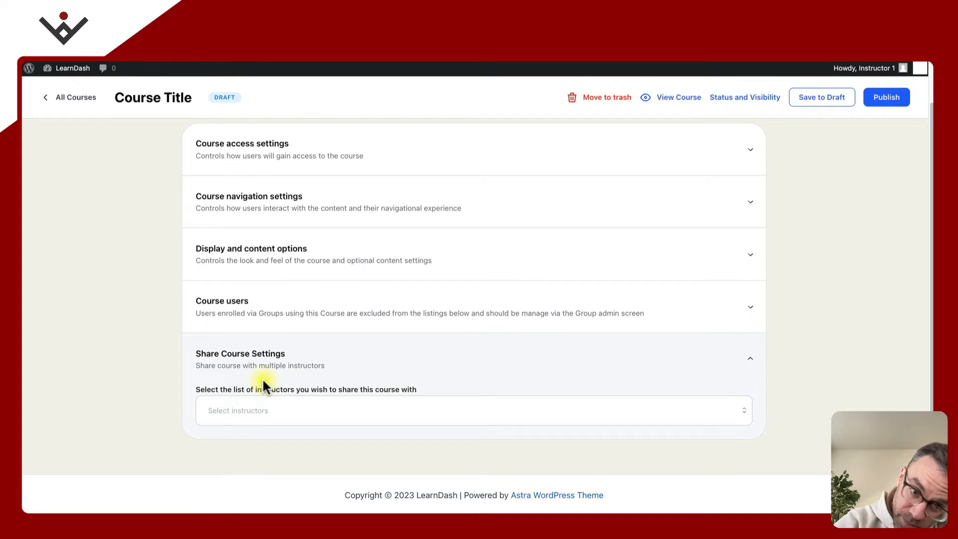
left_click(252, 415)
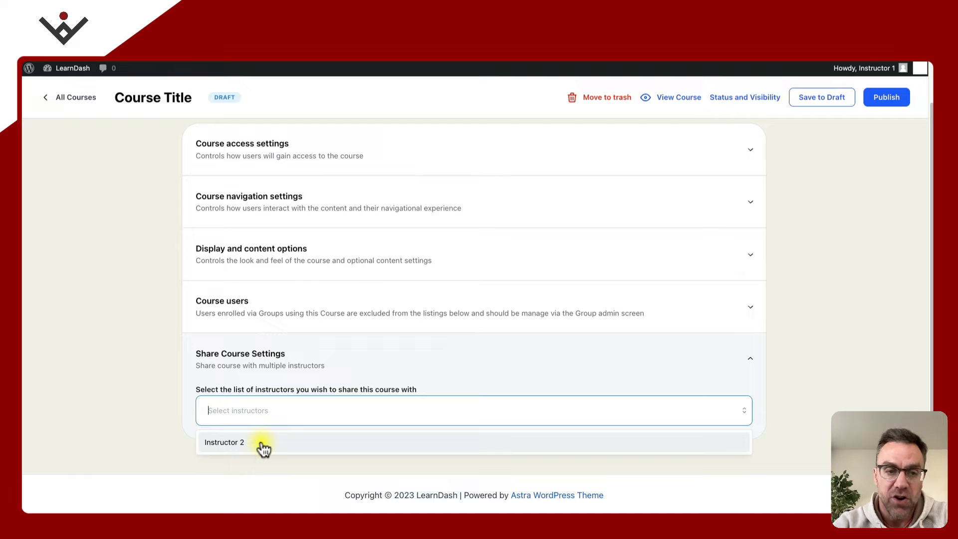
left_click(236, 445)
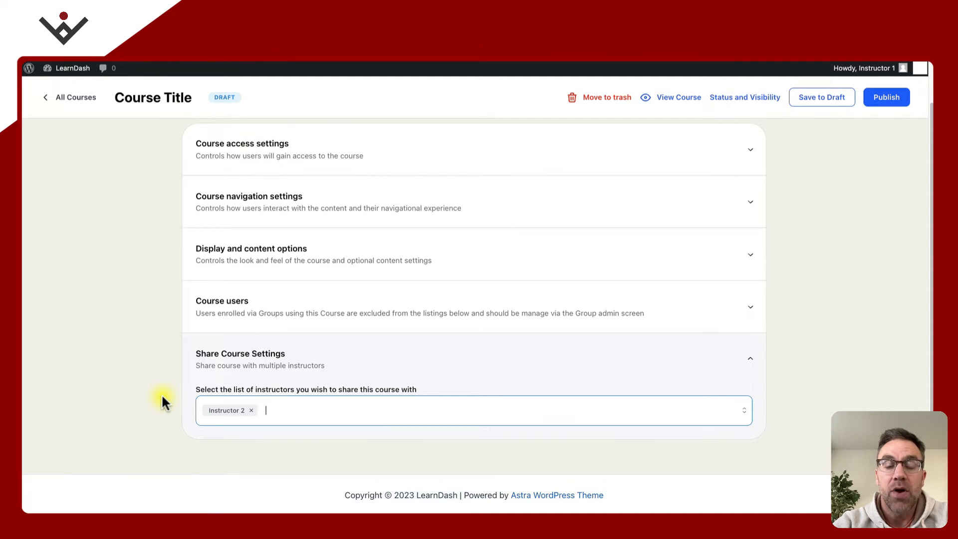
scroll(163, 396, "up", 2)
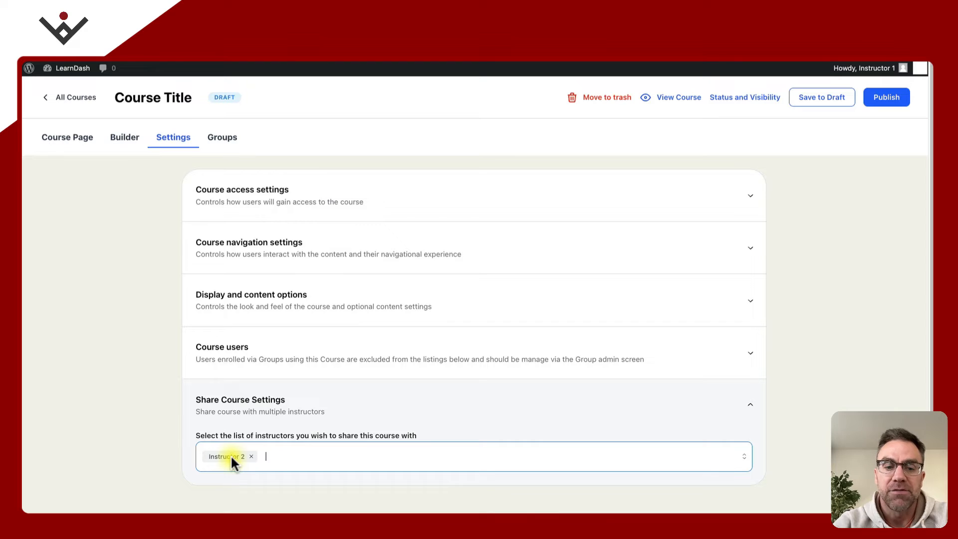
left_click(251, 456)
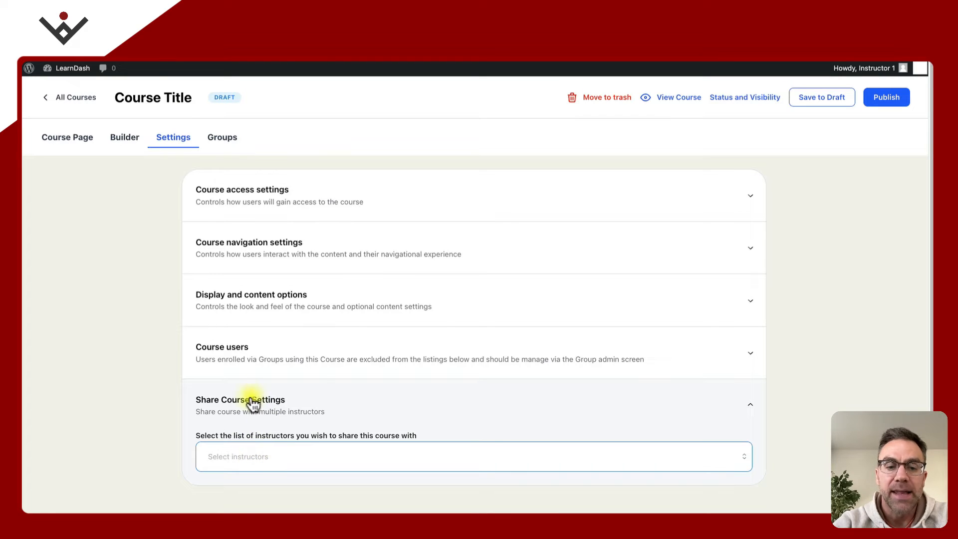
left_click(214, 402)
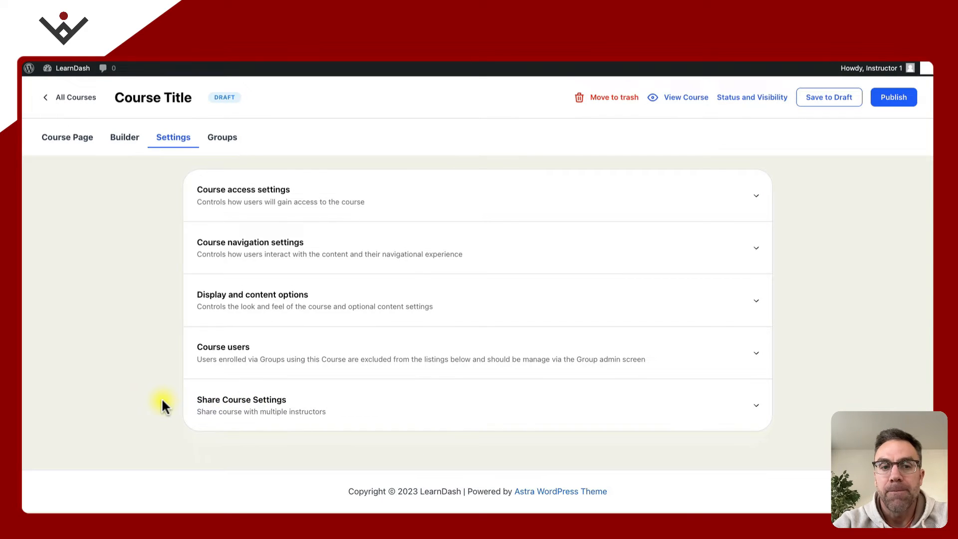
Check the course's group assignment options and return to the list of all courses to view the draft's available actions.
left_click(224, 141)
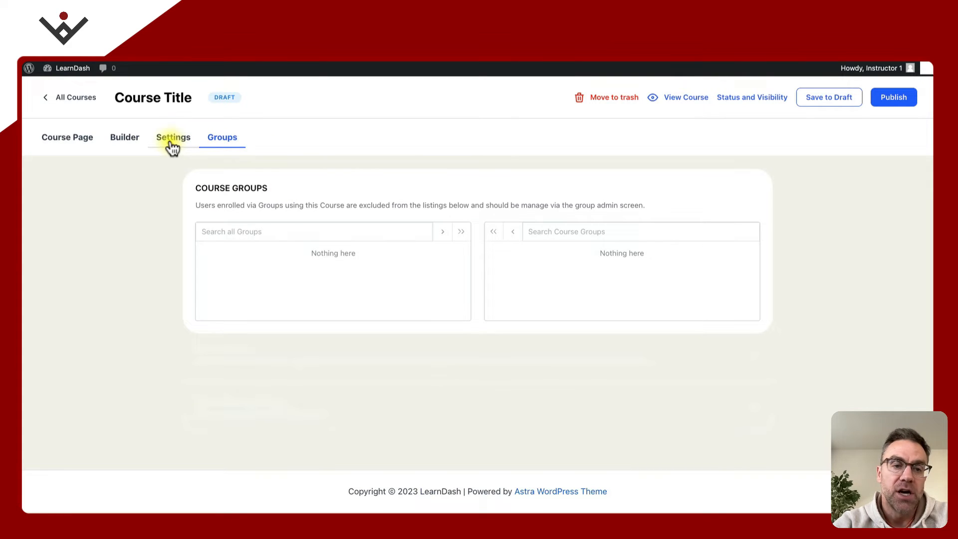
left_click(77, 142)
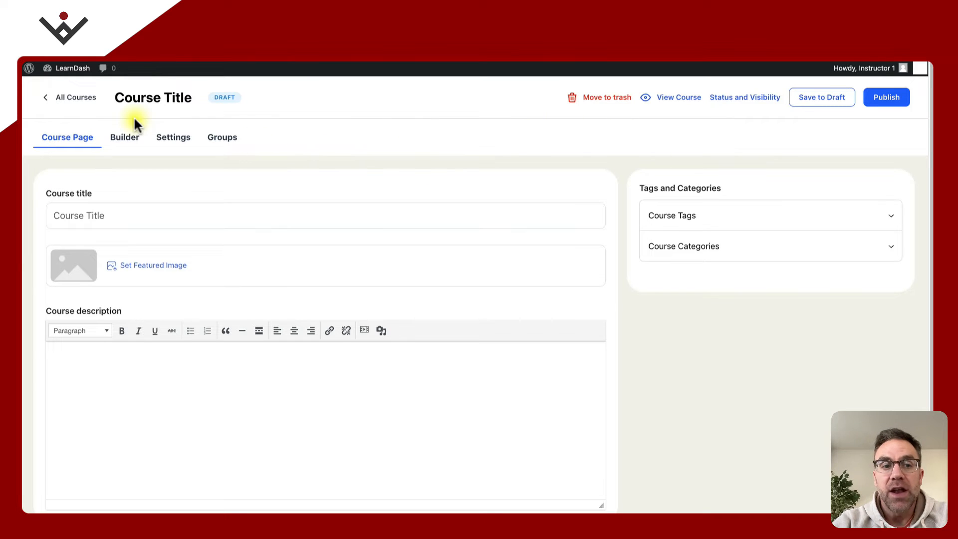
left_click(74, 100)
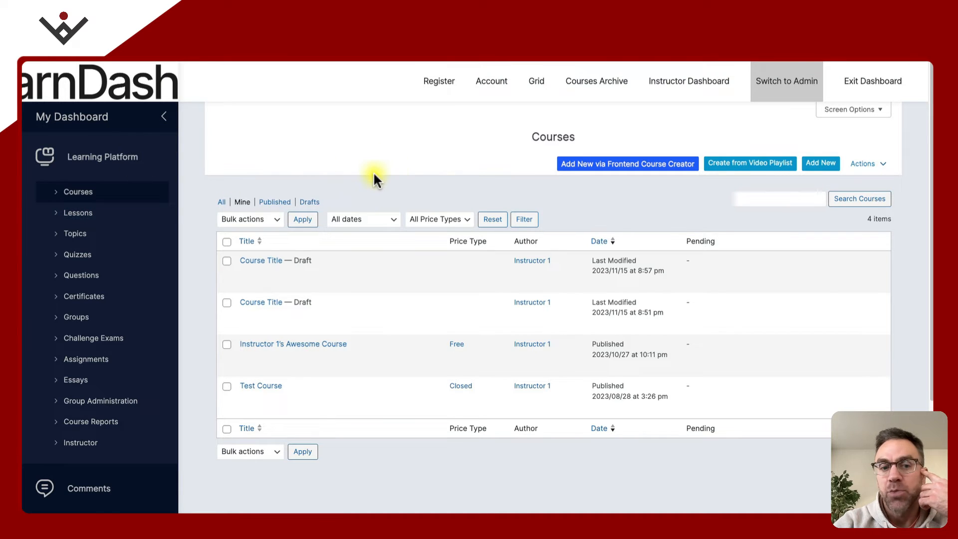
mouse_move(368, 256)
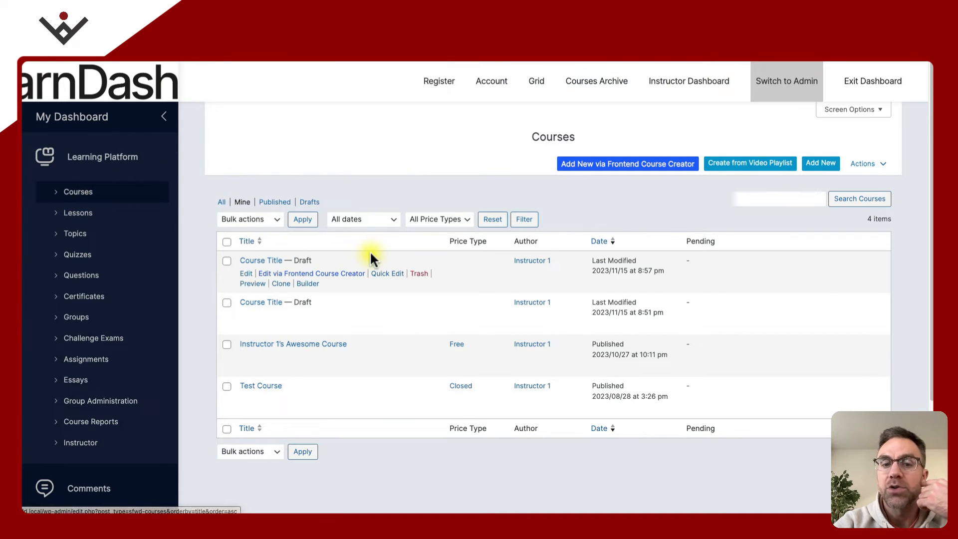
mouse_move(353, 301)
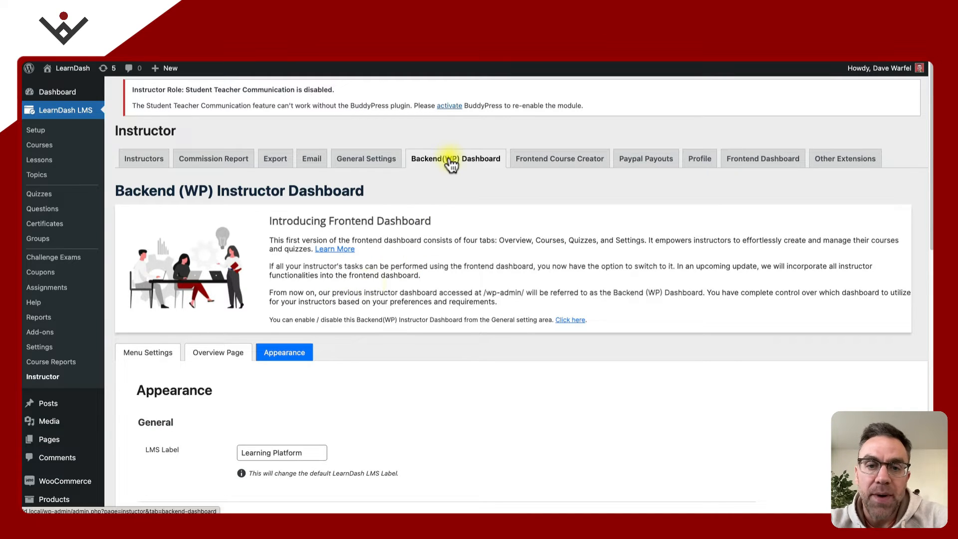
Examine the Backend (WP) Instructor Dashboard introduction and the LMS Label and Dashboard Title in its appearance settings.
scroll(343, 296, "down", 1)
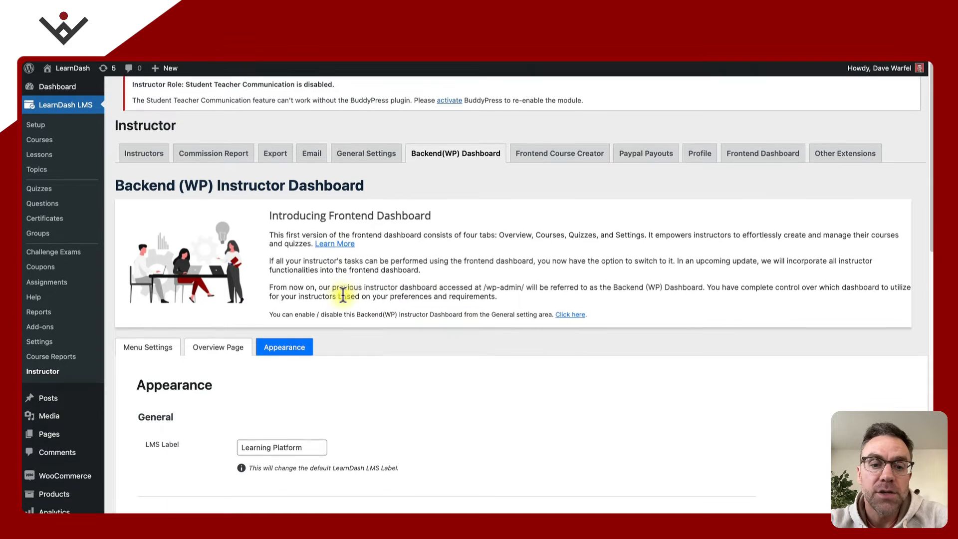
scroll(343, 295, "down", 3)
scroll(343, 296, "up", 3)
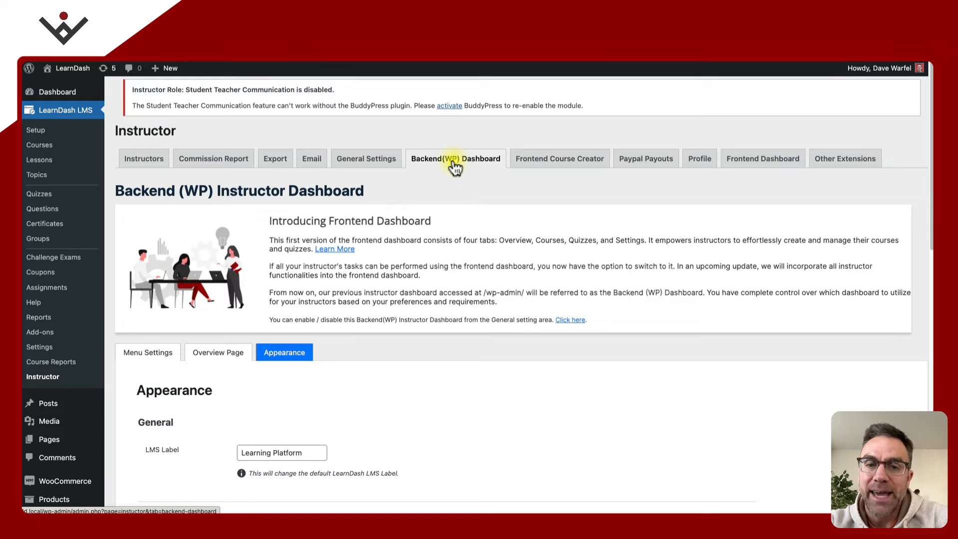
scroll(349, 252, "down", 2)
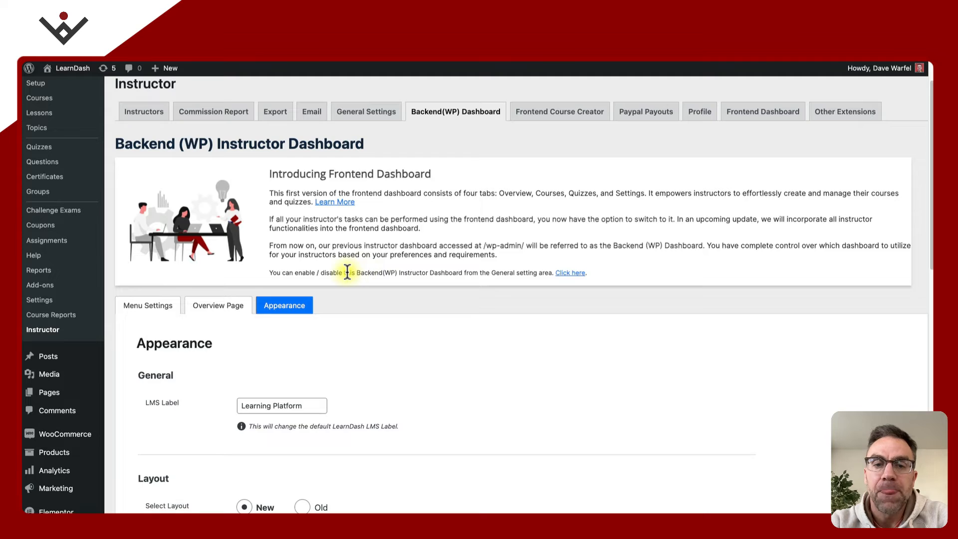
scroll(347, 271, "down", 2)
scroll(347, 270, "down", 3)
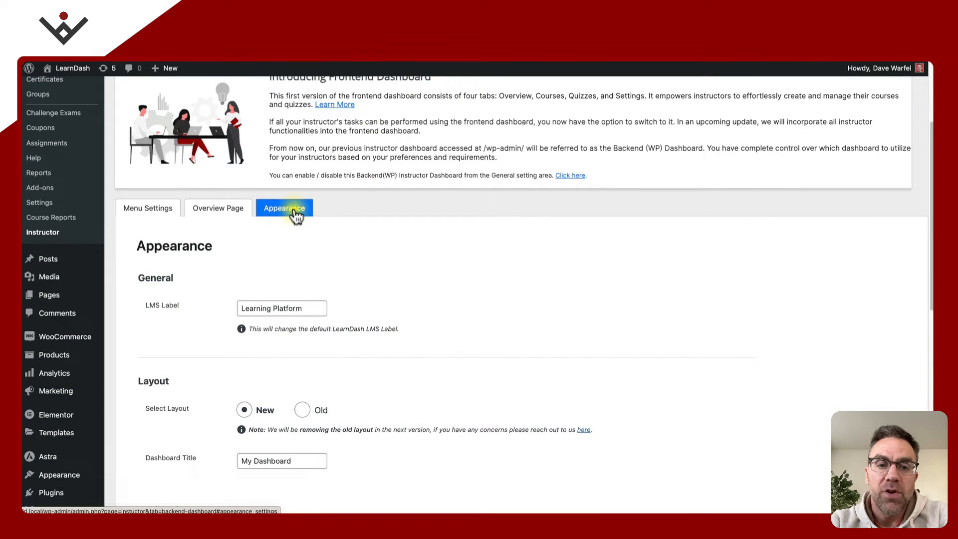
scroll(292, 212, "down", 2)
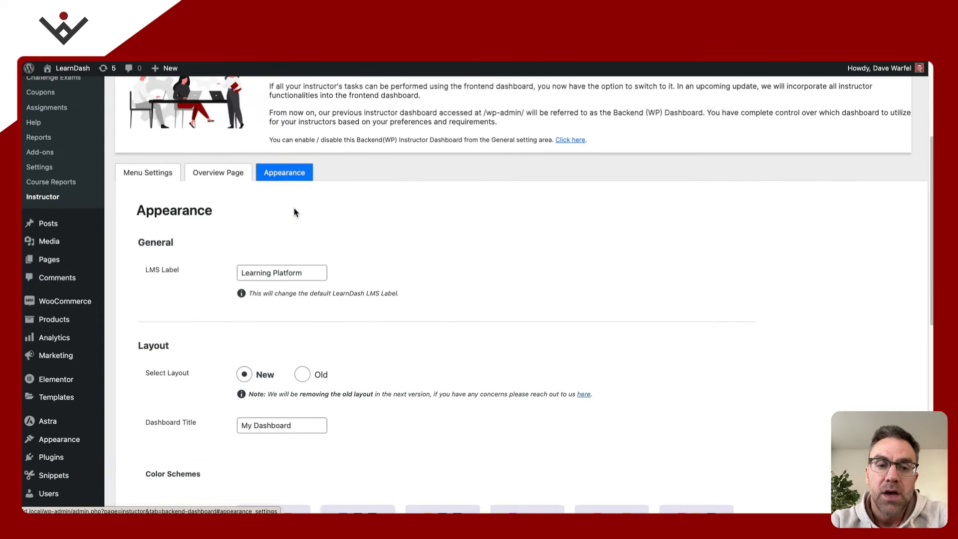
triple_click(274, 274)
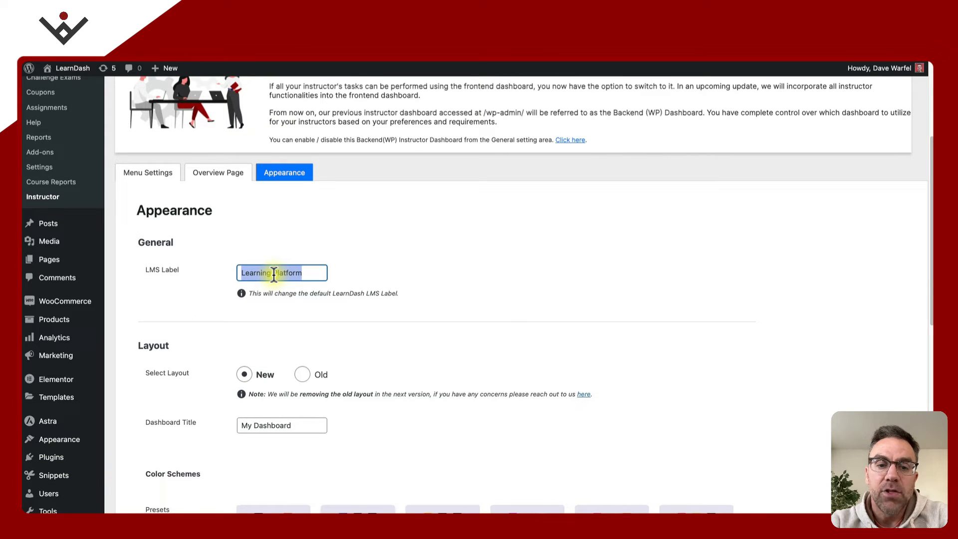
left_click(380, 270)
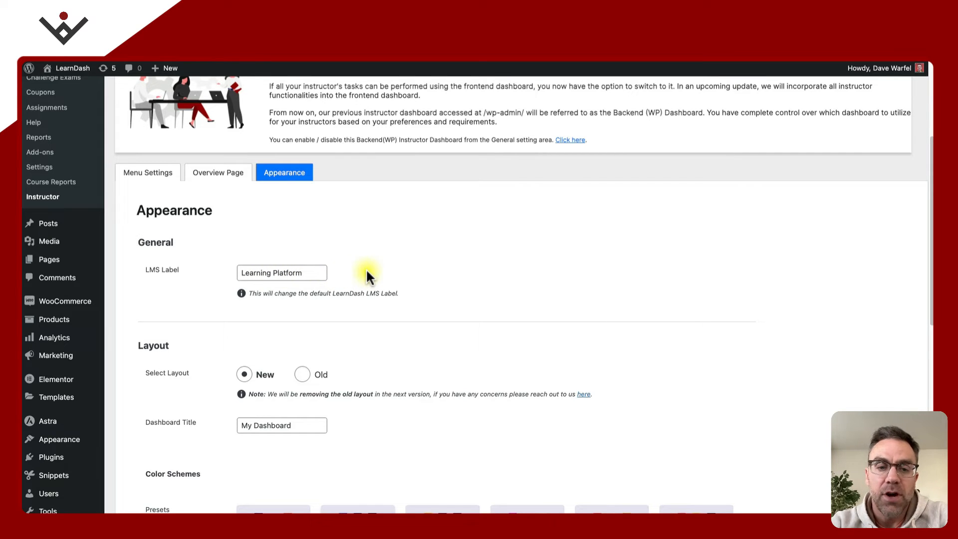
scroll(367, 273, "down", 5)
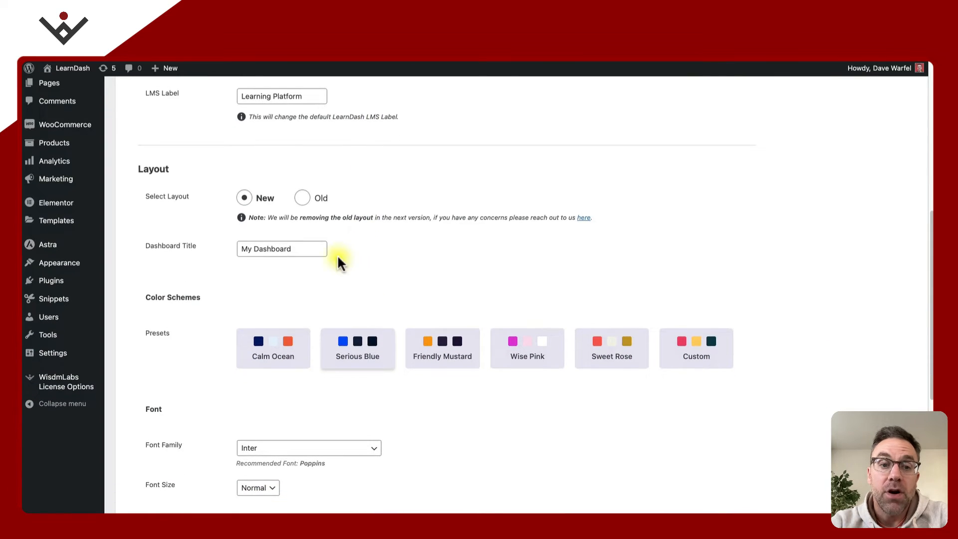
triple_click(256, 248)
left_click(202, 264)
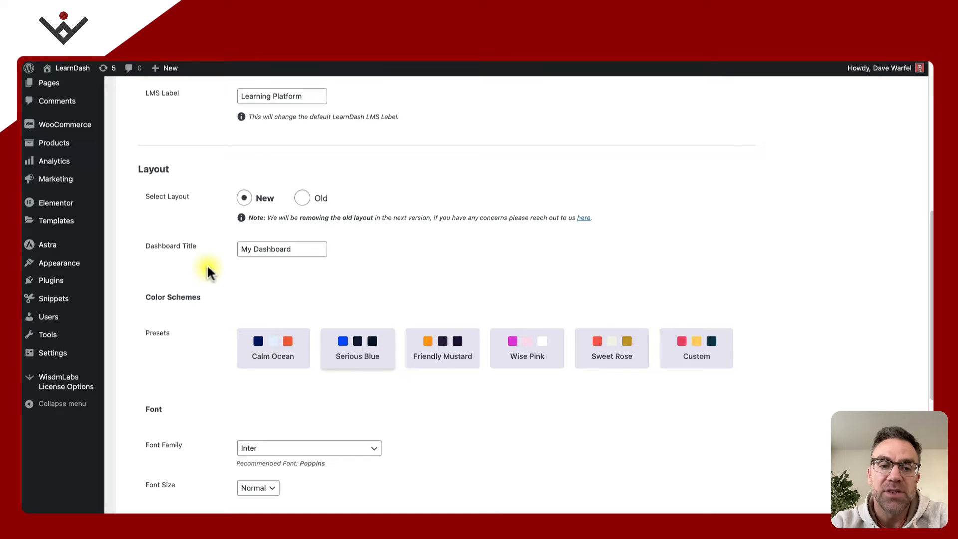
Try the Custom color scheme to view its individual color options, and switch back to the Serious Blue preset.
scroll(203, 272, "down", 3)
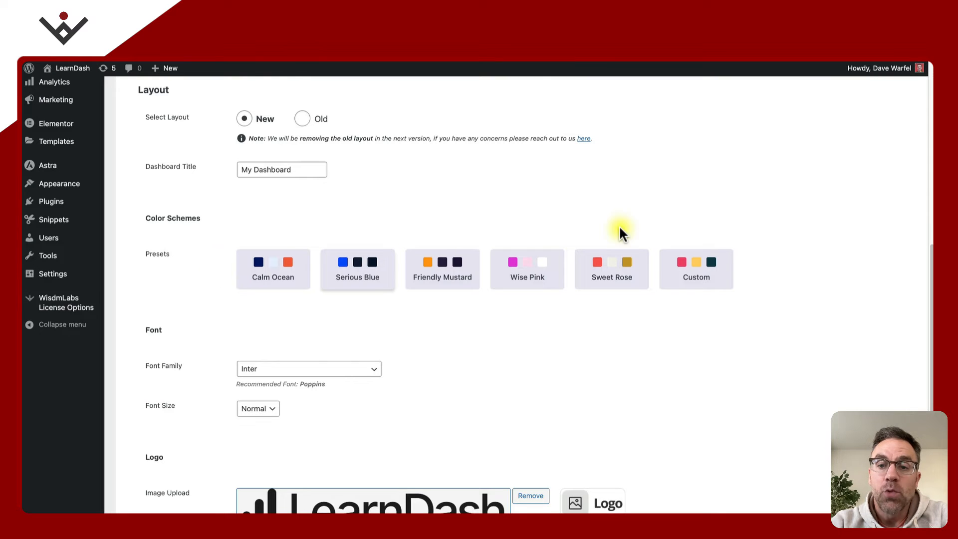
left_click(696, 265)
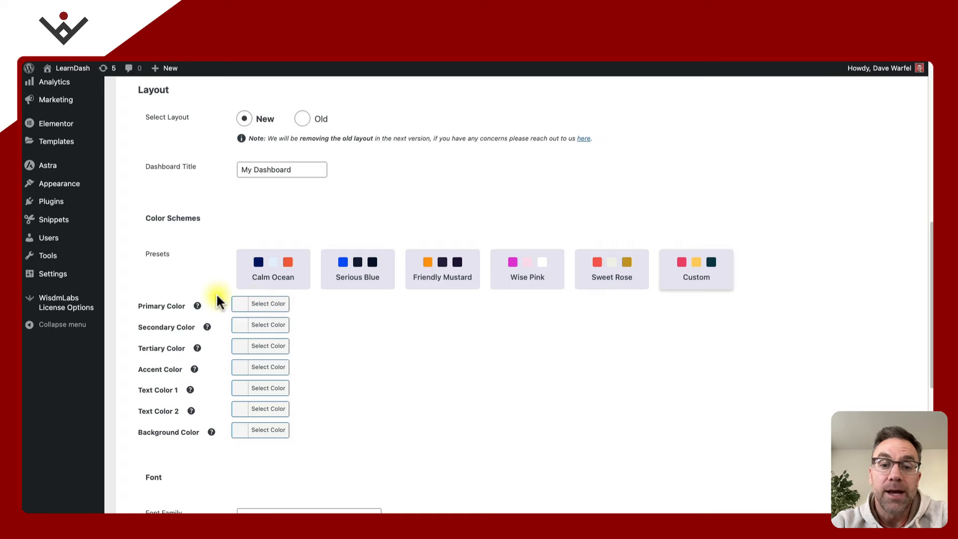
left_click(367, 270)
Look through the available Font Family and Font Size options without changing the selection.
scroll(369, 273, "down", 2)
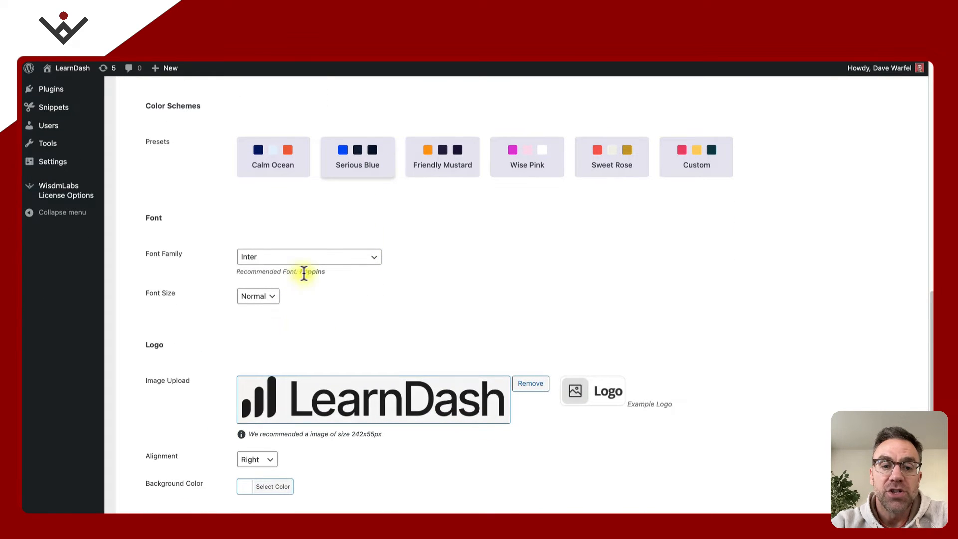
left_click(274, 257)
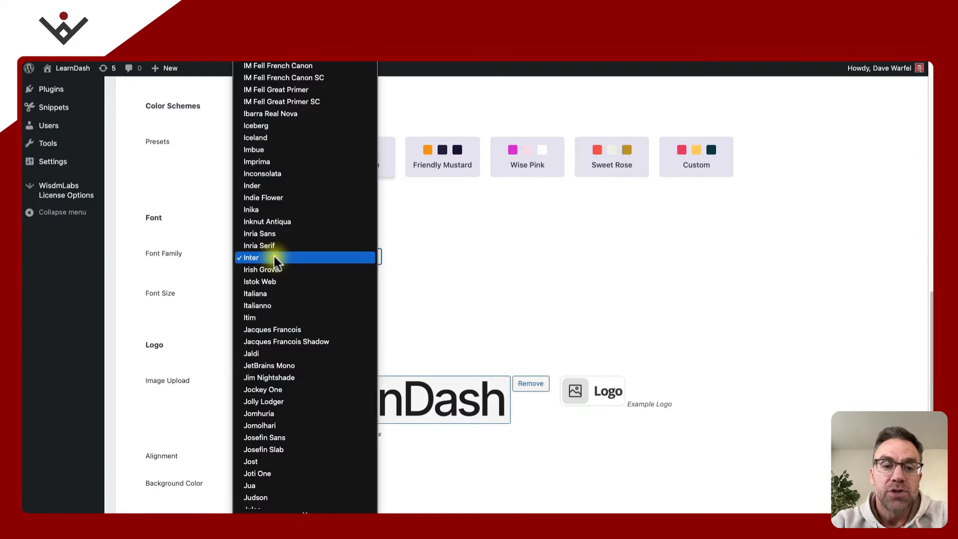
scroll(274, 256, "down", 3)
scroll(274, 256, "up", 10)
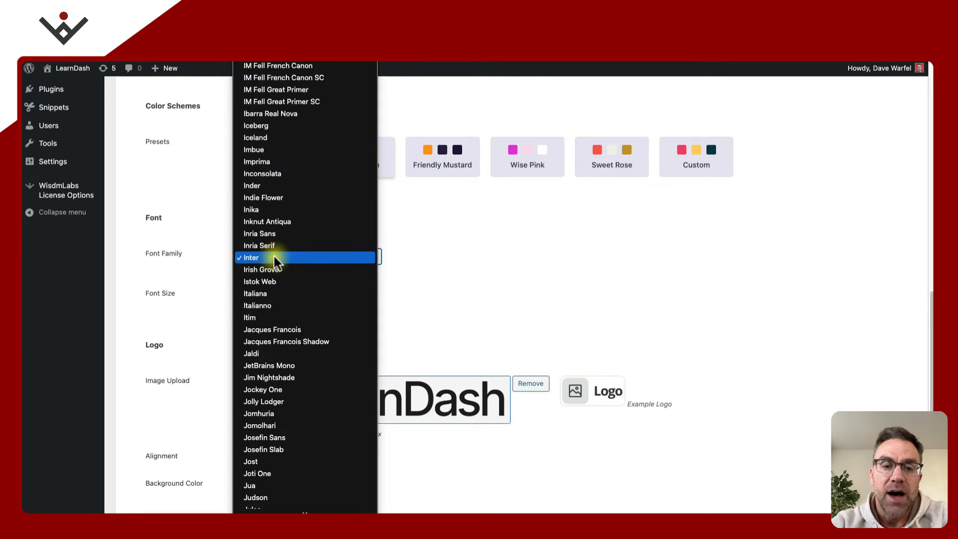
scroll(274, 256, "up", 5)
left_click(197, 267)
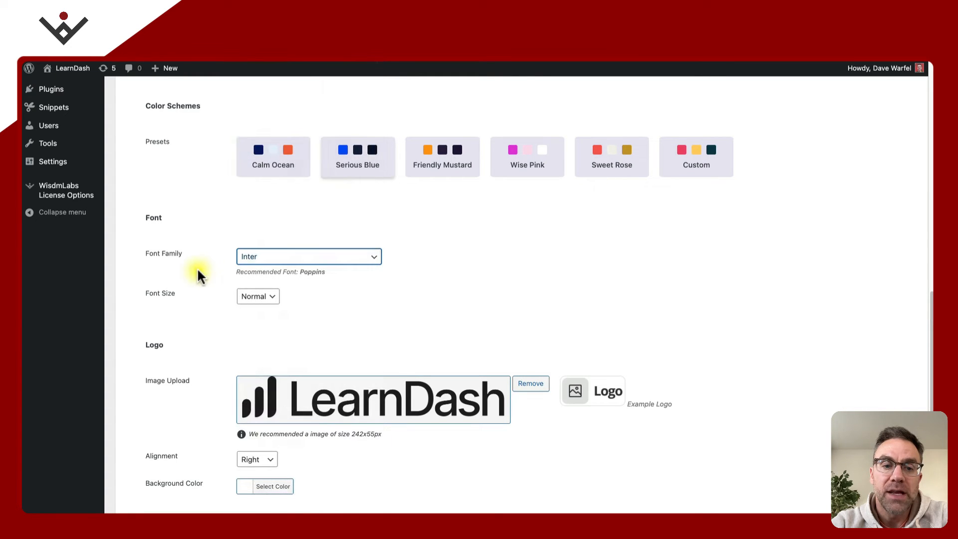
scroll(210, 267, "down", 1)
left_click(251, 270)
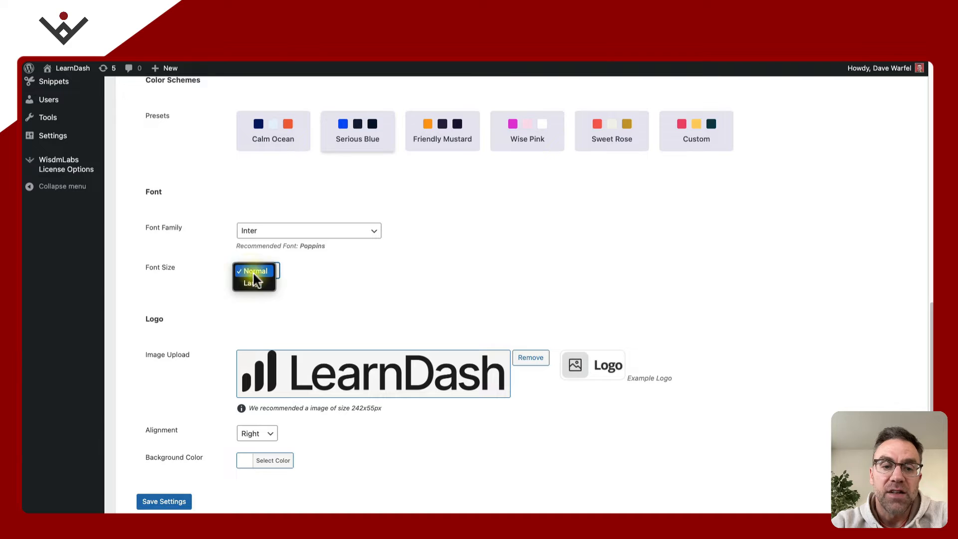
left_click(217, 268)
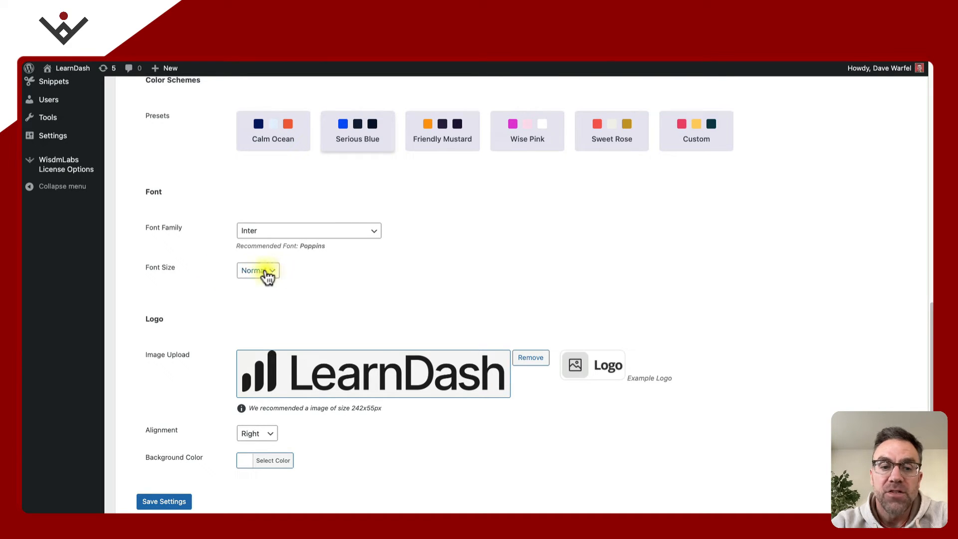
left_click(265, 272)
left_click(210, 279)
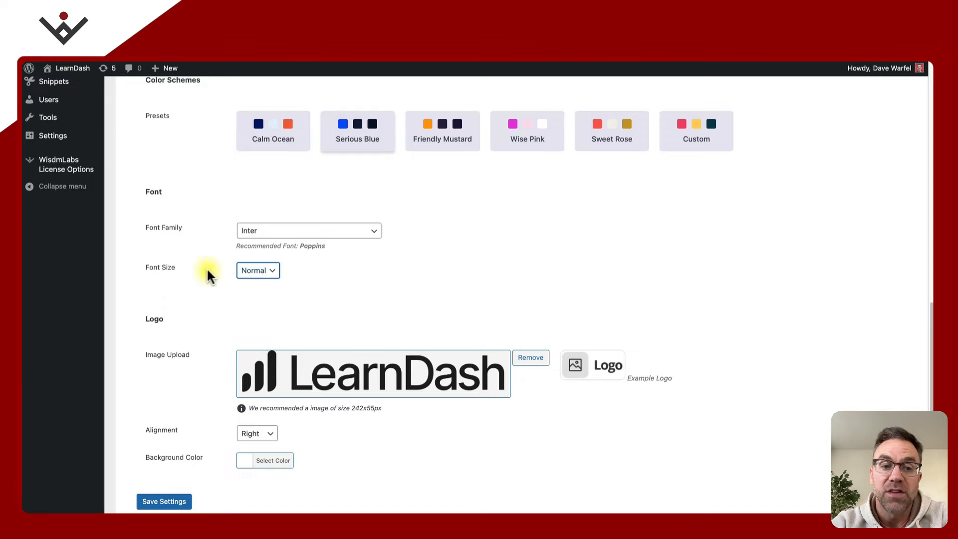
Check the logo's image upload, alignment and background color options in the appearance settings.
scroll(214, 293, "down", 2)
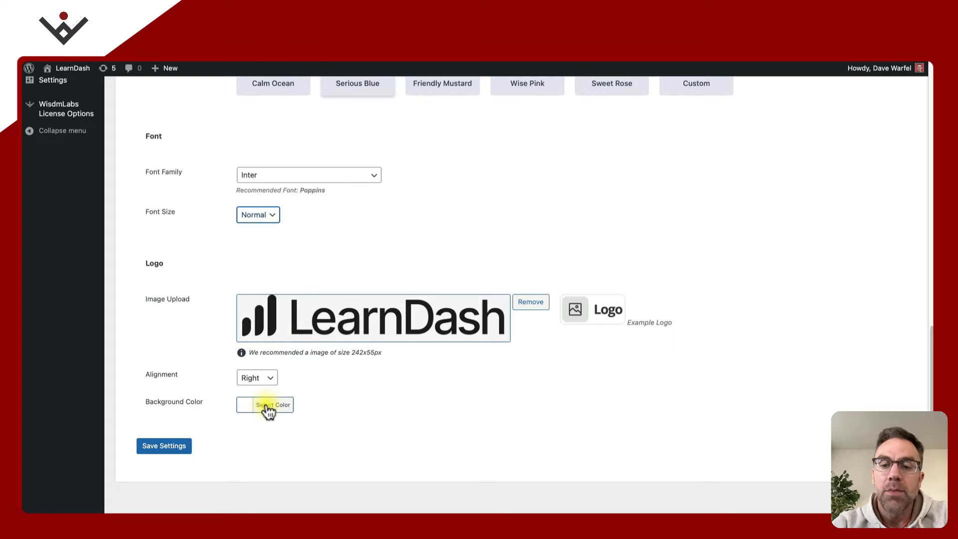
scroll(215, 344, "up", 10)
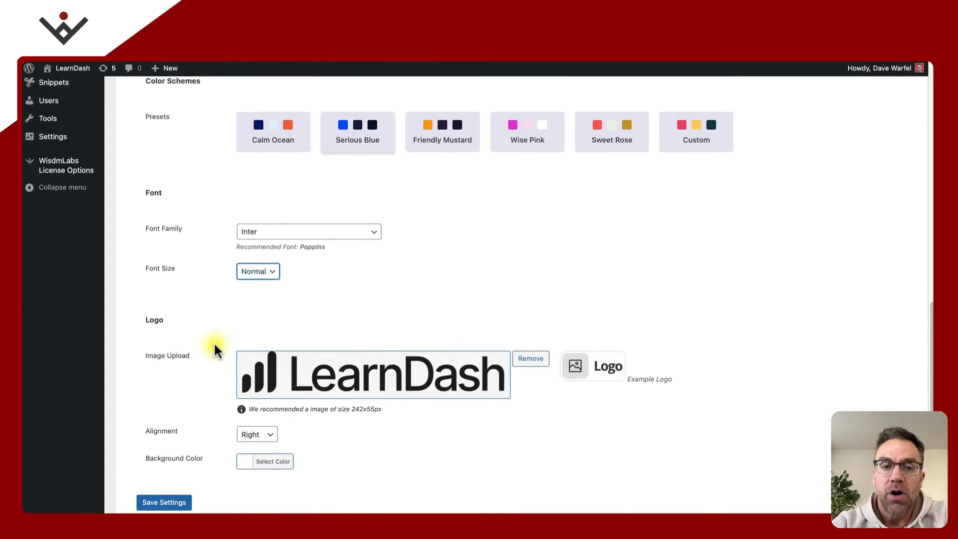
scroll(215, 349, "up", 5)
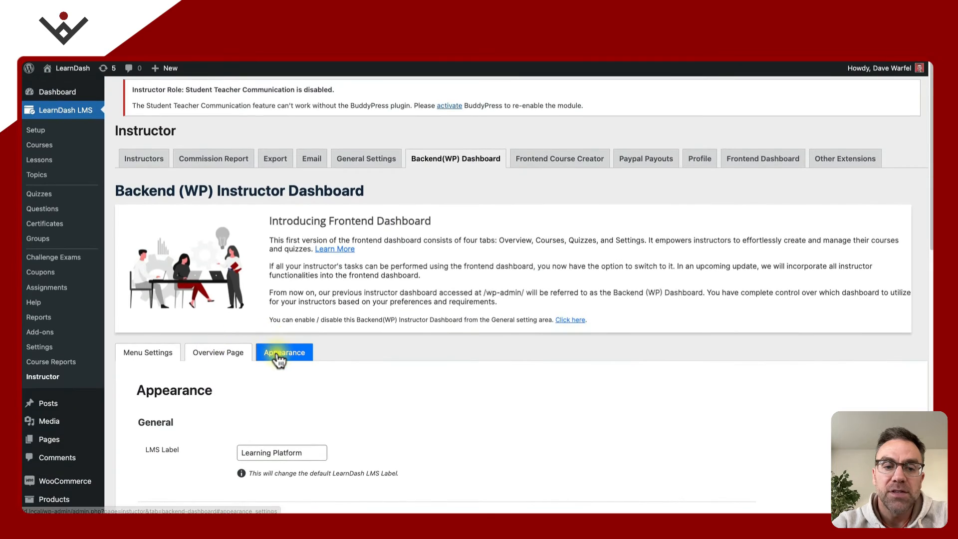
Turn off the Products block and the Earnings block in the Overview Page settings.
scroll(221, 357, "down", 3)
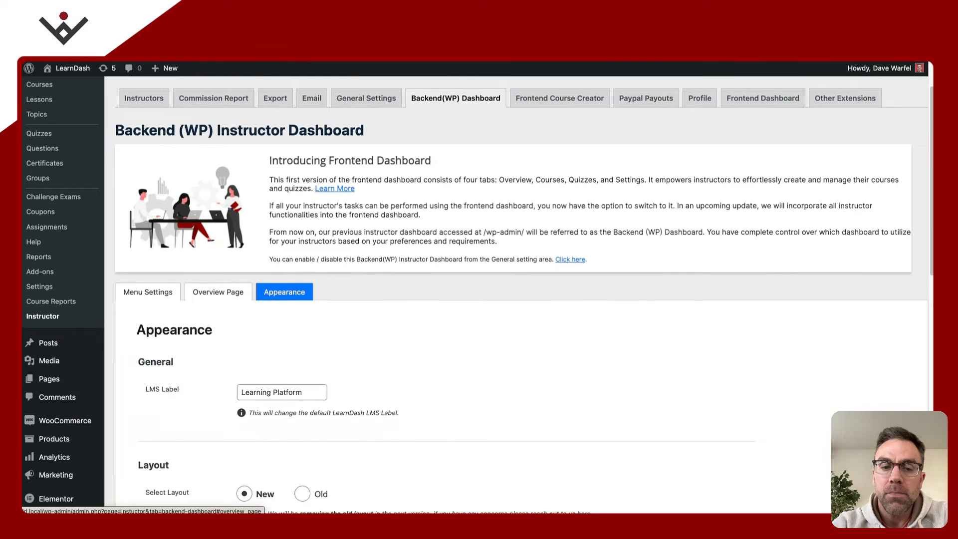
left_click(218, 288)
scroll(216, 289, "down", 2)
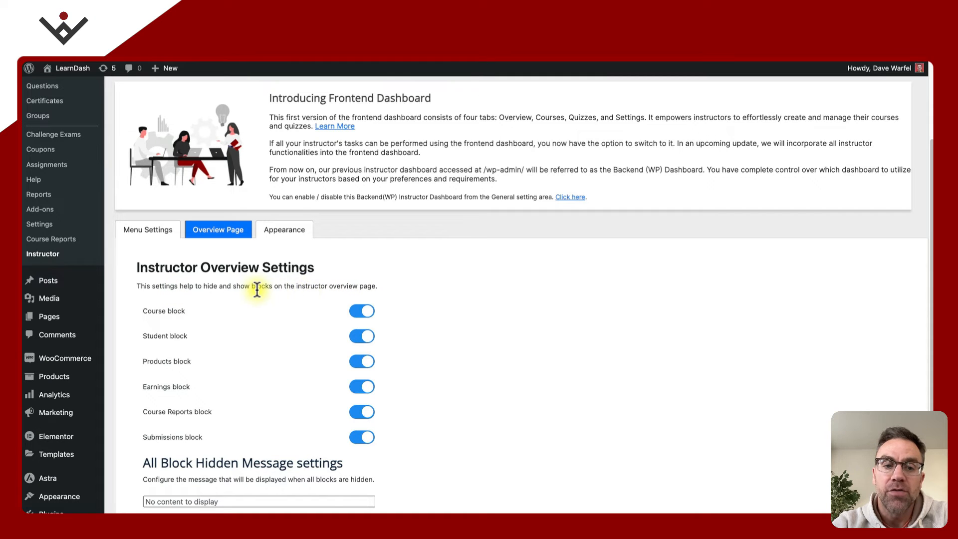
scroll(257, 289, "down", 2)
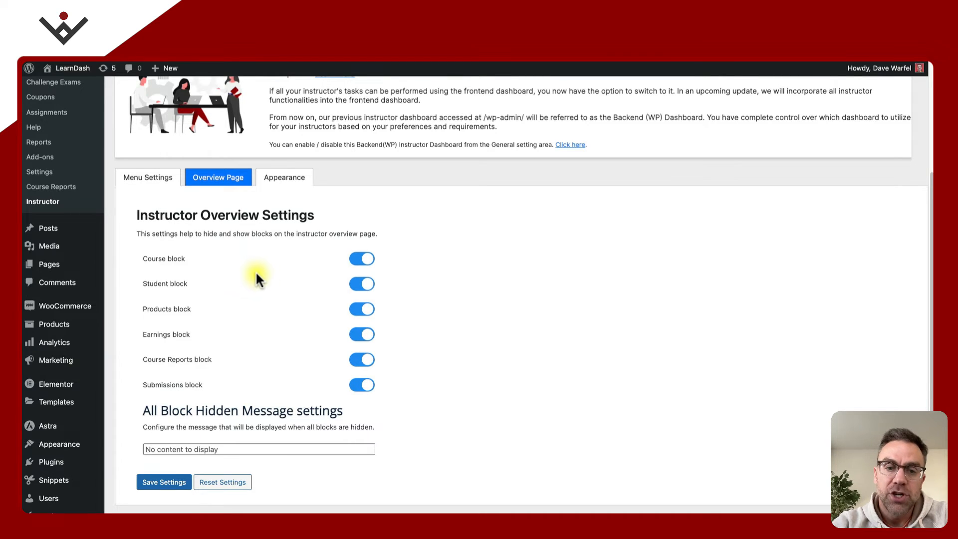
left_click(363, 259)
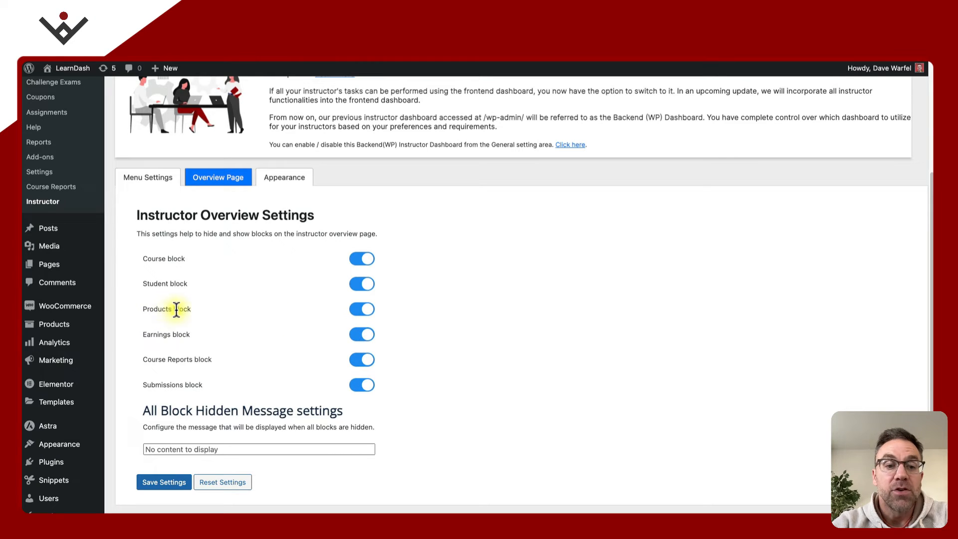
left_click(360, 309)
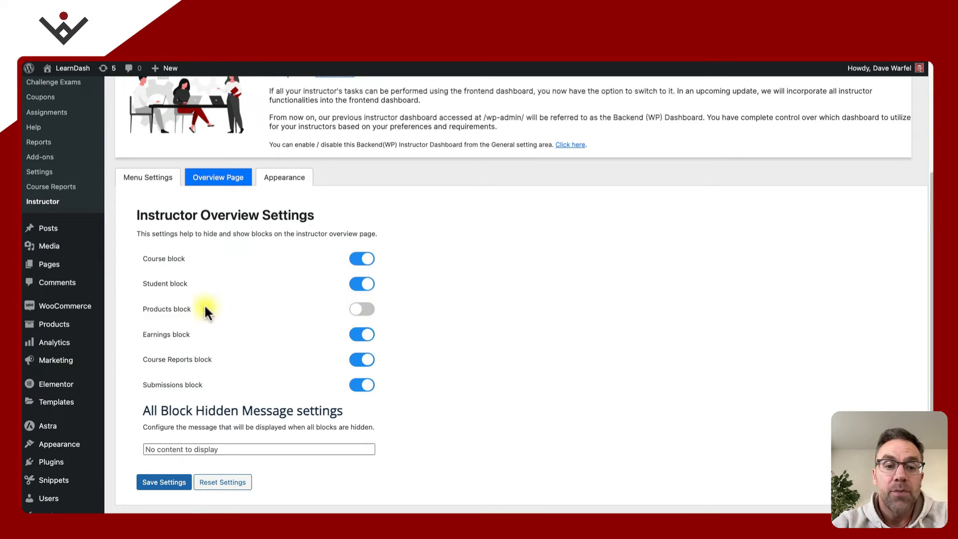
left_click(362, 336)
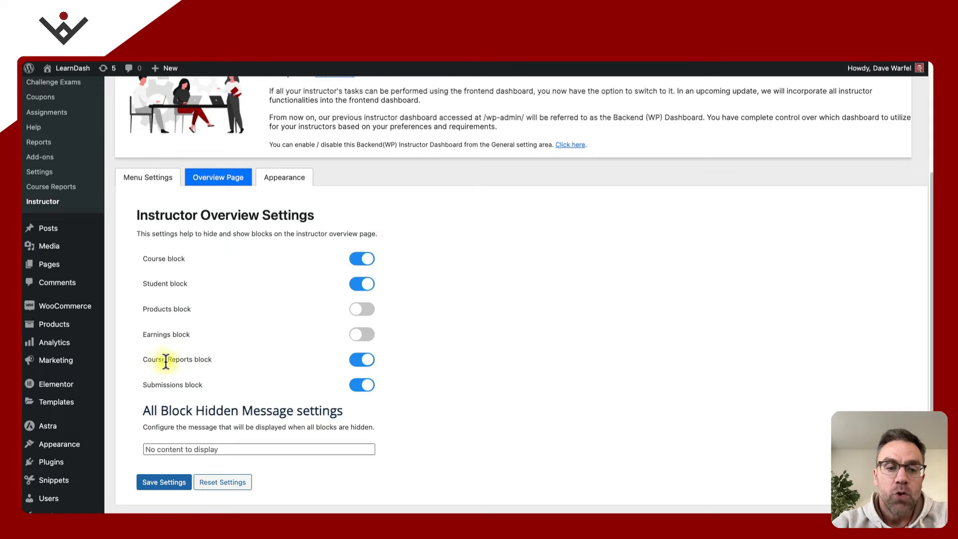
Turn the Submissions block off and back on, and review the remaining Instructor Overview Settings.
left_click(361, 386)
left_click(360, 386)
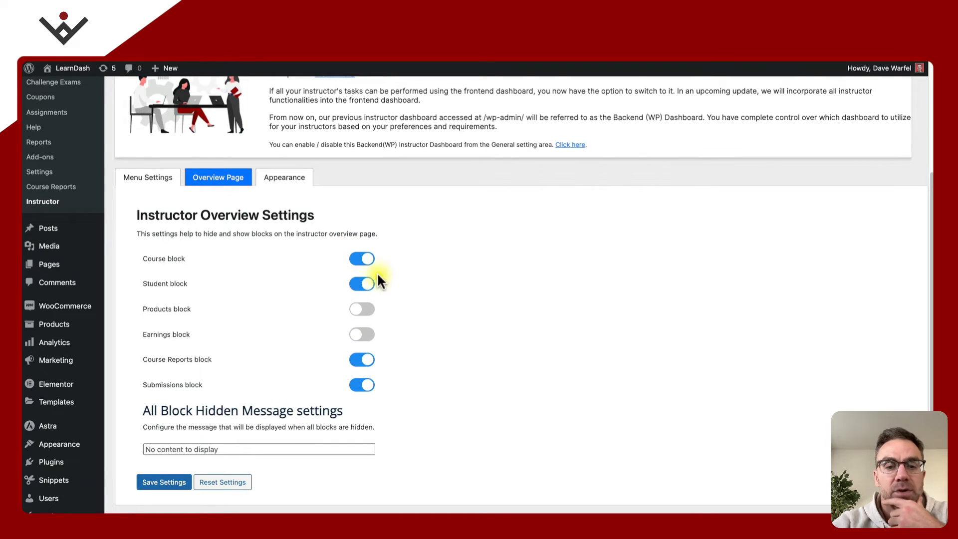
scroll(397, 284, "down", 2)
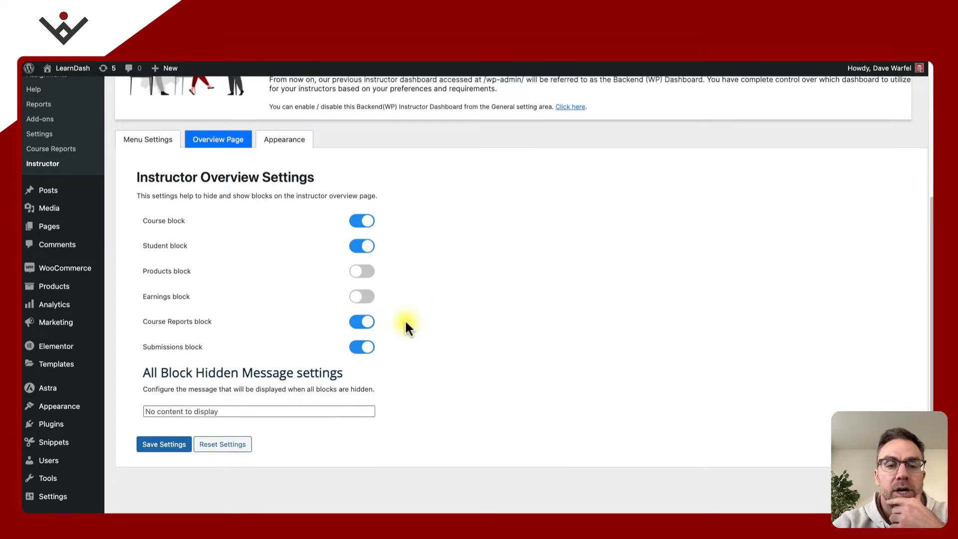
scroll(405, 325, "up", 1)
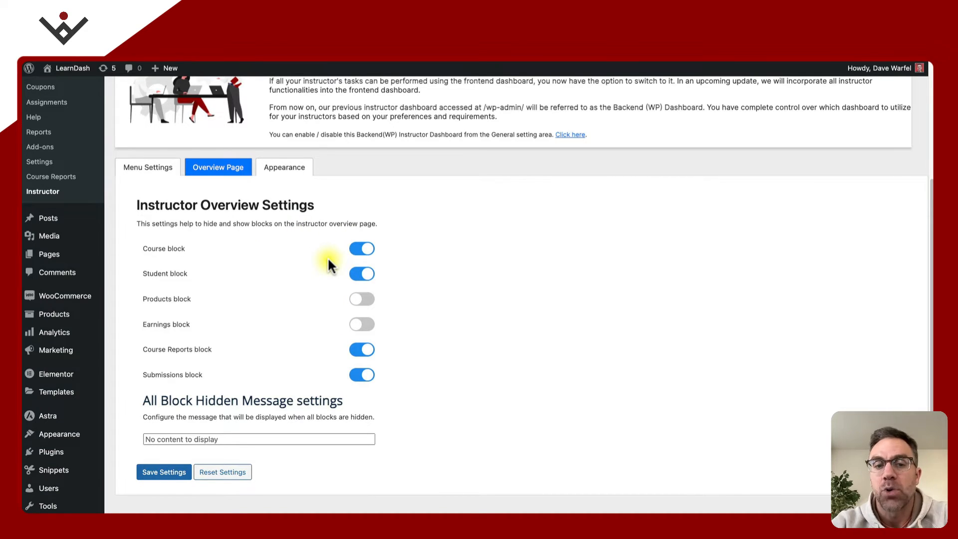
Open the instructor dashboard's Menu Settings and expand the LearnDash LMS menu to examine its submenu items.
left_click(152, 169)
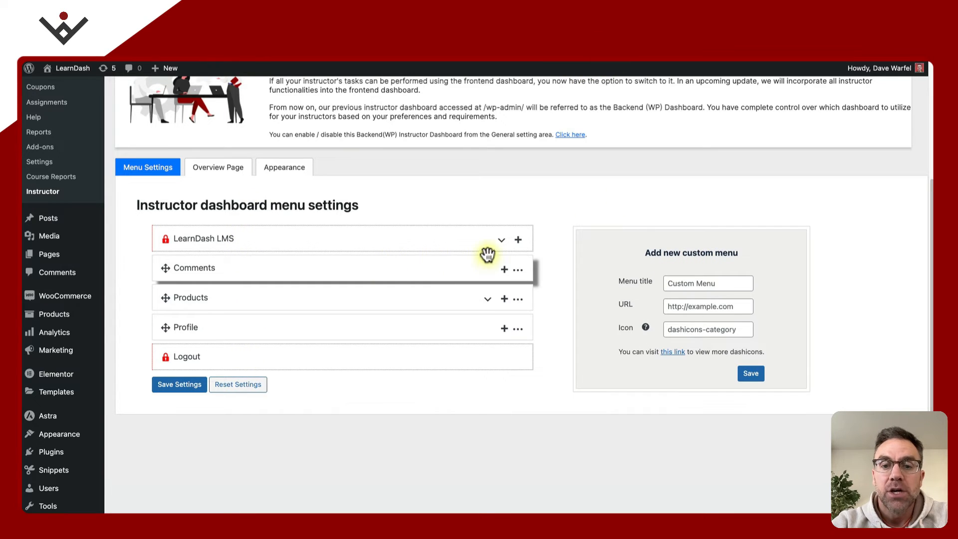
left_click(501, 241)
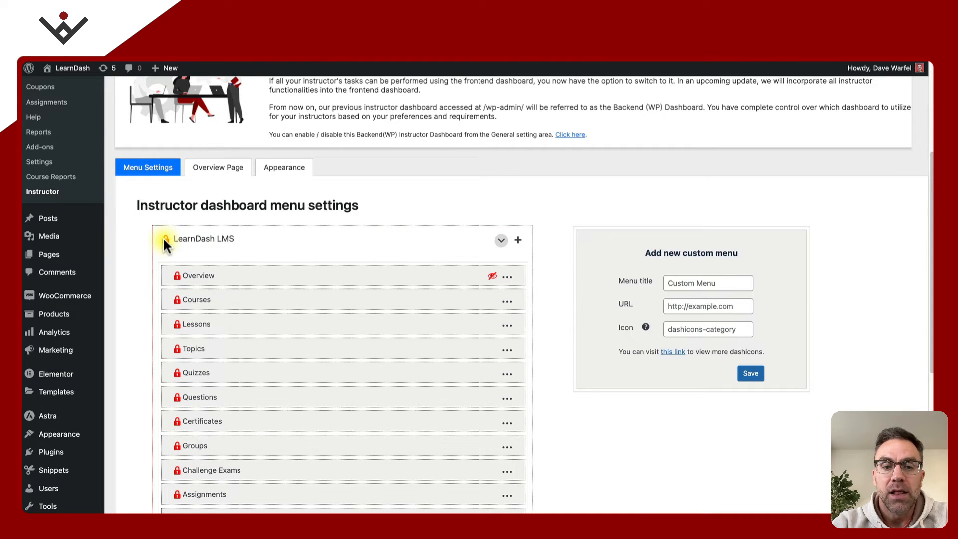
scroll(140, 256, "down", 3)
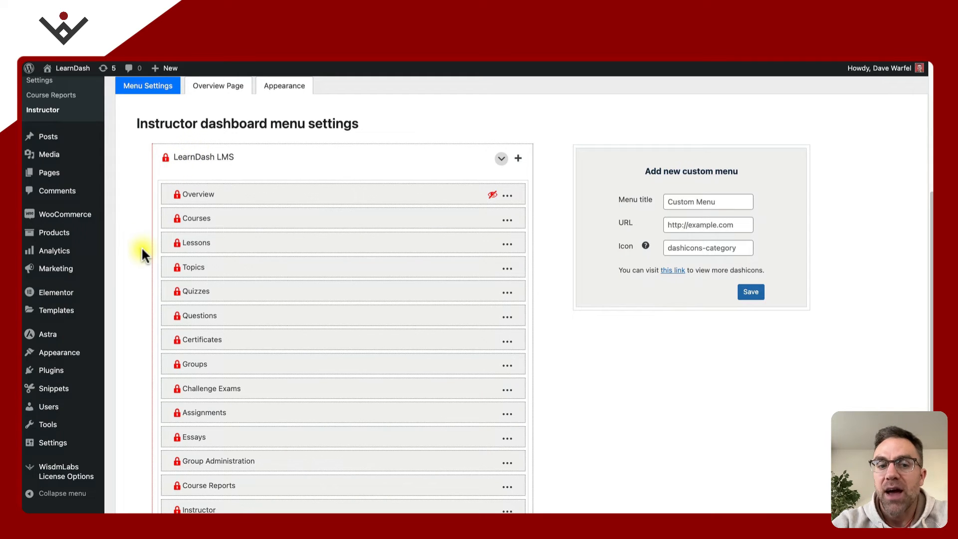
scroll(142, 247, "down", 1)
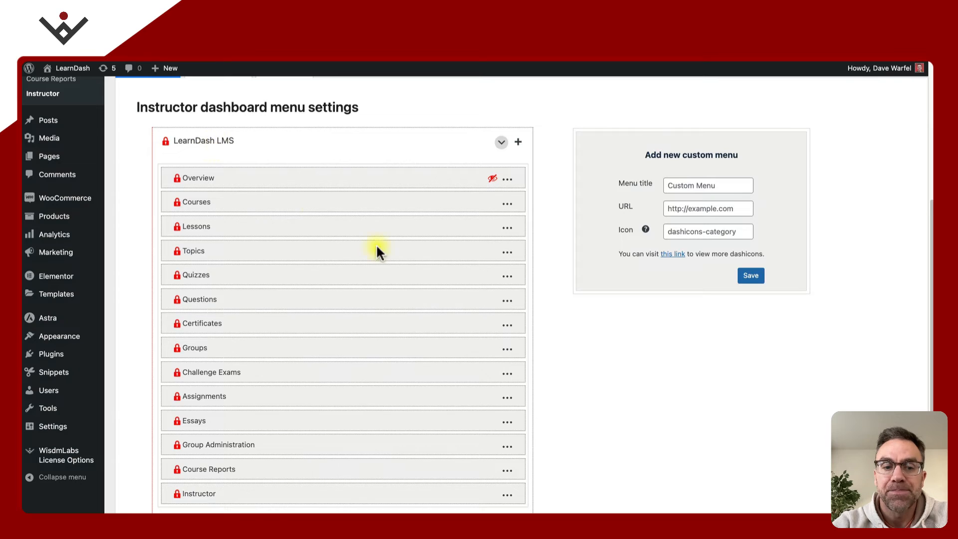
scroll(390, 254, "down", 4)
scroll(390, 253, "up", 3)
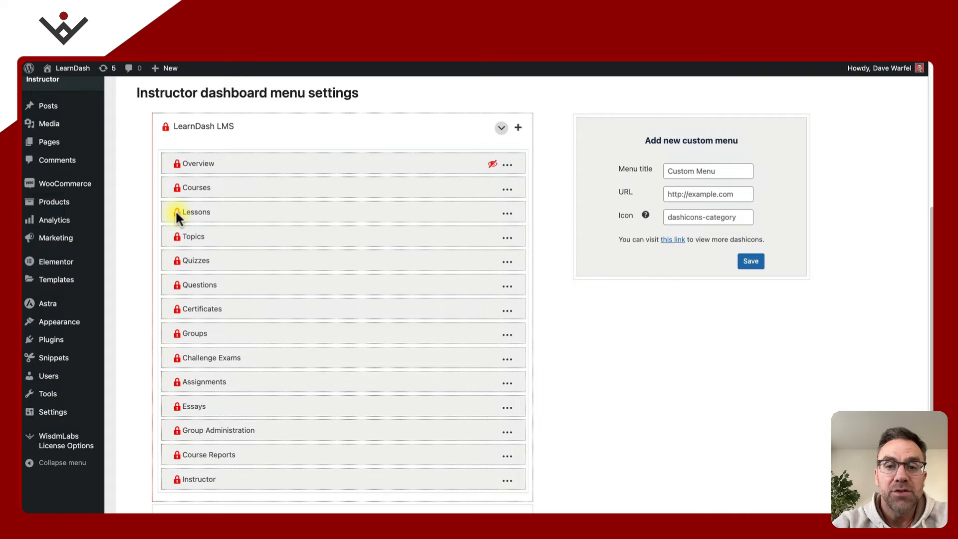
Check the visibility options of the Overview submenu item under LearnDash LMS.
left_click_drag(181, 126, 233, 127)
left_click(235, 124)
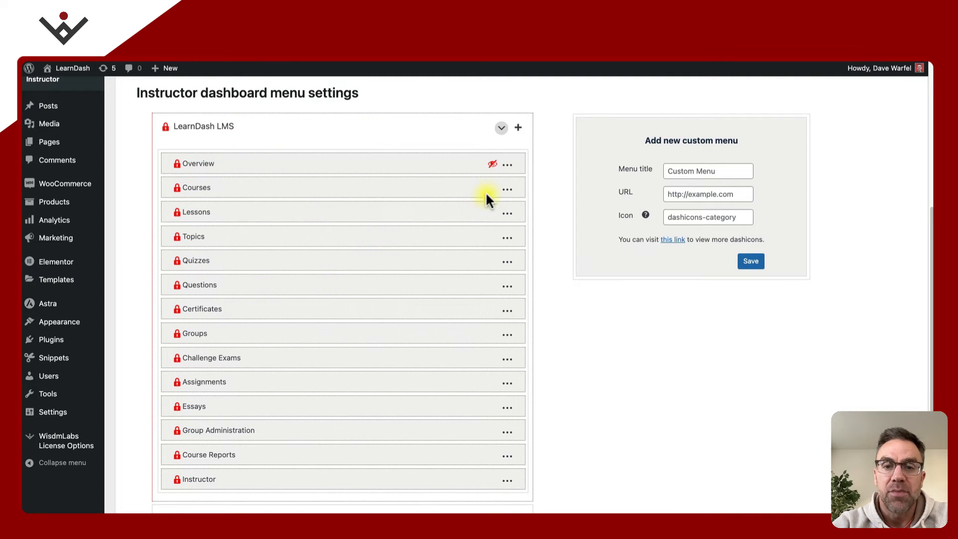
left_click(509, 167)
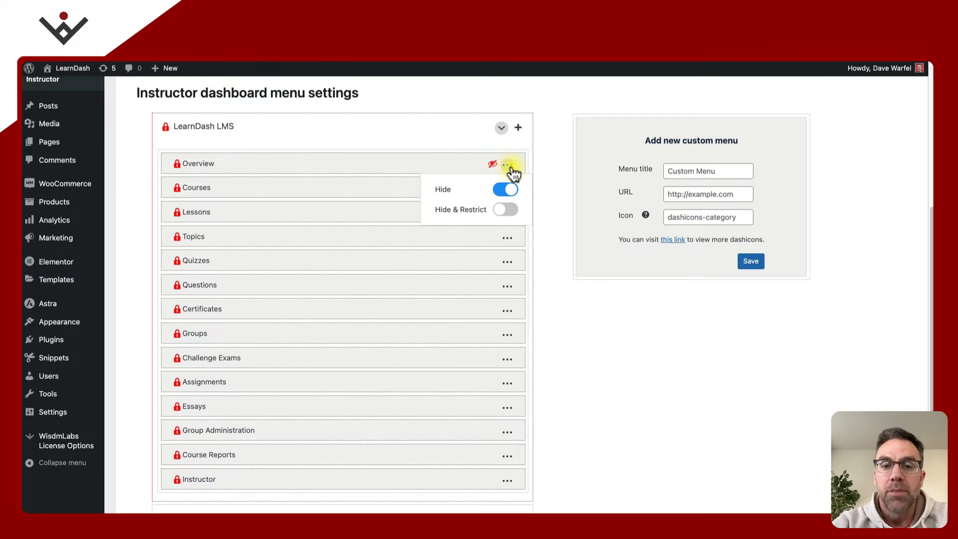
left_click(512, 171)
Turn Hide and Hide & Restrict on and back off for the Courses submenu item.
left_click(509, 194)
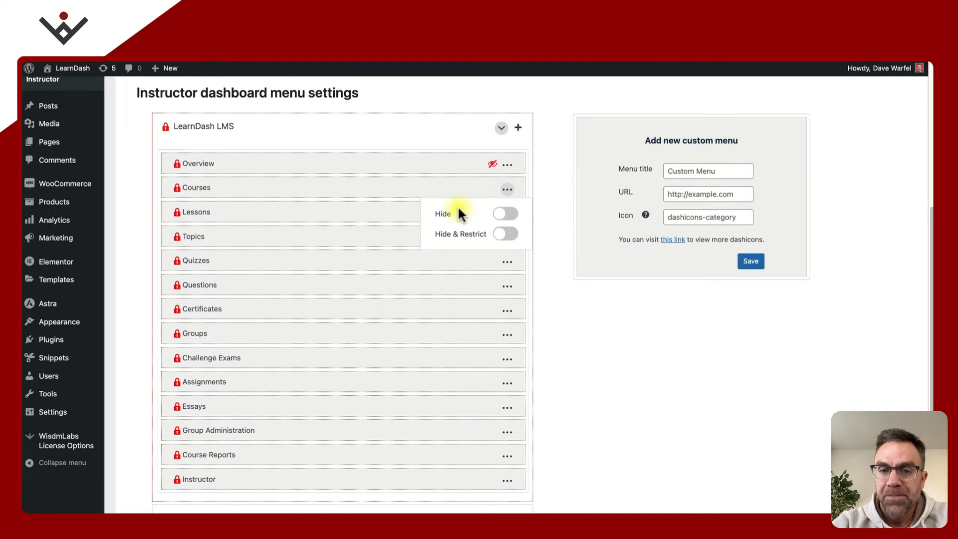
left_click(505, 215)
left_click(506, 234)
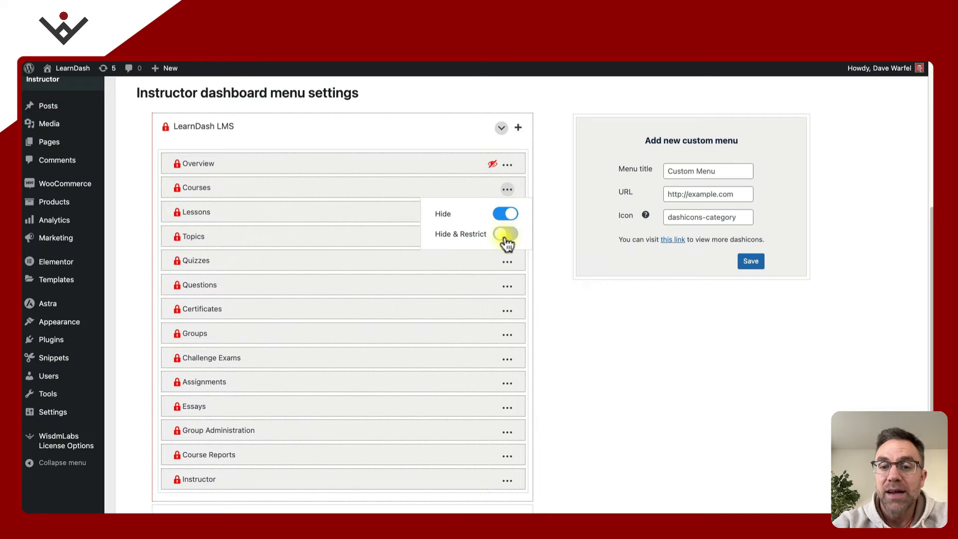
left_click(507, 236)
left_click(505, 237)
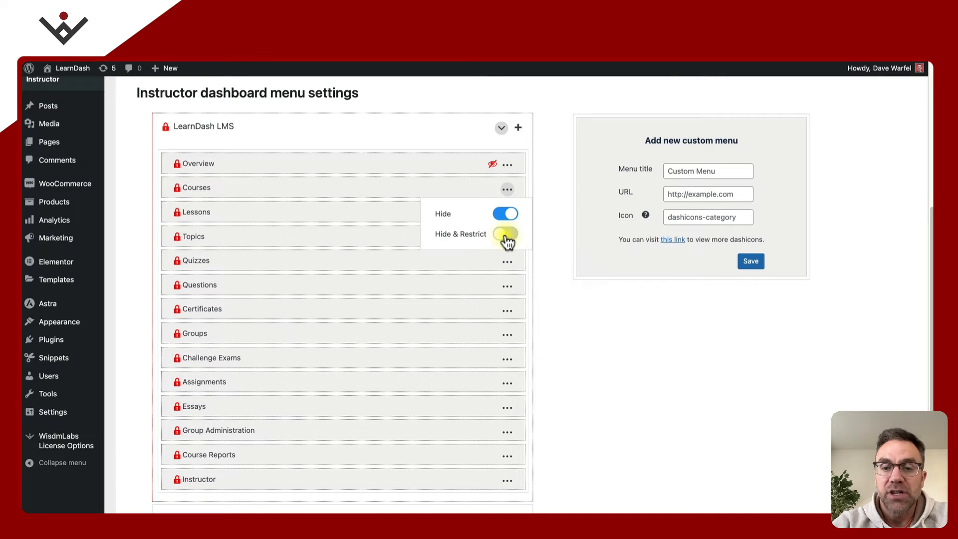
left_click(507, 237)
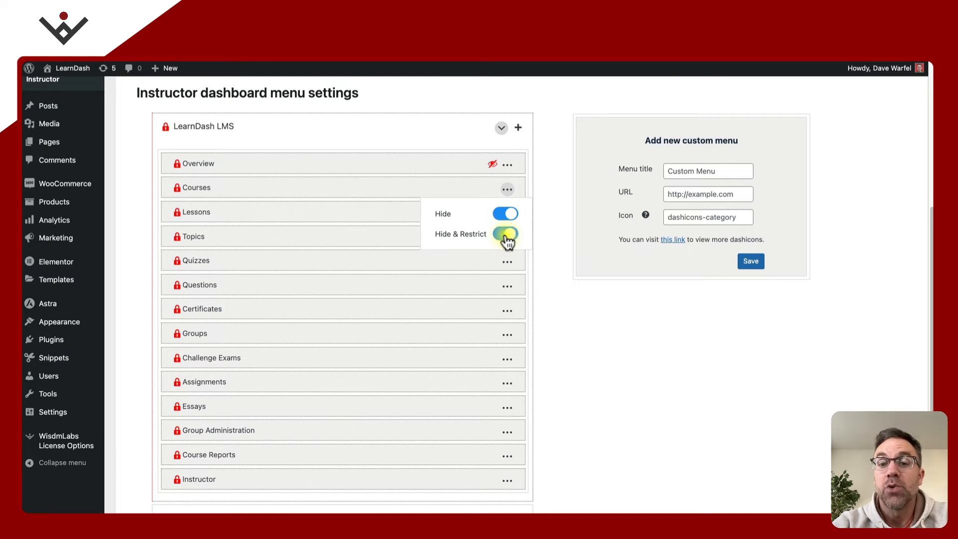
left_click(504, 216)
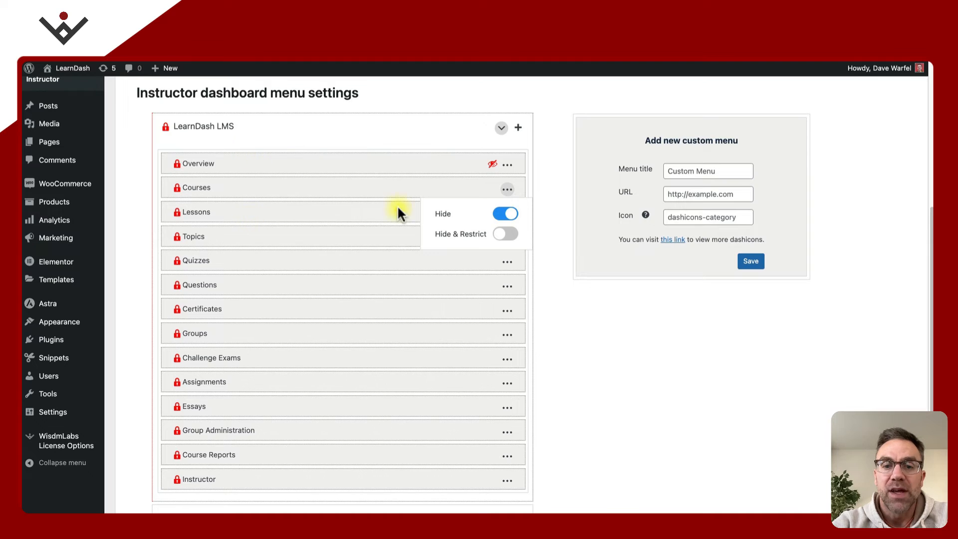
left_click(507, 214)
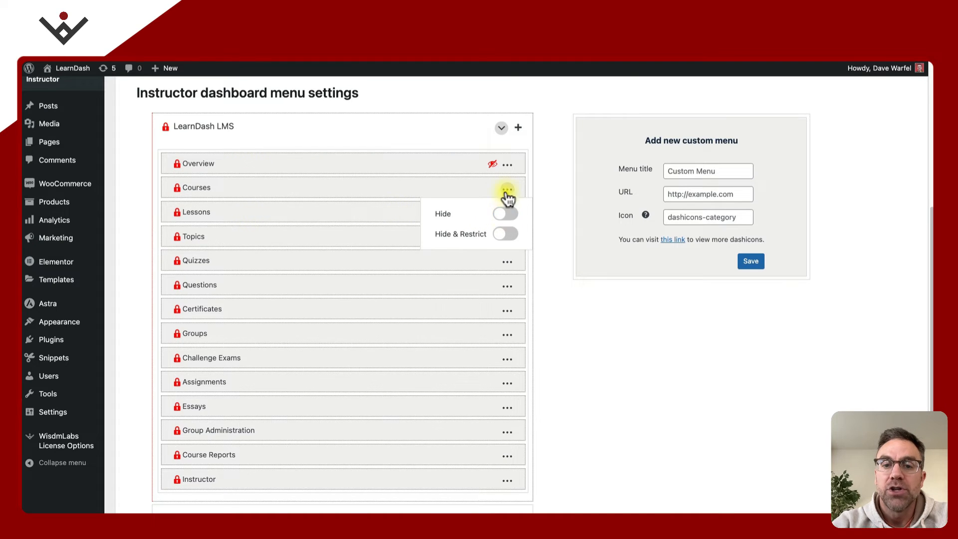
left_click(508, 194)
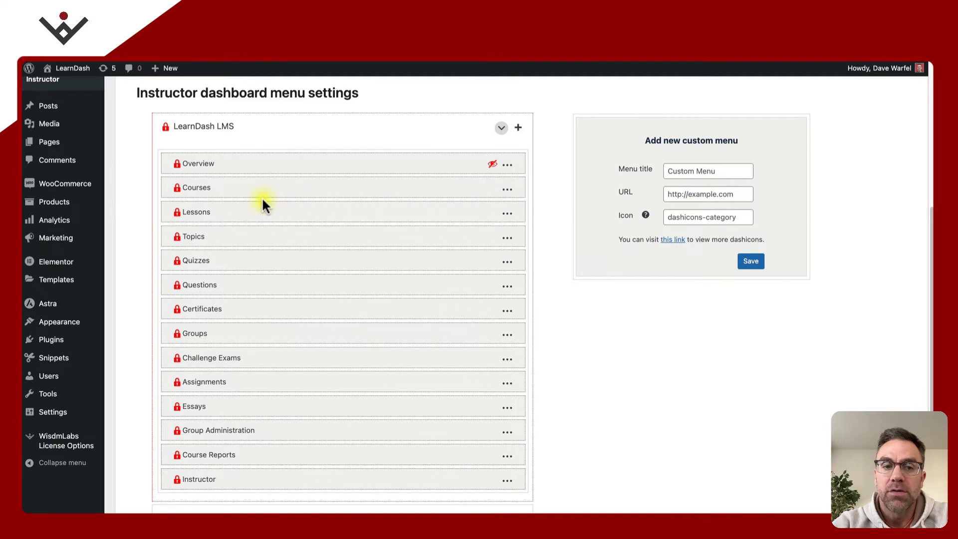
Move the Products menu above Comments and turn on the Hide option for the Comments menu.
scroll(271, 272, "down", 5)
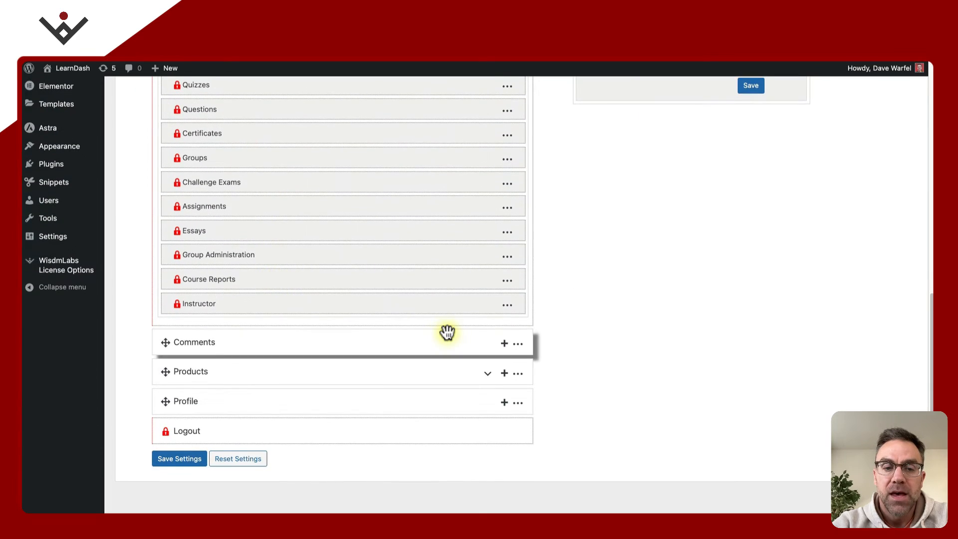
left_click(517, 344)
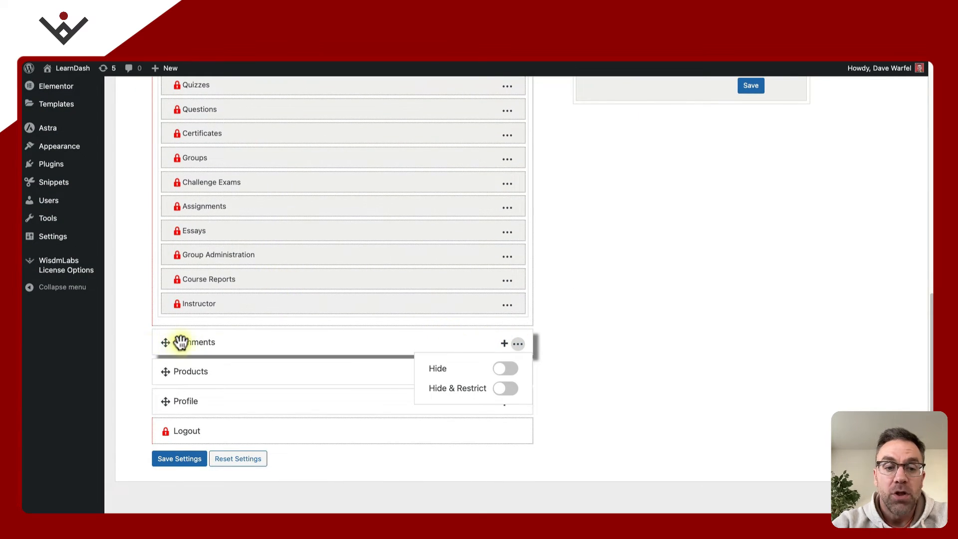
left_click_drag(173, 372, 171, 342)
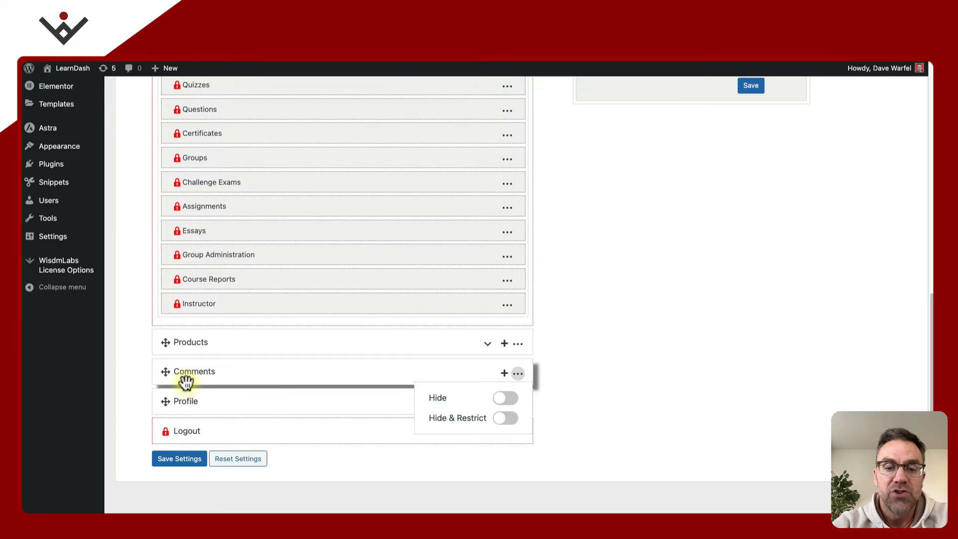
left_click(518, 374)
left_click(518, 375)
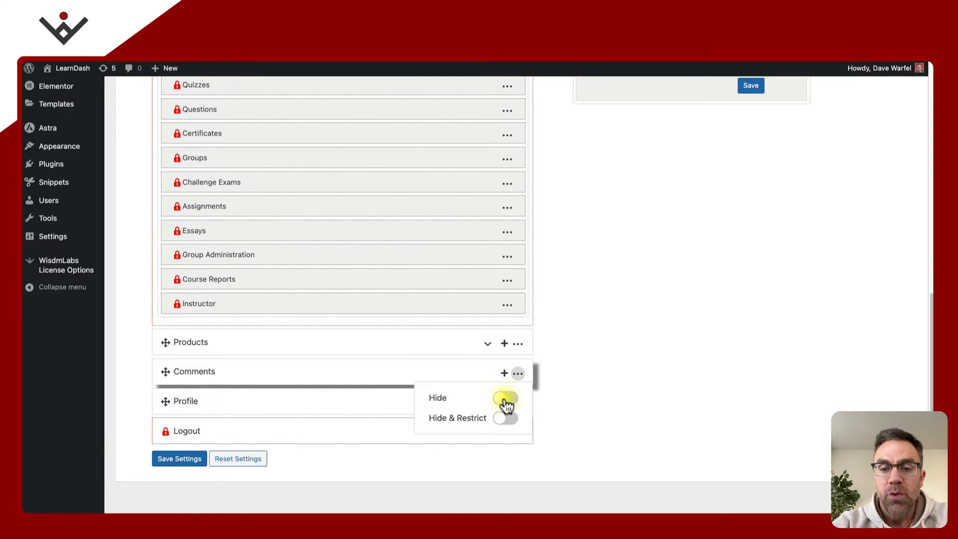
left_click(505, 398)
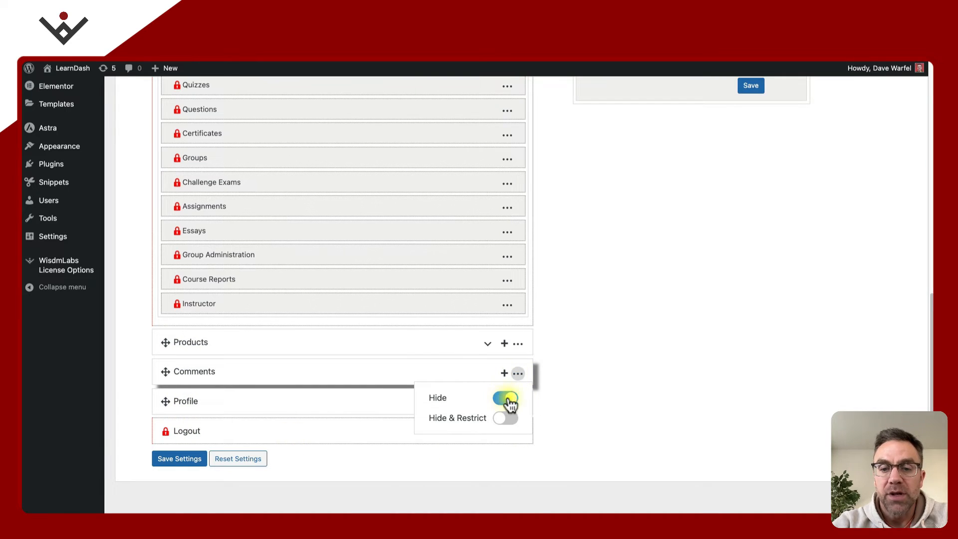
Expand the Products menu and check the visibility options of its New Product submenu item.
left_click(518, 344)
left_click(491, 347)
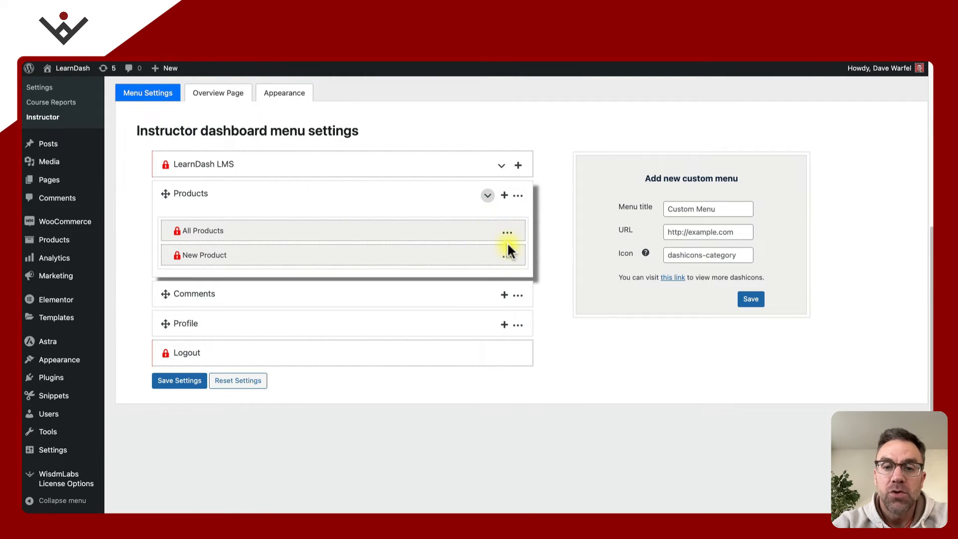
left_click(507, 256)
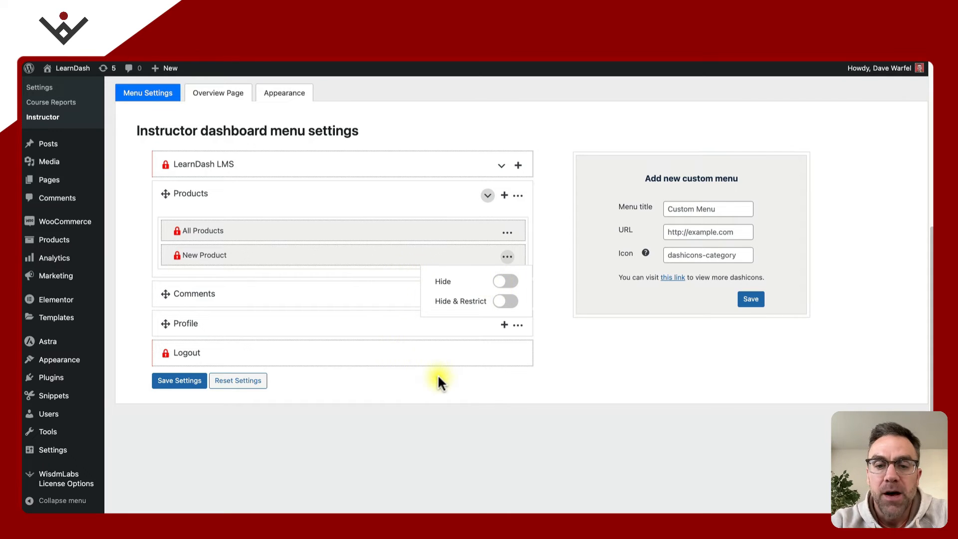
left_click(507, 258)
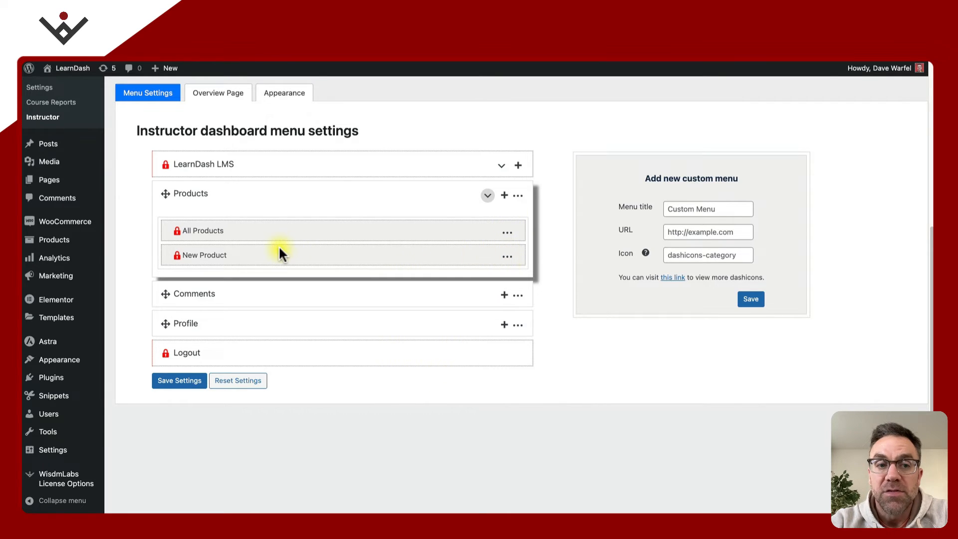
Examine the menu title, URL and icon fields and the dashicons note in the form for adding a custom menu.
left_click(696, 210)
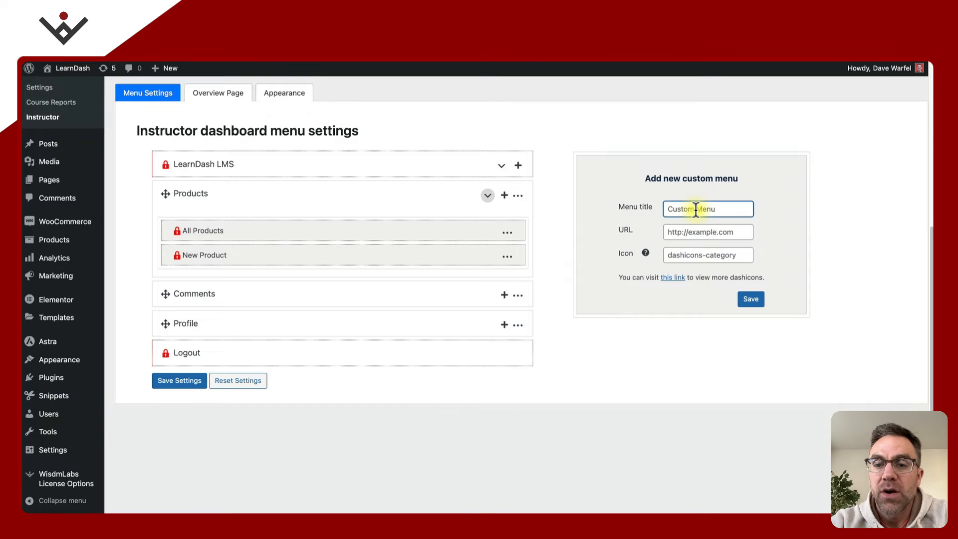
left_click(685, 231)
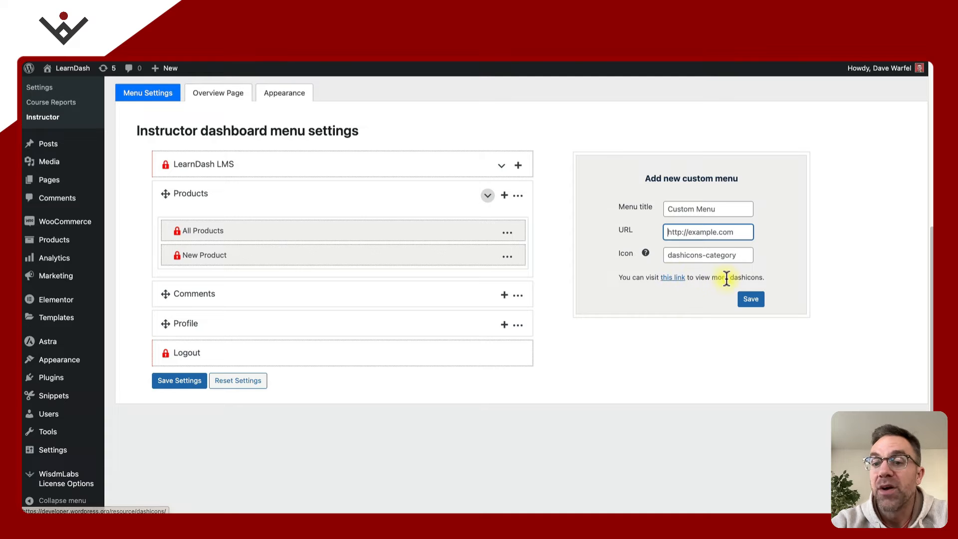
left_click_drag(712, 277, 765, 277)
left_click(756, 276)
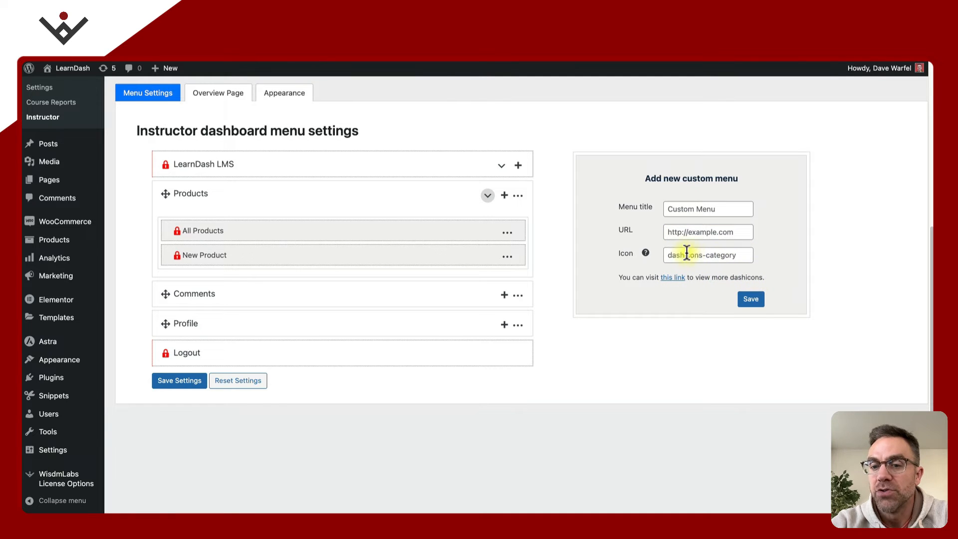
left_click(702, 255)
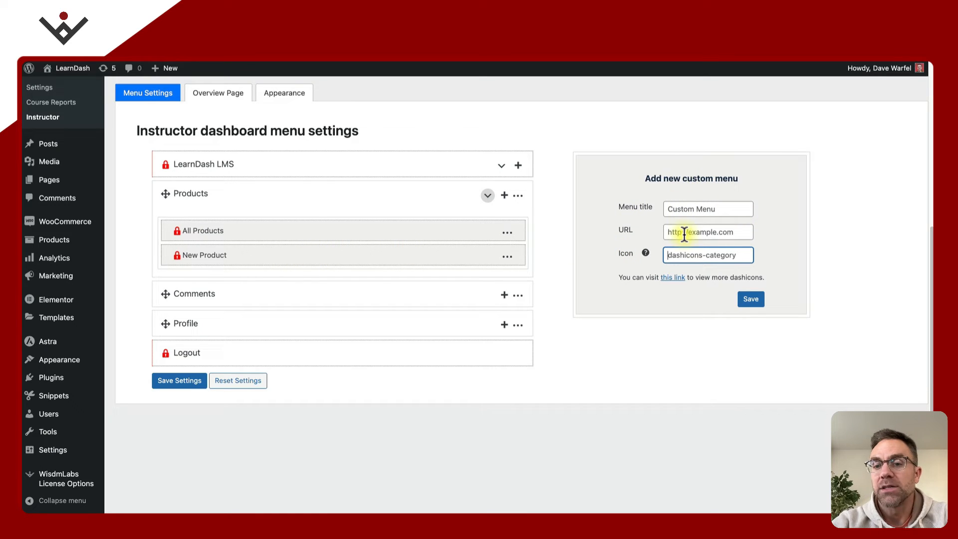
left_click_drag(309, 323, 310, 366)
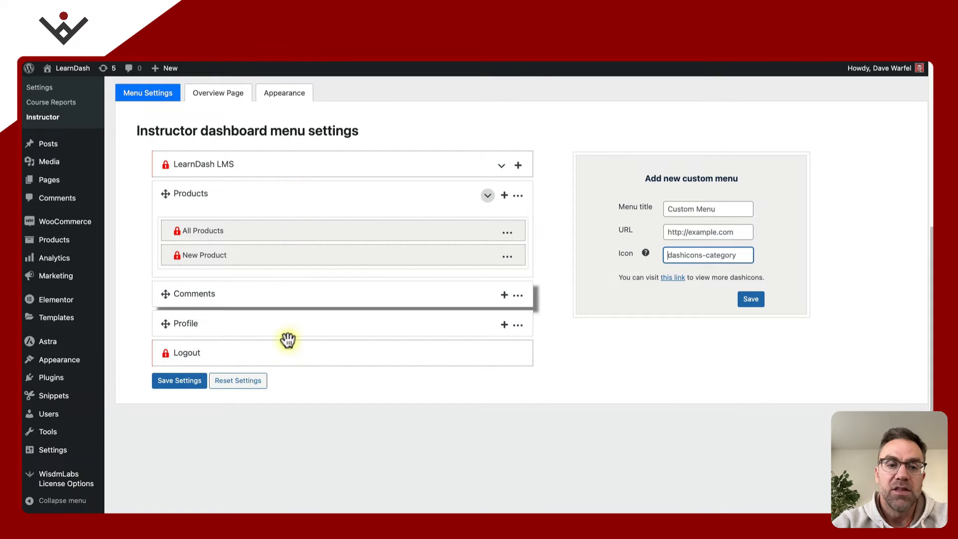
mouse_move(291, 322)
left_mouse_down()
mouse_move(288, 314)
mouse_move(273, 327)
left_mouse_up()
left_click(174, 397)
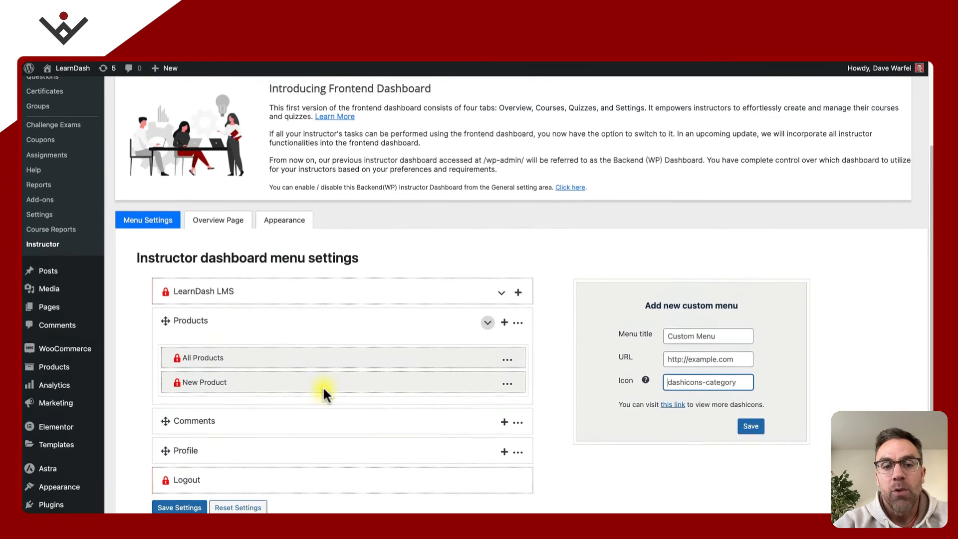
Open the site's Pages list and locate the Instructor Dashboard page labelled as the Wisdm Dashboard Page.
scroll(322, 385, "up", 2)
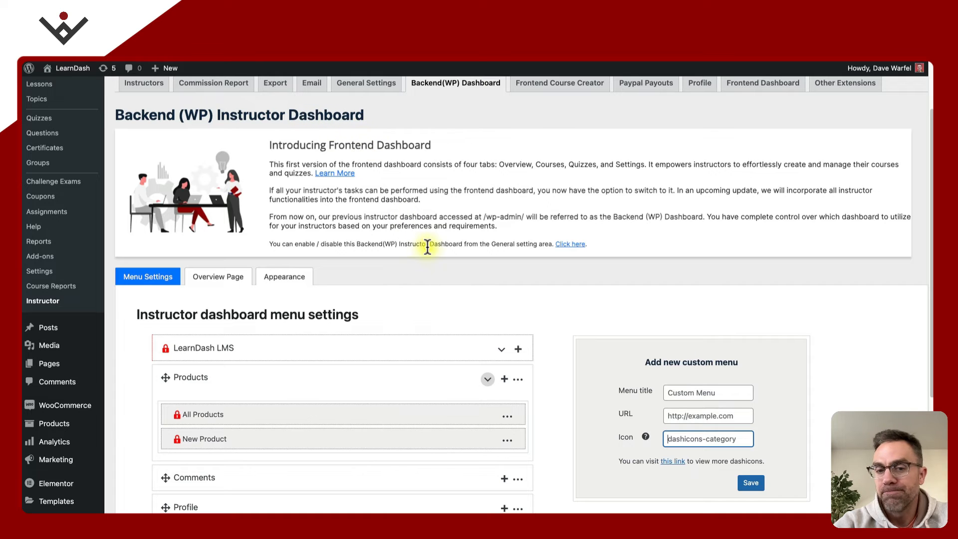
scroll(428, 247, "up", 3)
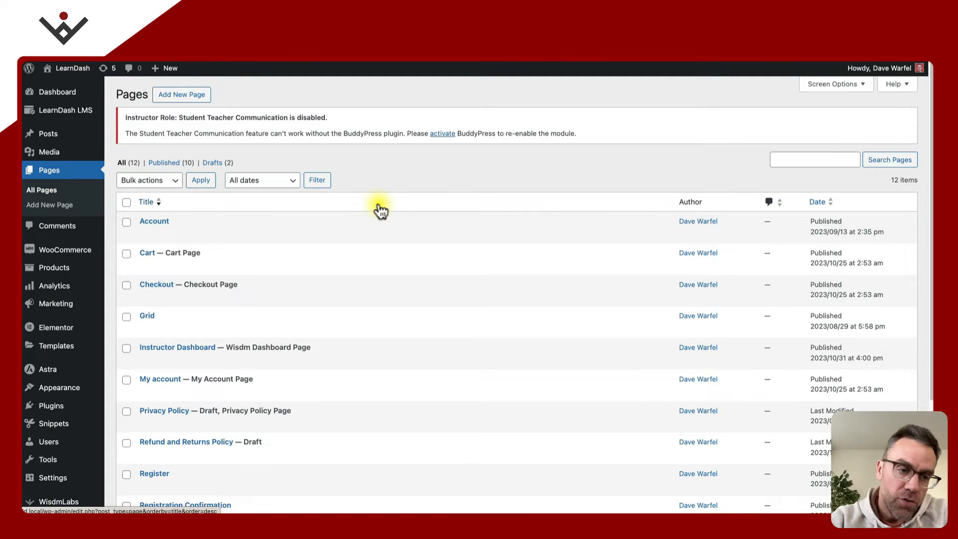
mouse_move(265, 360)
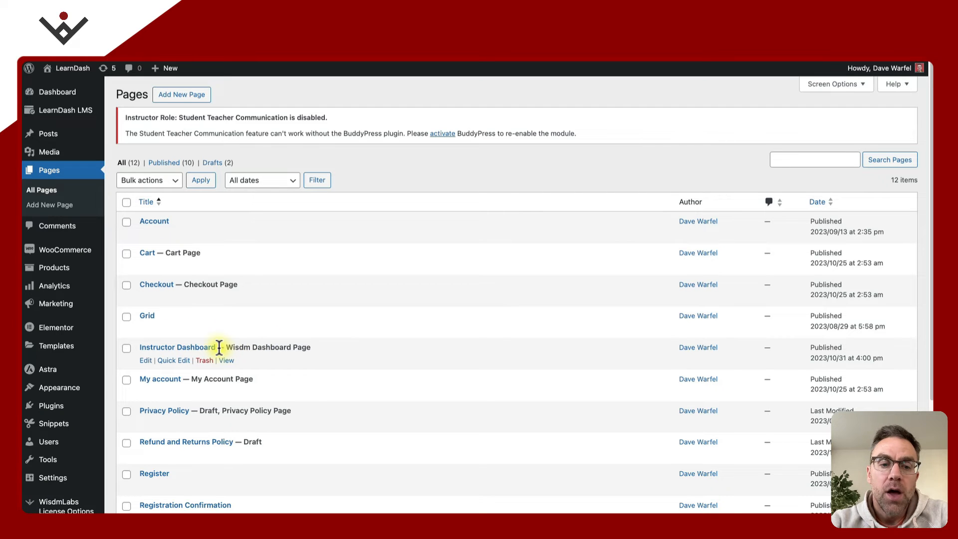
left_click_drag(218, 348, 311, 345)
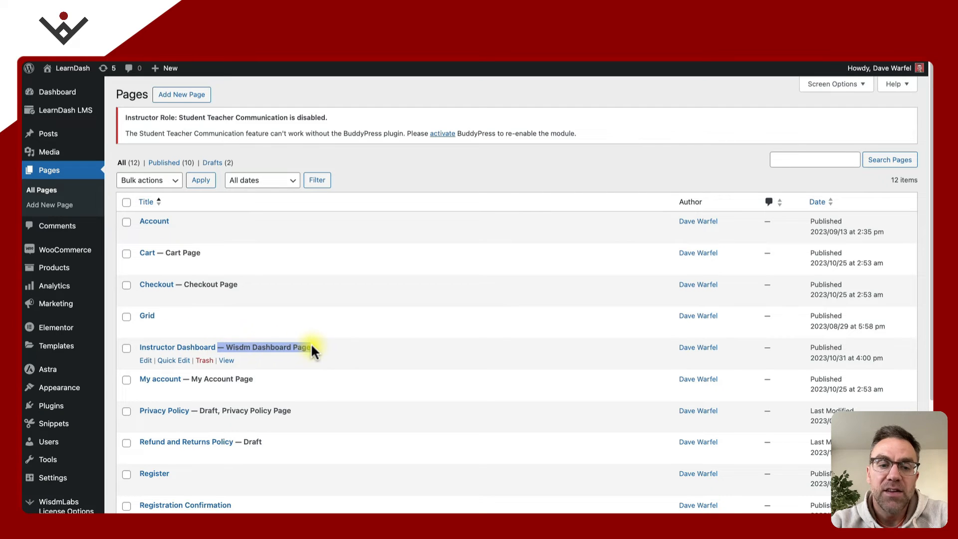
left_click(312, 346)
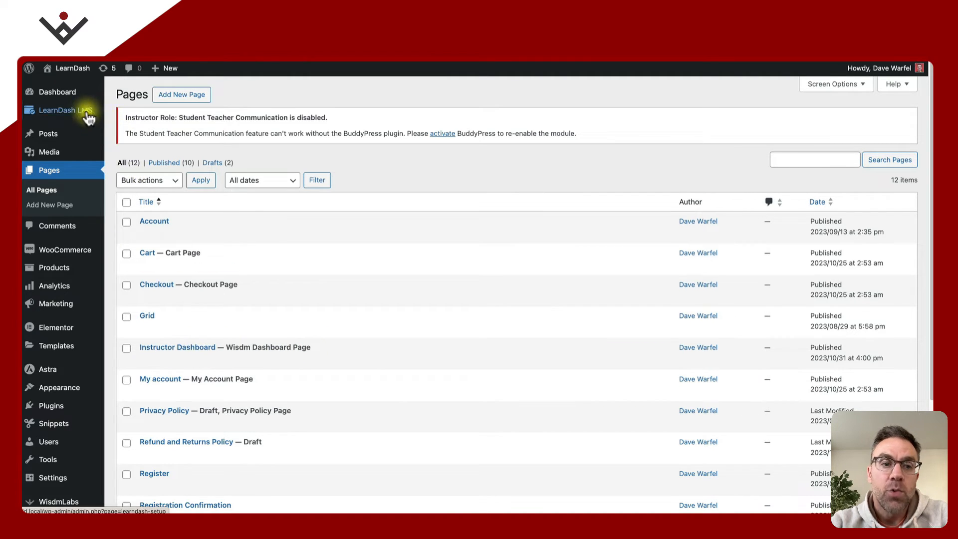
Open the Frontend Dashboard settings in LearnDash's Instructor section and locate the frontend dashboard page selection.
mouse_move(88, 118)
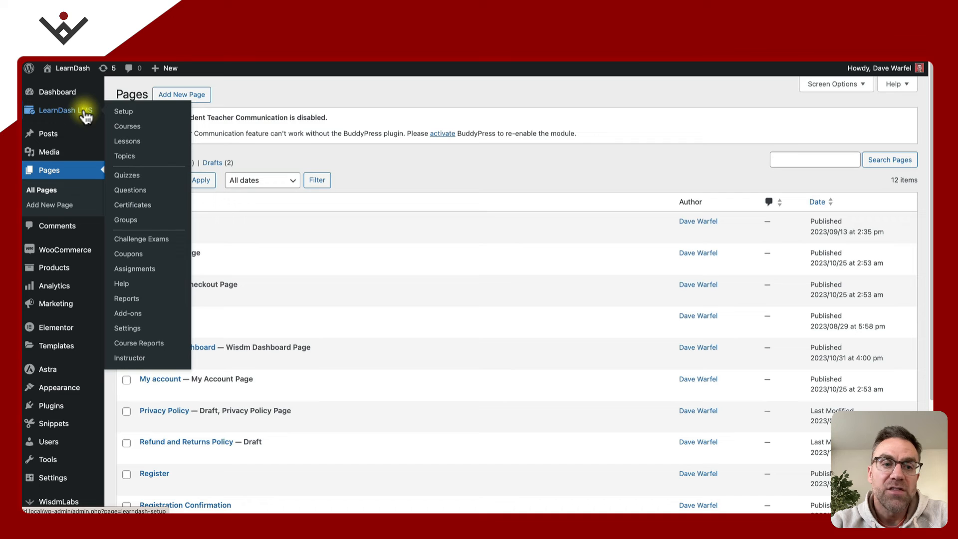
left_click(130, 359)
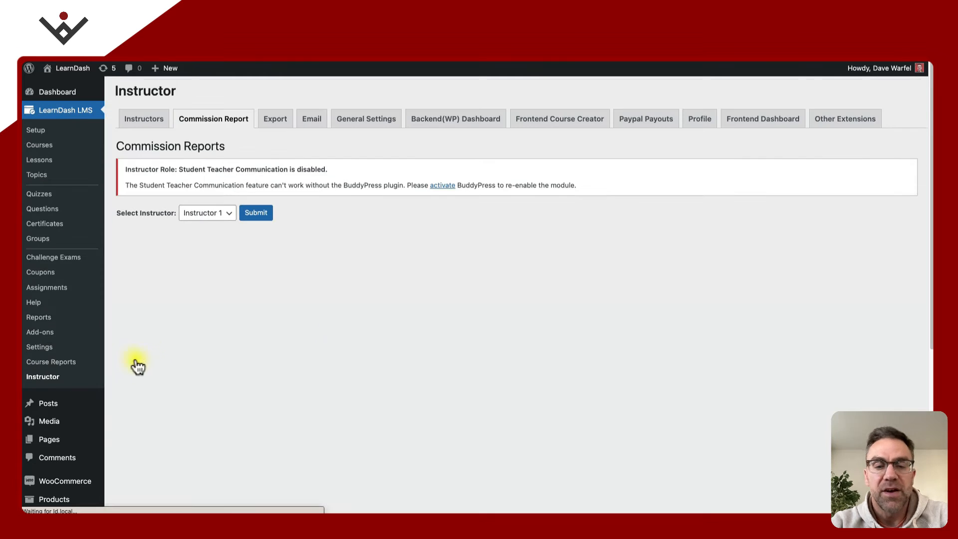
left_click(746, 120)
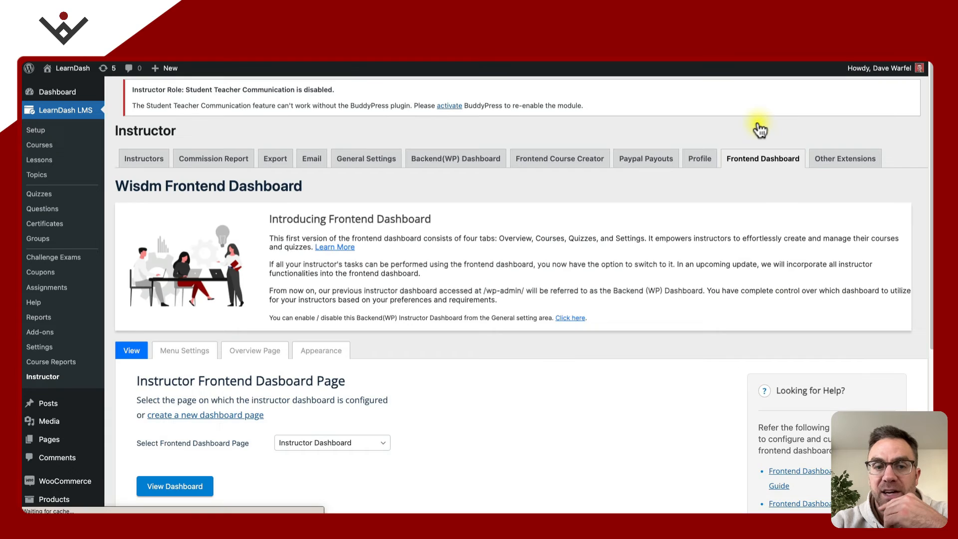
scroll(414, 287, "down", 3)
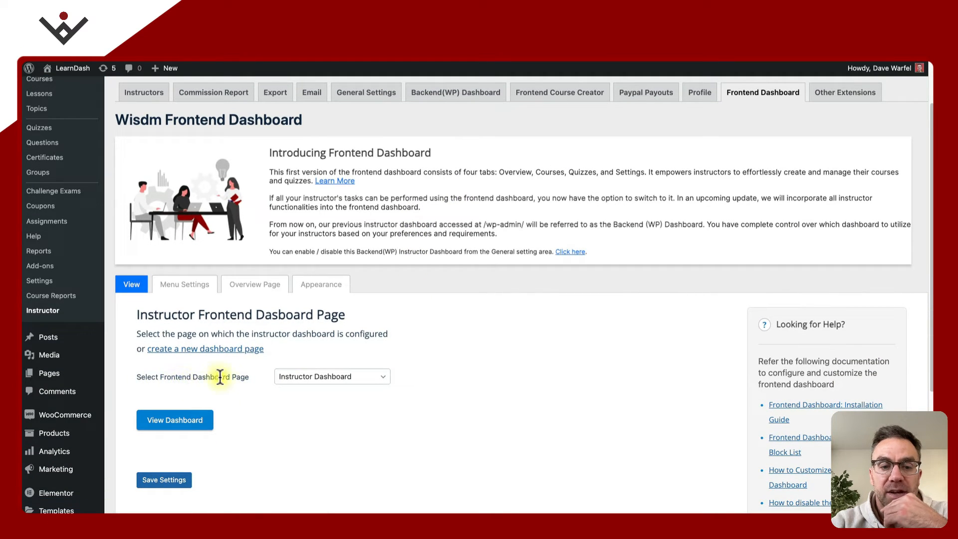
Check which pages are available as the frontend dashboard page, keeping Instructor Dashboard selected.
left_click(303, 378)
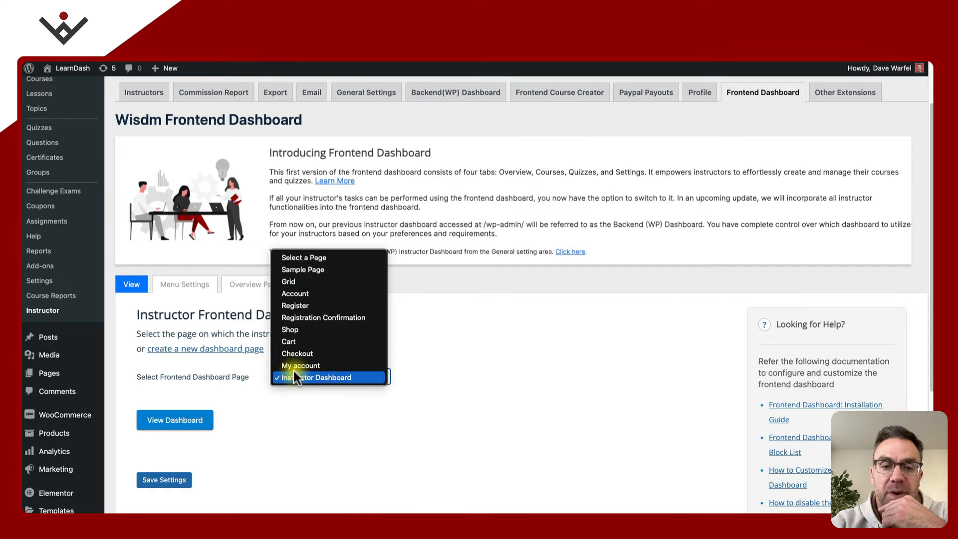
left_click(292, 399)
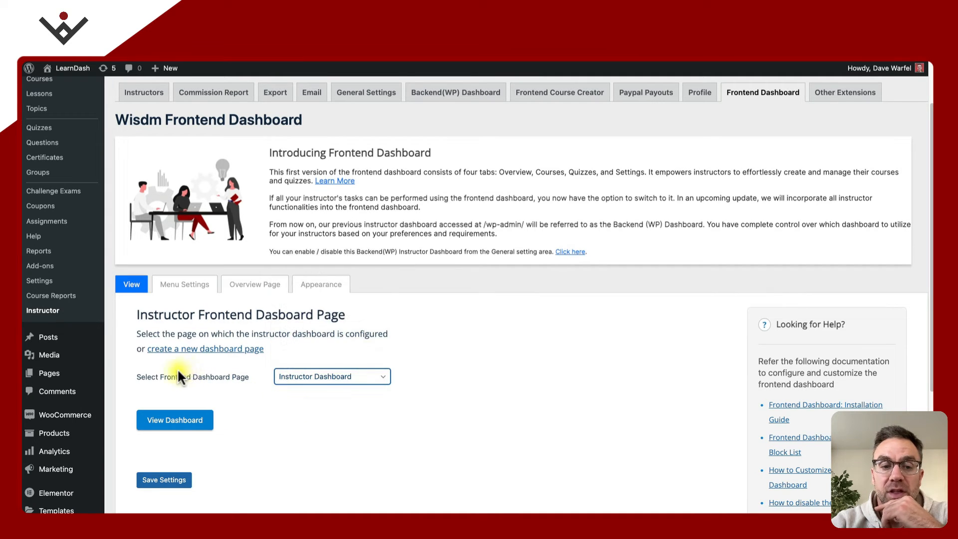
left_click(319, 376)
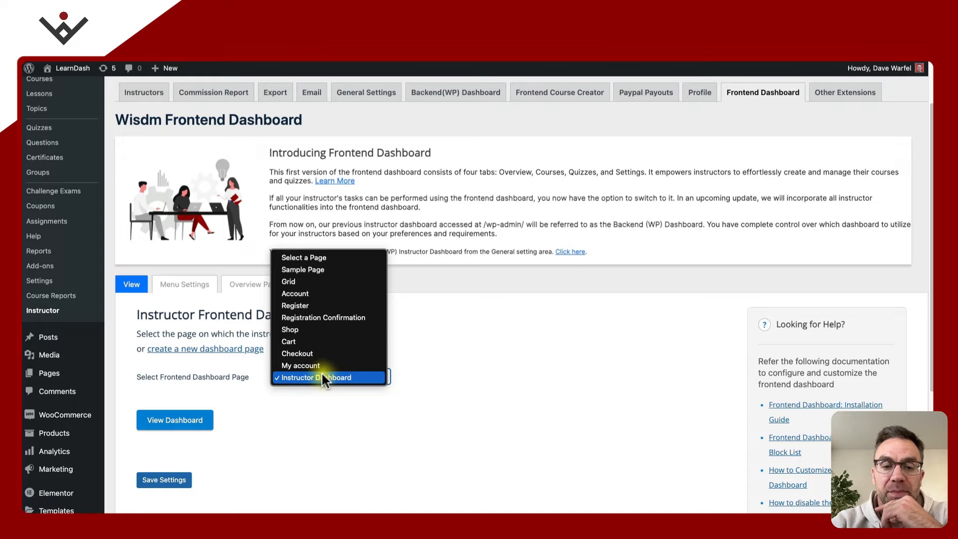
left_click(319, 377)
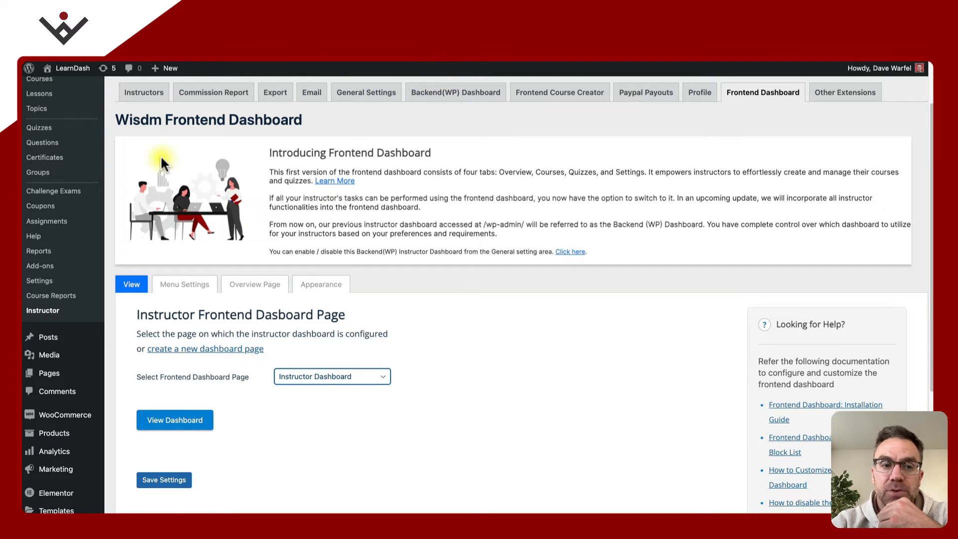
Open the Instructor Dashboard page from the site's Pages list for editing and examine its Overview cards and reports.
scroll(160, 154, "up", 3)
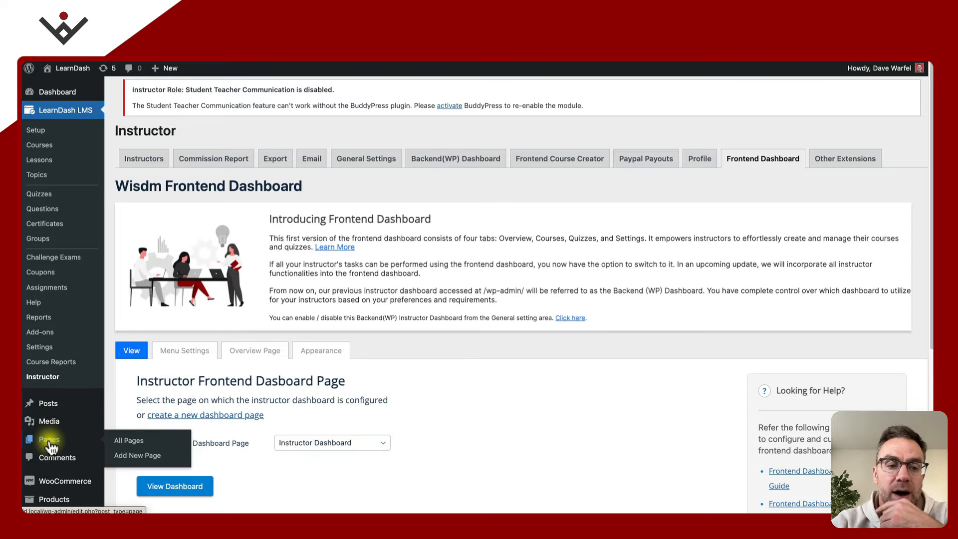
left_click(49, 439)
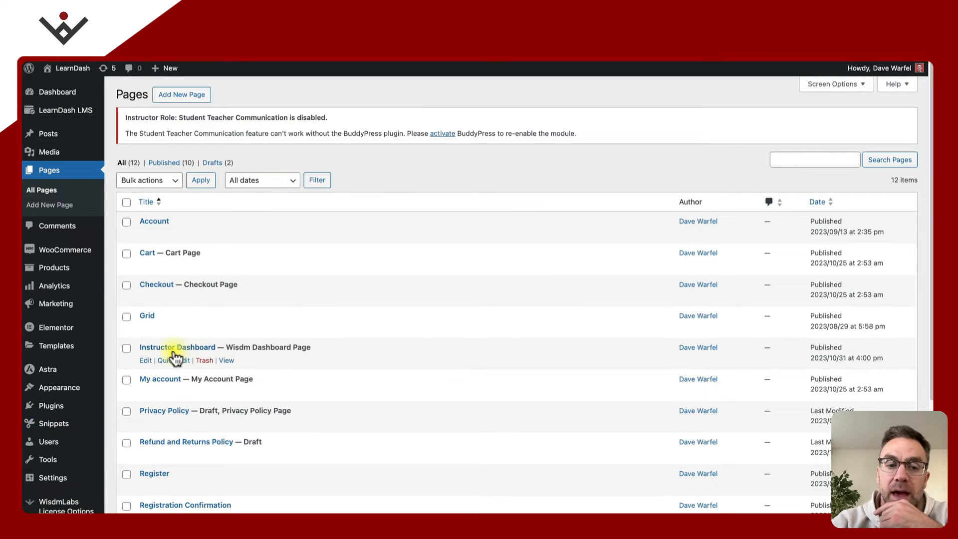
left_click(192, 350)
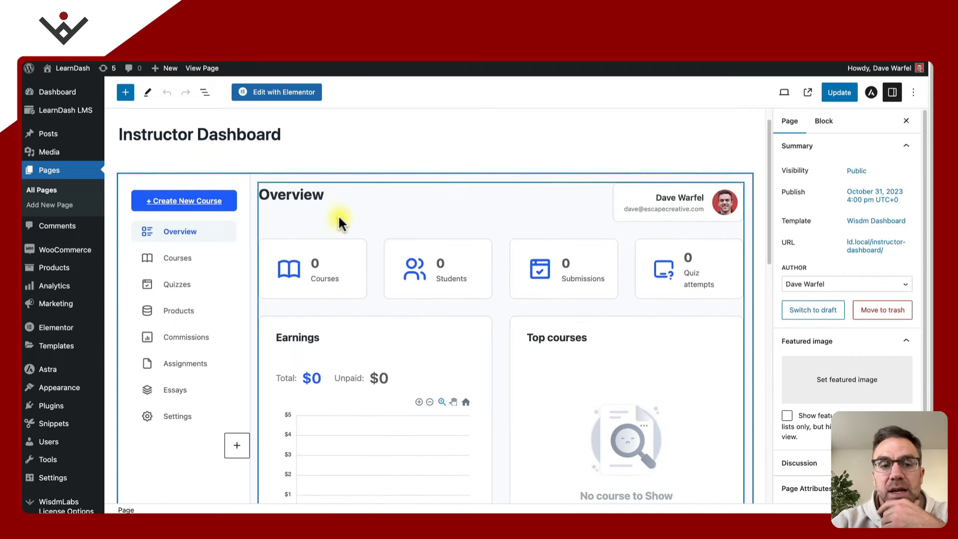
scroll(339, 221, "down", 3)
scroll(338, 221, "down", 6)
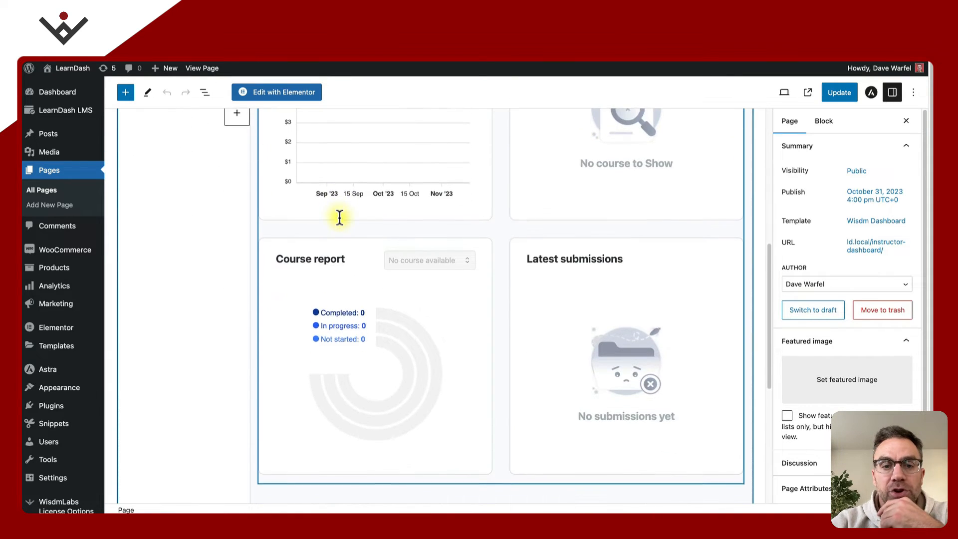
scroll(339, 221, "up", 2)
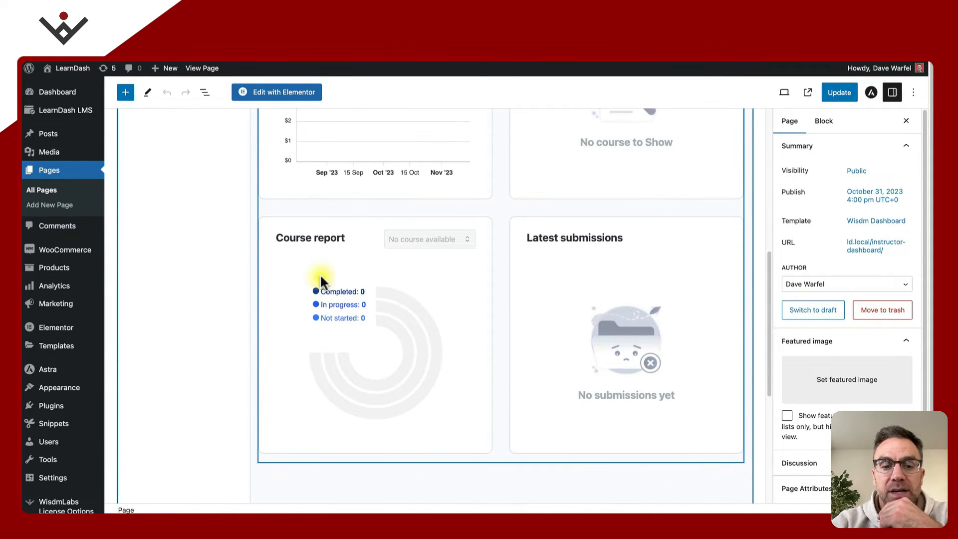
scroll(318, 343, "down", 3)
scroll(318, 343, "up", 10)
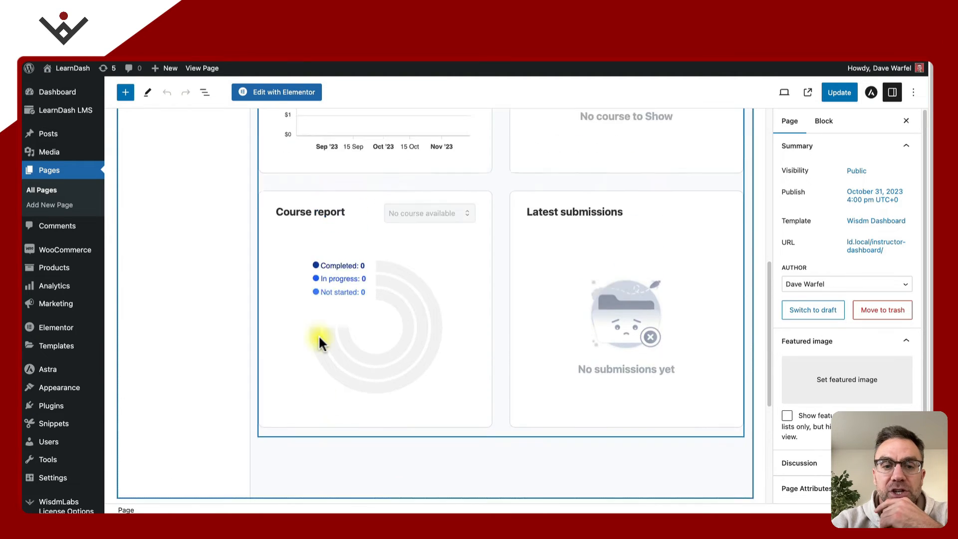
Show the page's block structure and expand Wisdm Dashboard Tabs together with its first two Tab blocks.
left_click(204, 92)
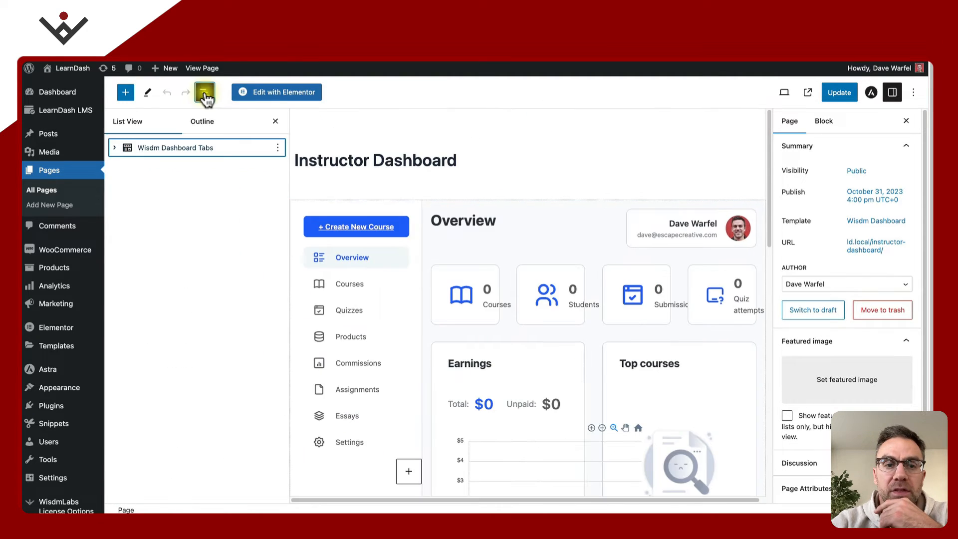
left_click(115, 149)
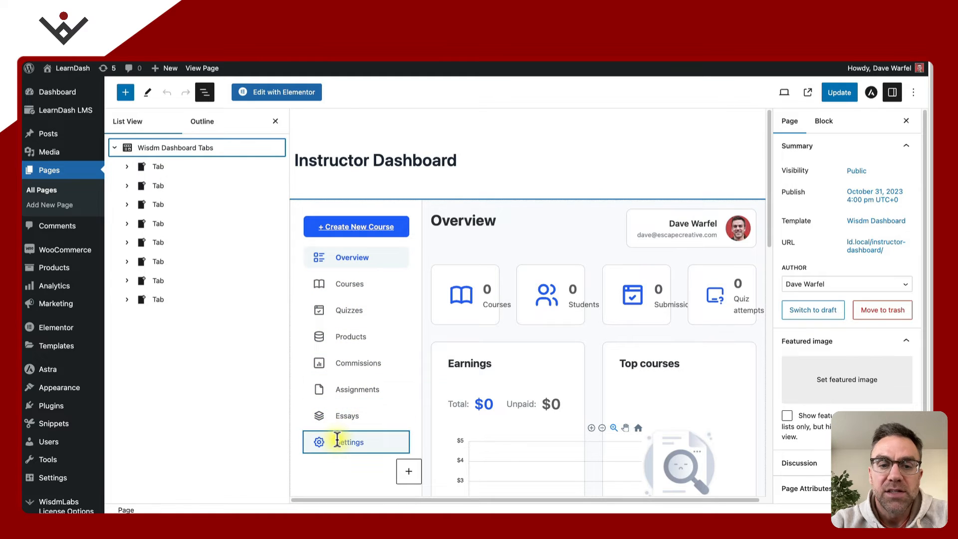
left_click(126, 166)
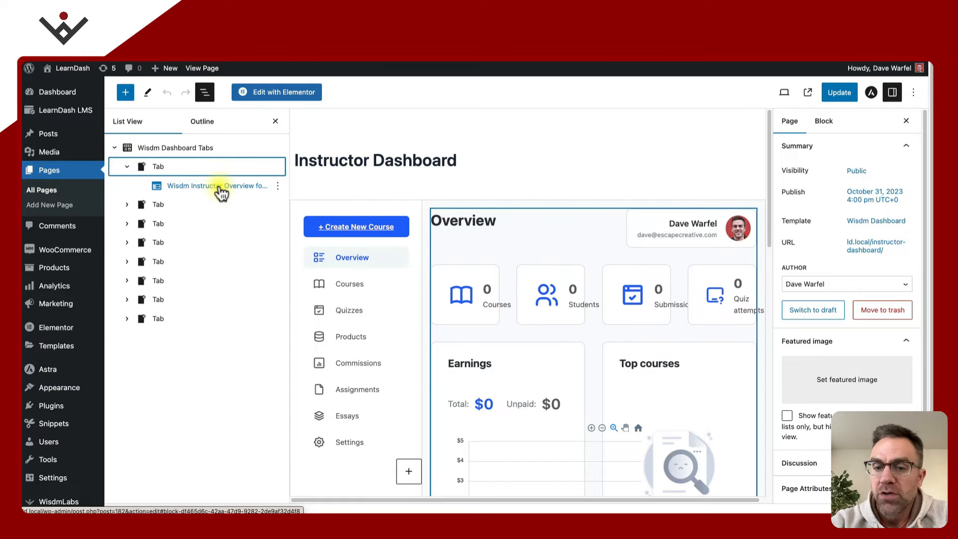
left_click(128, 205)
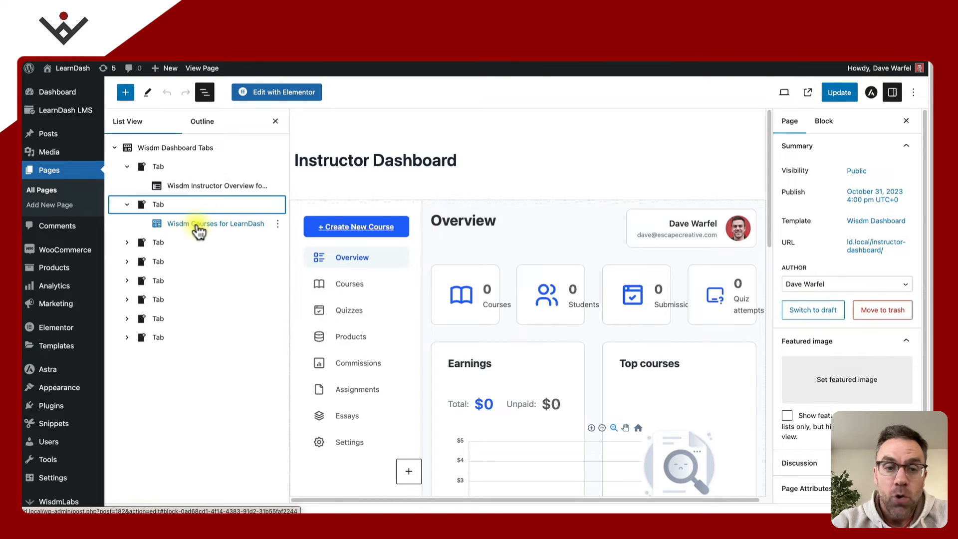
Inspect the settings of the Wisdm Instructor Overview block, the Courses tab and the Wisdm Courses for LearnDash block.
left_click(199, 193)
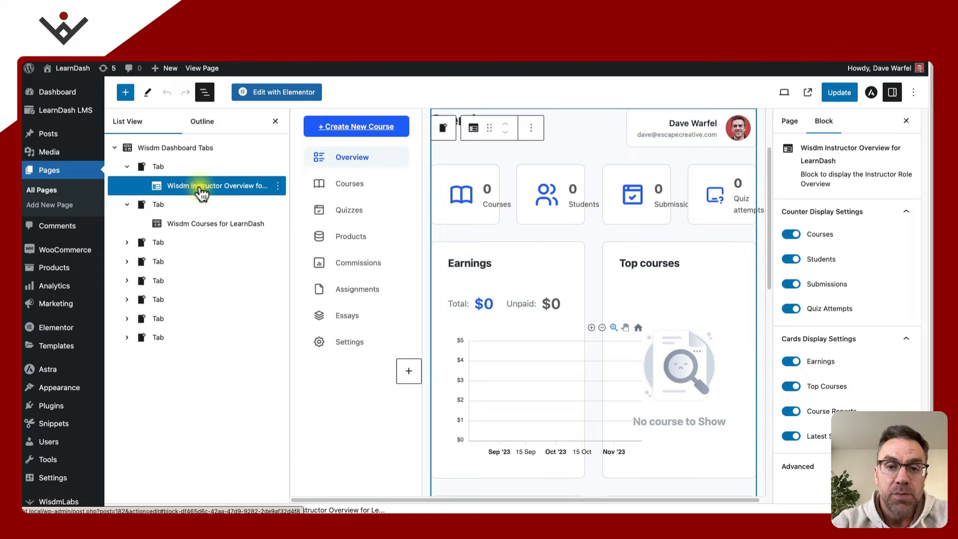
left_click(193, 224)
left_click(355, 184)
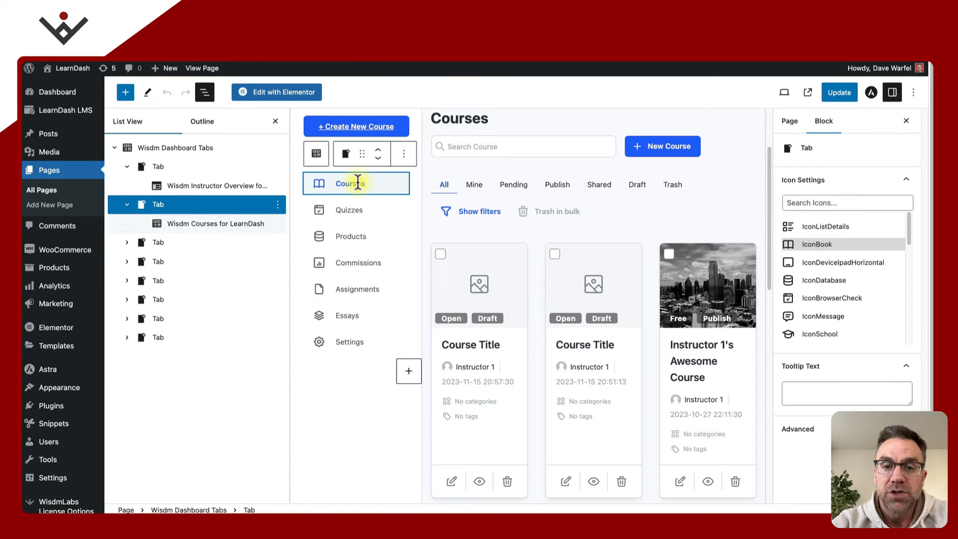
left_click(215, 223)
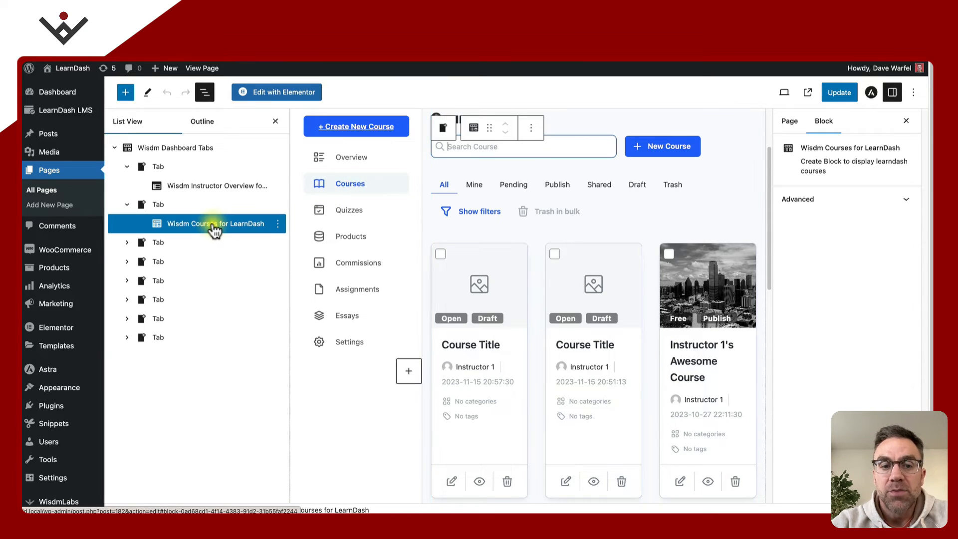
Examine the Courses block's search, status filters, bulk trash option and course cards.
scroll(528, 283, "up", 3)
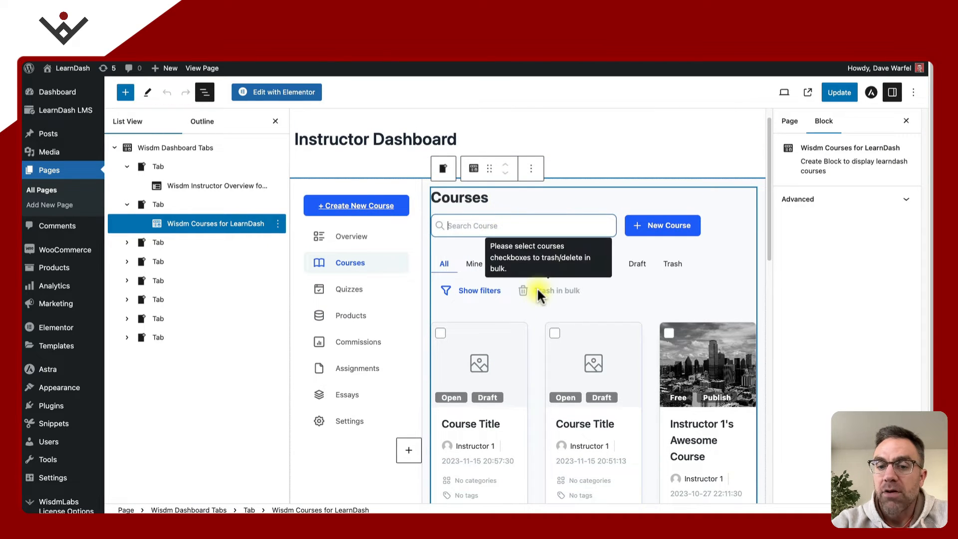
scroll(532, 302, "down", 3)
scroll(530, 297, "down", 1)
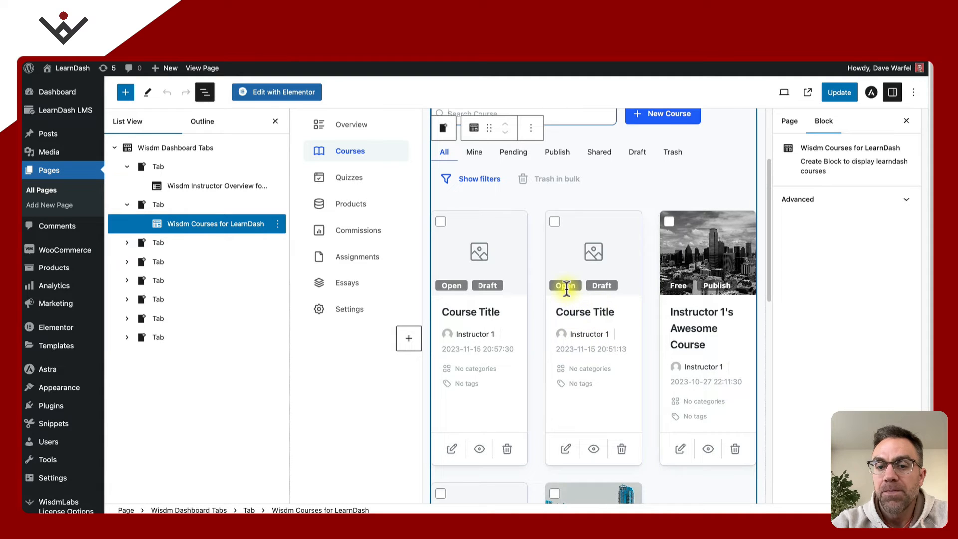
scroll(564, 282, "down", 1)
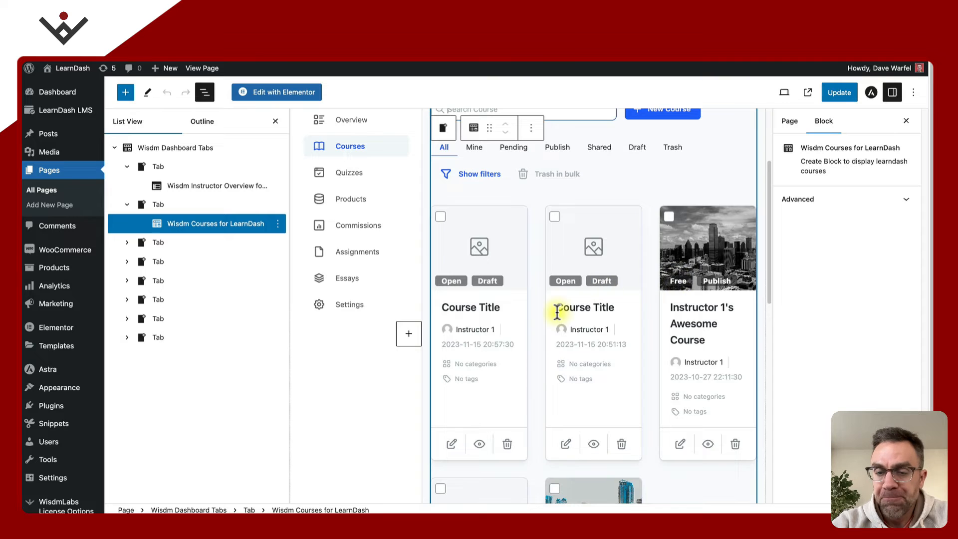
scroll(558, 312, "up", 3)
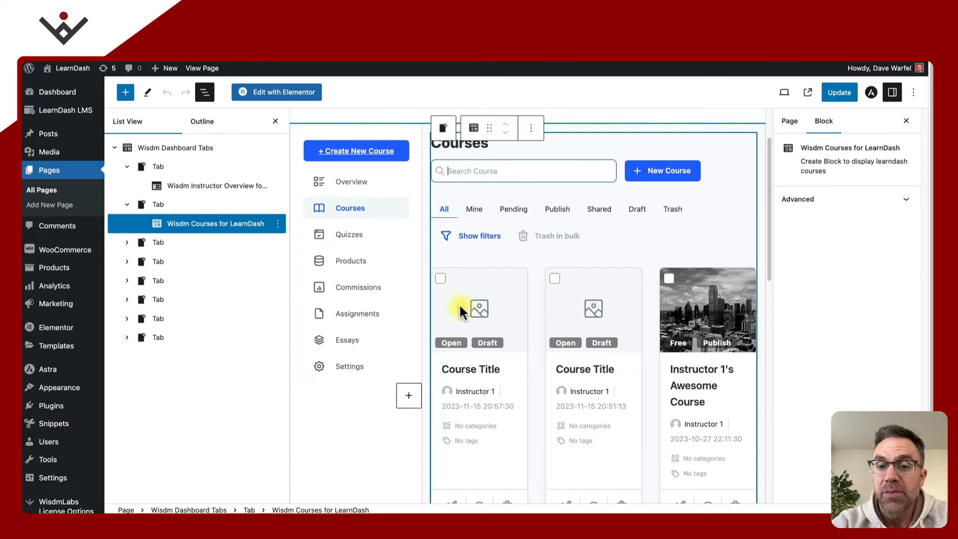
scroll(459, 303, "up", 2)
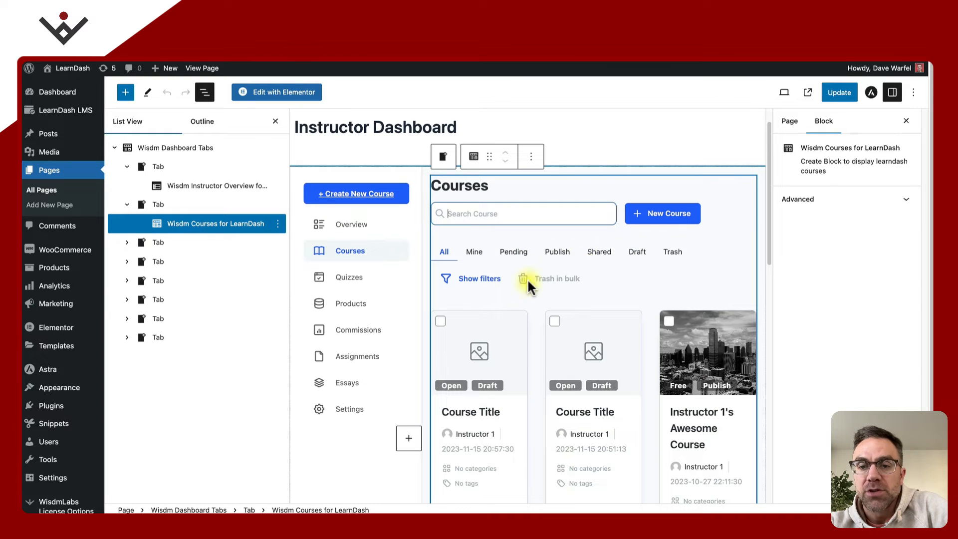
scroll(507, 288, "down", 1)
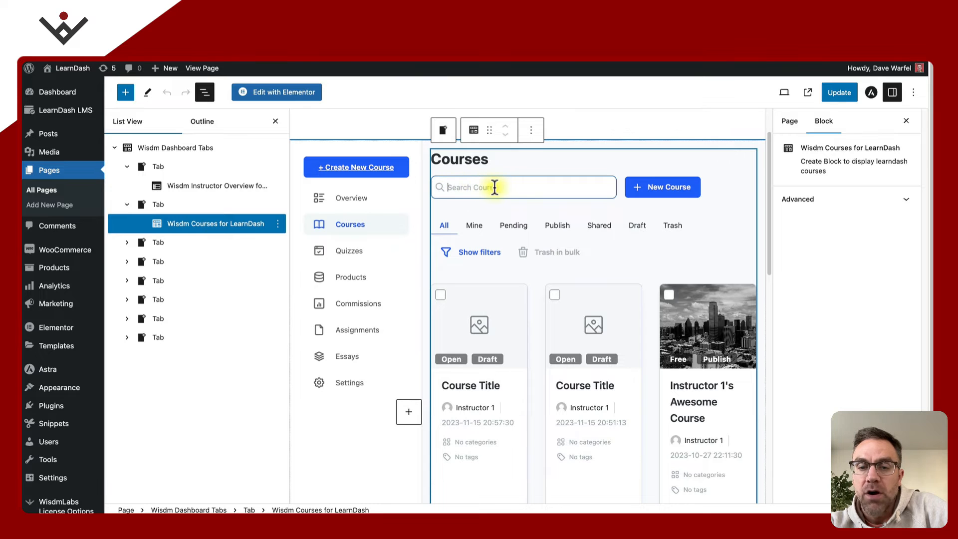
scroll(506, 187, "down", 5)
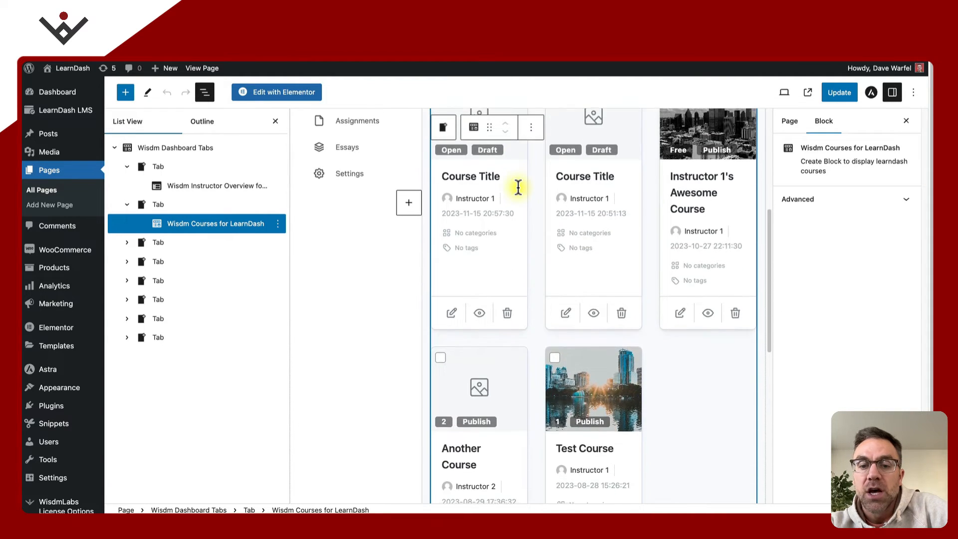
scroll(517, 187, "up", 4)
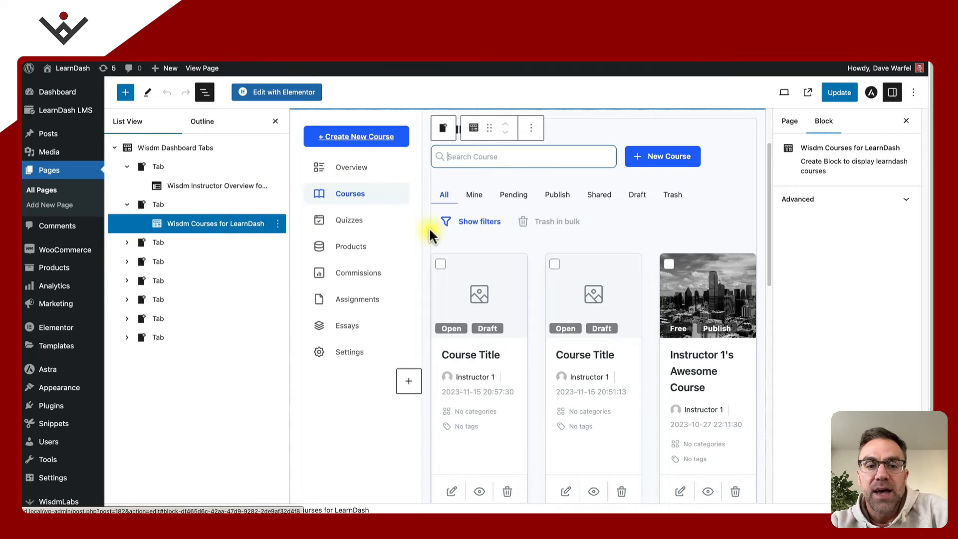
Expand the Quizzes tab's block in the page structure and view the Quizzes and Products tab contents.
left_click(127, 242)
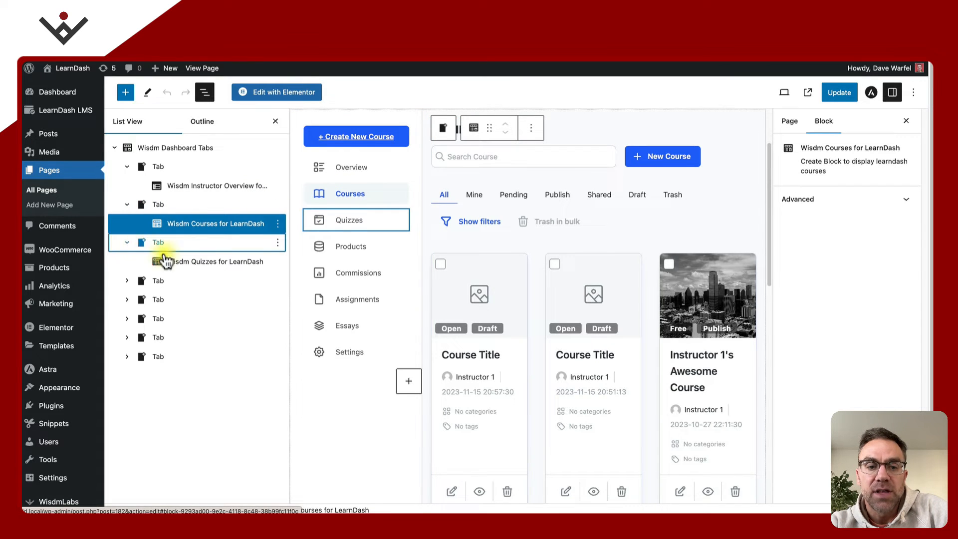
left_click(354, 217)
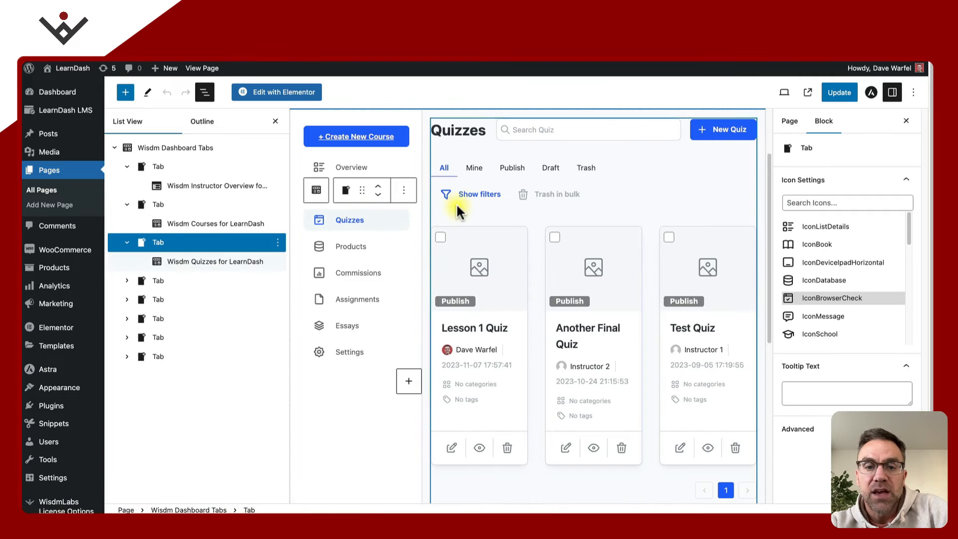
left_click(351, 246)
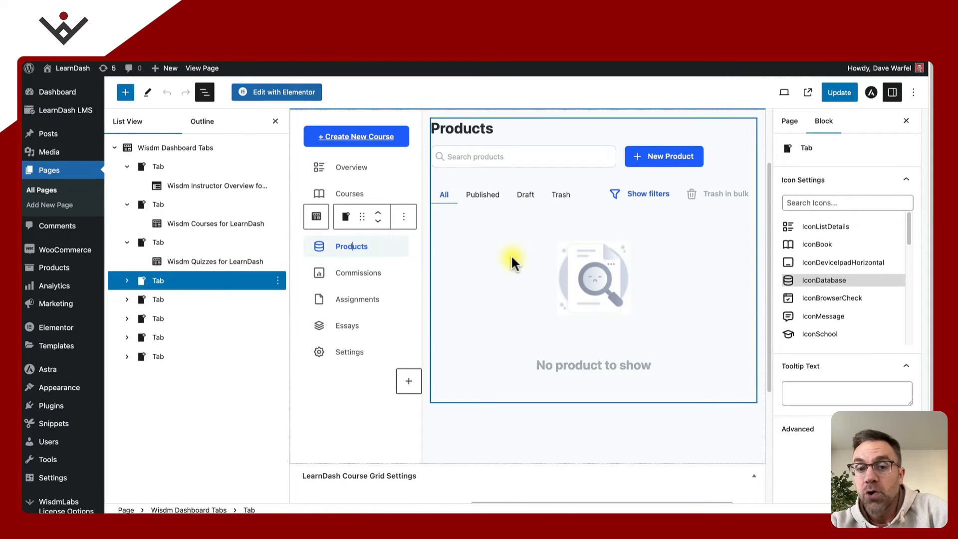
View the Commissions tab and examine its earnings, commissions summary, orders and payouts transaction history sections.
left_click(344, 270)
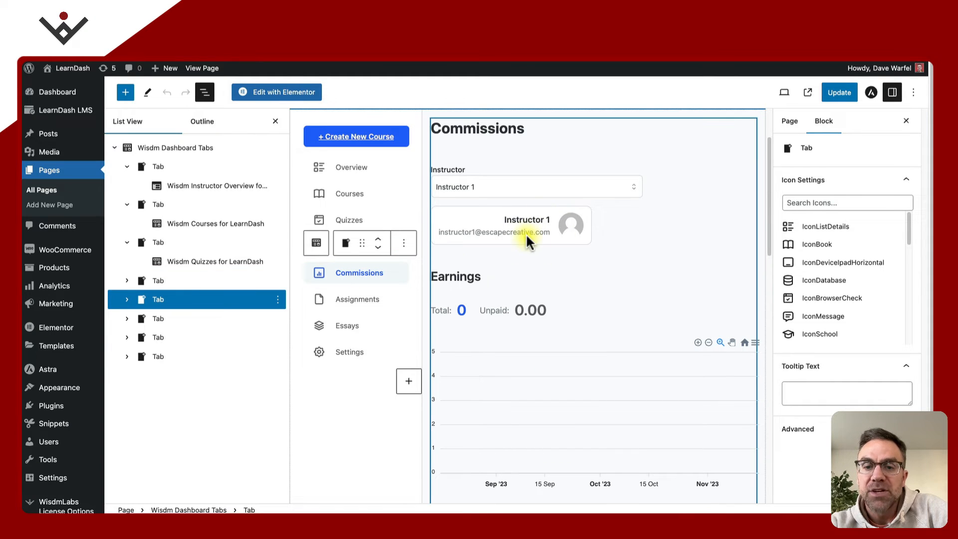
scroll(525, 233, "down", 5)
scroll(525, 239, "down", 1)
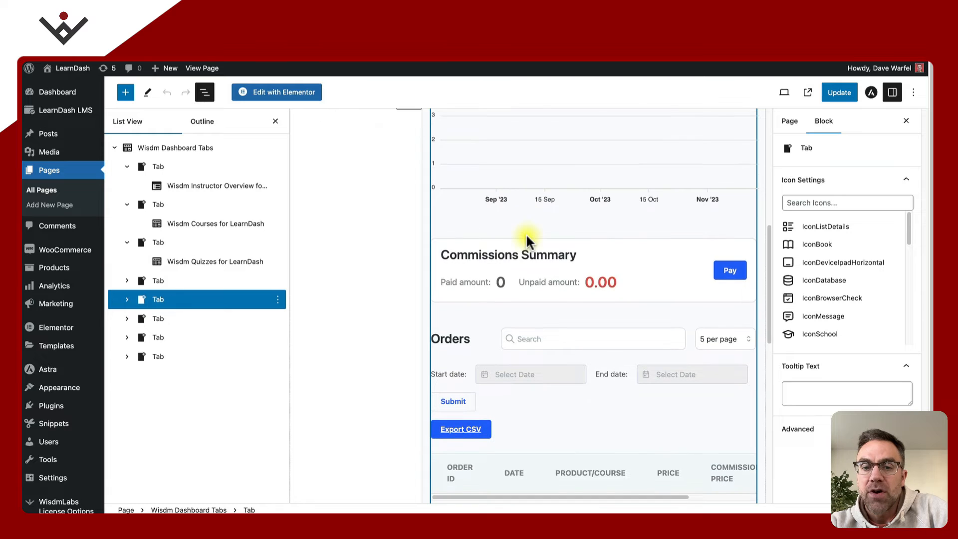
scroll(485, 312, "down", 4)
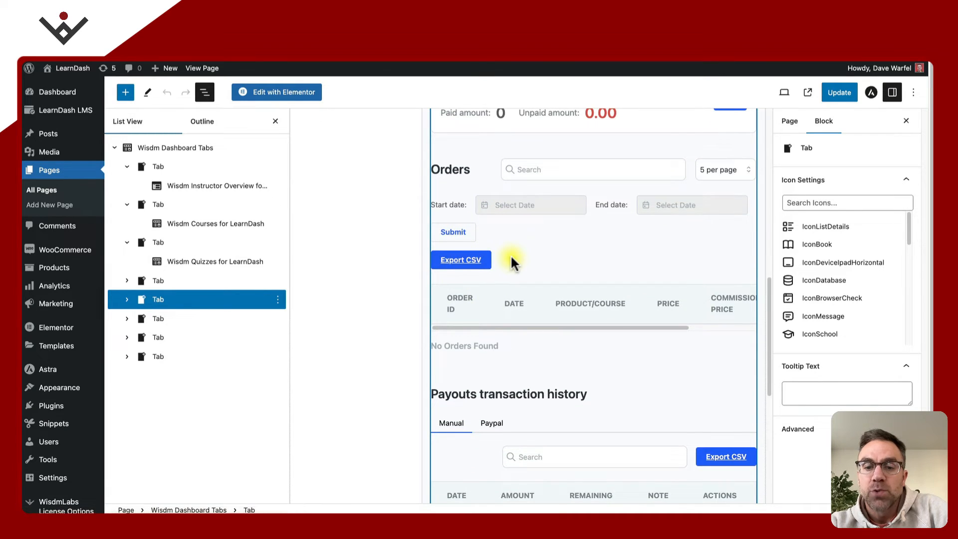
Examine the Commissions tab's payouts transaction history, then view the Assignments and Essays tab contents.
scroll(510, 254, "down", 5)
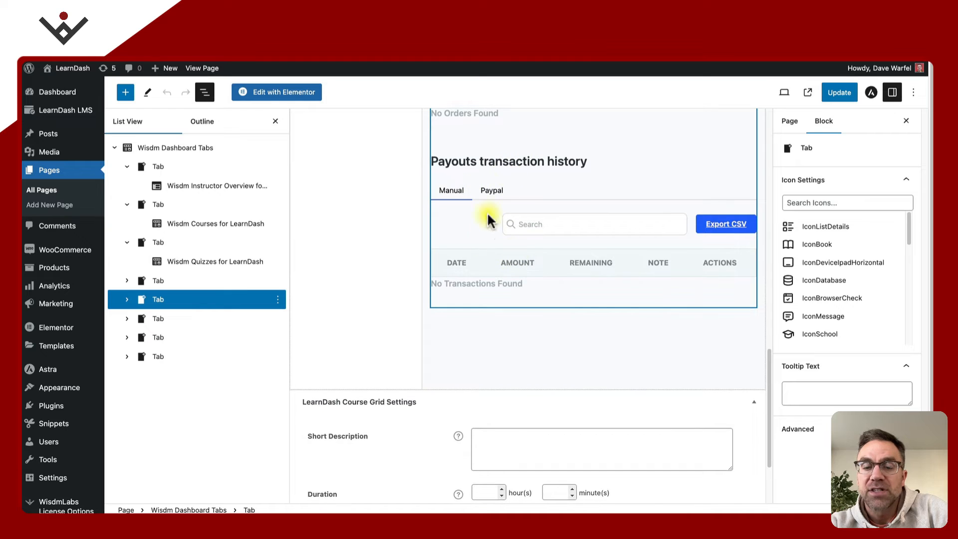
scroll(486, 264, "up", 1)
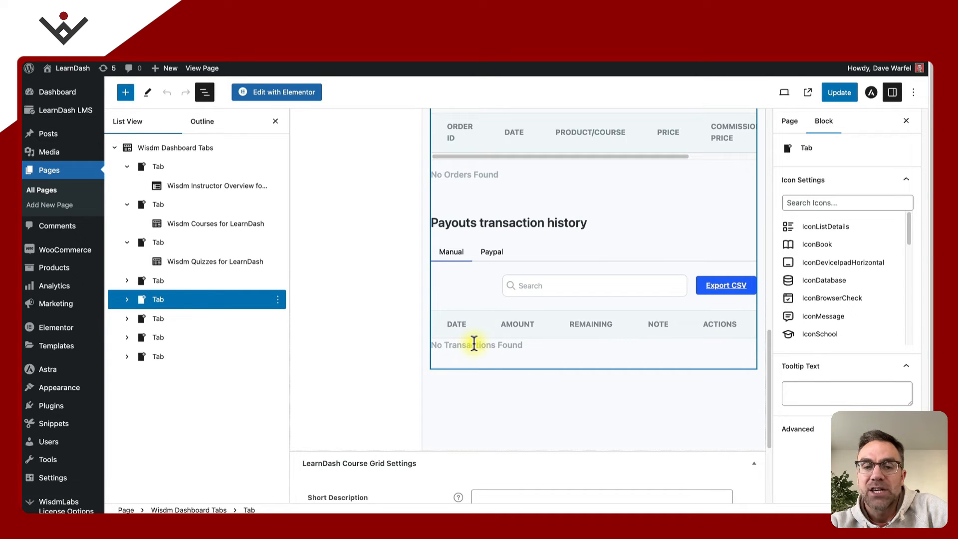
scroll(377, 248, "up", 6)
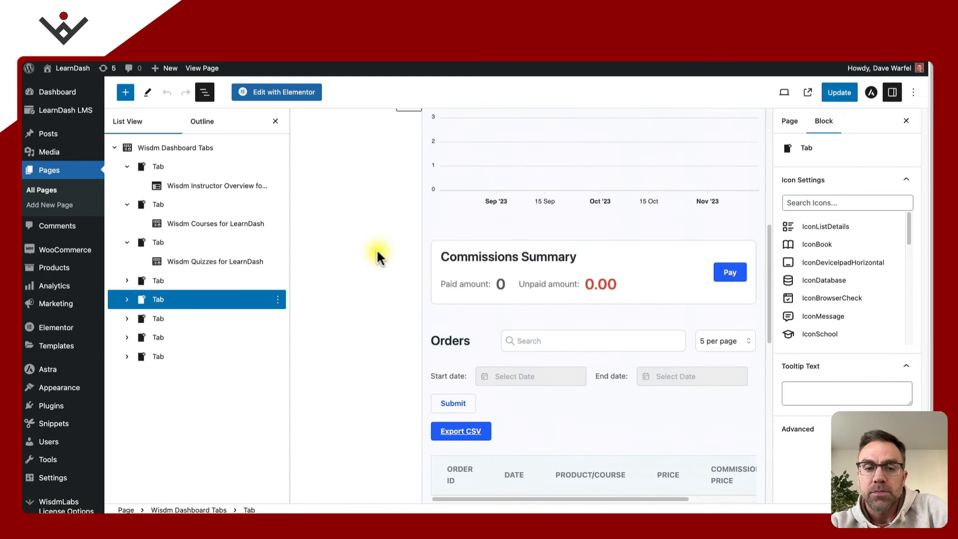
scroll(376, 251, "up", 10)
scroll(374, 252, "down", 3)
left_click(360, 263)
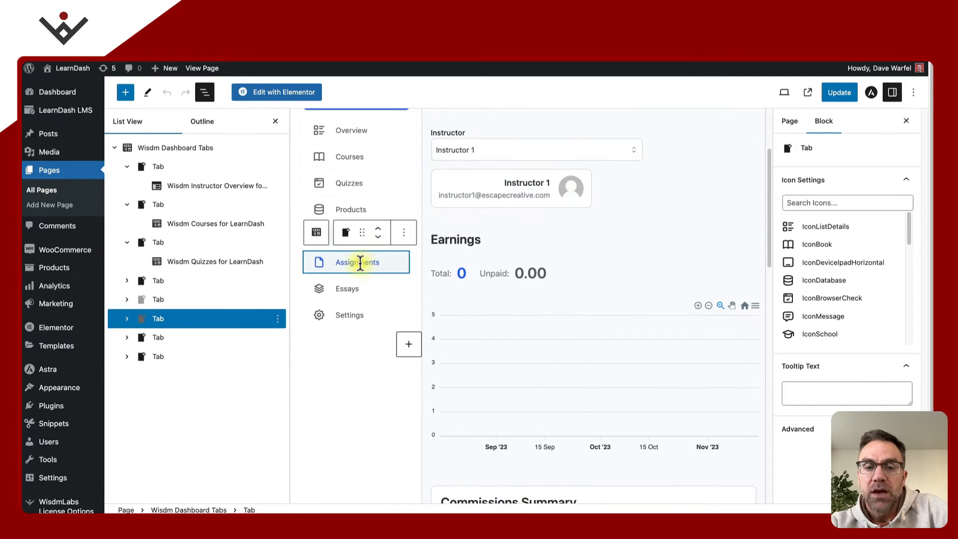
left_click(351, 287)
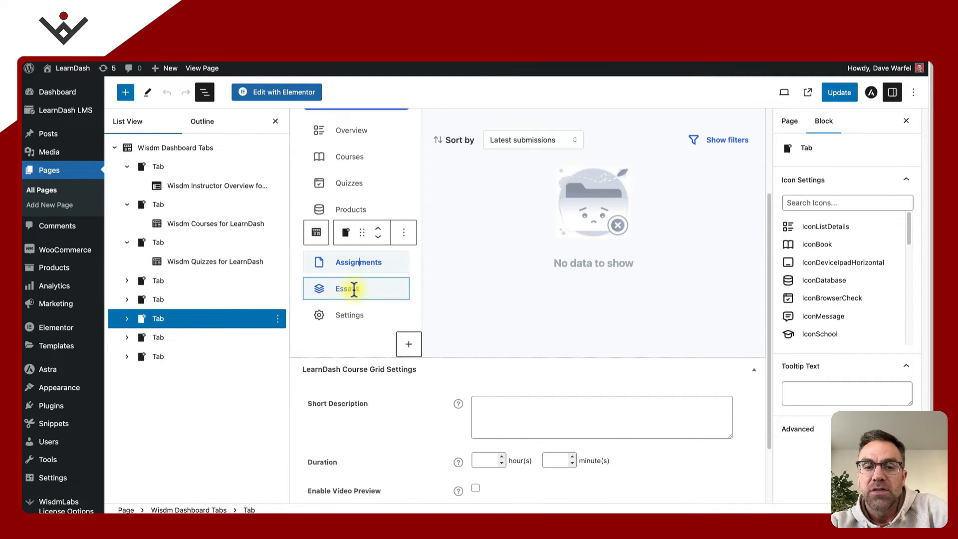
View the dashboard's Settings tab and examine its profile fields, from basic info to the introduction section and social media links.
left_click(349, 317)
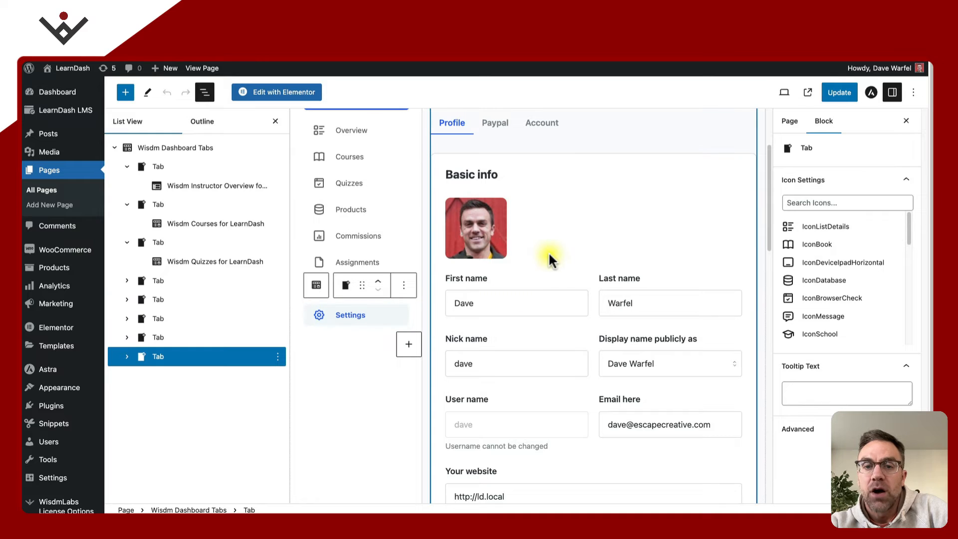
scroll(522, 242, "down", 3)
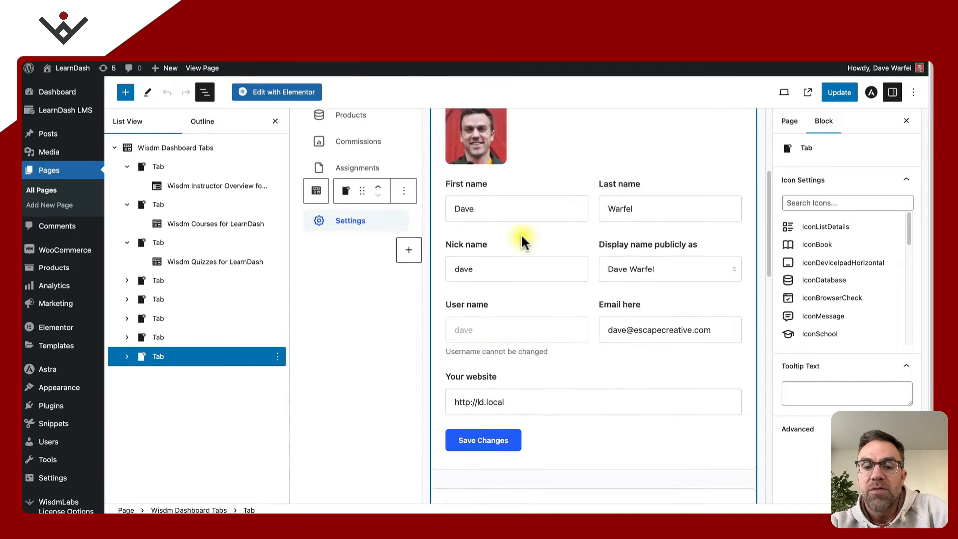
scroll(521, 233, "down", 10)
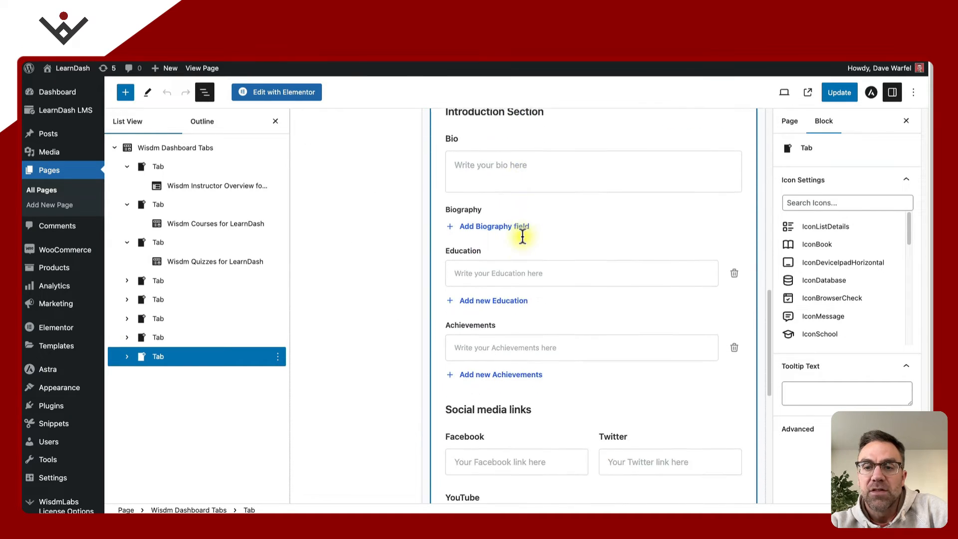
scroll(522, 236, "up", 15)
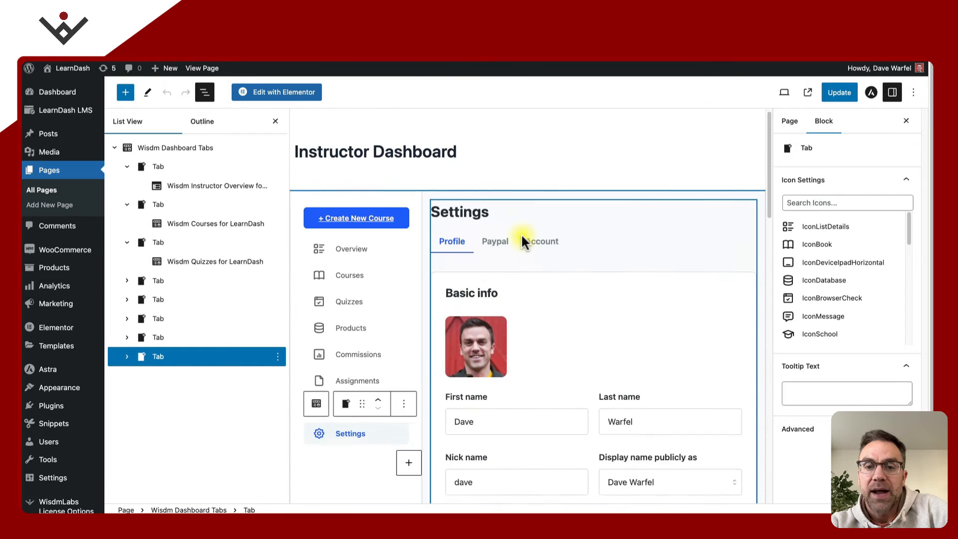
Inspect the Paypal and Account sections of the instructor settings, then return to the Profile section.
left_click(497, 251)
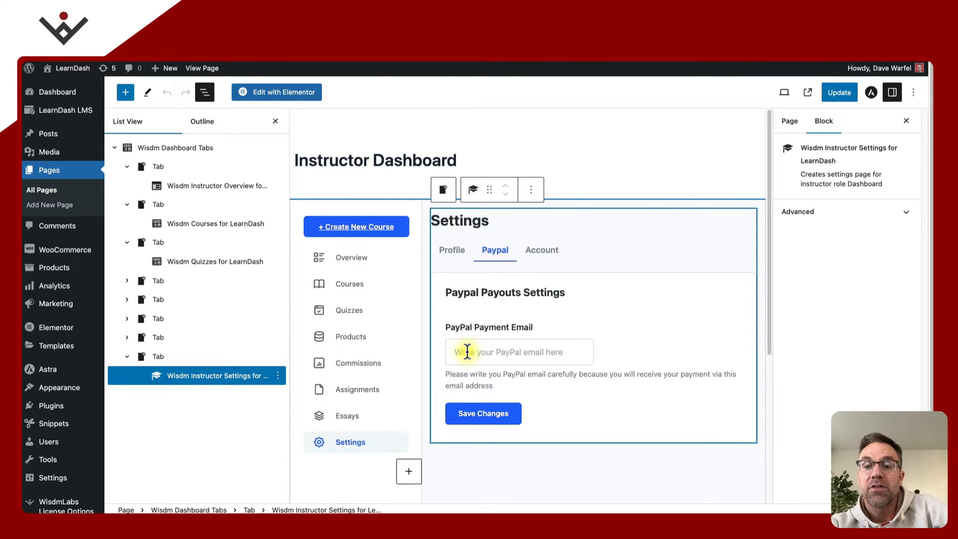
left_click(539, 251)
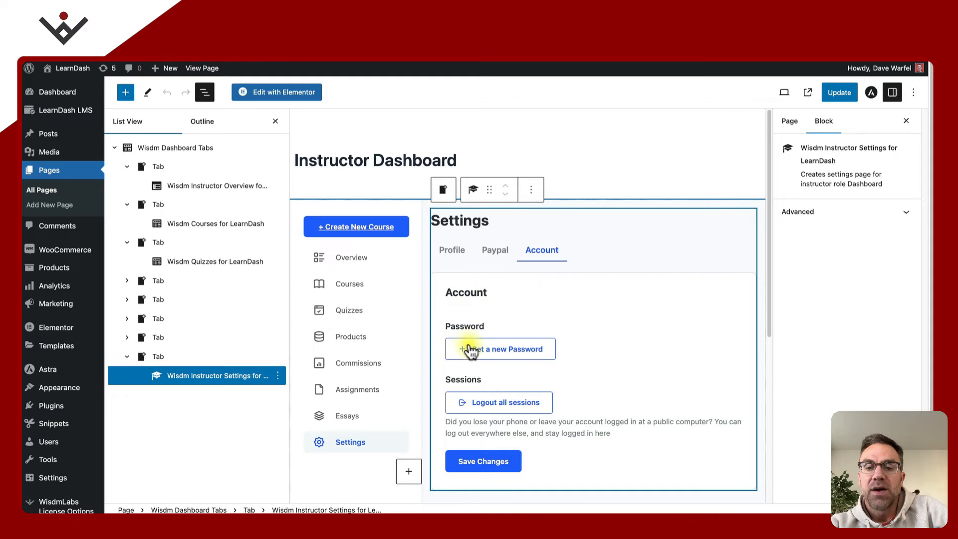
left_click(453, 253)
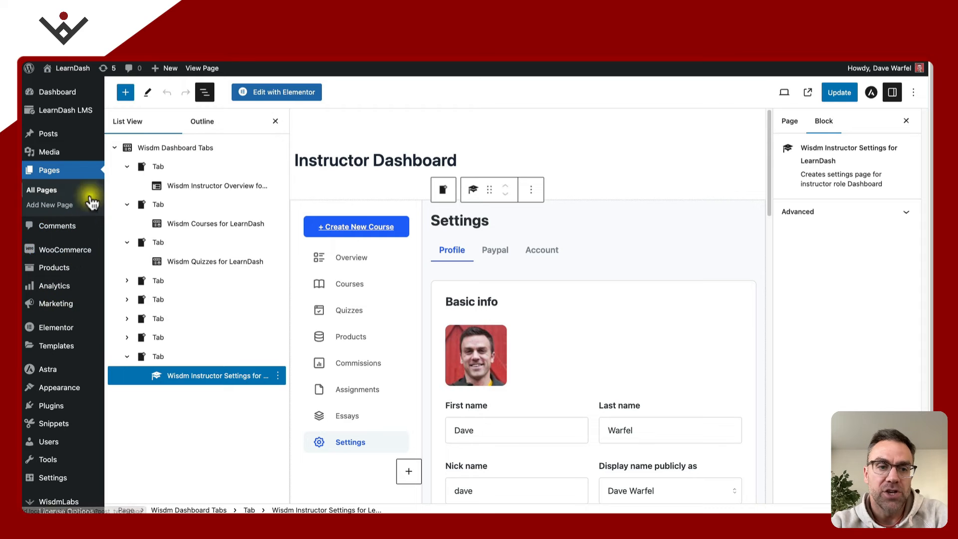
Open LearnDash's Instructor settings and examine the Frontend Dashboard options, including the dashboard page selection.
mouse_move(87, 112)
left_click(130, 359)
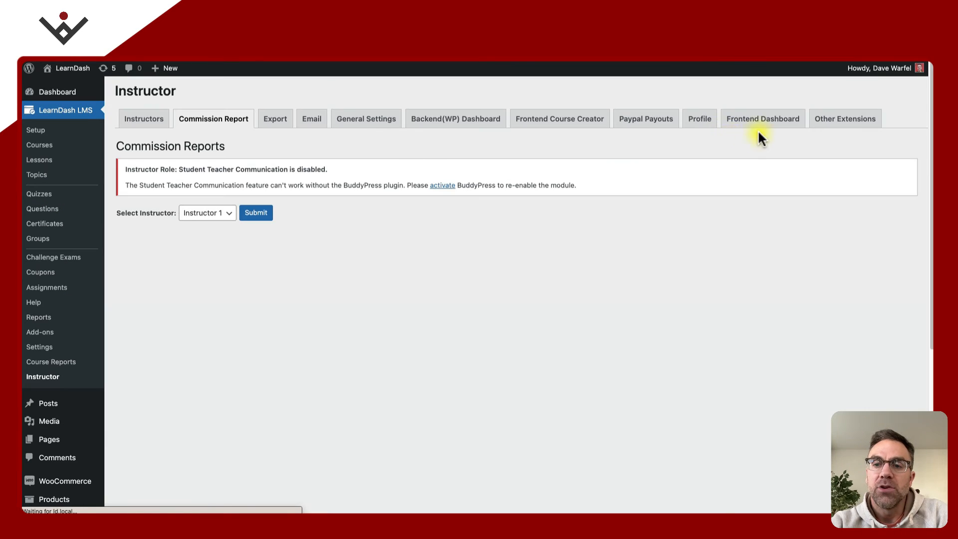
left_click(761, 128)
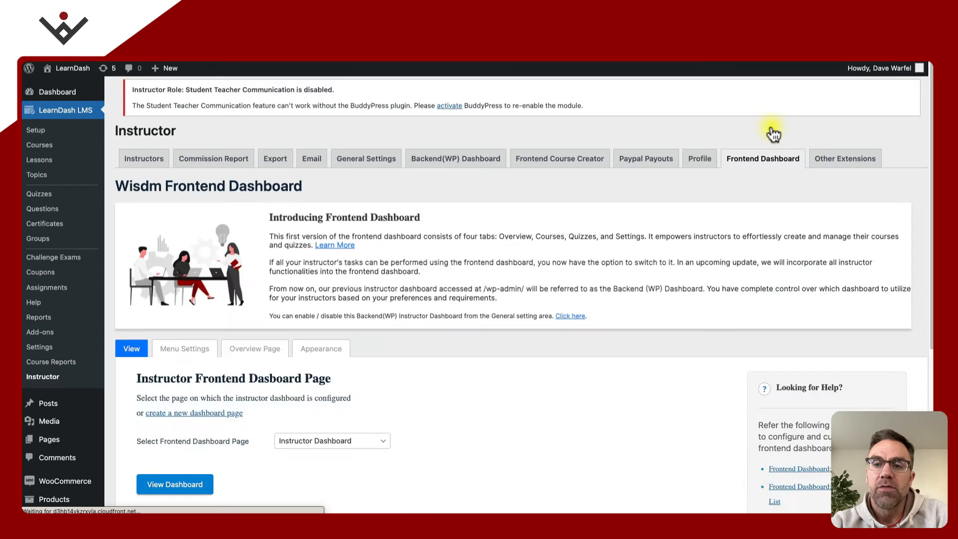
scroll(314, 354, "down", 3)
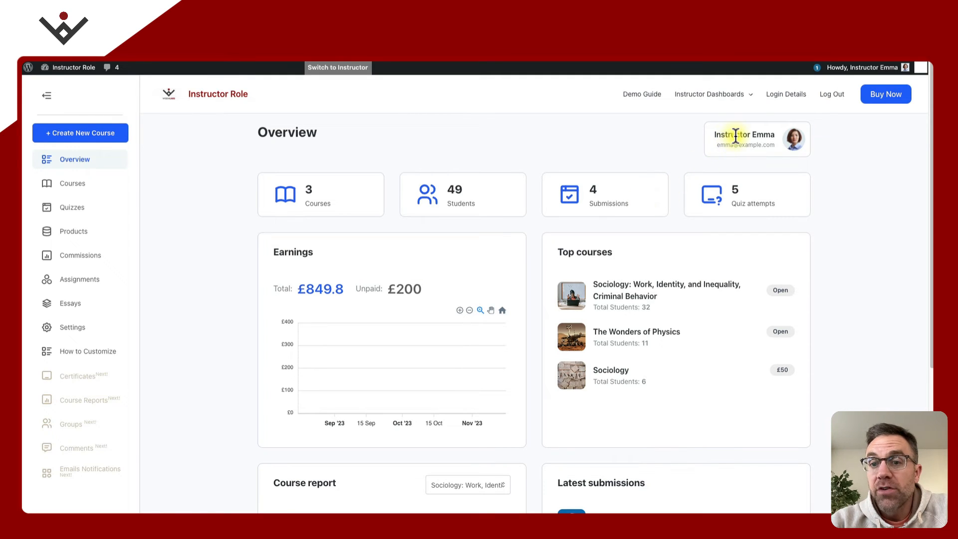
On the Instructor Role demo site, view the available instructor dashboards and examine the Overview's earnings, top courses, course report and latest submissions.
mouse_move(723, 100)
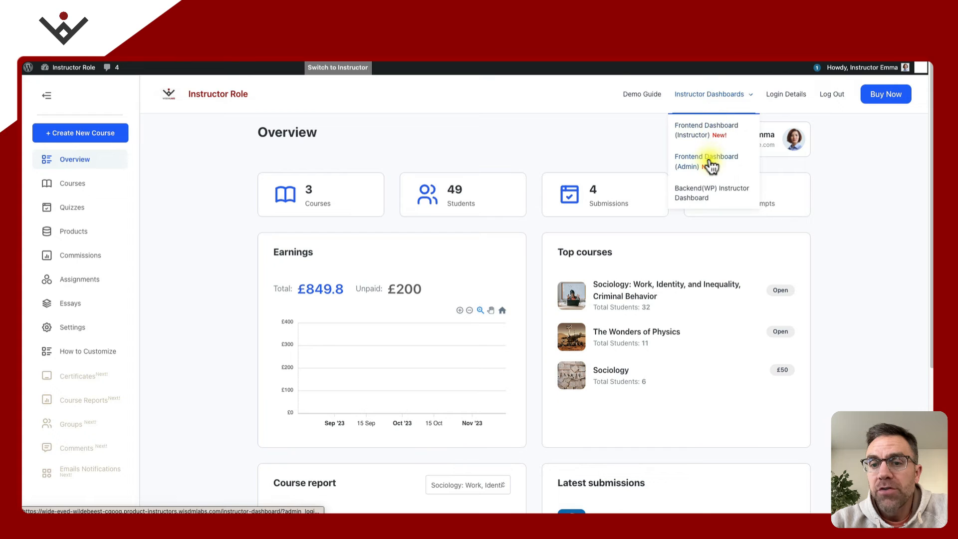
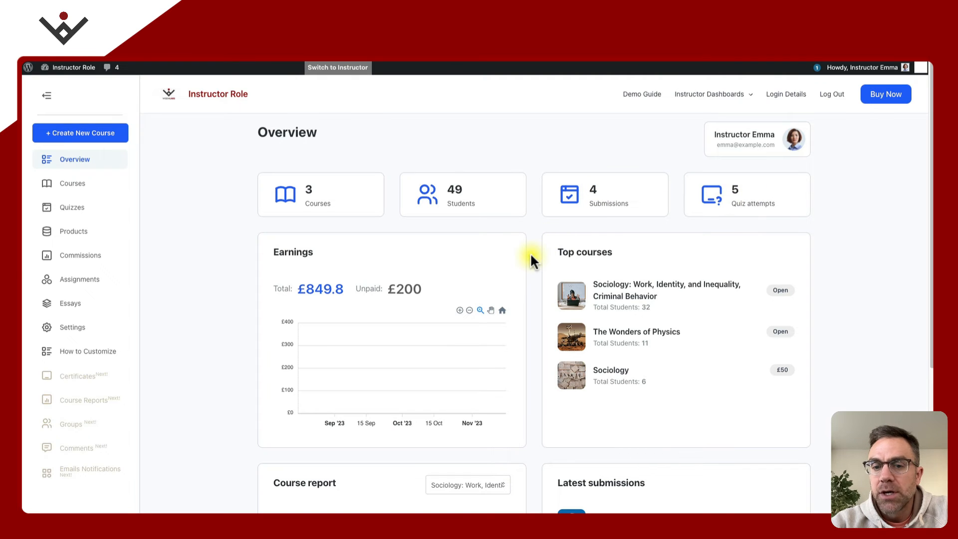
scroll(531, 256, "down", 1)
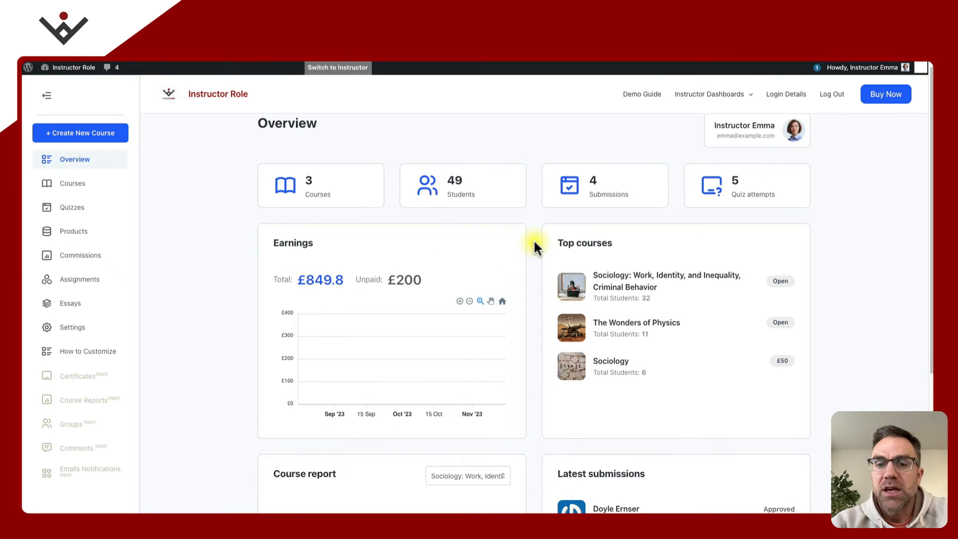
scroll(533, 249, "down", 3)
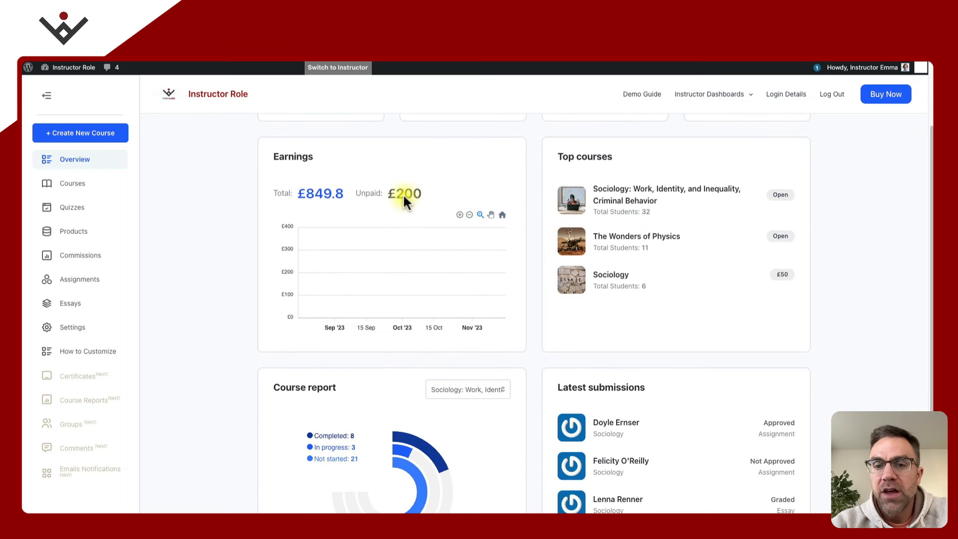
scroll(609, 280, "down", 1)
scroll(609, 281, "down", 3)
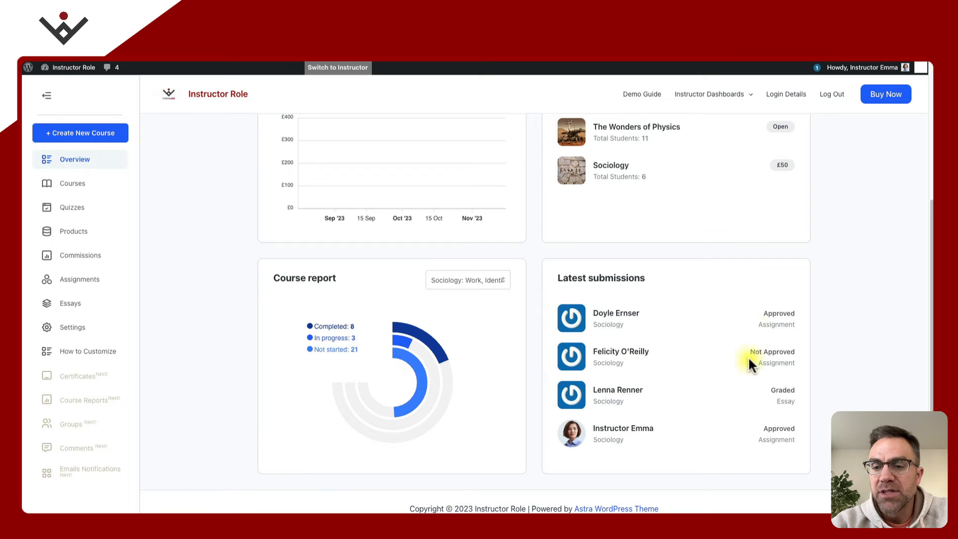
Show the Overview's course report for The Wonders of Physics and check its completion breakdown.
left_click(455, 289)
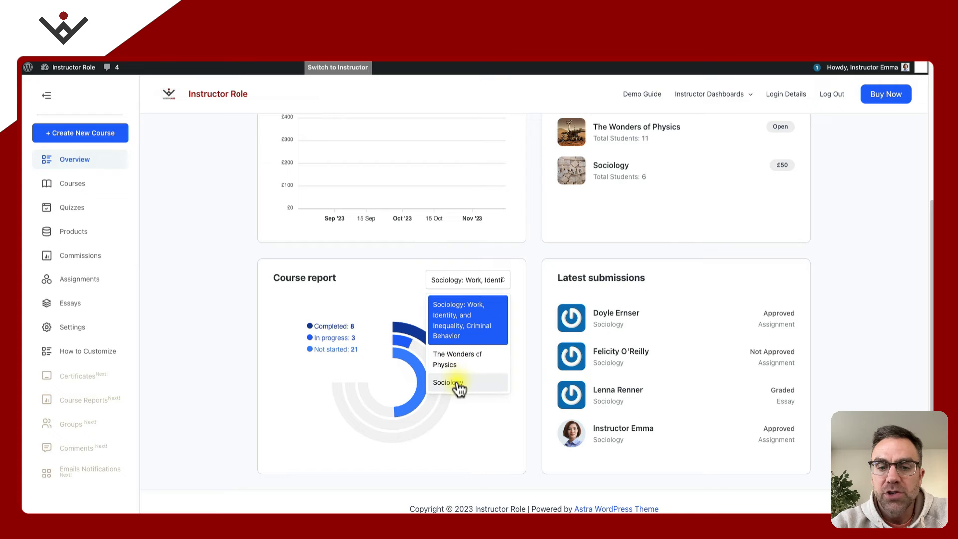
left_click(458, 363)
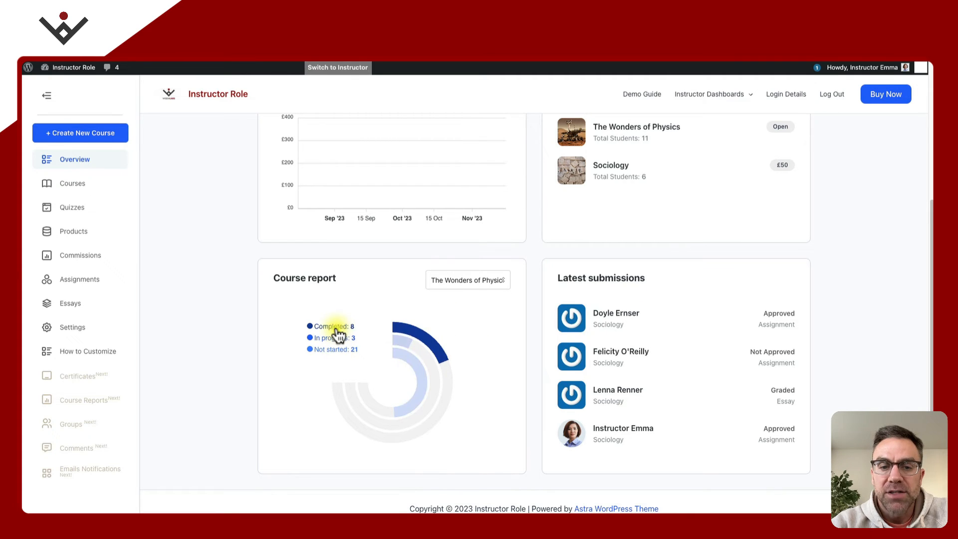
scroll(232, 328, "up", 4)
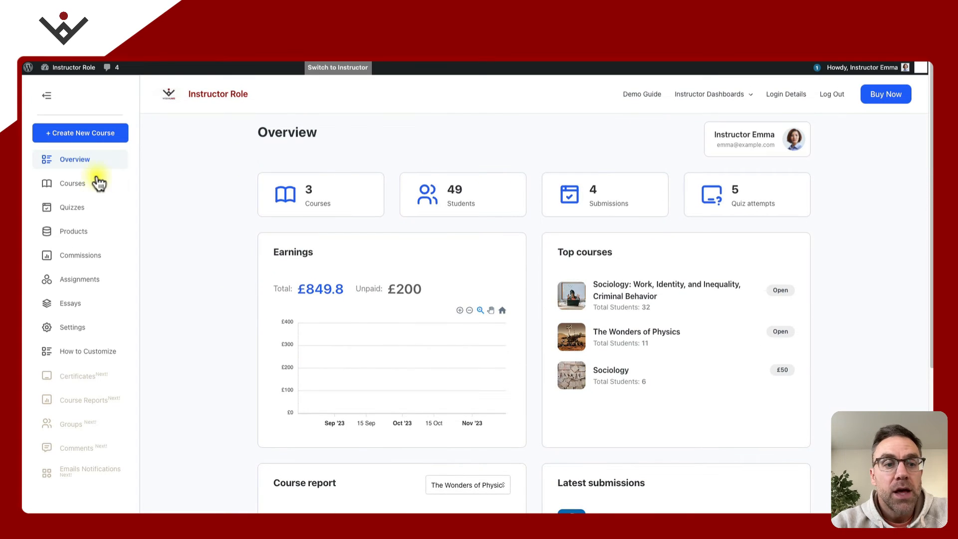
View the demo dashboard's Courses page, filter it to Mine, and examine the instructor's course cards.
left_click(75, 186)
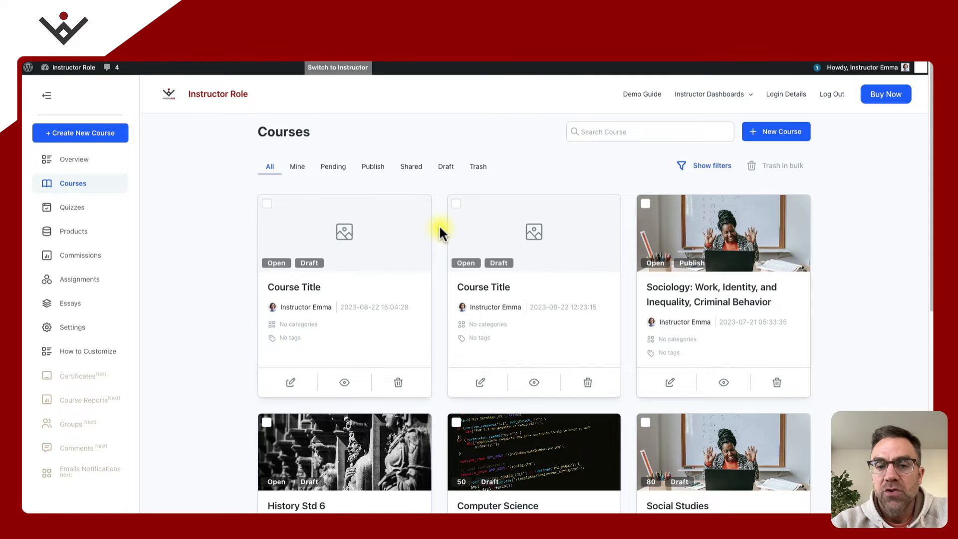
scroll(440, 227, "down", 2)
scroll(440, 227, "up", 2)
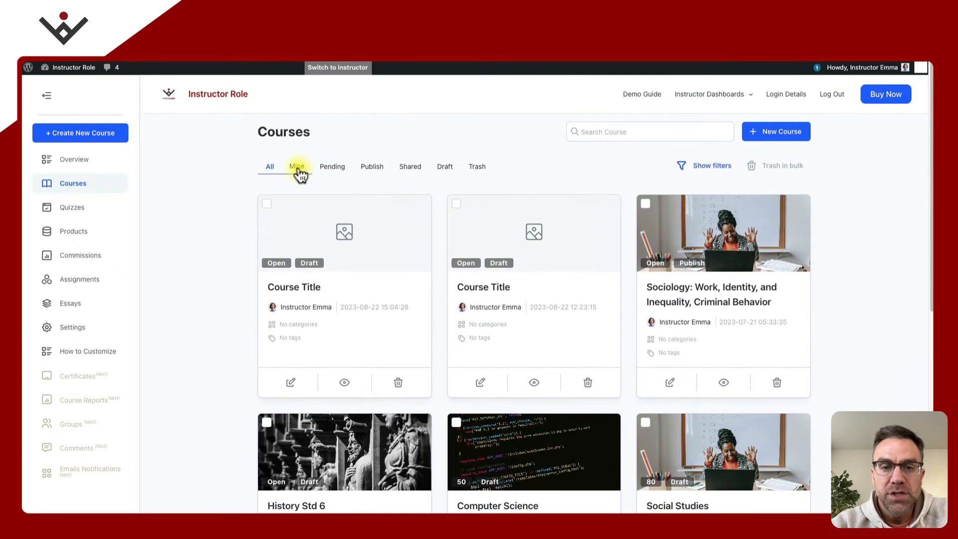
left_click(298, 172)
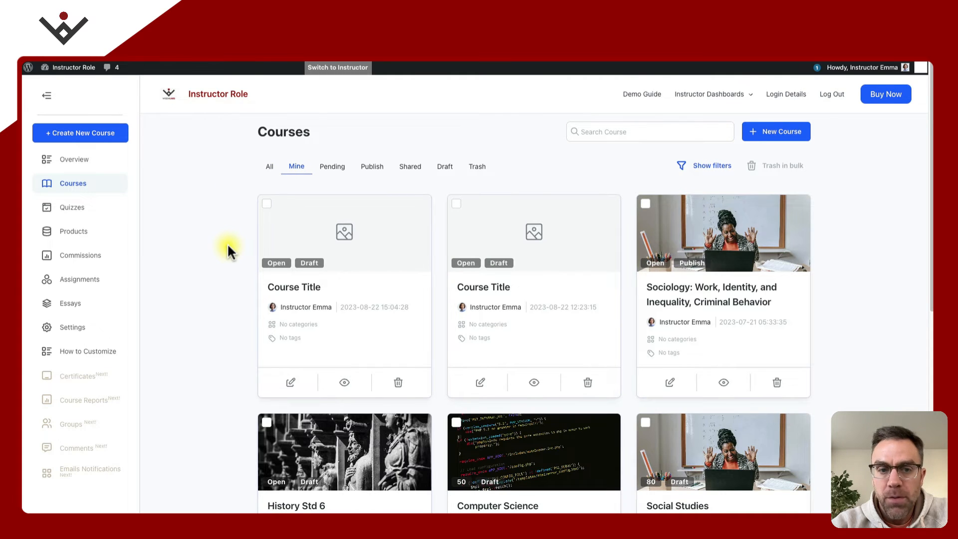
scroll(226, 243, "down", 5)
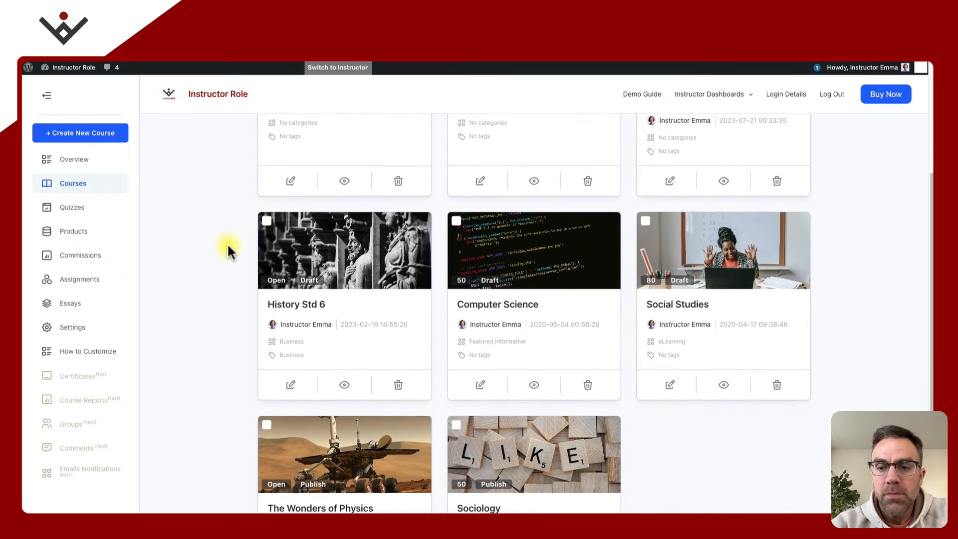
scroll(227, 242, "down", 3)
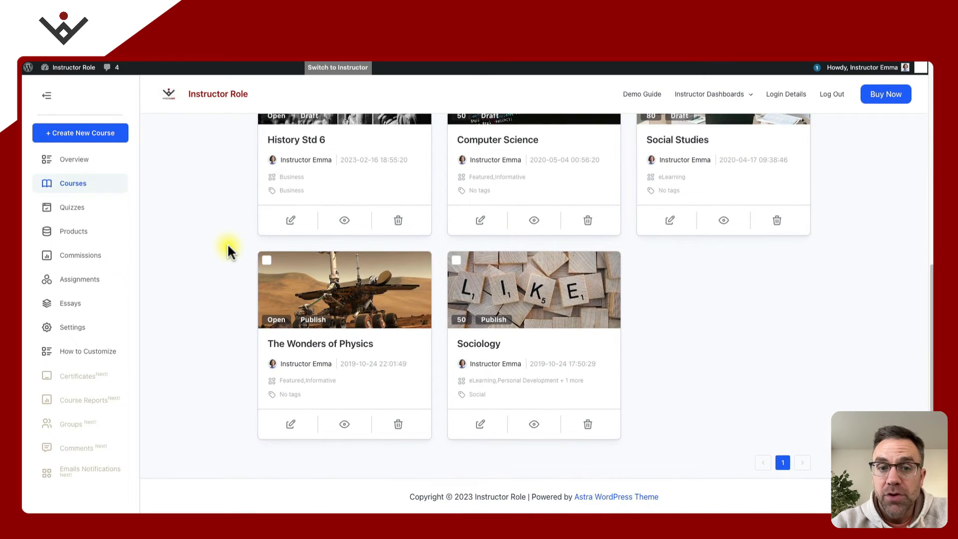
scroll(226, 242, "up", 1)
scroll(226, 242, "up", 7)
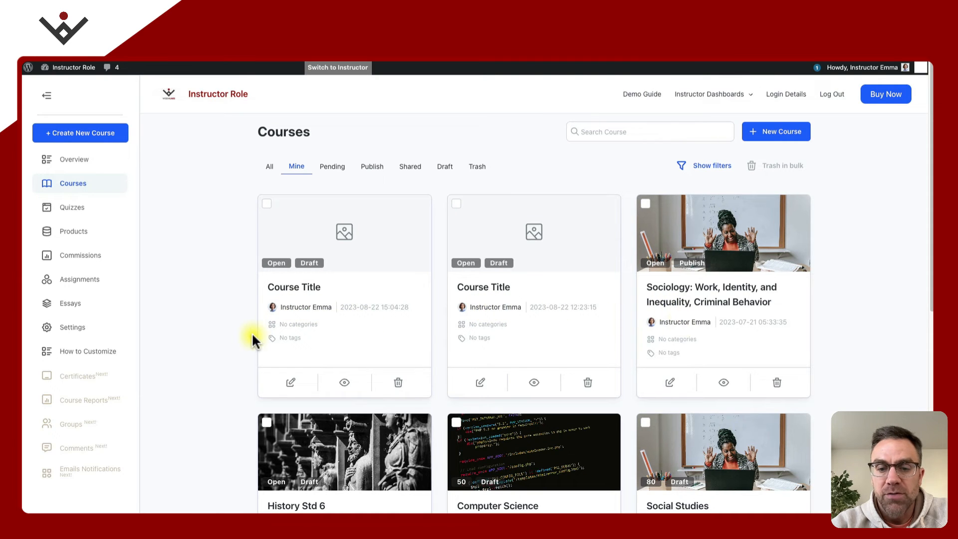
scroll(252, 337, "down", 6)
scroll(251, 332, "up", 7)
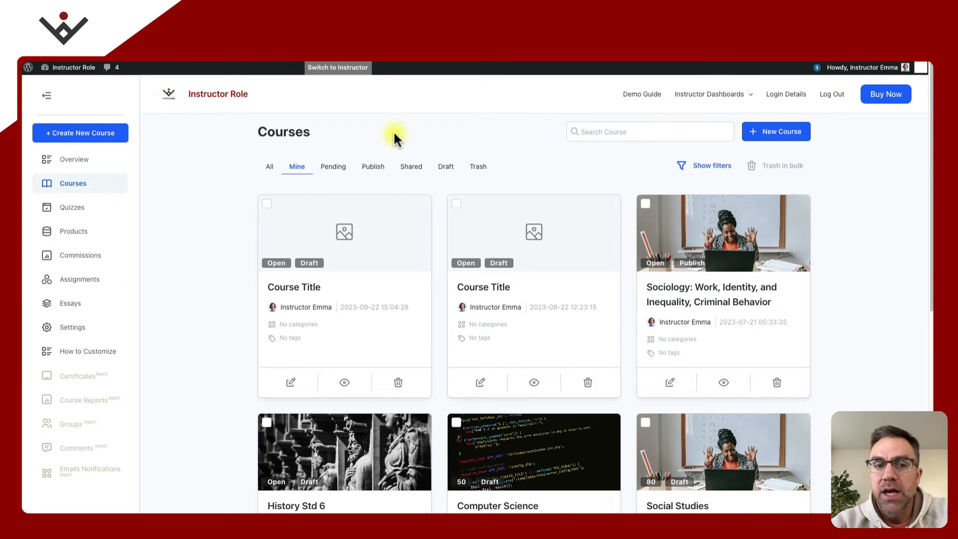
View the Quizzes and Products pages of the demo instructor dashboard.
left_click(104, 136)
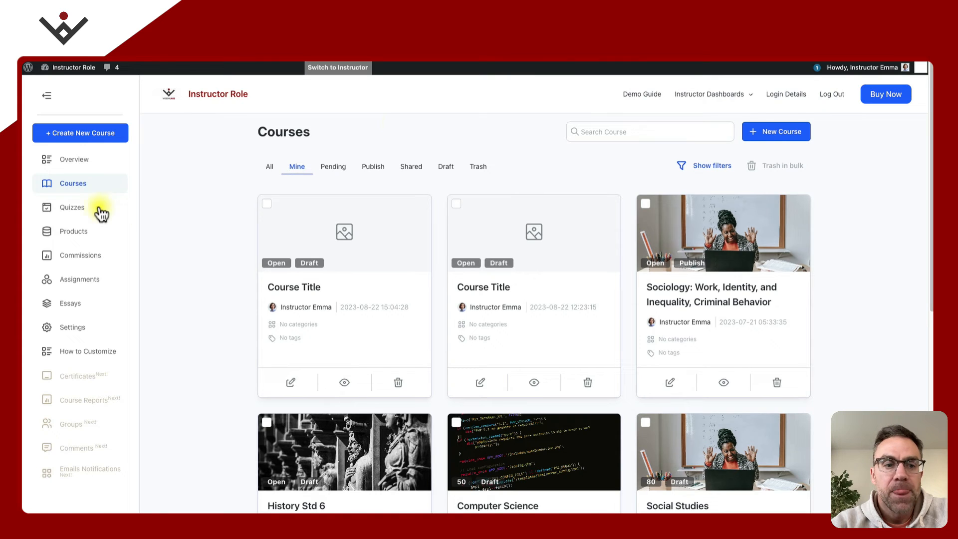
left_click(93, 209)
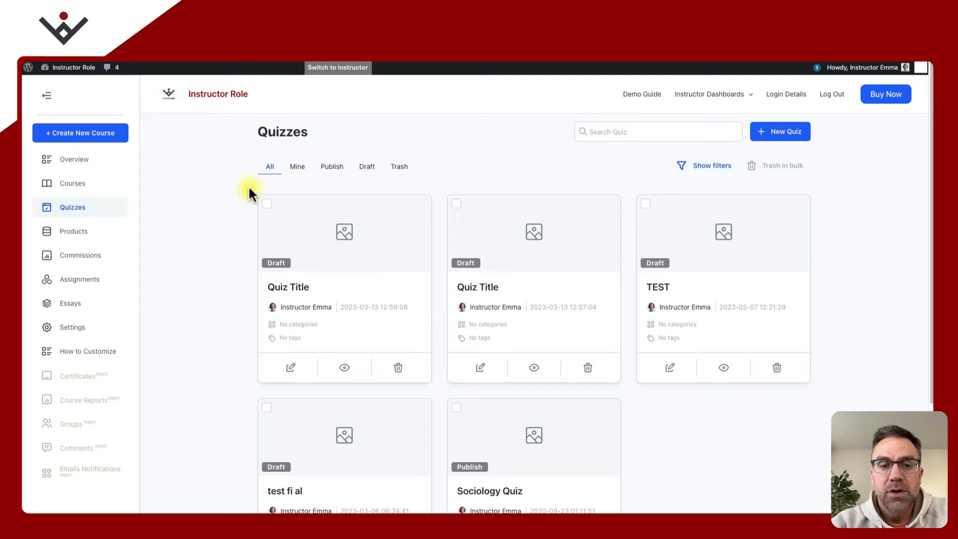
left_click(90, 233)
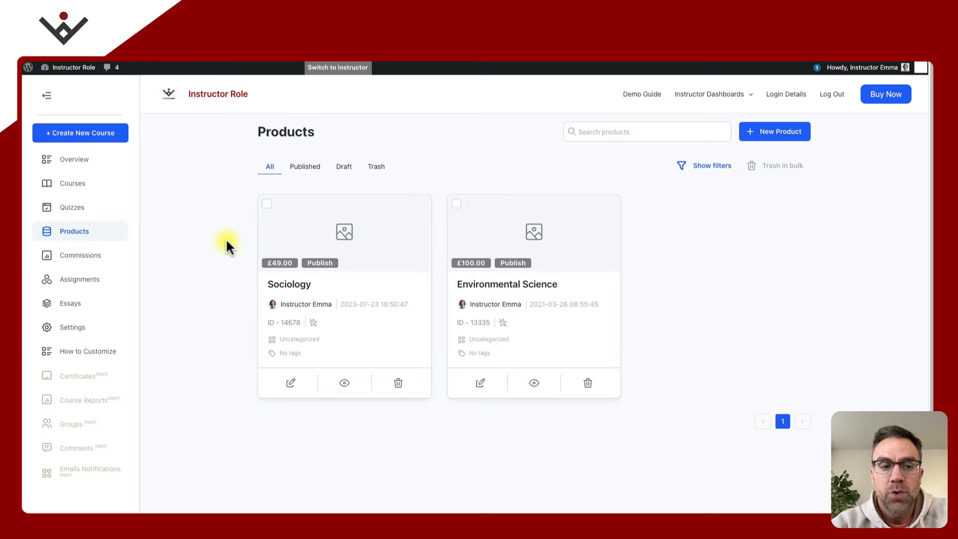
View the demo dashboard's Commissions page and examine its earnings chart and orders table.
left_click(102, 257)
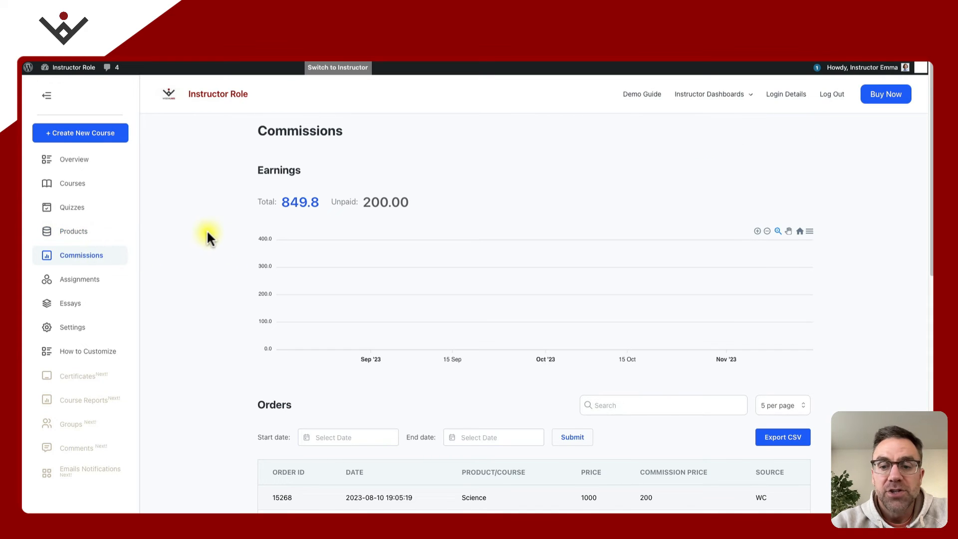
scroll(207, 233, "down", 3)
scroll(206, 236, "down", 1)
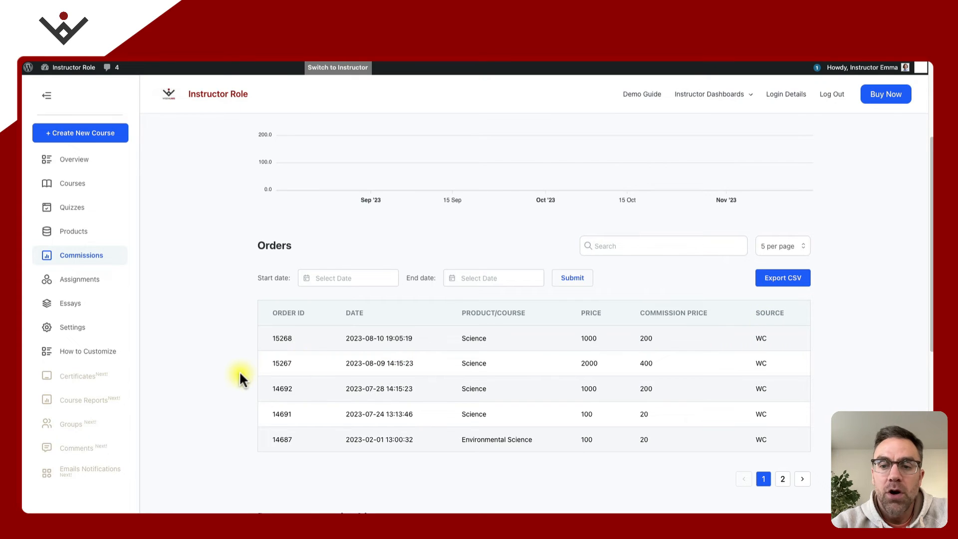
View the demo dashboard's Assignments page and open the submissions for What Is Sociology?
scroll(239, 370, "up", 3)
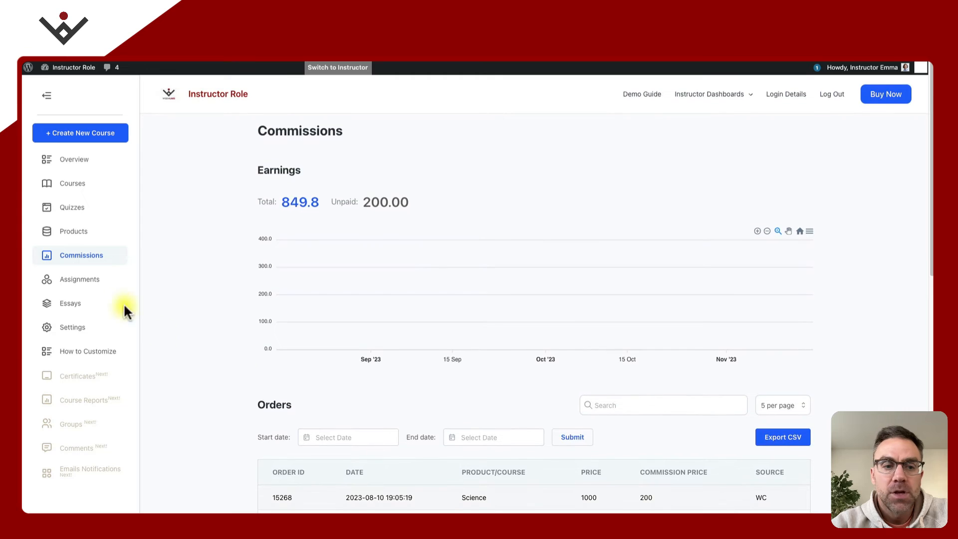
left_click(93, 280)
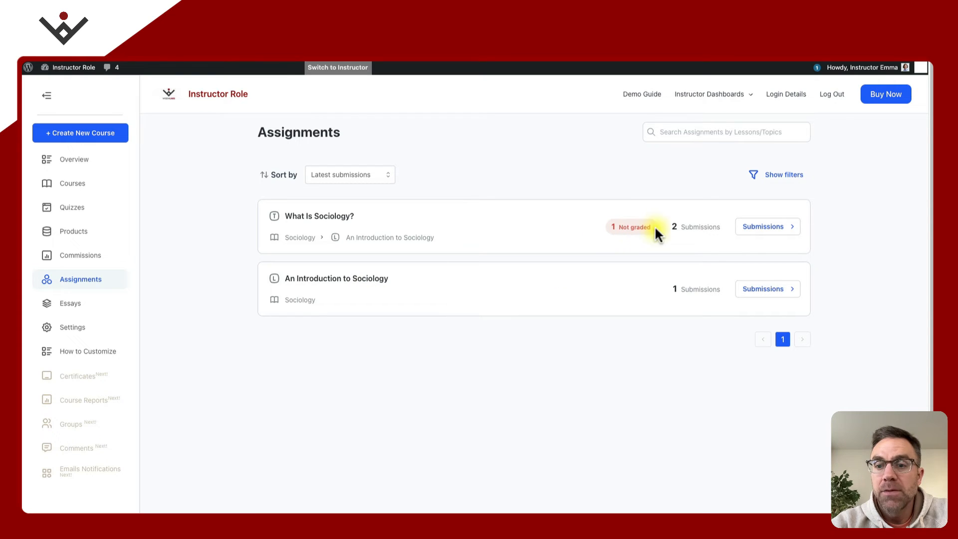
left_click(768, 229)
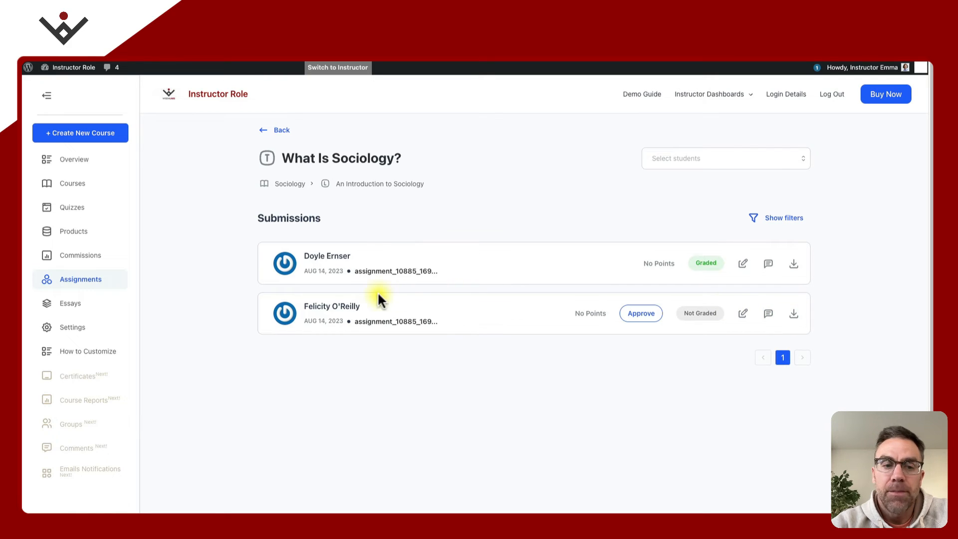
View the Essays page and examine the Profile, Paypal and Account sections of the instructor's Settings.
left_click(73, 304)
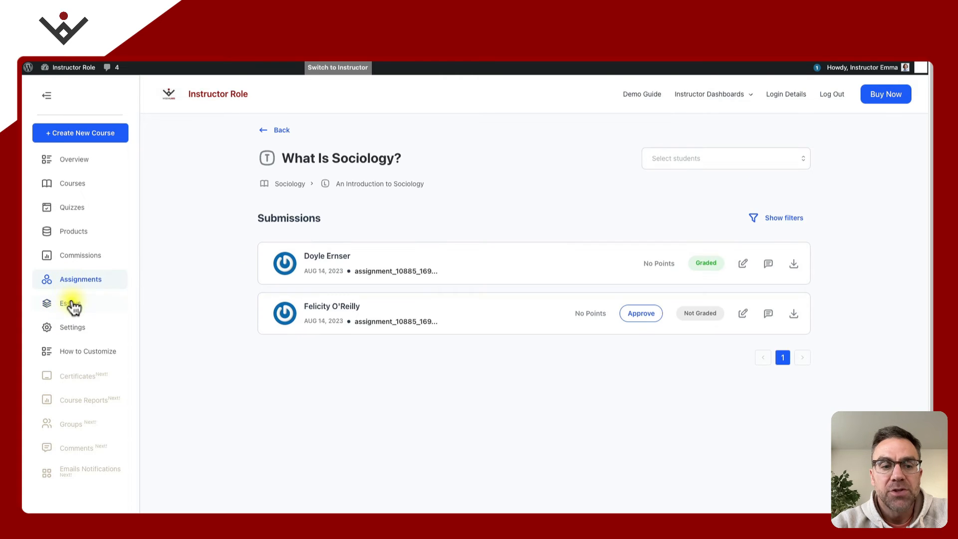
left_click(73, 306)
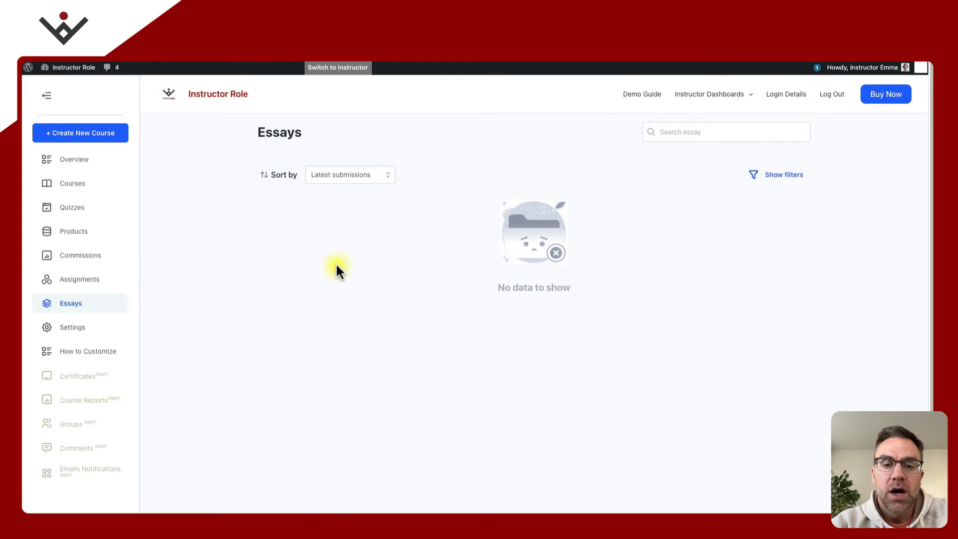
left_click(73, 330)
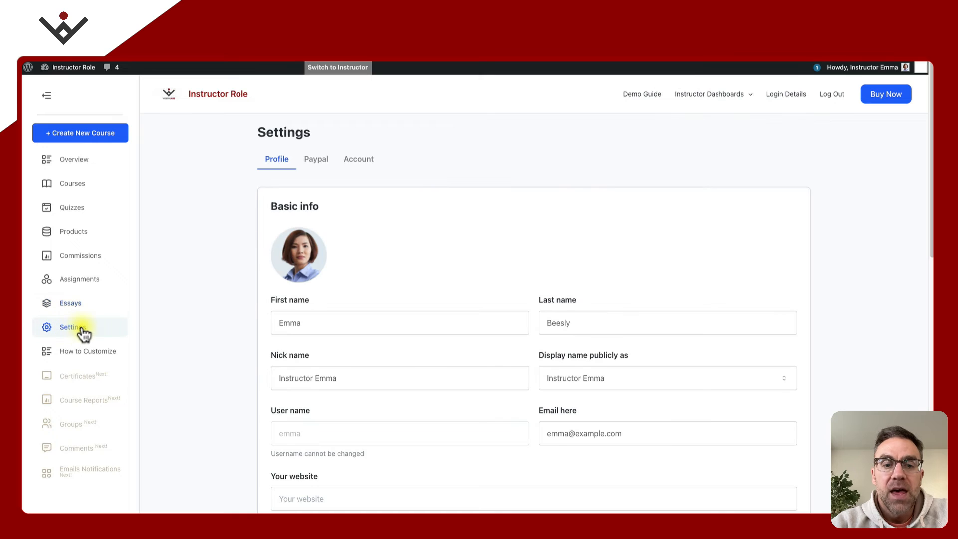
scroll(217, 287, "down", 3)
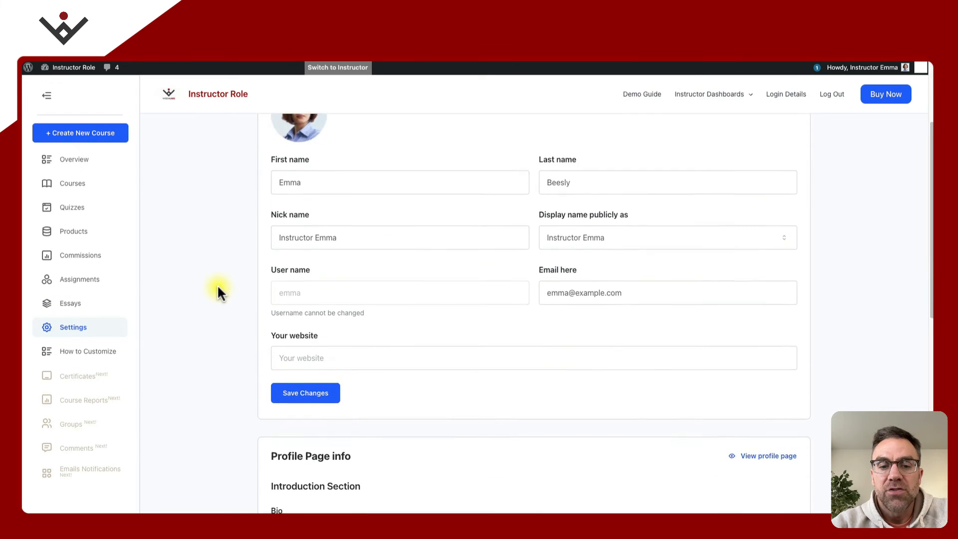
scroll(218, 290, "up", 3)
left_click(316, 161)
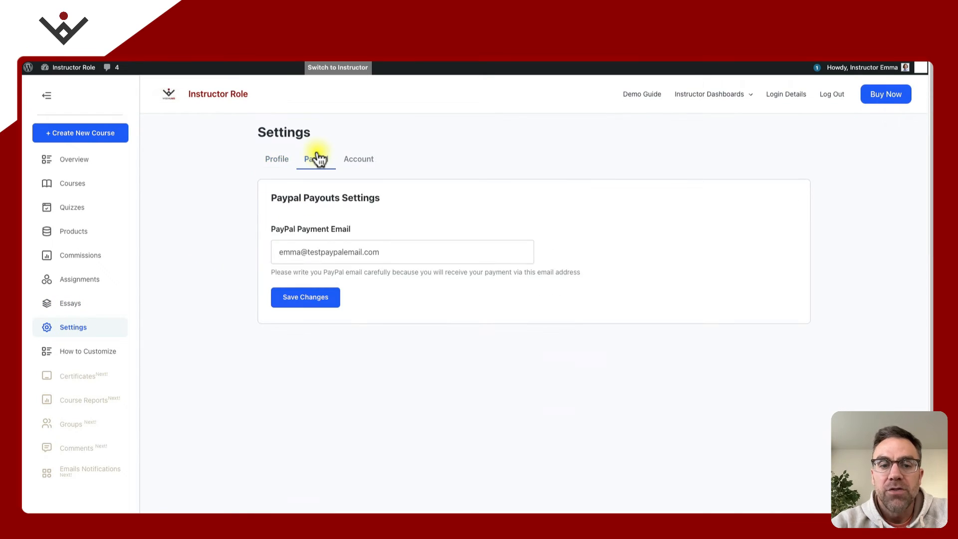
left_click(359, 165)
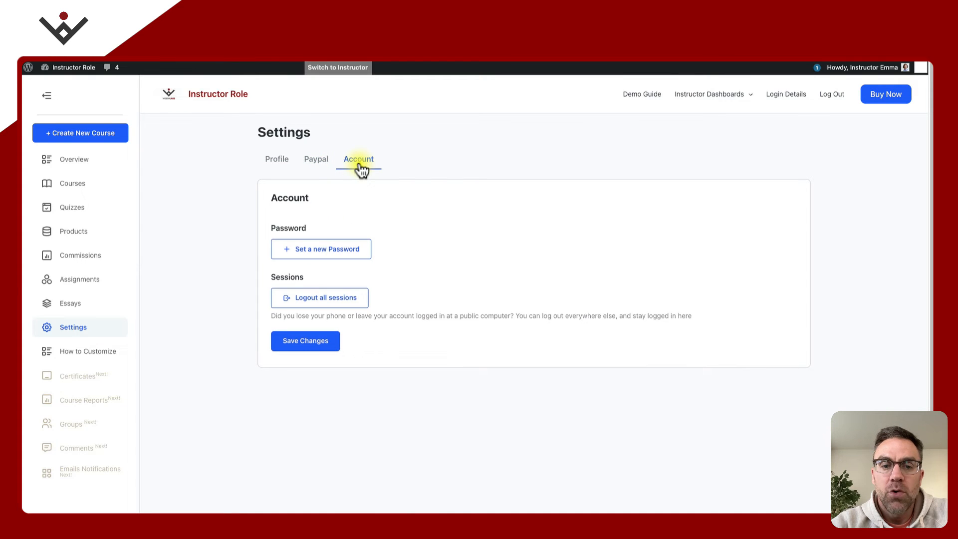
left_click(283, 164)
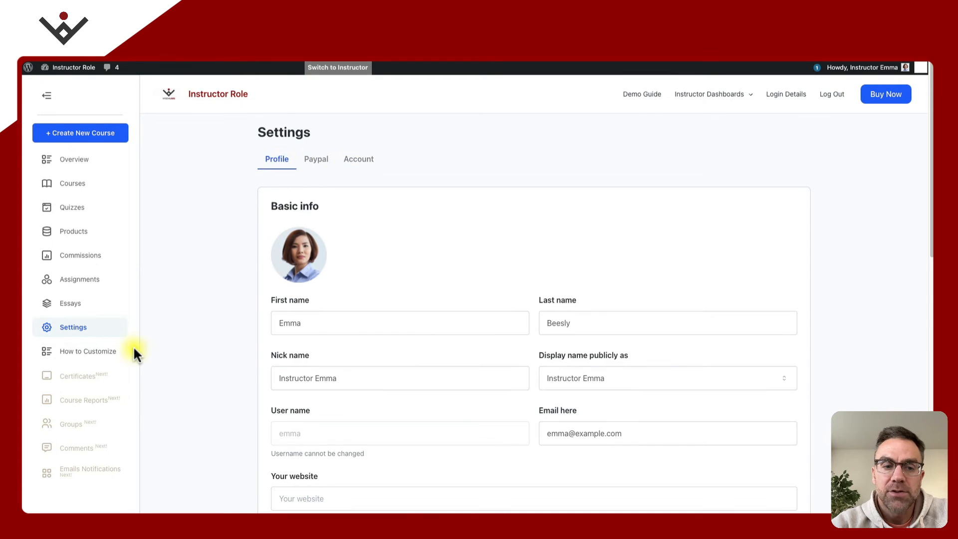
scroll(172, 324, "down", 1)
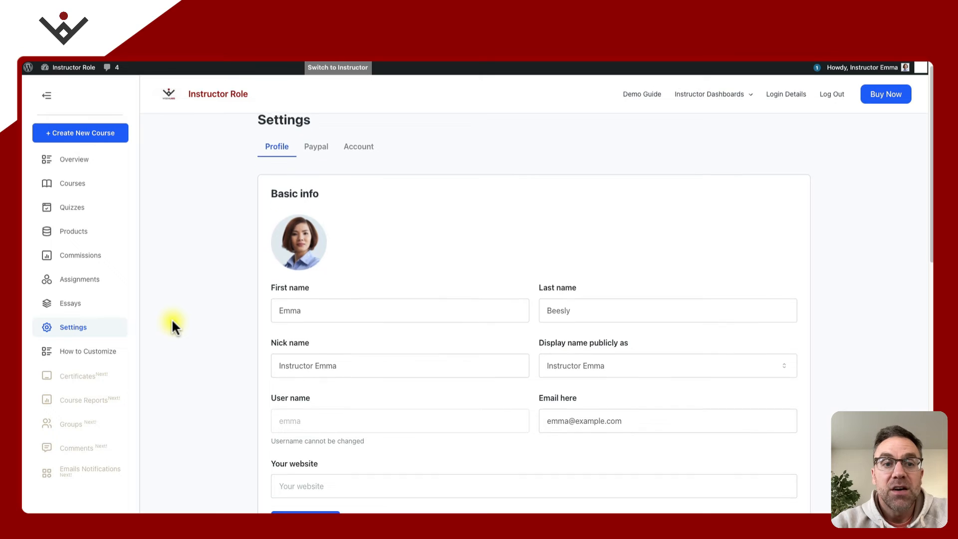
View the upcoming-feature pages for Certificates, Course Reports, Groups, Comments and Email Notifications.
left_click(82, 382)
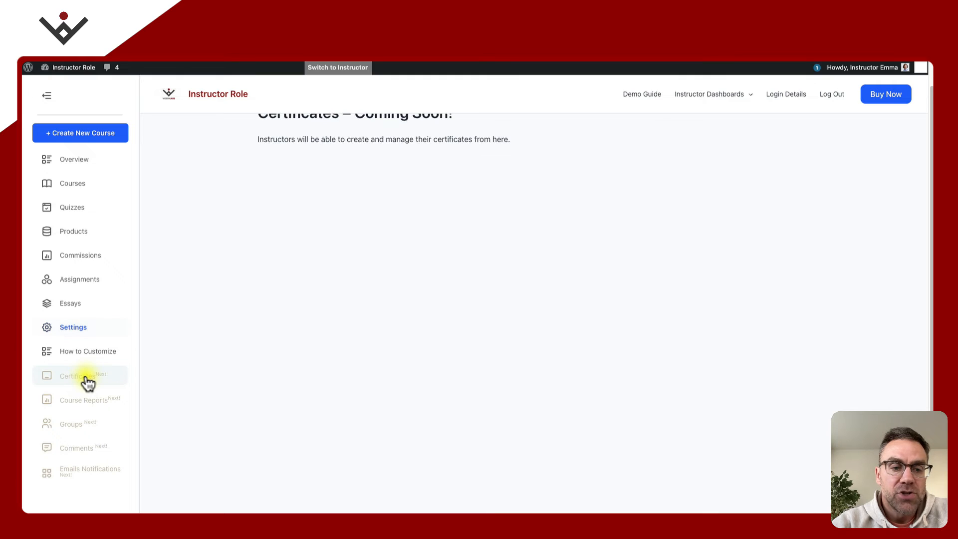
left_click(76, 403)
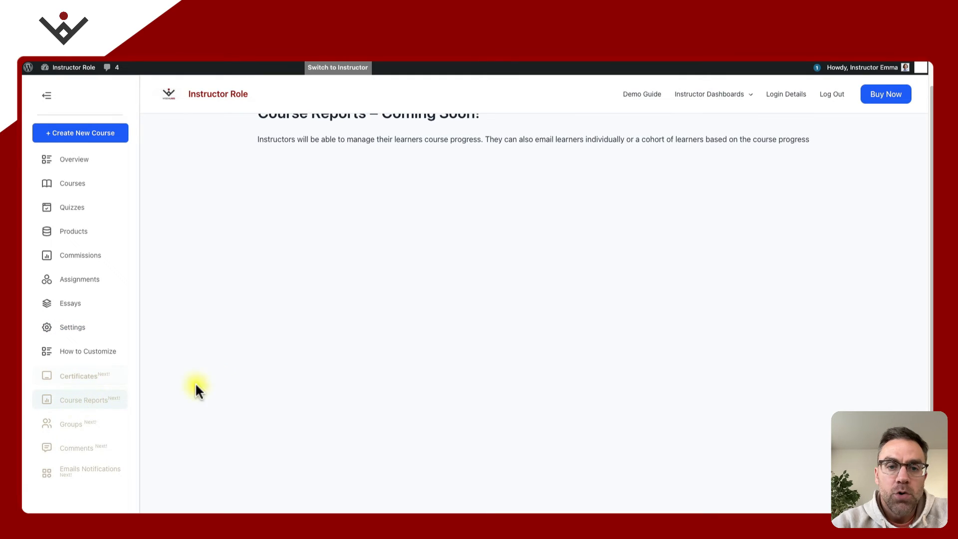
left_click(71, 425)
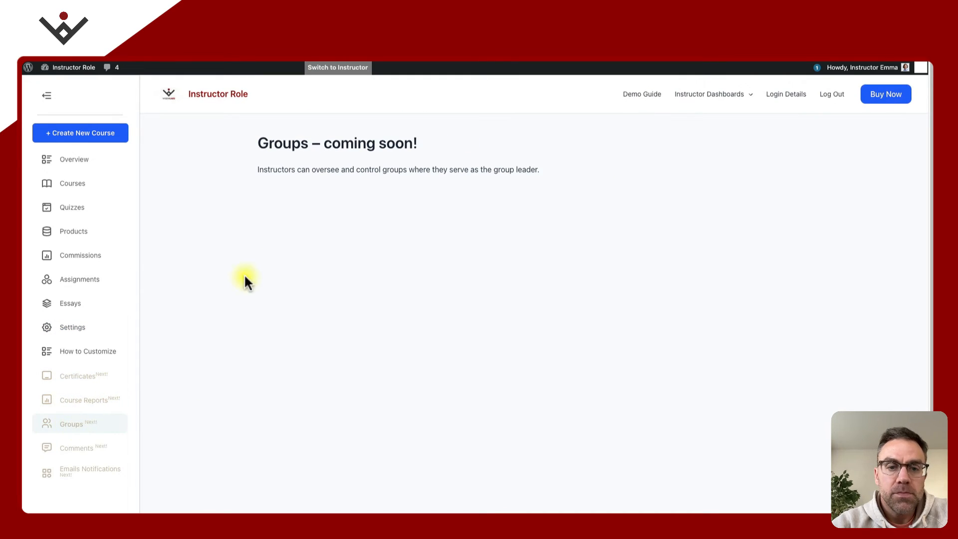
left_click(76, 449)
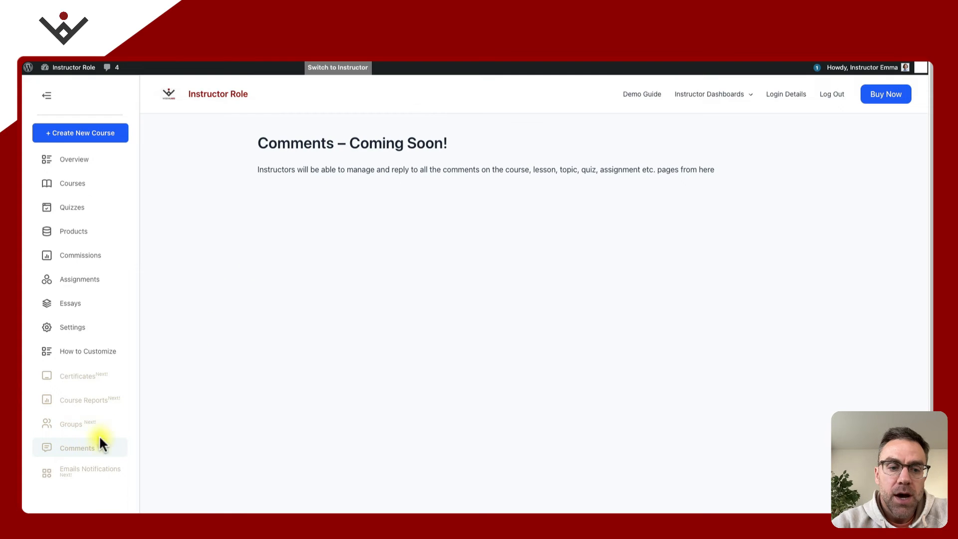
left_click(75, 477)
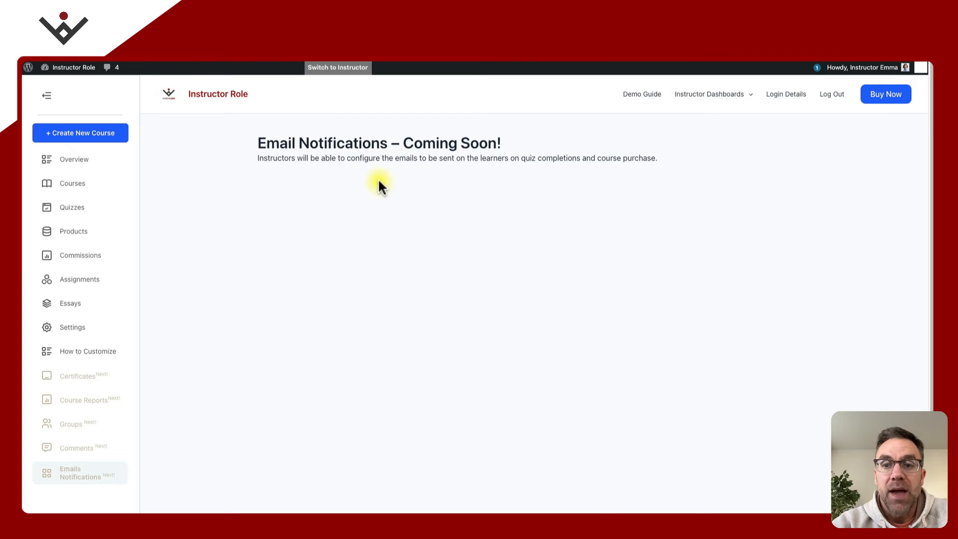
Open the Frontend Dashboard (Admin) demo and examine its Overview, including earnings, top courses, course report and latest submissions.
mouse_move(709, 101)
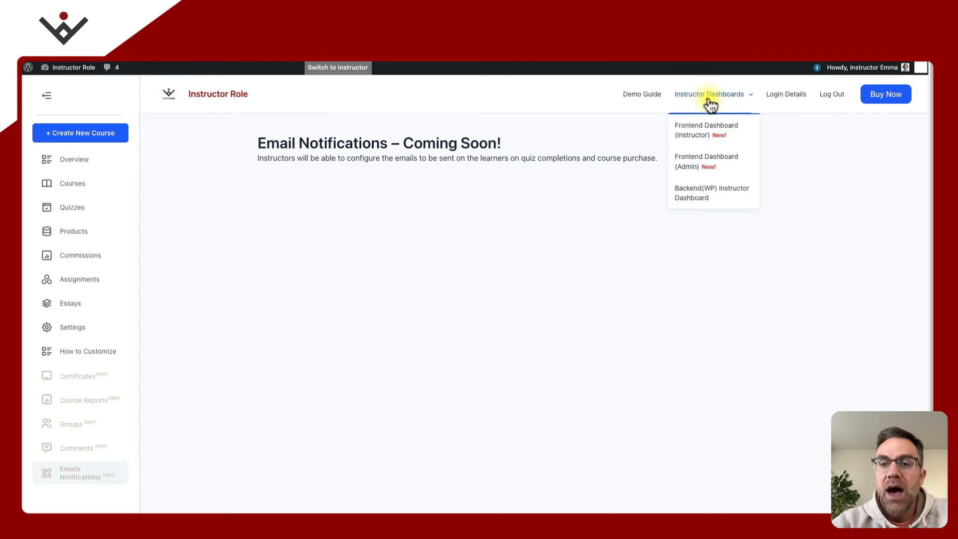
left_click(709, 167)
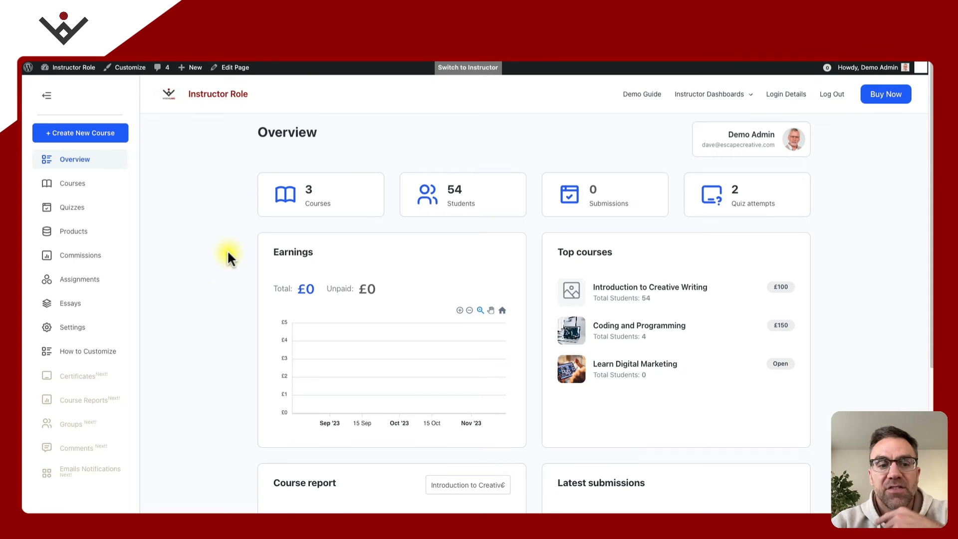
scroll(228, 256, "down", 2)
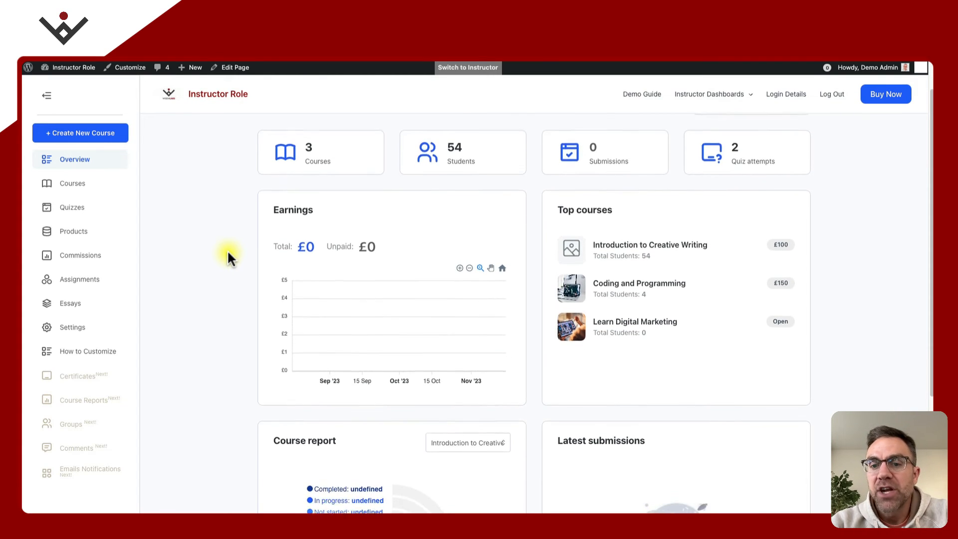
scroll(227, 256, "down", 2)
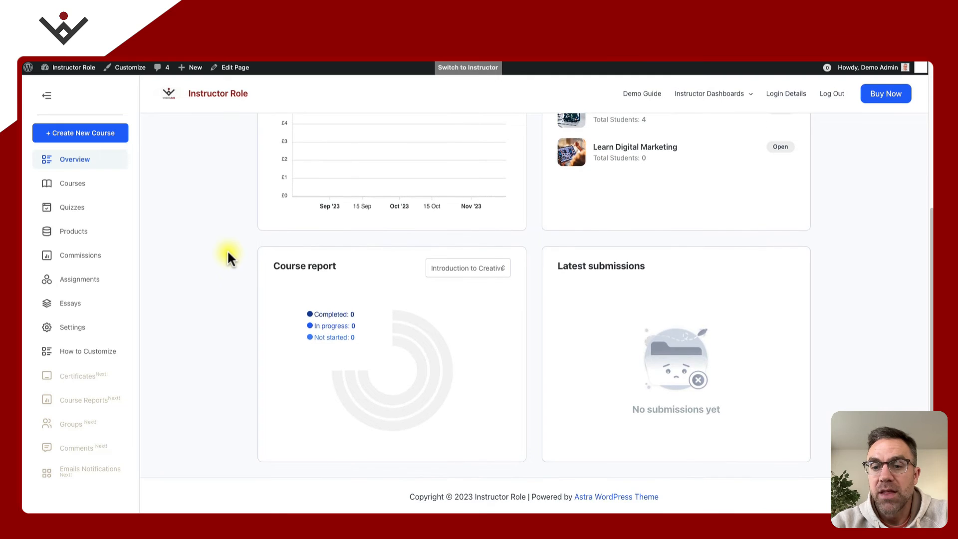
scroll(228, 257, "up", 2)
scroll(228, 256, "up", 3)
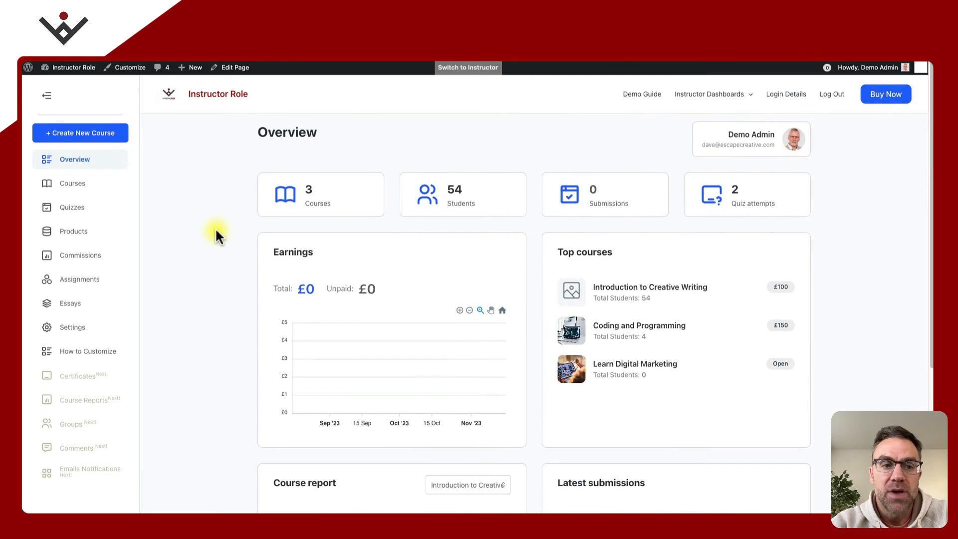
scroll(235, 244, "down", 4)
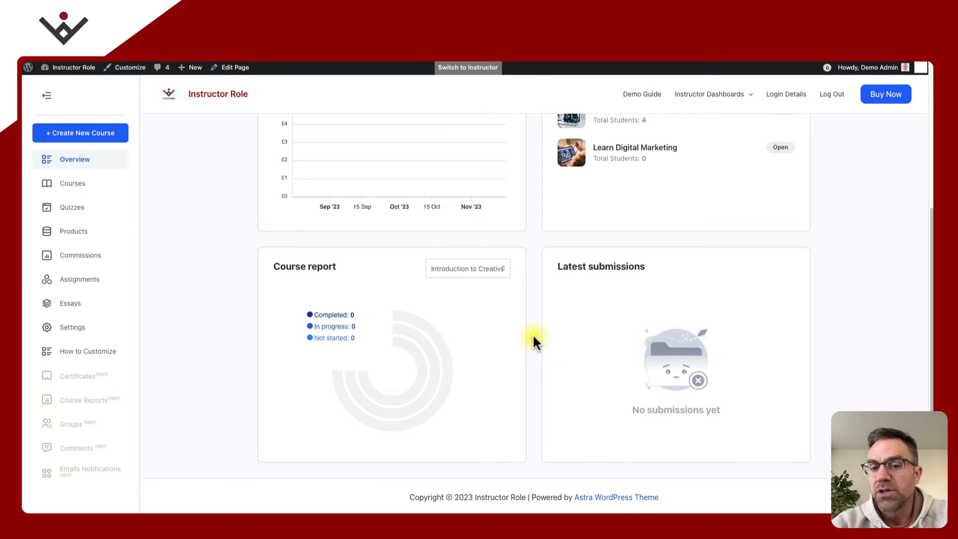
scroll(532, 334, "up", 4)
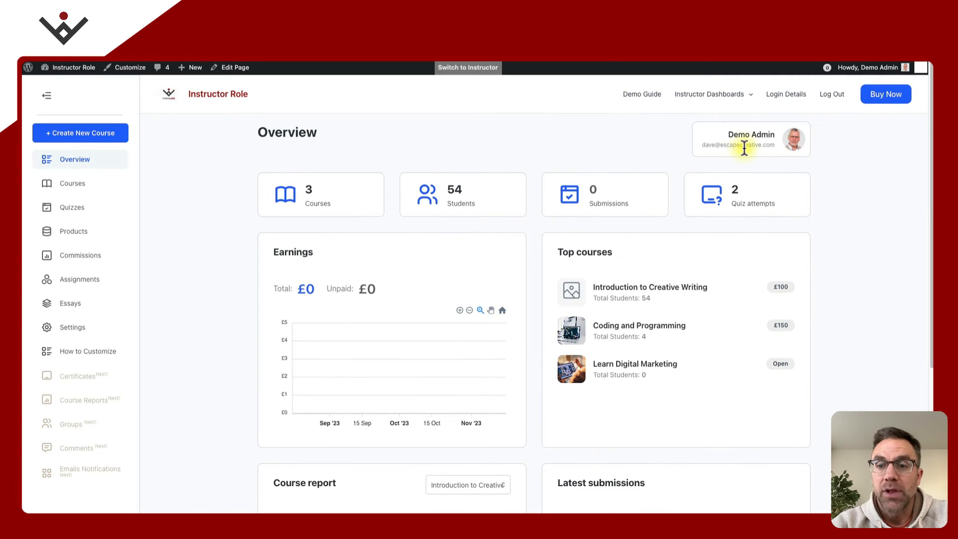
View the Courses, Quizzes and Products pages of the admin frontend dashboard.
left_click(102, 190)
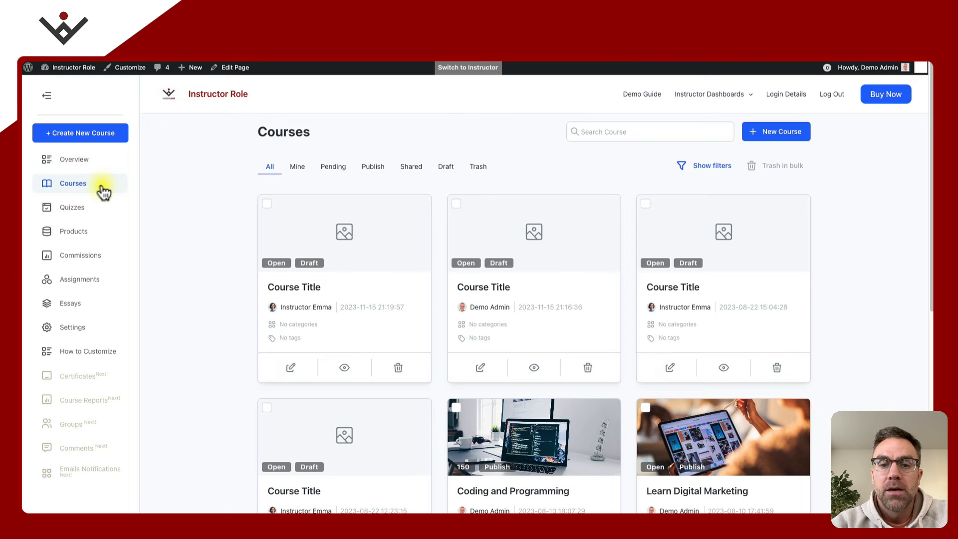
left_click(94, 208)
left_click(90, 231)
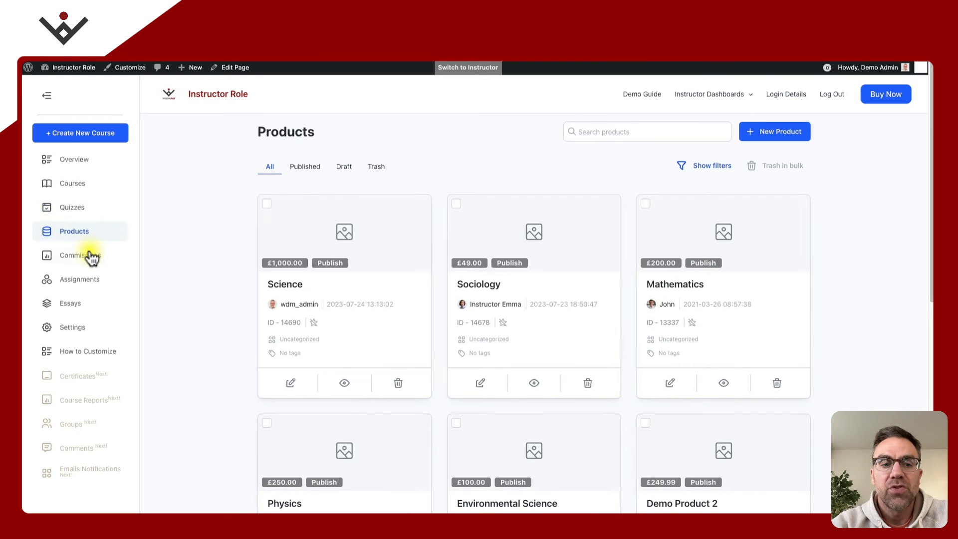
View the admin dashboard's Commissions page and examine its earnings, commissions summary, orders and payout history.
left_click(90, 255)
scroll(210, 260, "down", 7)
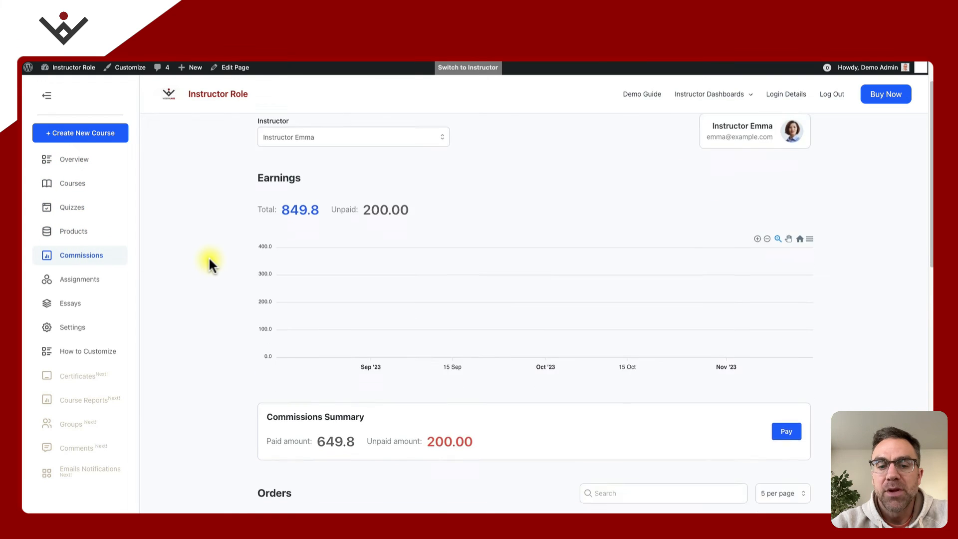
scroll(209, 261, "down", 6)
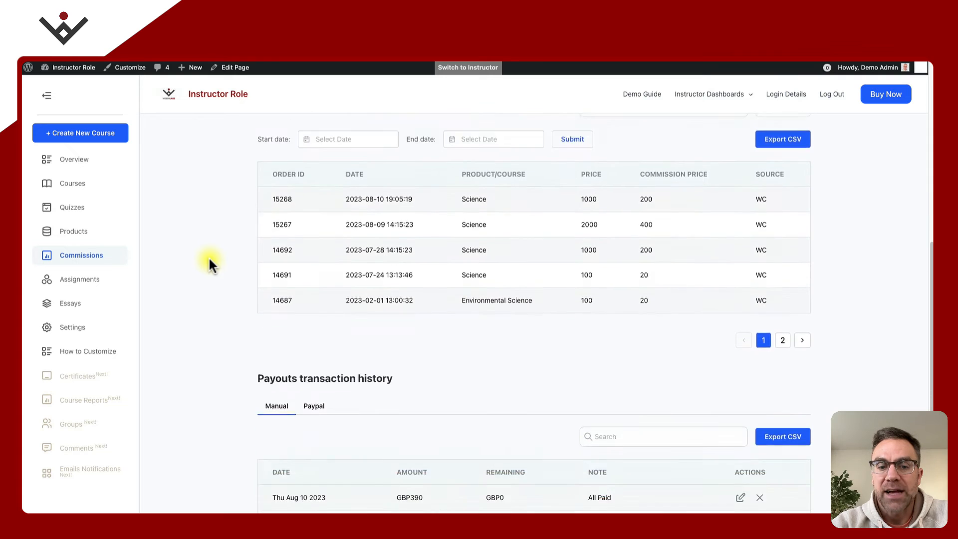
scroll(209, 260, "up", 13)
View the Assignments, Essays and Settings pages of the admin frontend dashboard.
left_click(92, 282)
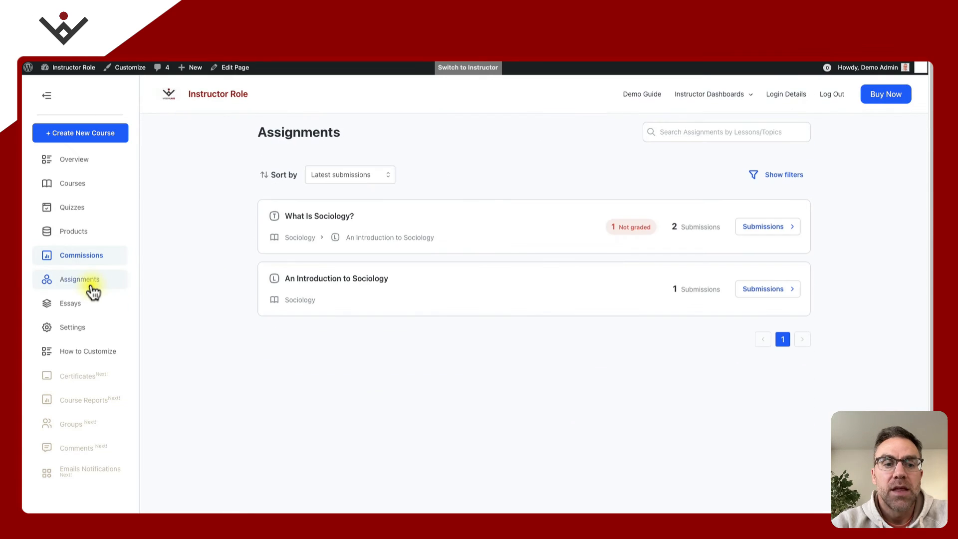
left_click(84, 312)
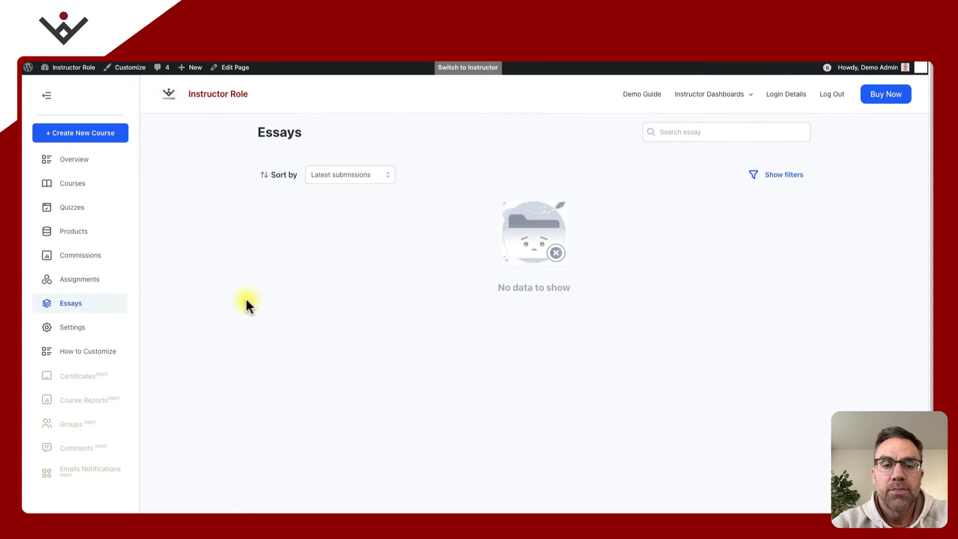
left_click(86, 328)
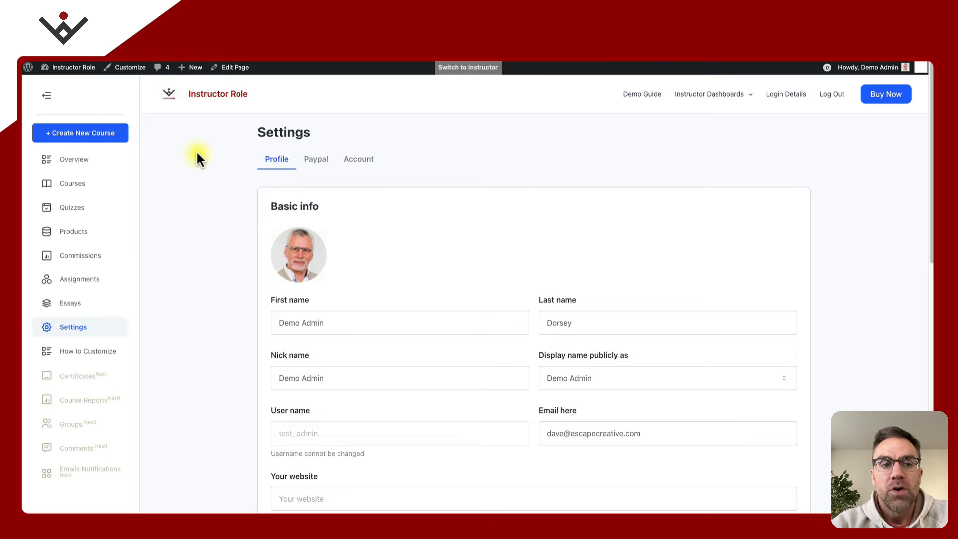
Collapse the admin dashboard's navigation sidebar and expand it again.
left_click(47, 98)
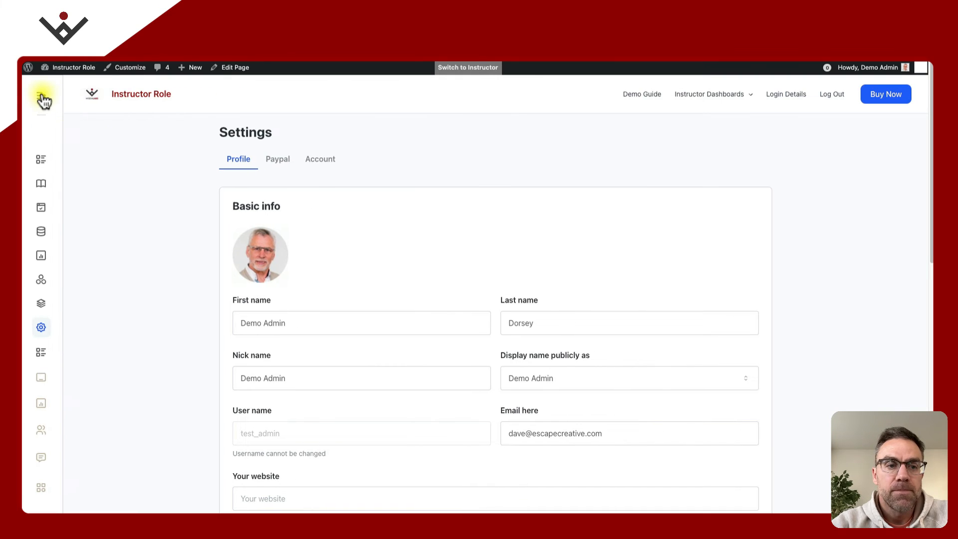
left_click(42, 98)
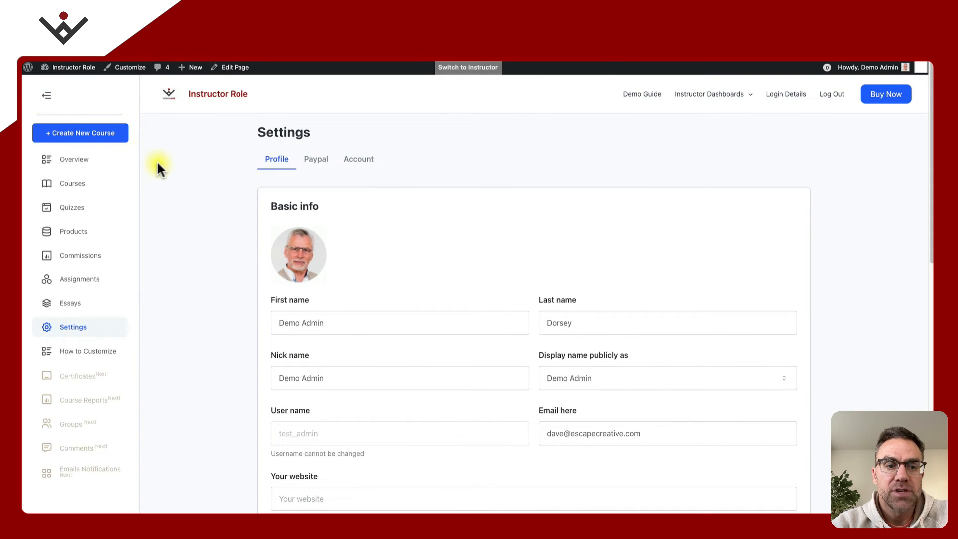
left_click(44, 99)
left_click(44, 100)
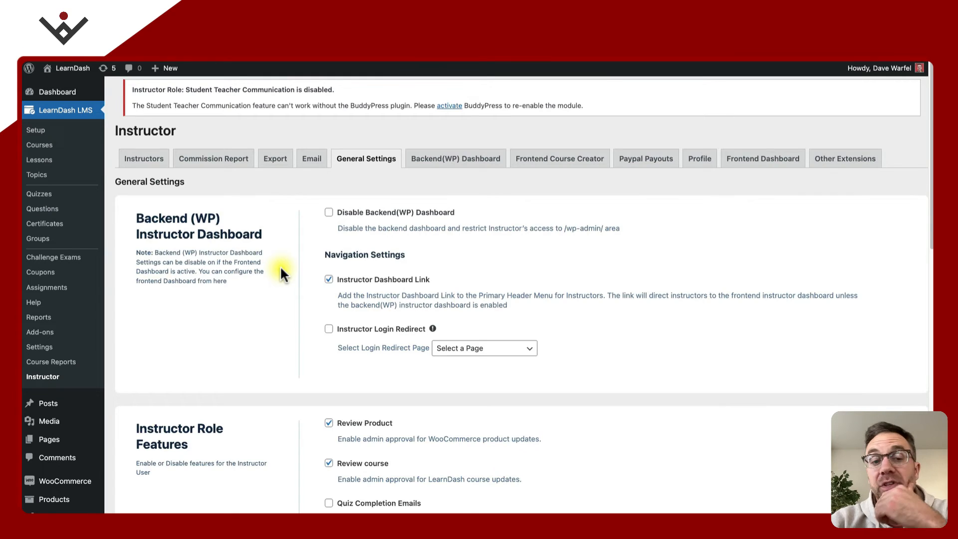
Review the instructor role features in the general settings, switching Quiz Completion Emails on and back off.
scroll(280, 266, "down", 1)
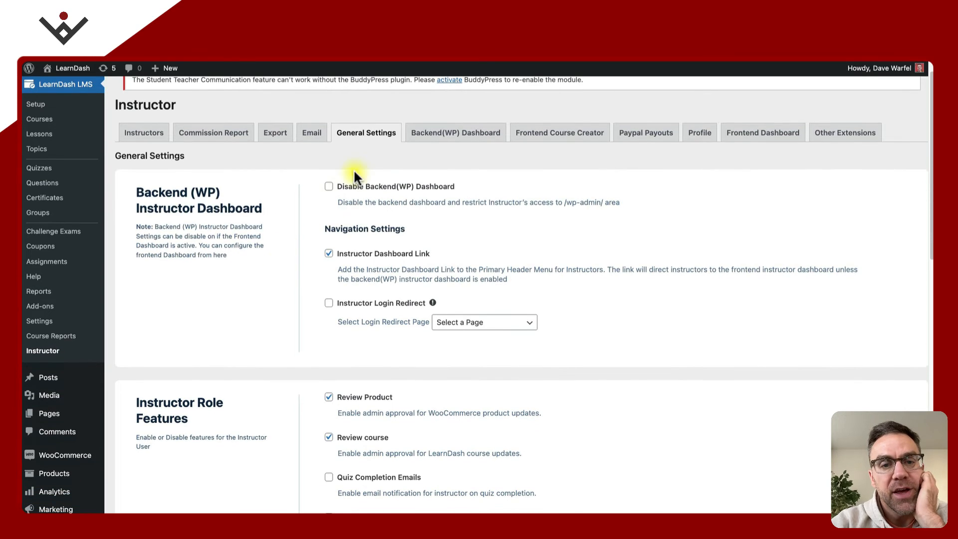
scroll(301, 274, "down", 5)
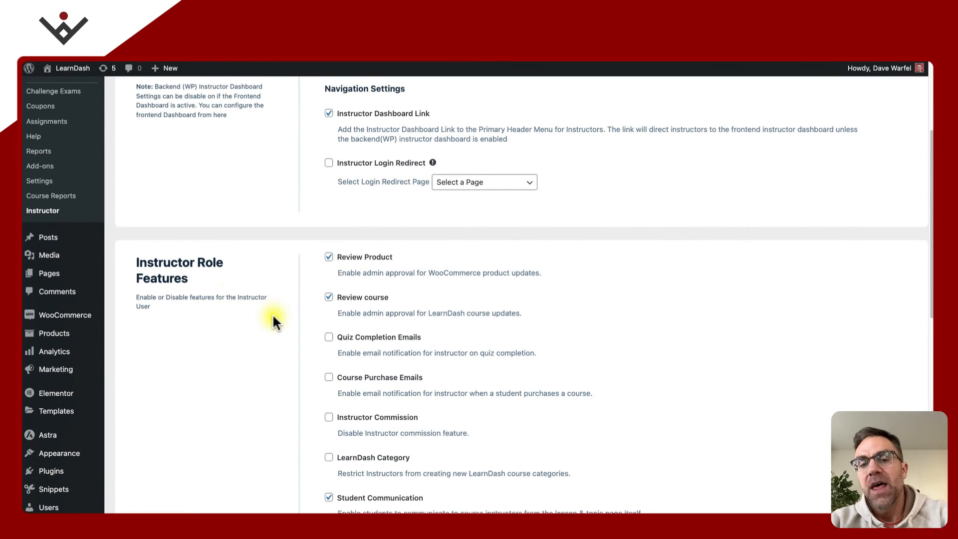
scroll(273, 318, "down", 2)
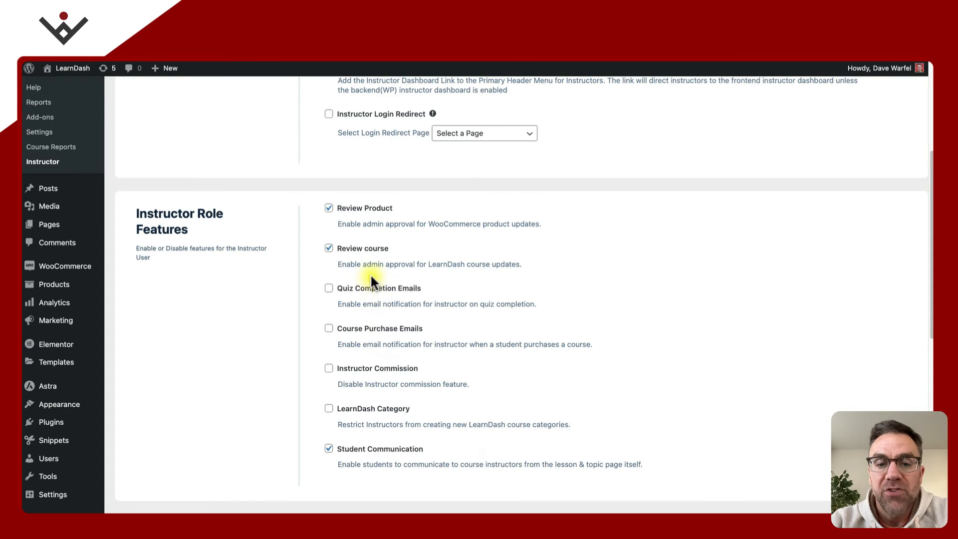
left_click(328, 289)
left_click(330, 289)
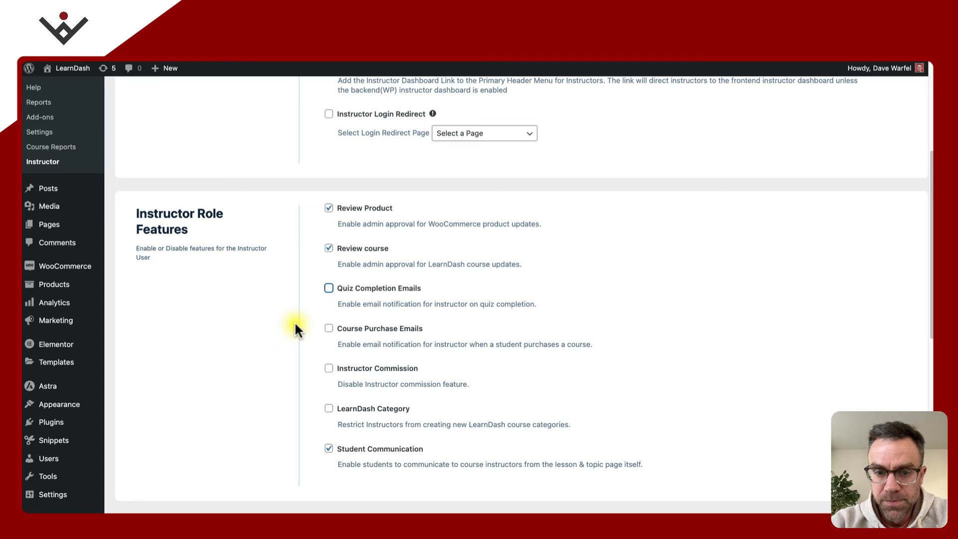
Open the instructor e-mail settings and view the Course, Product, Course Purchase and Quiz Completion notifications.
scroll(294, 321, "up", 5)
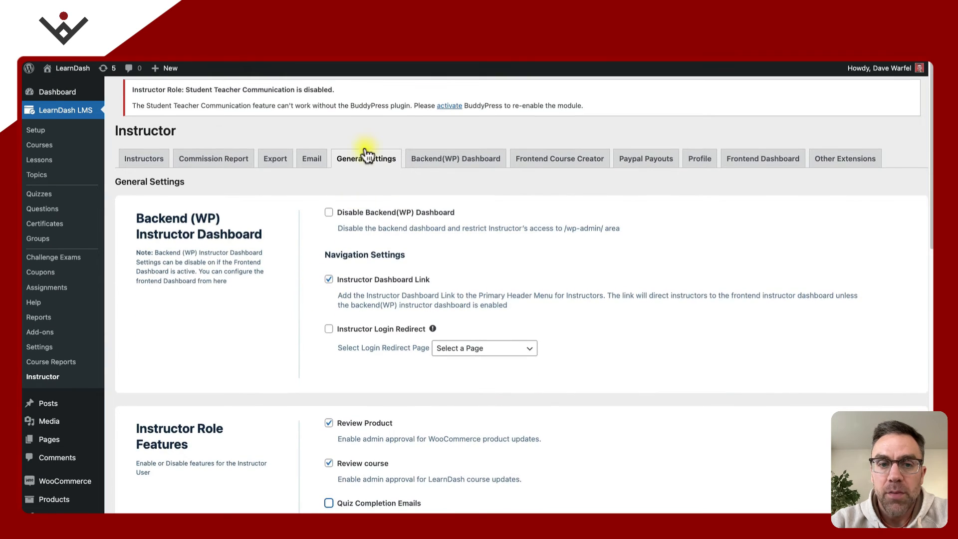
left_click(313, 159)
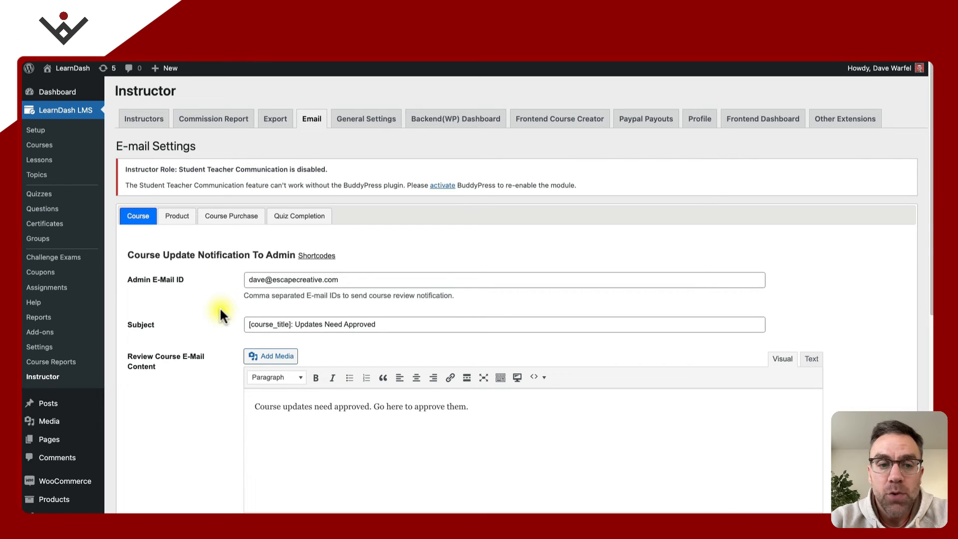
scroll(220, 308, "down", 1)
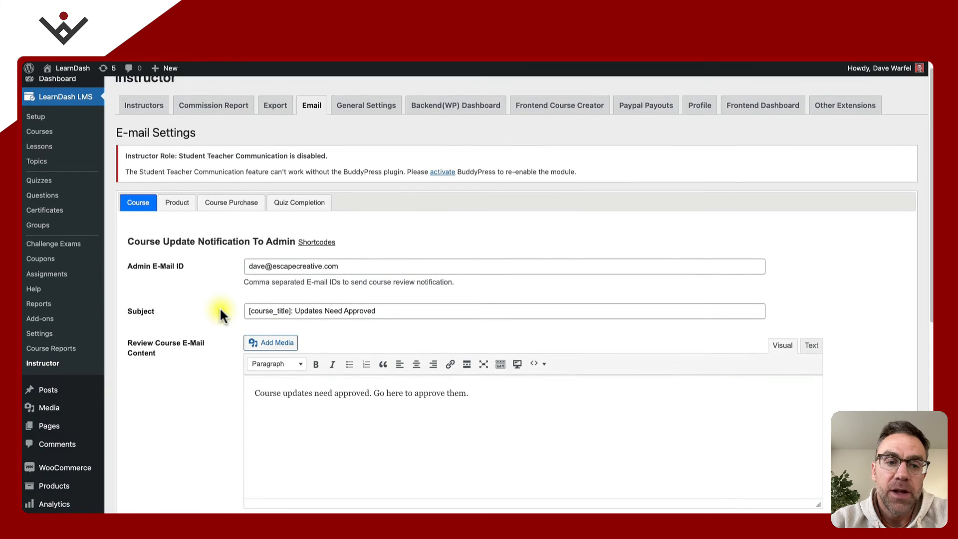
scroll(220, 308, "up", 1)
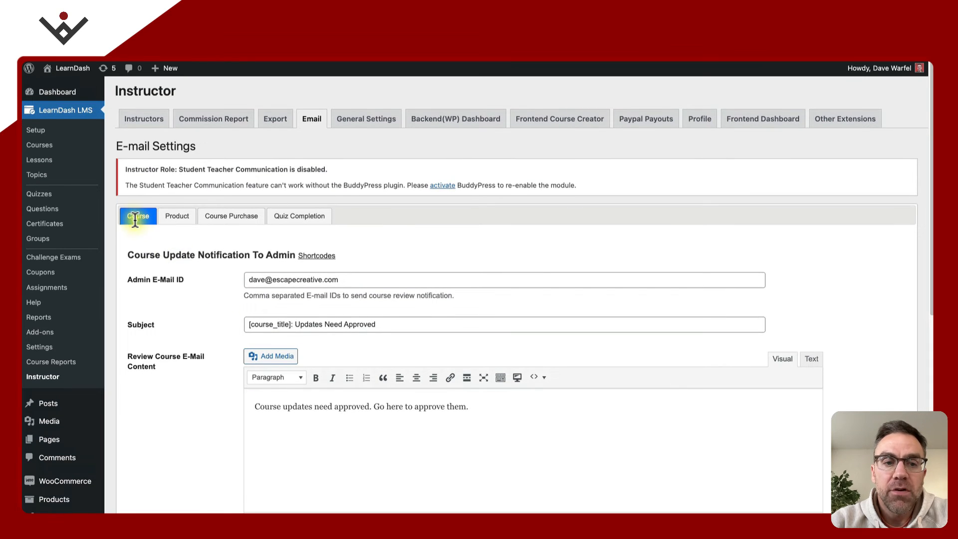
left_click(177, 220)
left_click(230, 218)
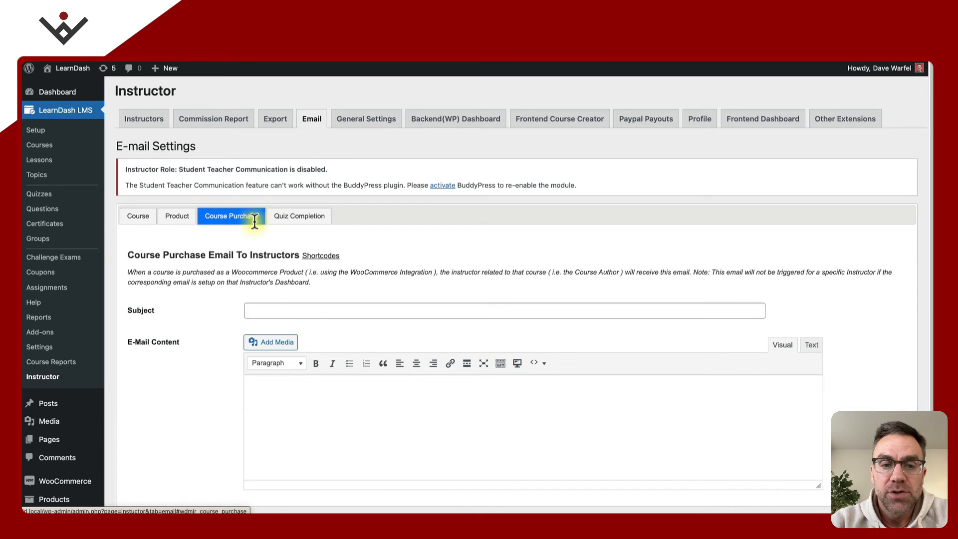
left_click(300, 216)
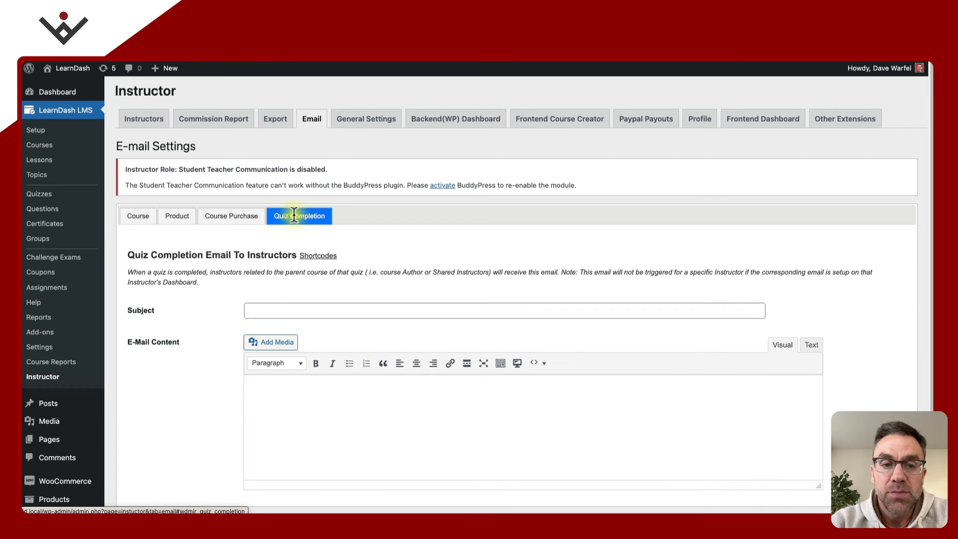
Compare the Course Purchase and Quiz Completion e-mails sent to instructors.
left_click(229, 221)
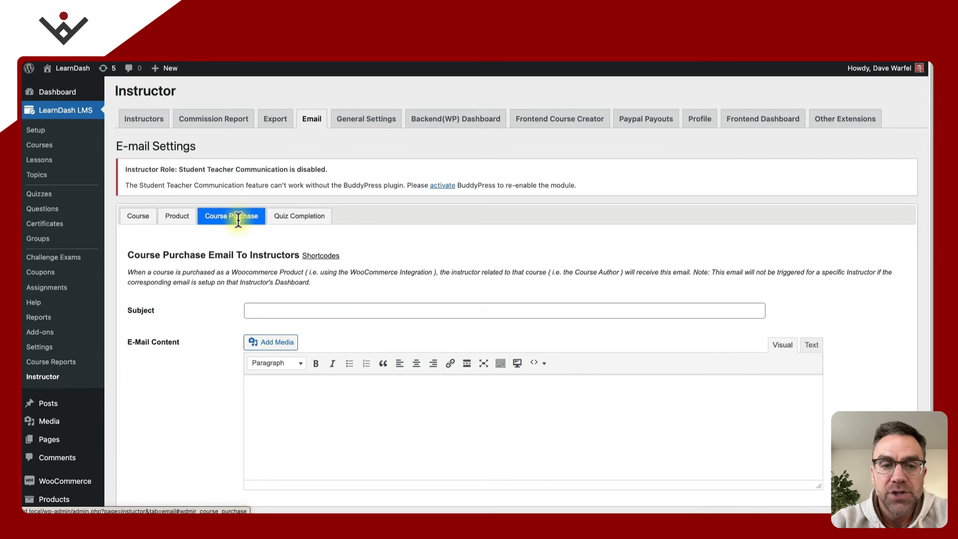
left_click(302, 216)
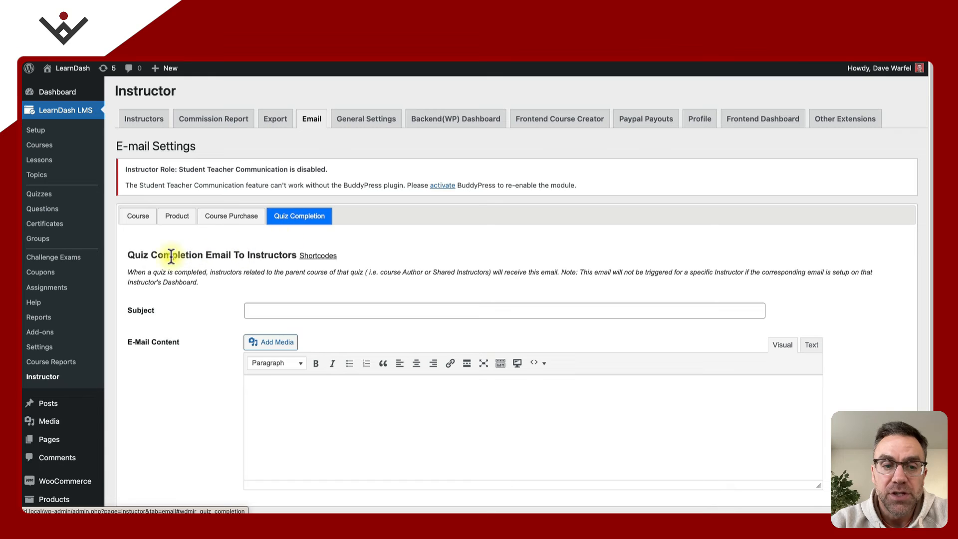
left_click_drag(128, 256, 273, 256)
left_click(273, 256)
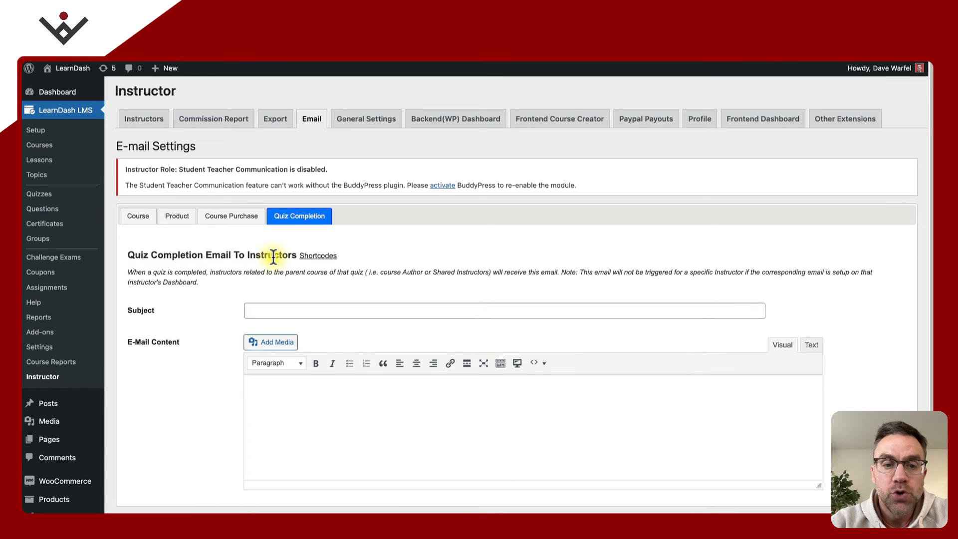
left_click(244, 216)
Return to the general settings and check the Quiz Completion and Course Purchase e-mail options.
left_click(356, 122)
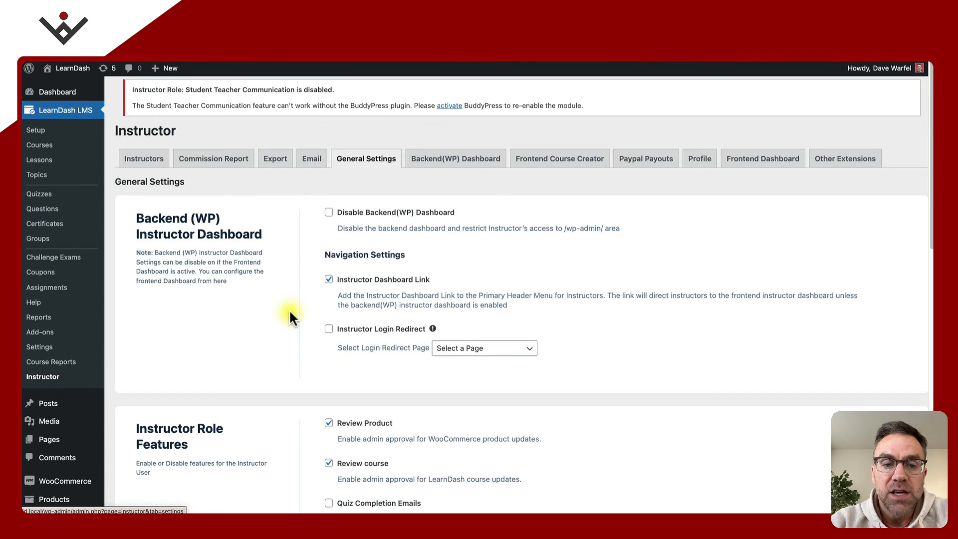
scroll(289, 325, "down", 5)
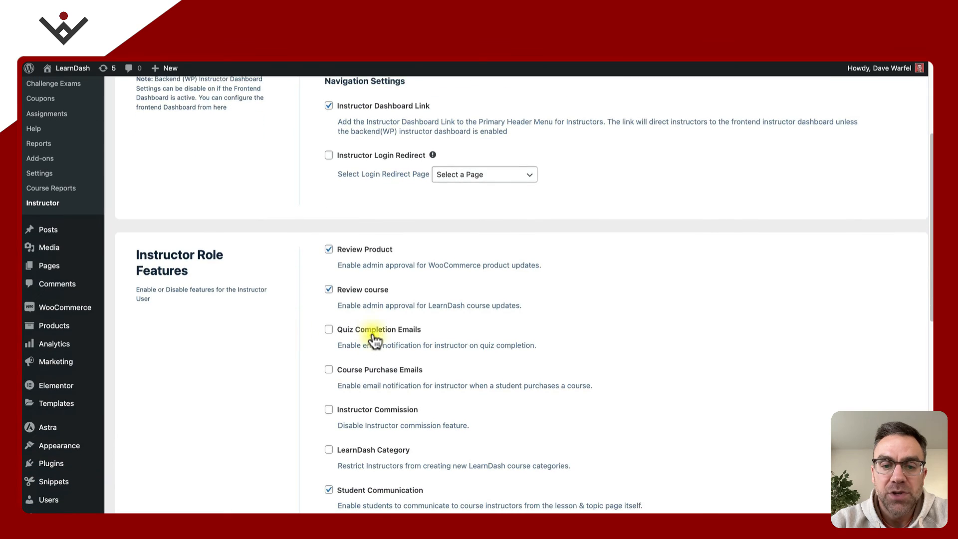
scroll(280, 187, "up", 1)
scroll(272, 175, "up", 5)
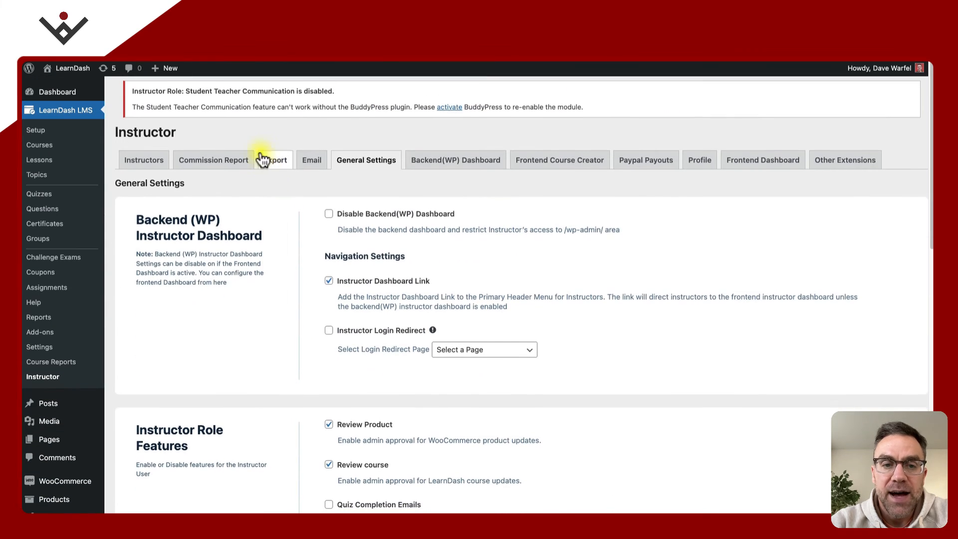
Reopen the e-mail settings and inspect the subject and content fields of the Quiz Completion e-mail.
left_click(304, 156)
left_click(237, 217)
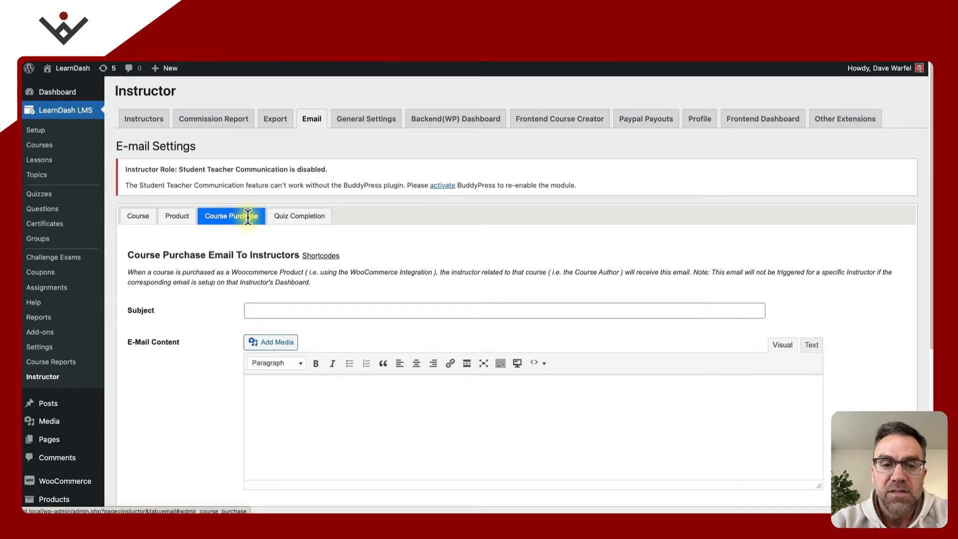
left_click(298, 215)
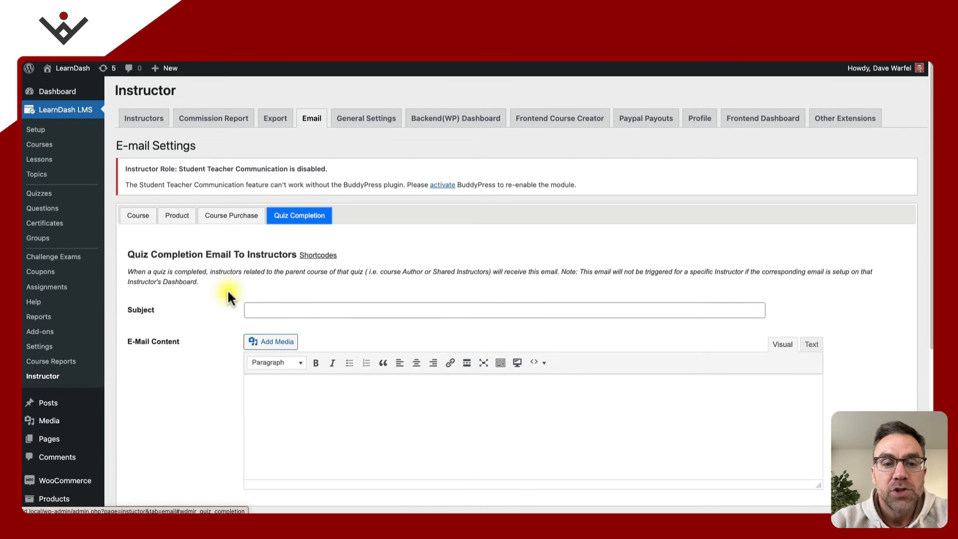
scroll(228, 294, "down", 3)
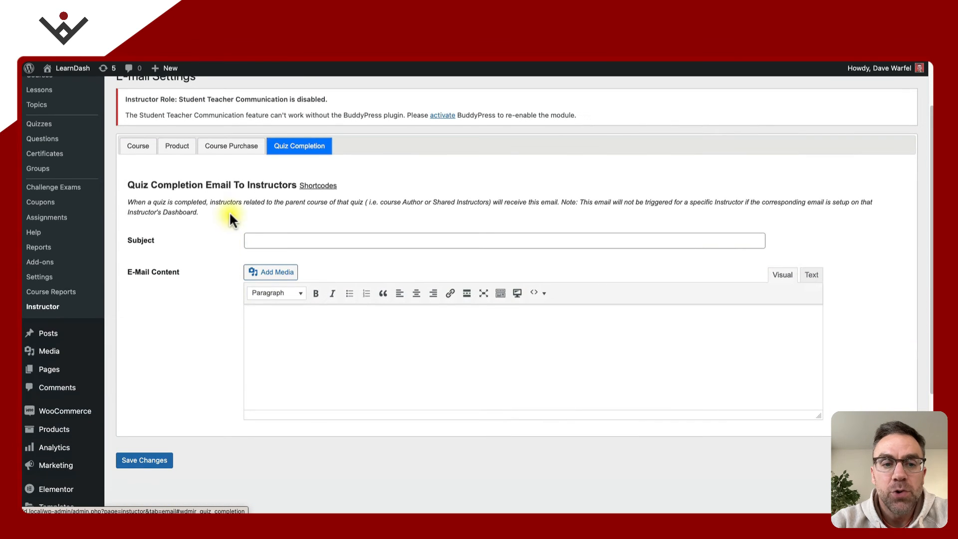
left_click(267, 239)
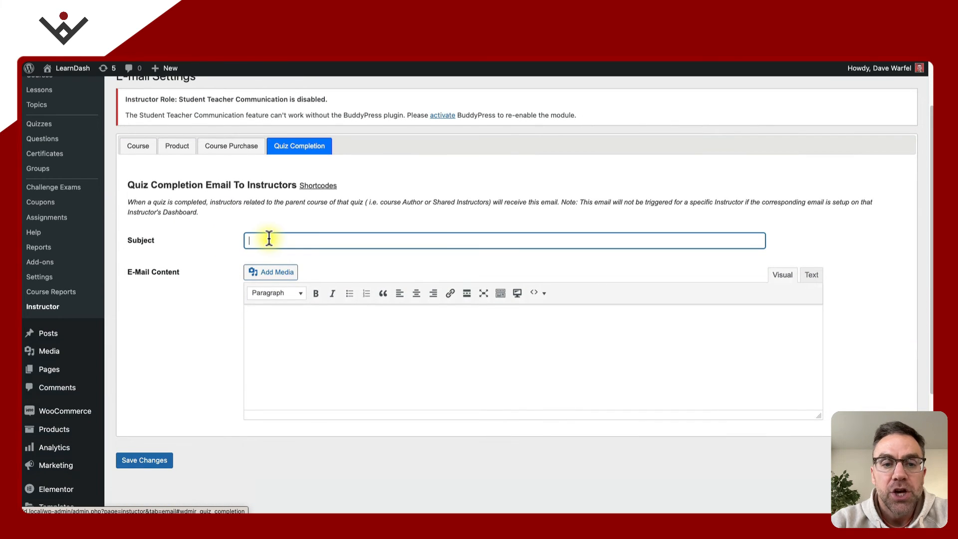
left_click(272, 327)
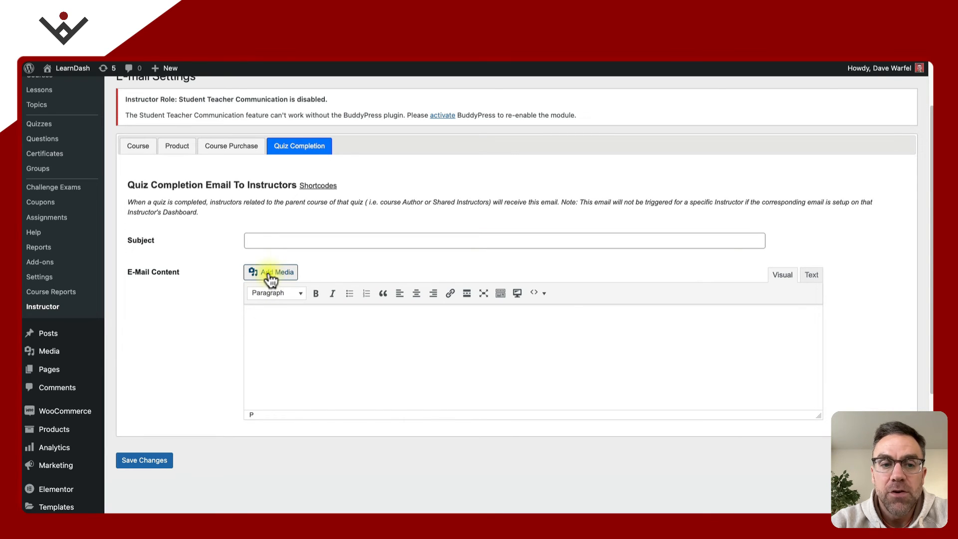
View the list of shortcodes available for the Quiz Completion e-mail, then close it.
left_click(318, 186)
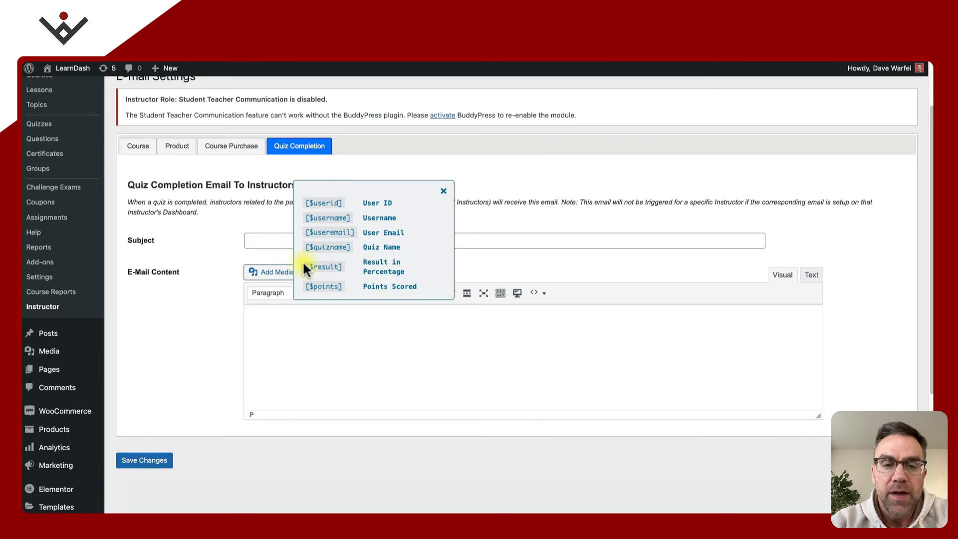
left_click(444, 193)
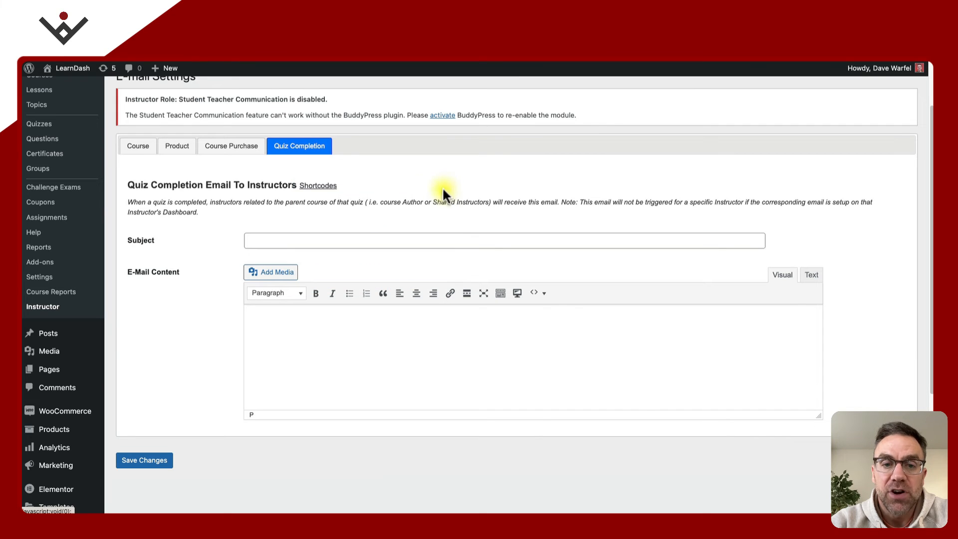
left_click(317, 186)
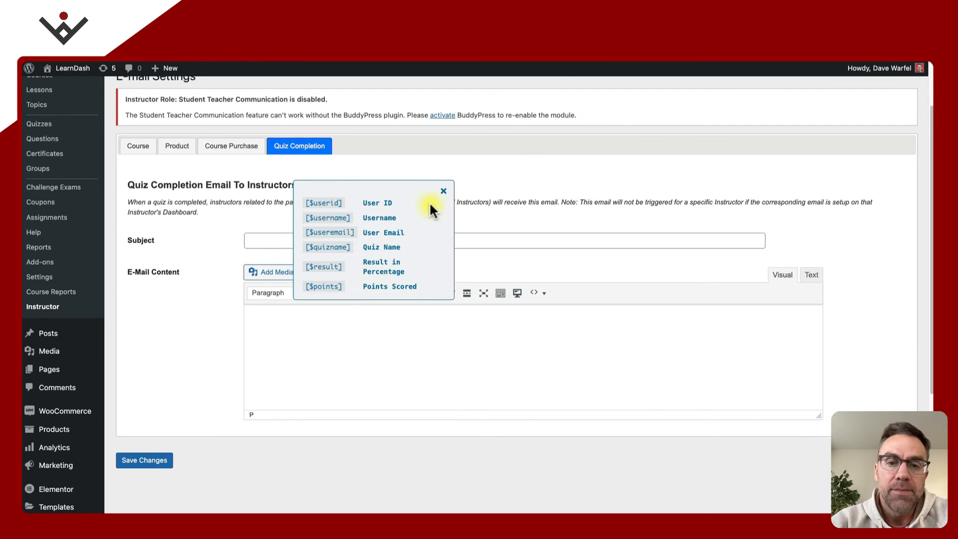
left_click(446, 193)
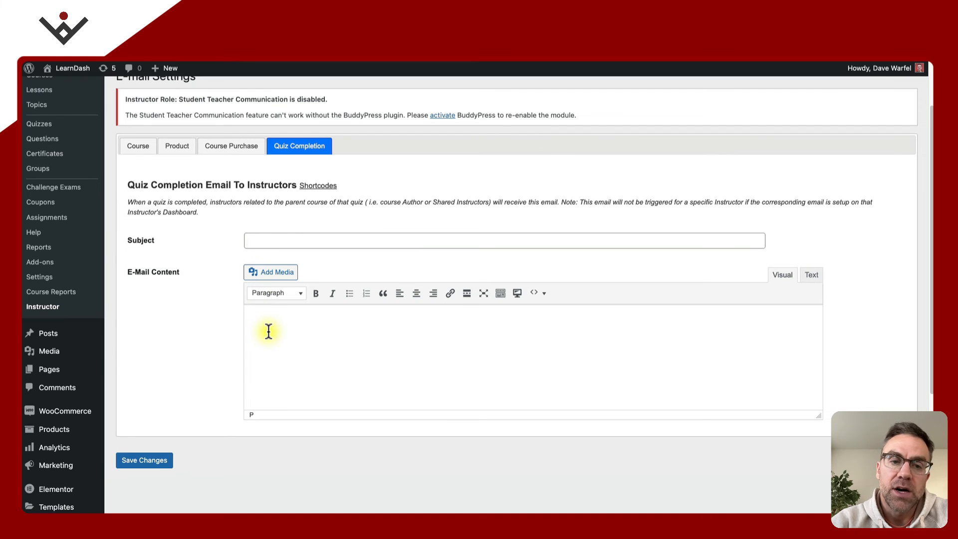
Inspect the Course Purchase e-mail's subject and content fields and view its available shortcodes.
left_click(231, 146)
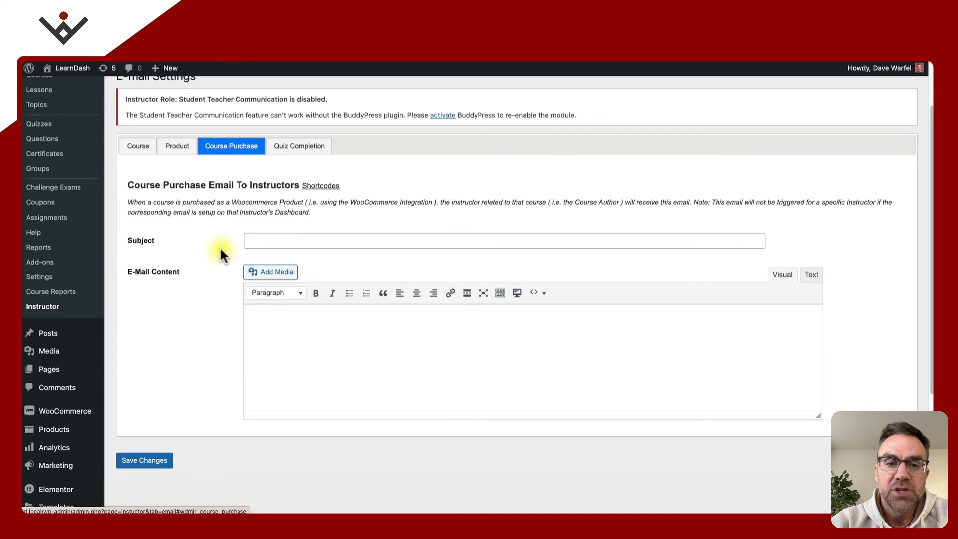
scroll(220, 246, "up", 1)
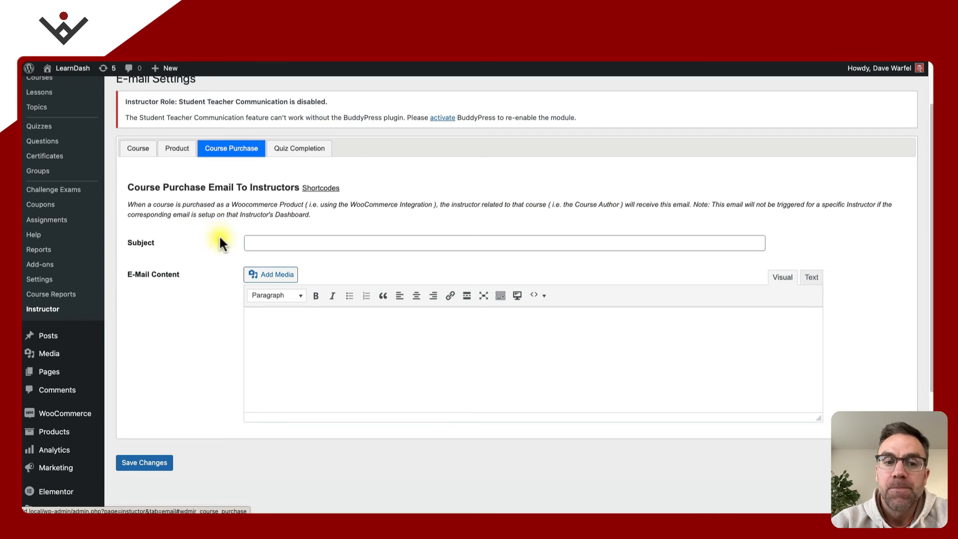
left_click(271, 240)
left_click(271, 325)
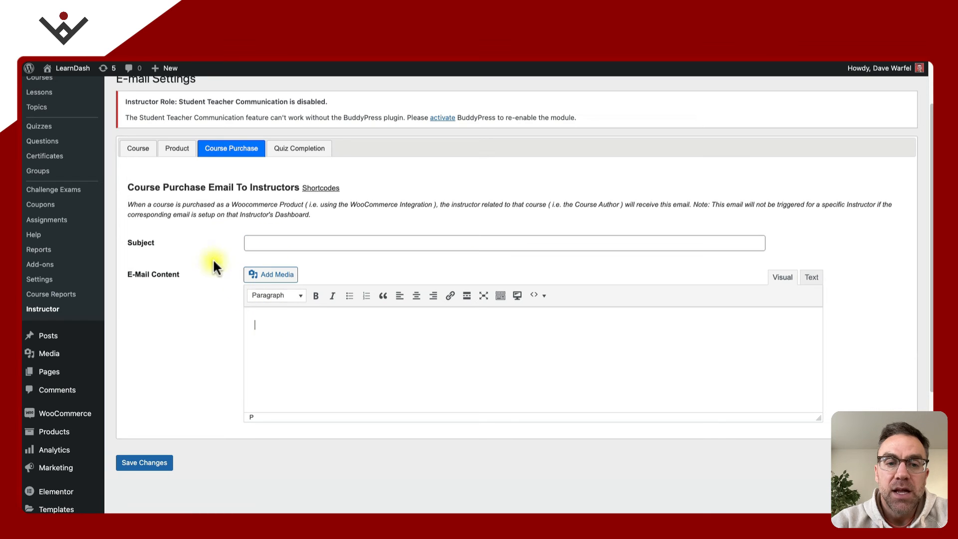
left_click(318, 190)
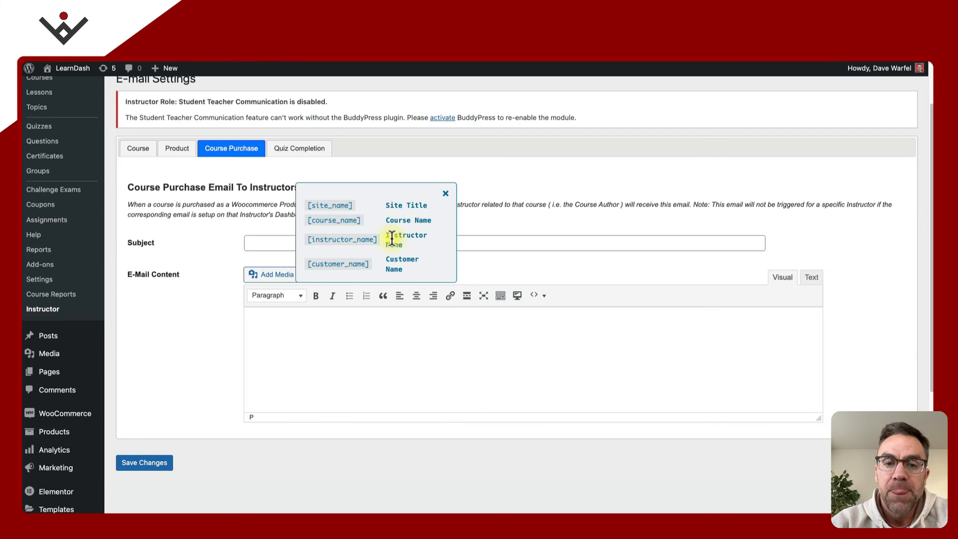
left_click(447, 196)
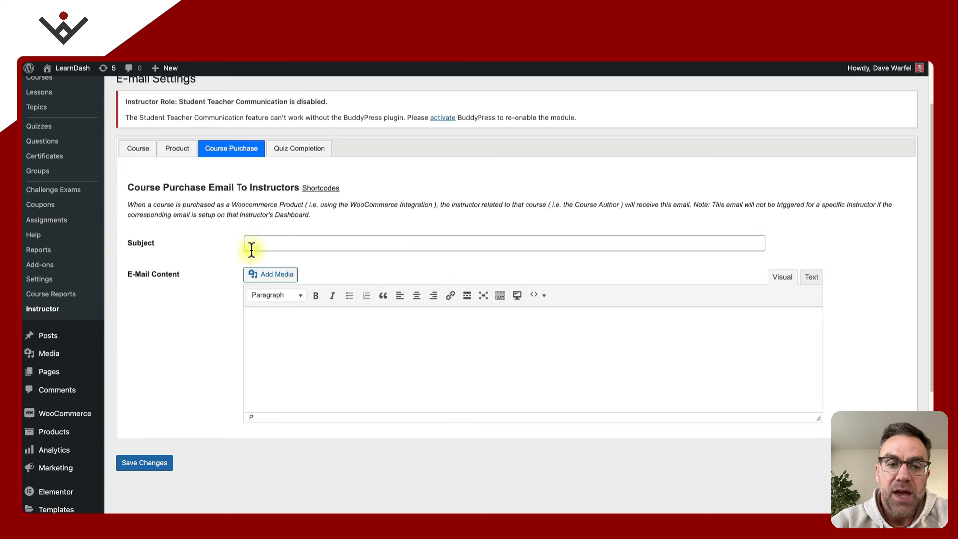
scroll(204, 309, "up", 1)
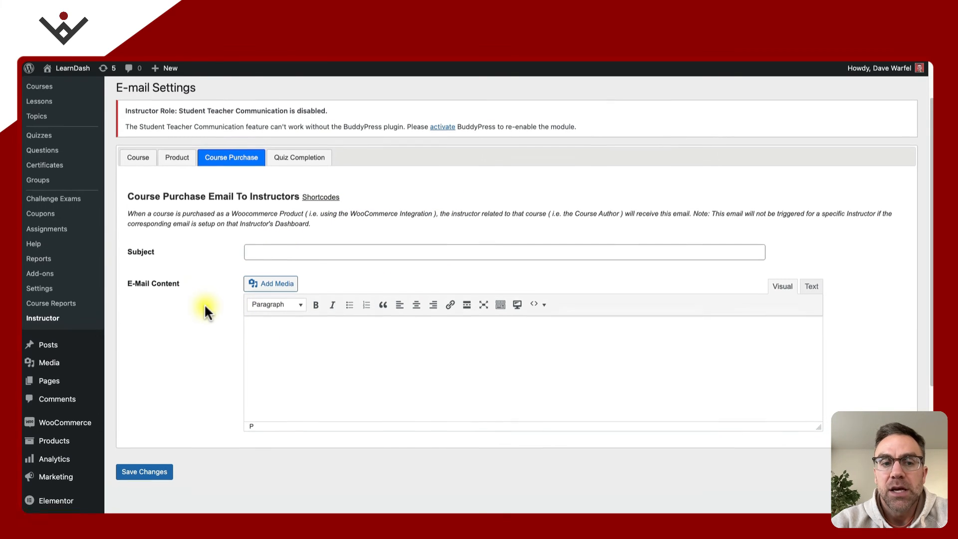
View the Product and Course update notification e-mails, focusing on the product notification's Admin E-Mail ID field.
left_click(174, 167)
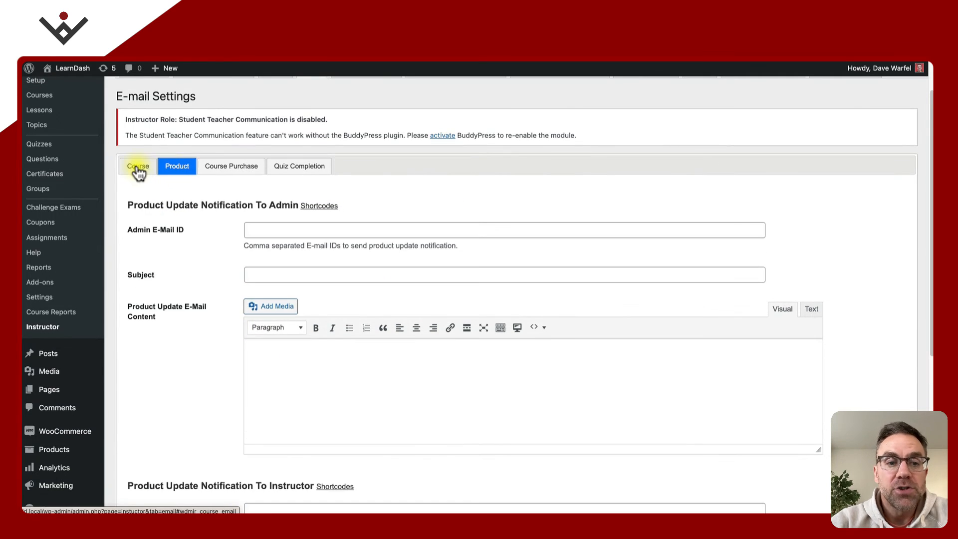
left_click(137, 168)
left_click(175, 167)
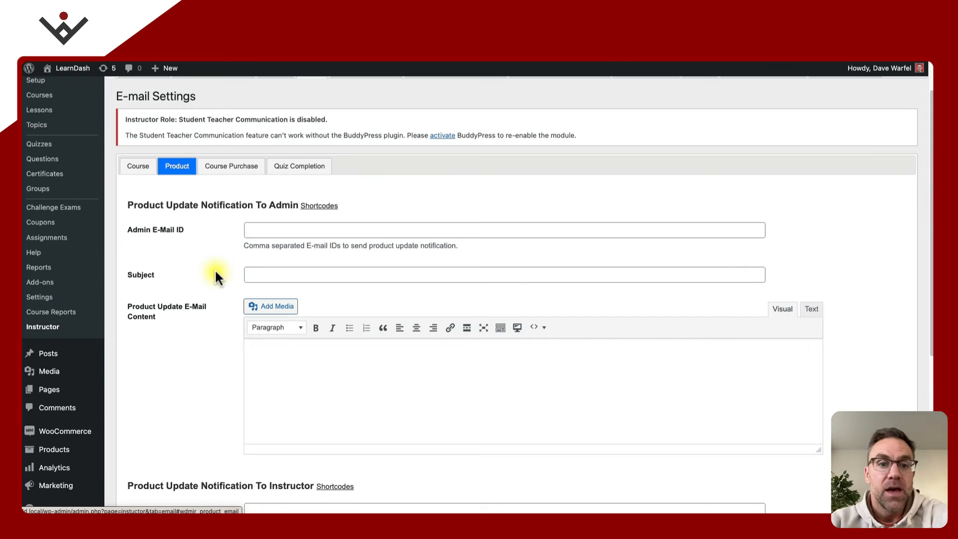
scroll(215, 269, "down", 1)
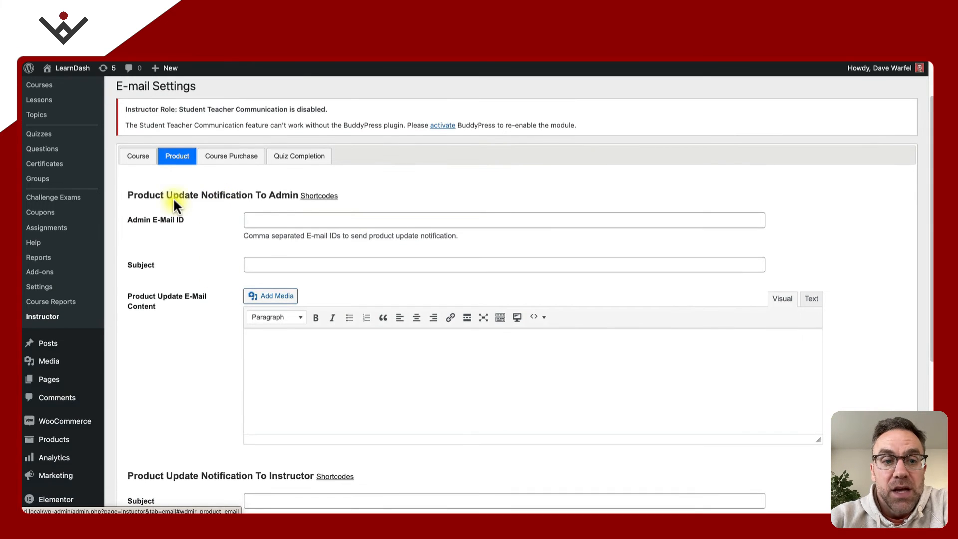
left_click(272, 222)
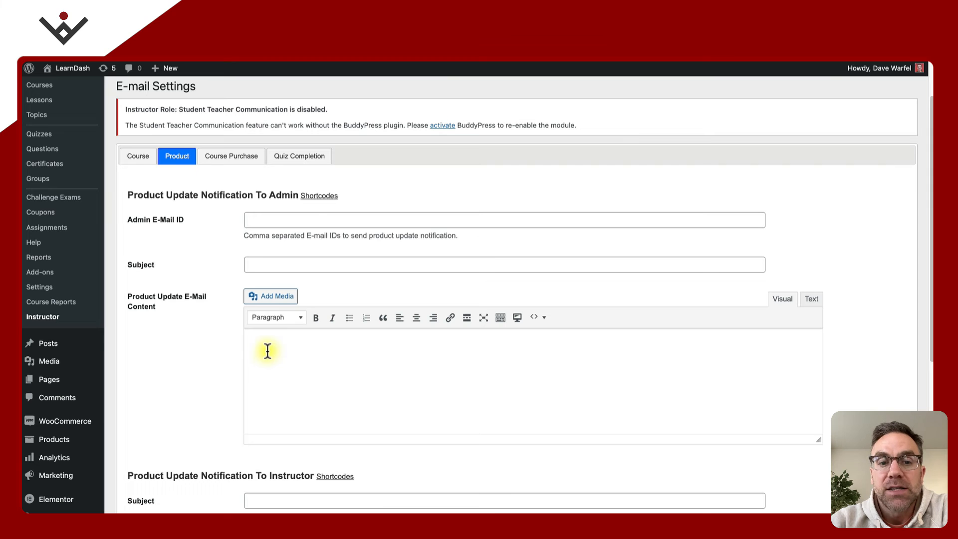
View the shortcodes for the admin product update notification, then inspect the admin and instructor product e-mail fields.
left_click(319, 196)
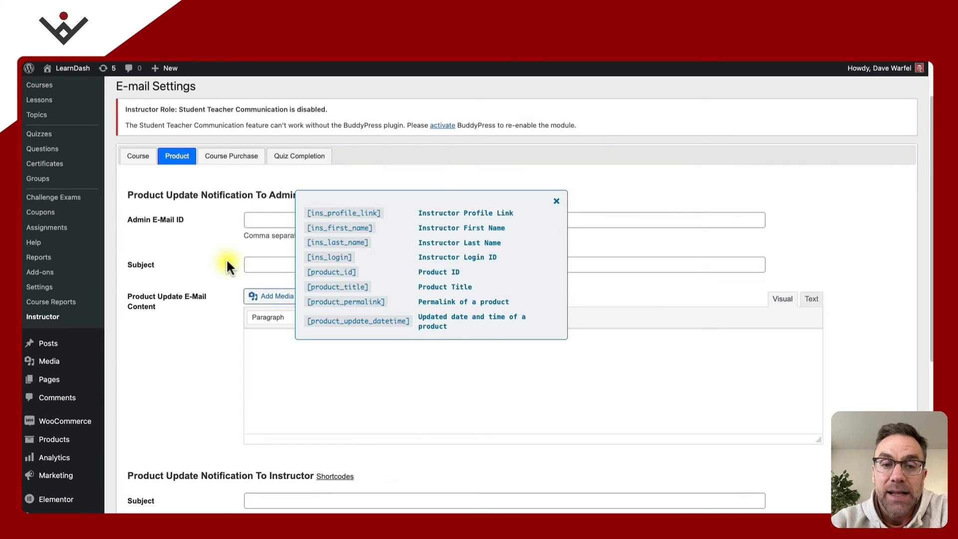
left_click(557, 202)
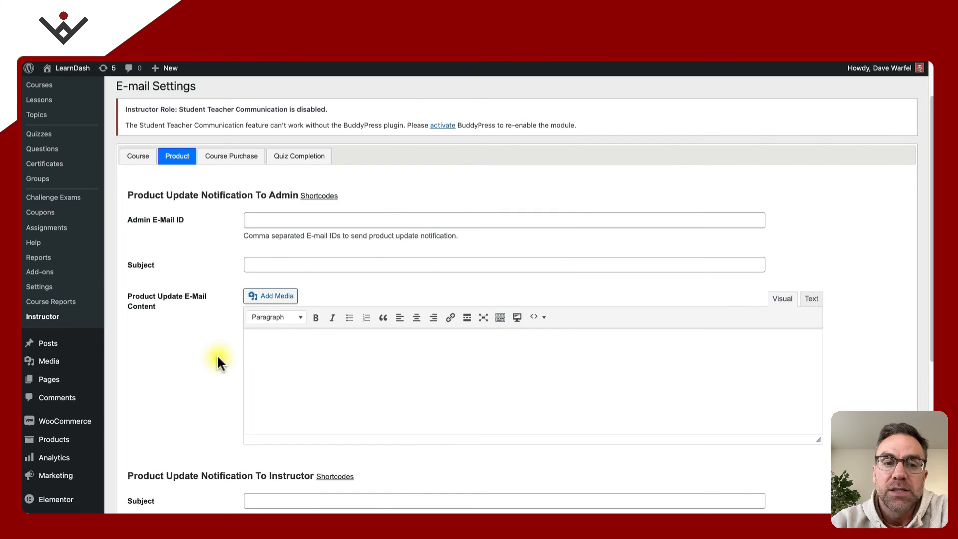
scroll(217, 357, "down", 2)
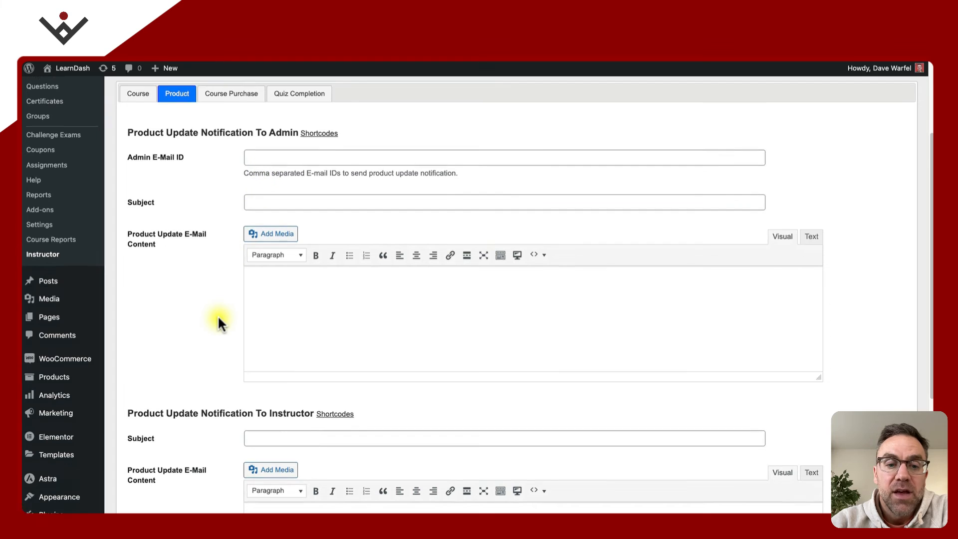
scroll(218, 320, "down", 6)
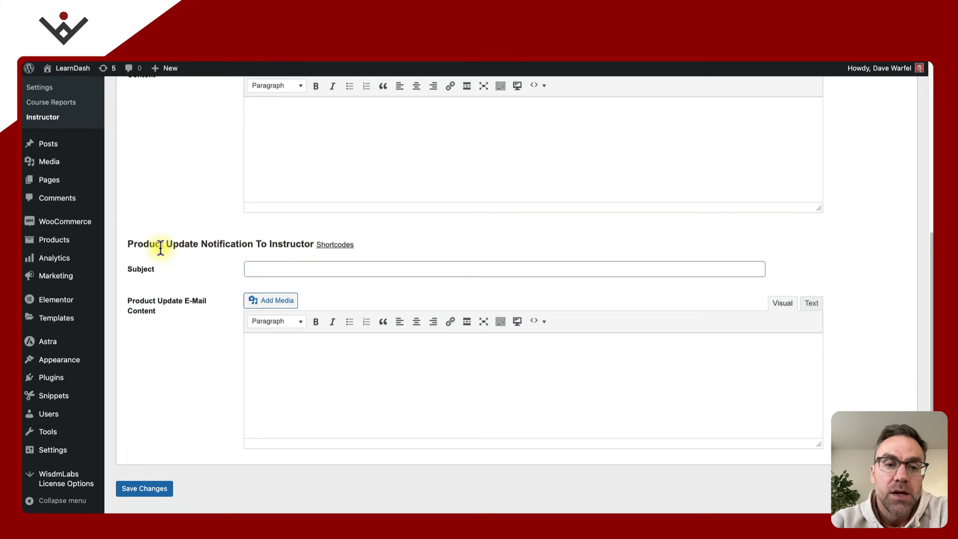
scroll(227, 264, "up", 10)
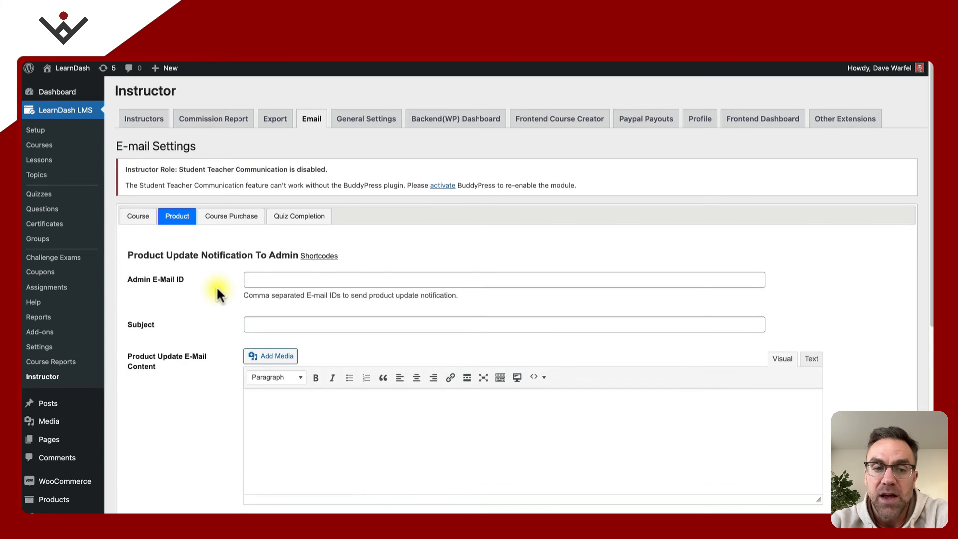
left_click(250, 274)
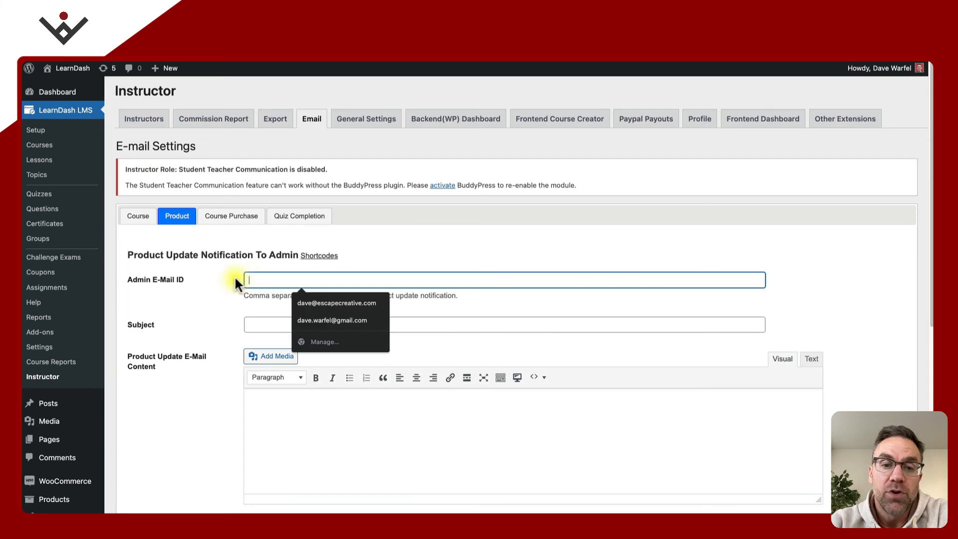
left_click(235, 277)
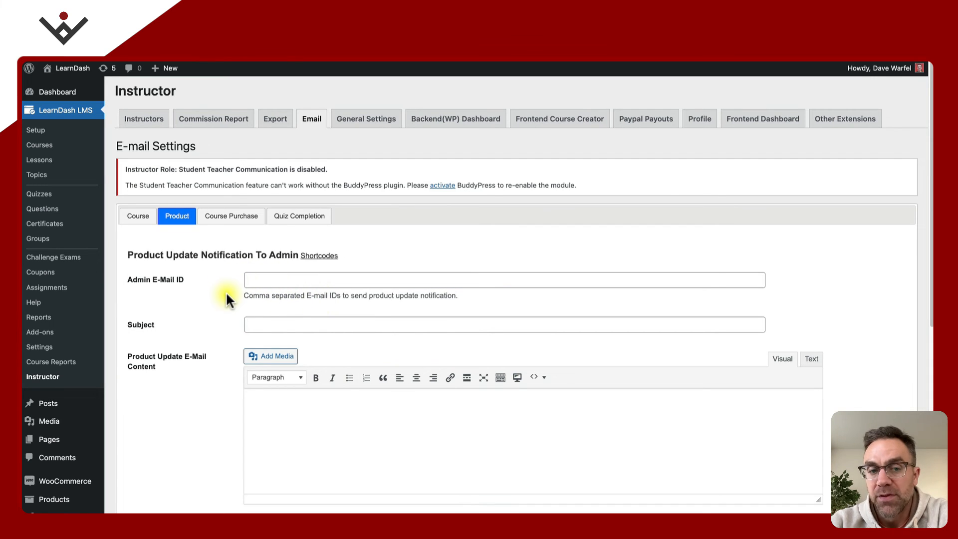
Inspect the recipient, subject and content fields of the course update notifications to the admin and to the instructor.
left_click(137, 218)
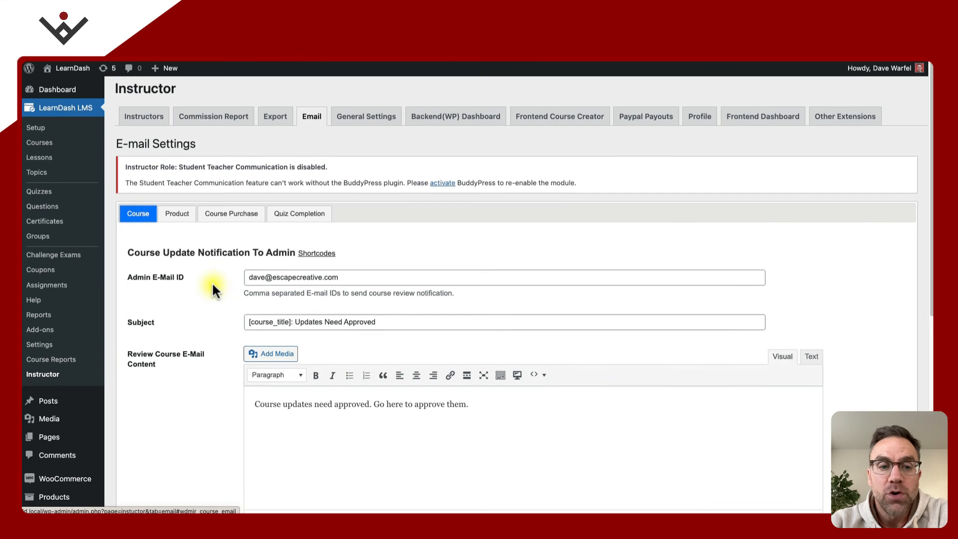
scroll(212, 282, "down", 4)
scroll(211, 281, "down", 4)
scroll(212, 281, "up", 7)
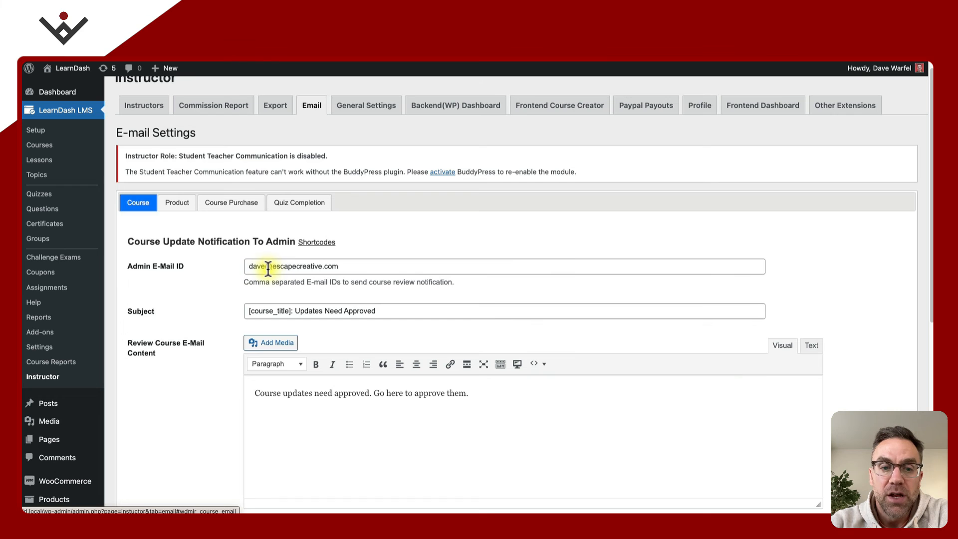
scroll(218, 268, "down", 2)
scroll(217, 268, "down", 2)
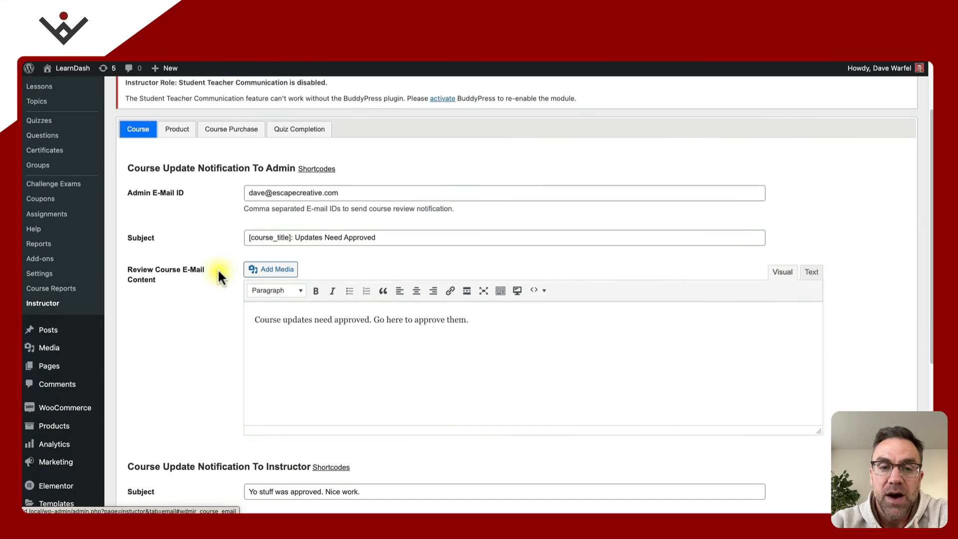
scroll(206, 297, "down", 4)
scroll(206, 297, "down", 2)
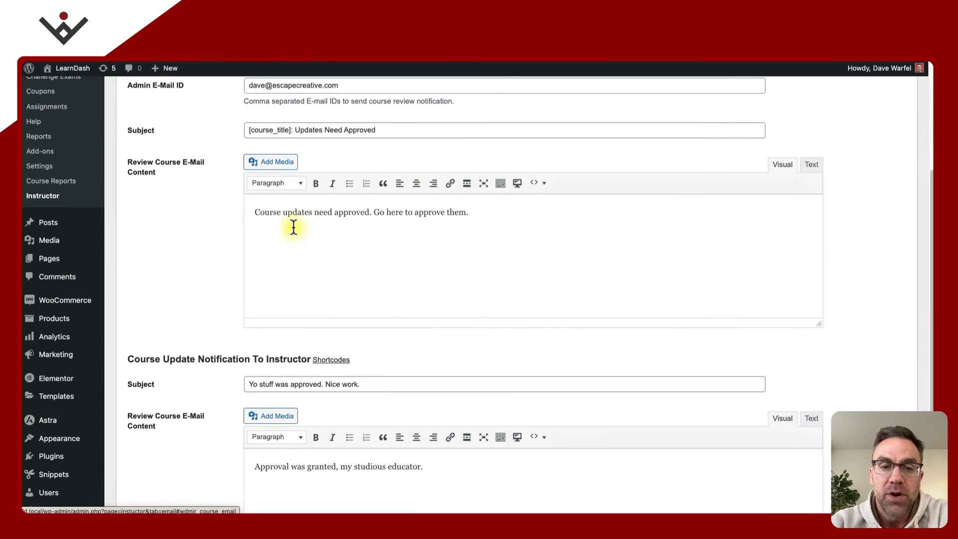
scroll(221, 274, "down", 5)
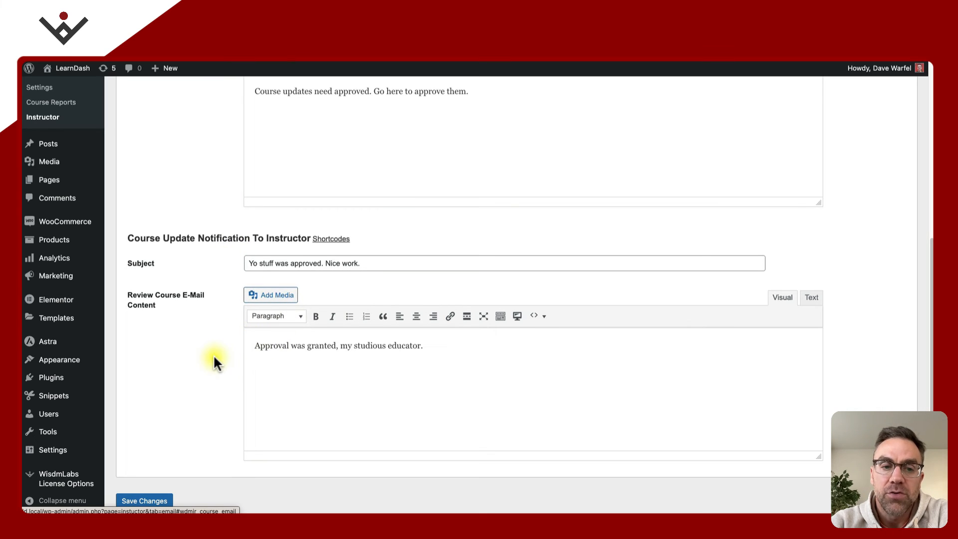
scroll(213, 354, "up", 3)
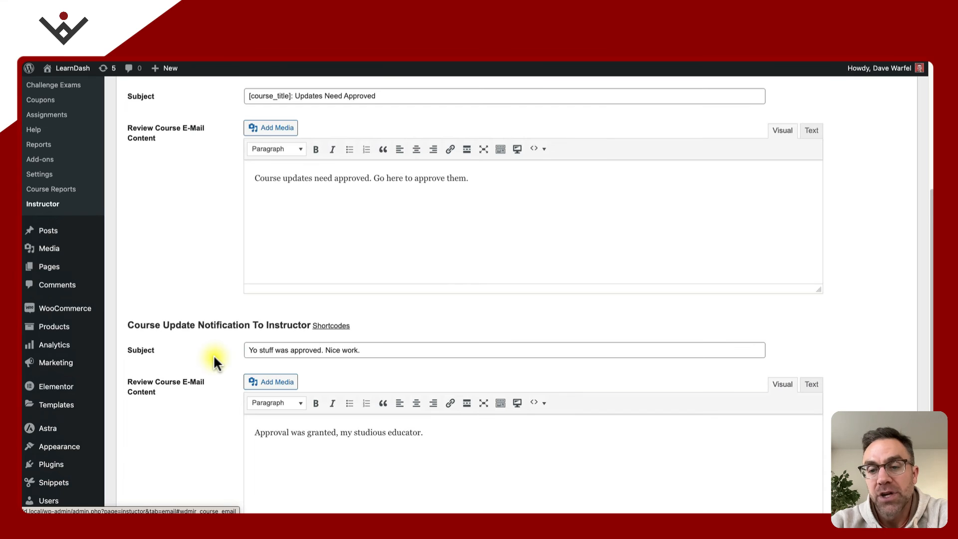
scroll(213, 355, "up", 8)
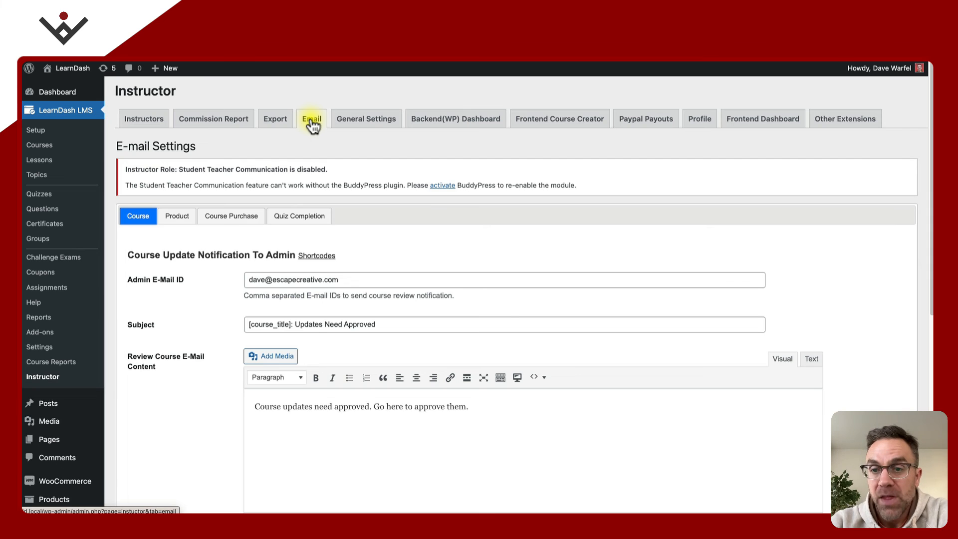
Open the PayPal payout settings and review the credential fields, the currency choices and the payout note.
left_click(645, 127)
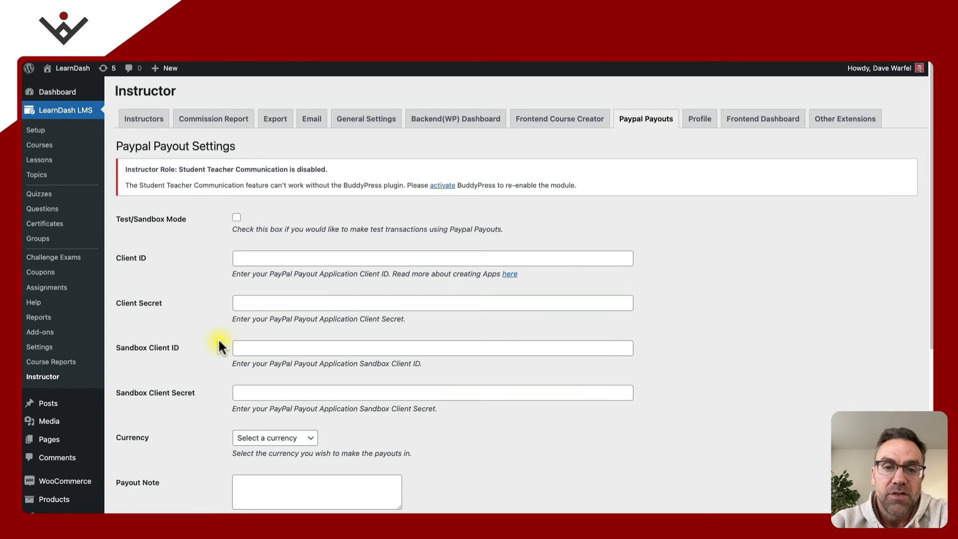
scroll(218, 319, "down", 3)
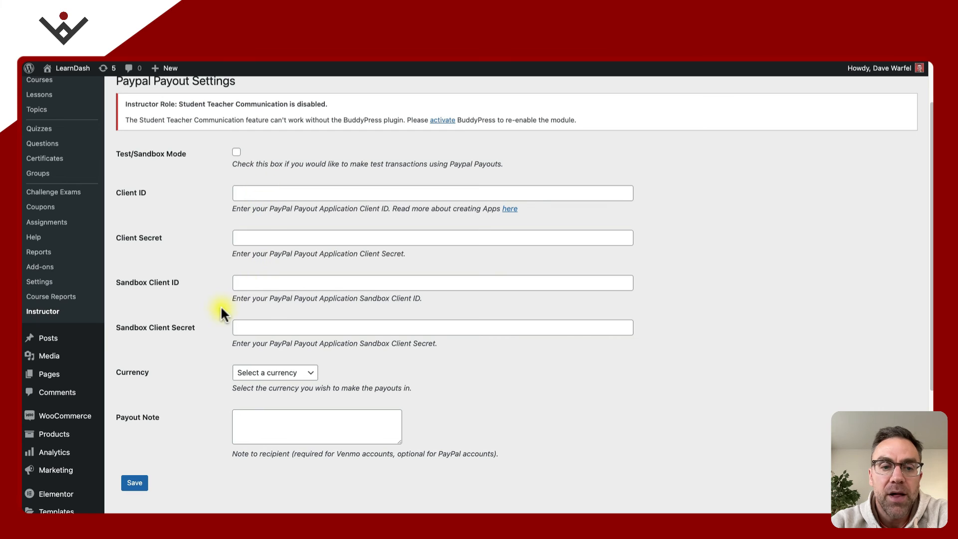
left_click(249, 369)
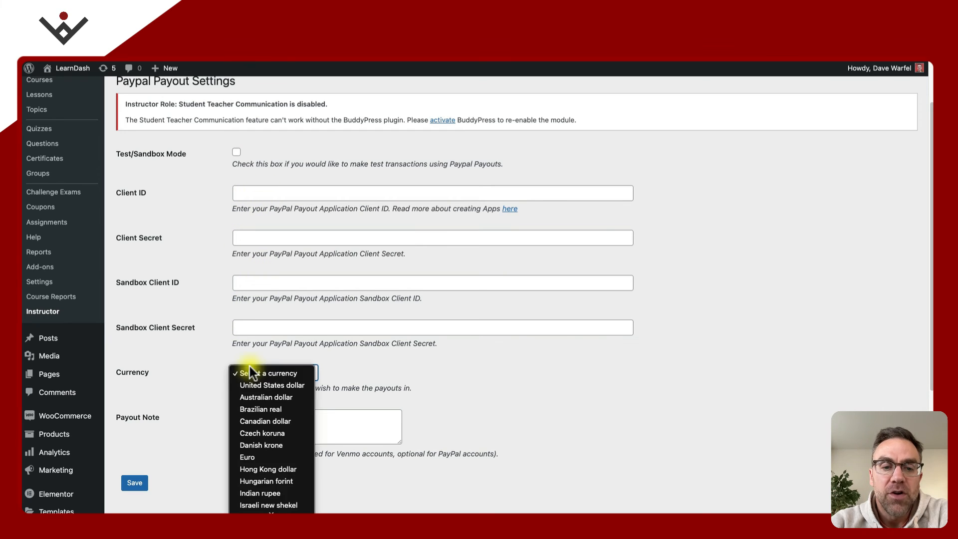
left_click(218, 366)
scroll(218, 369, "down", 1)
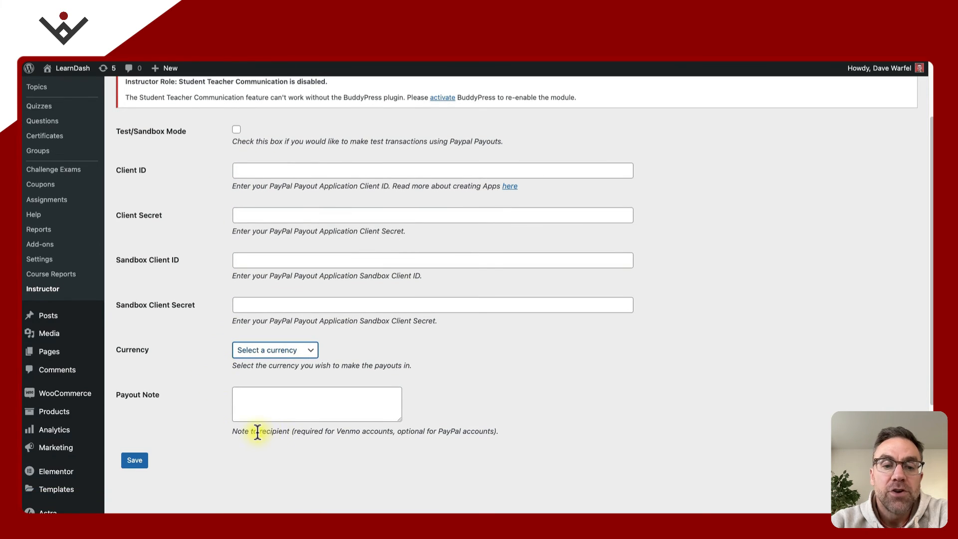
left_click_drag(256, 432, 329, 433)
left_click(279, 433)
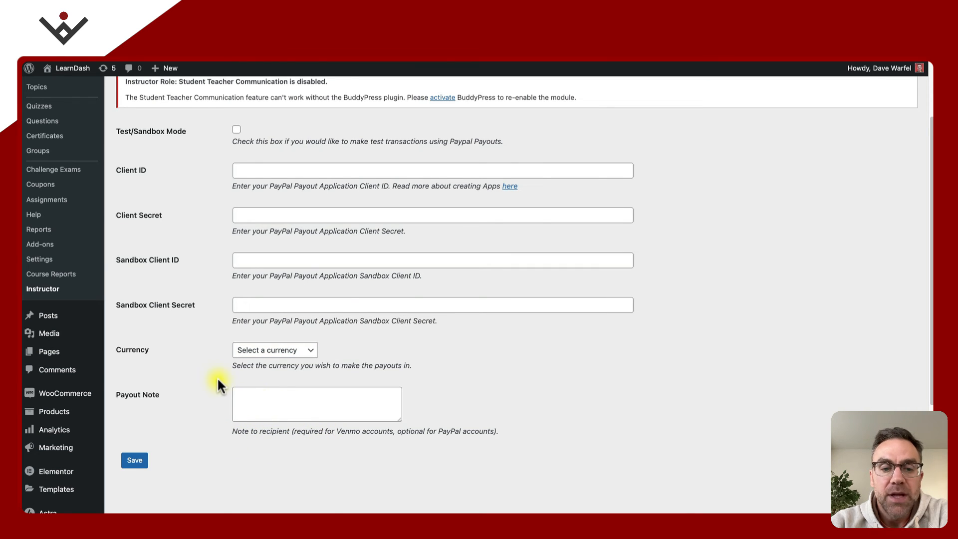
scroll(218, 380, "down", 1)
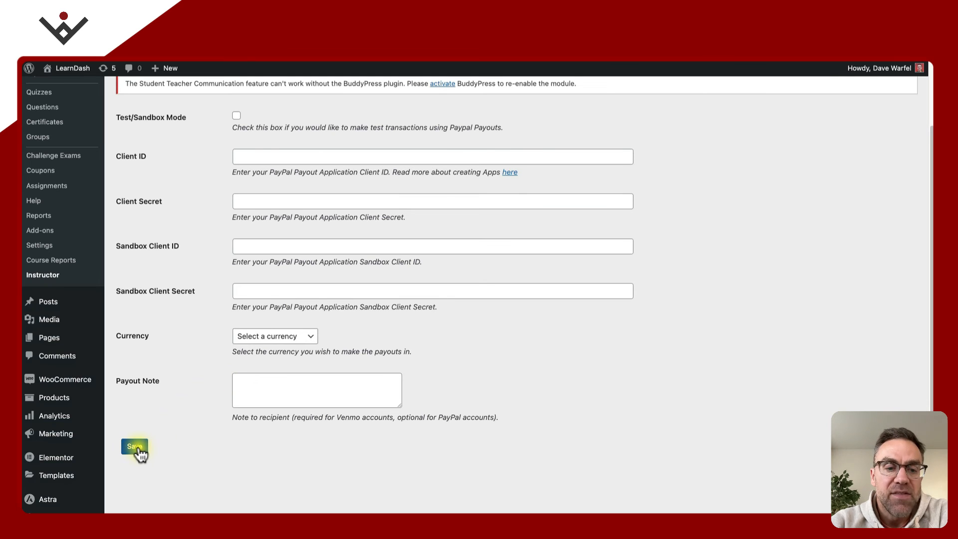
scroll(218, 377, "up", 3)
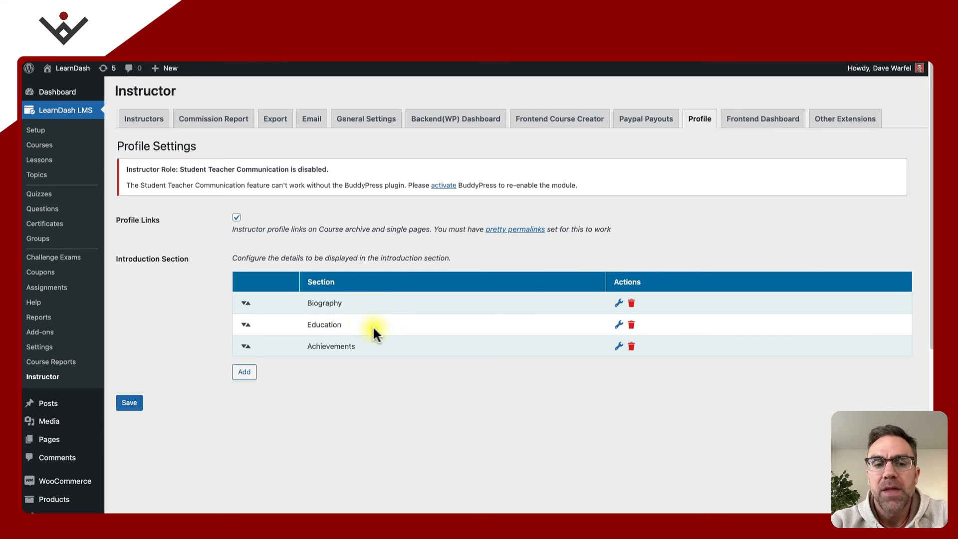
Open the form for a new profile introduction section, choose Custom Image and view the media library without picking an image.
left_click(244, 372)
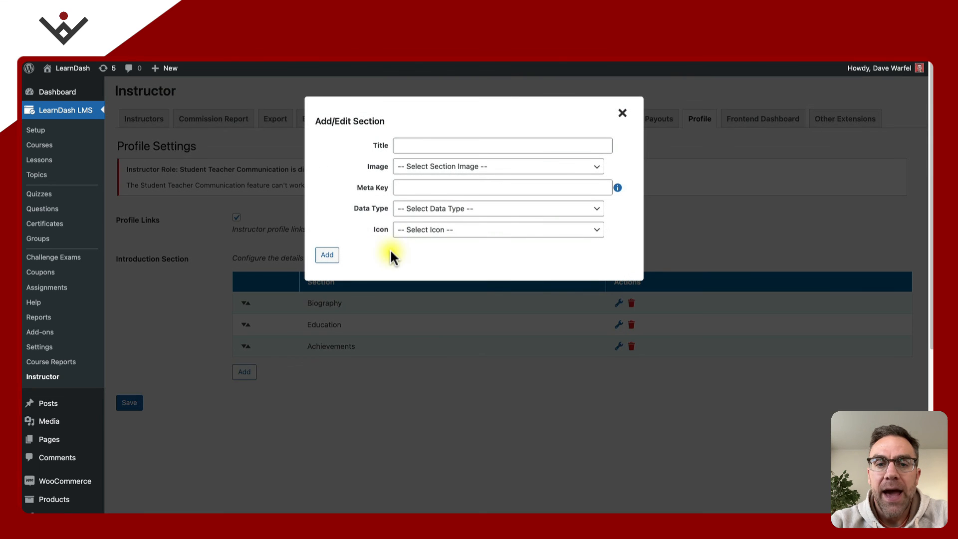
left_click(422, 145)
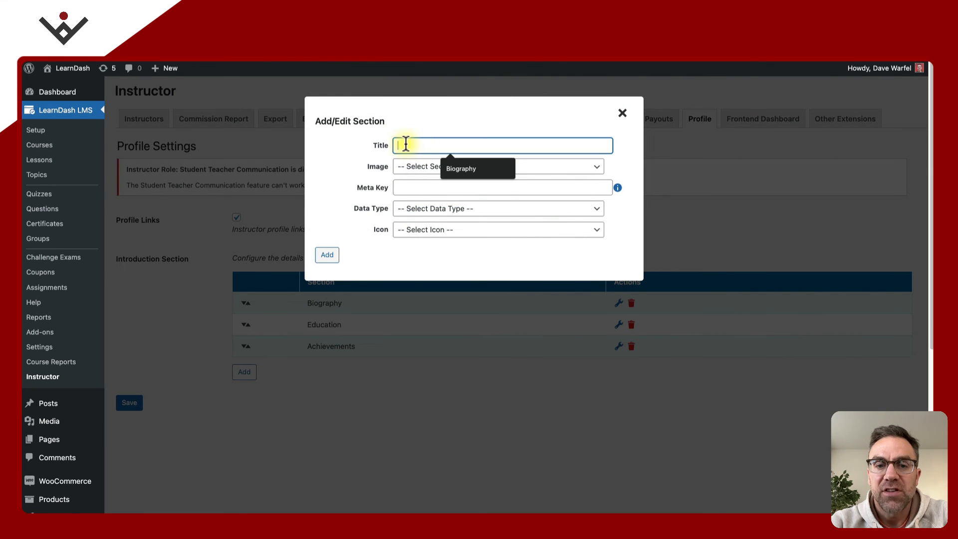
left_click(428, 168)
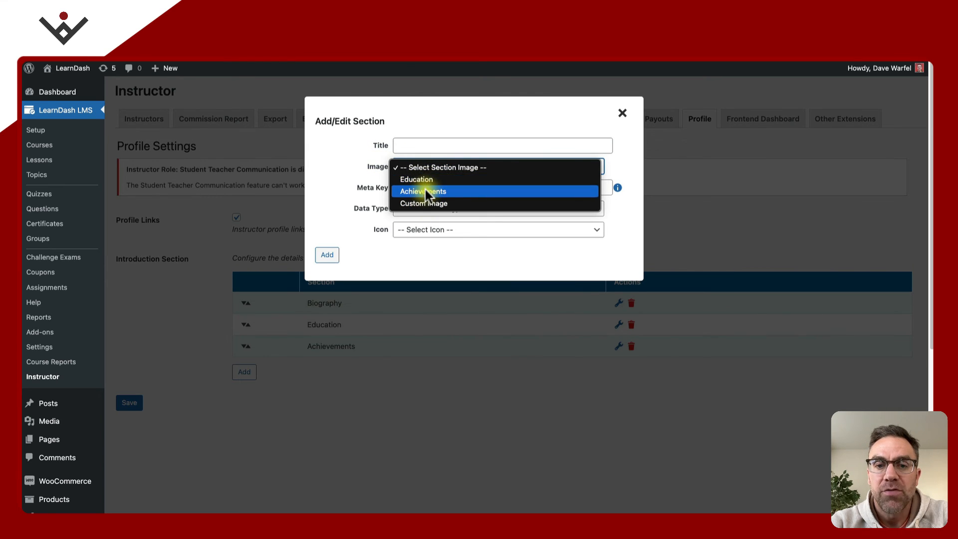
left_click(427, 202)
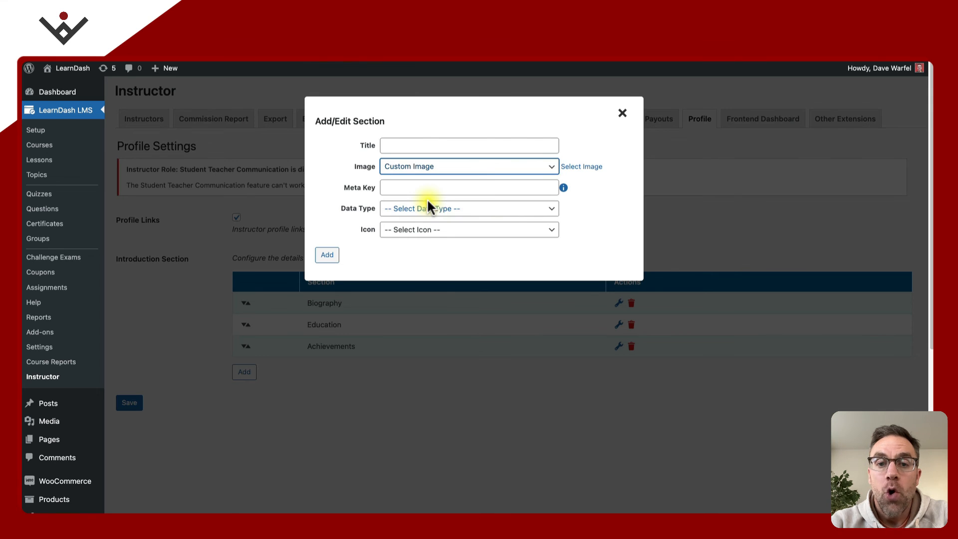
left_click(583, 169)
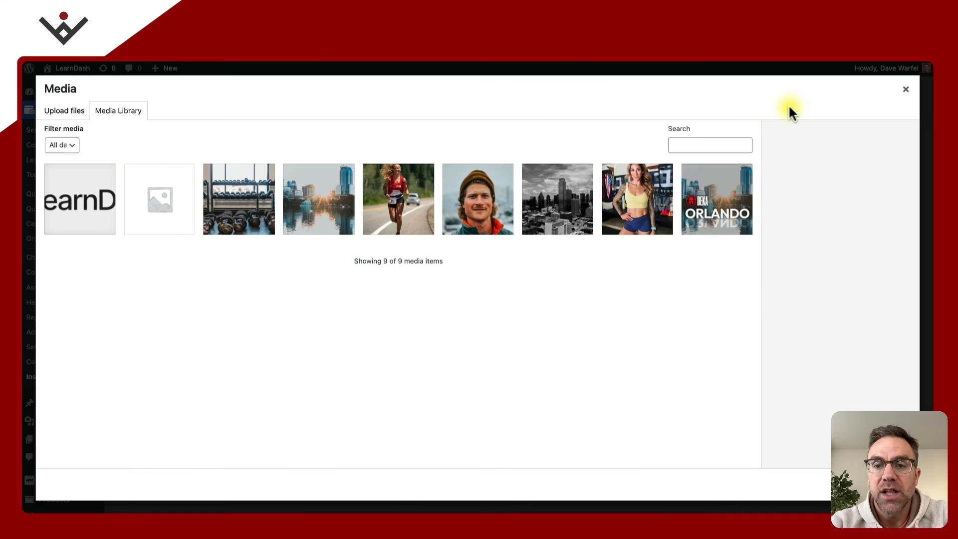
left_click(904, 94)
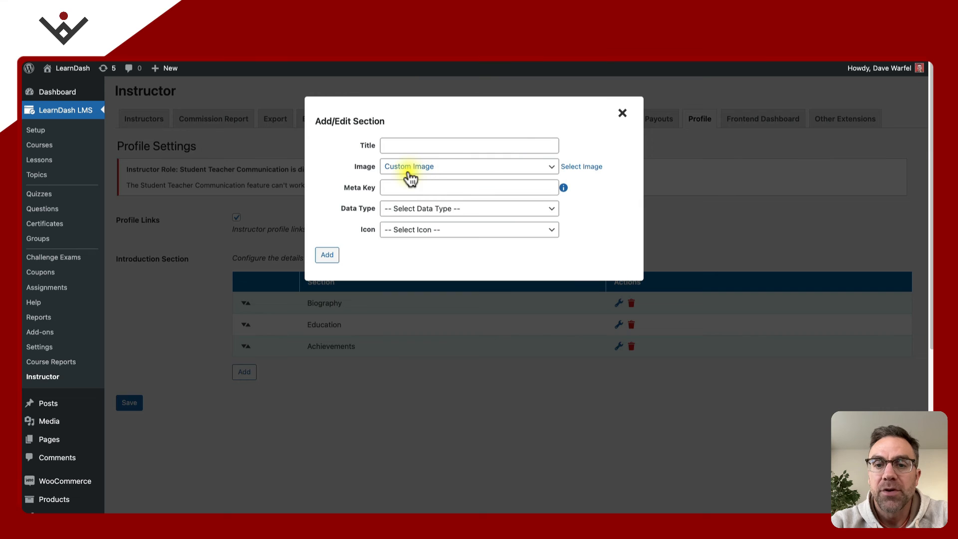
View the data type and icon options for the new introduction section, then close the form without adding it.
left_click(404, 208)
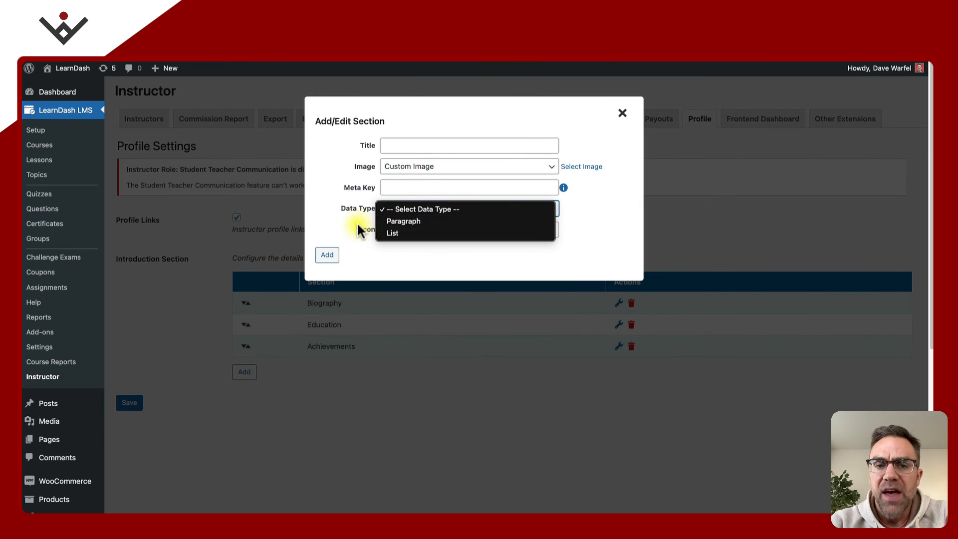
left_click(358, 221)
left_click(402, 230)
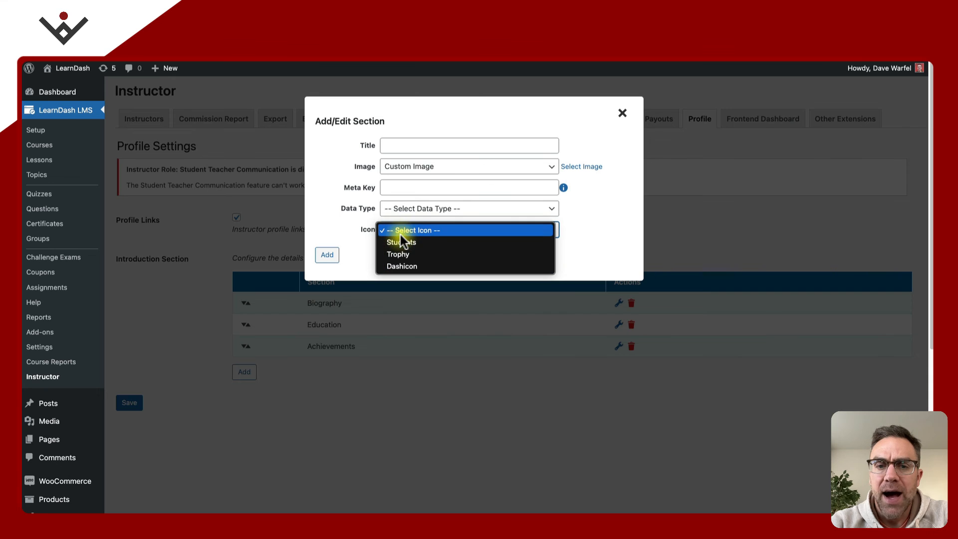
left_click(356, 218)
left_click(406, 209)
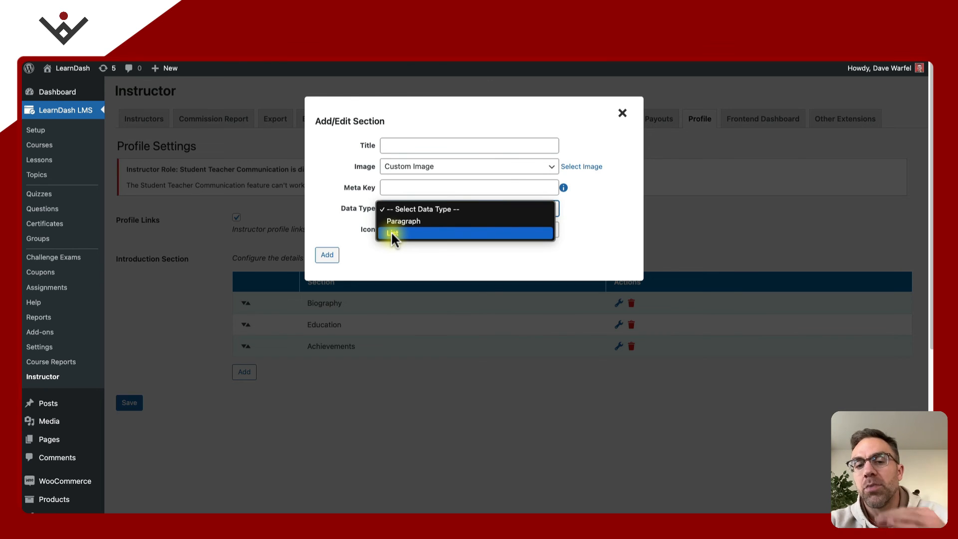
left_click(352, 230)
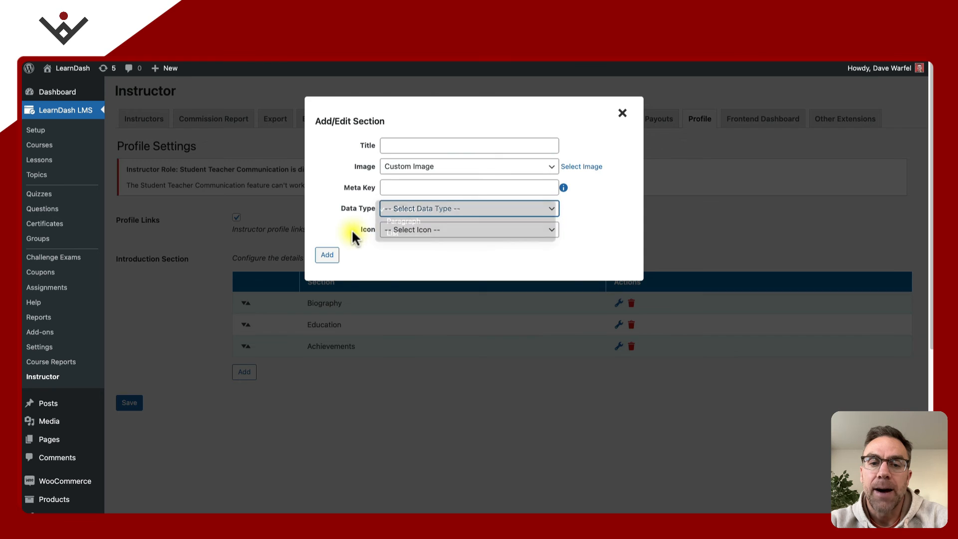
left_click(623, 115)
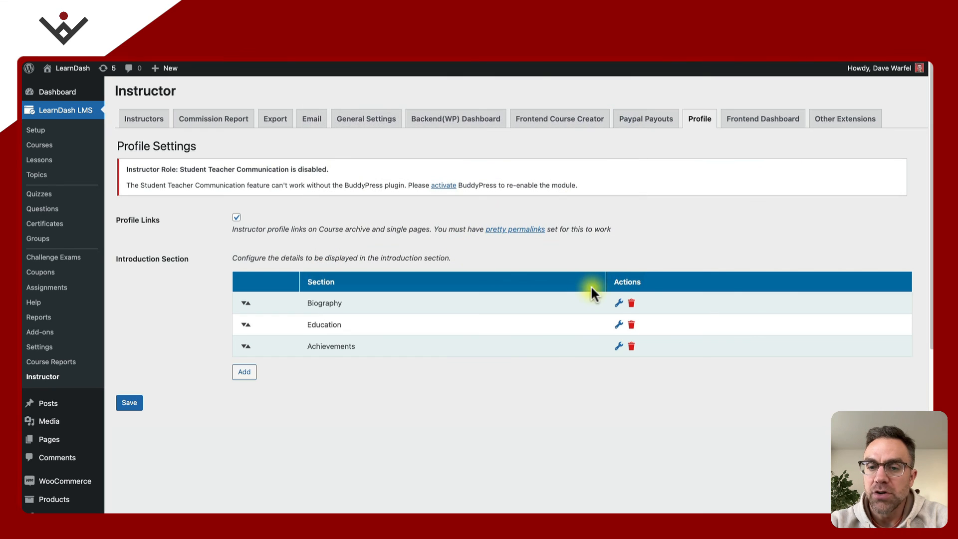
Inspect the settings of the Biography and Education introduction sections, closing each without changes.
left_click(619, 304)
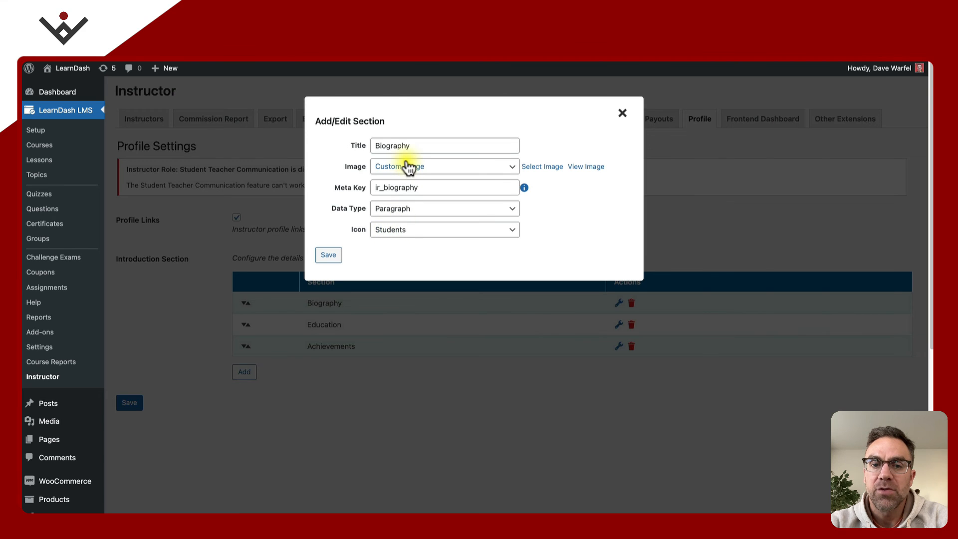
left_click(621, 114)
left_click(618, 325)
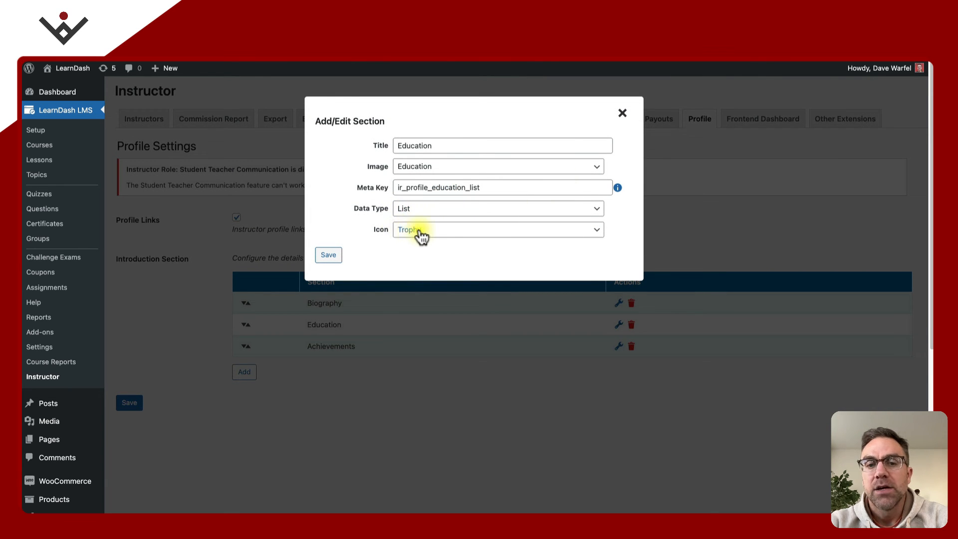
left_click(622, 119)
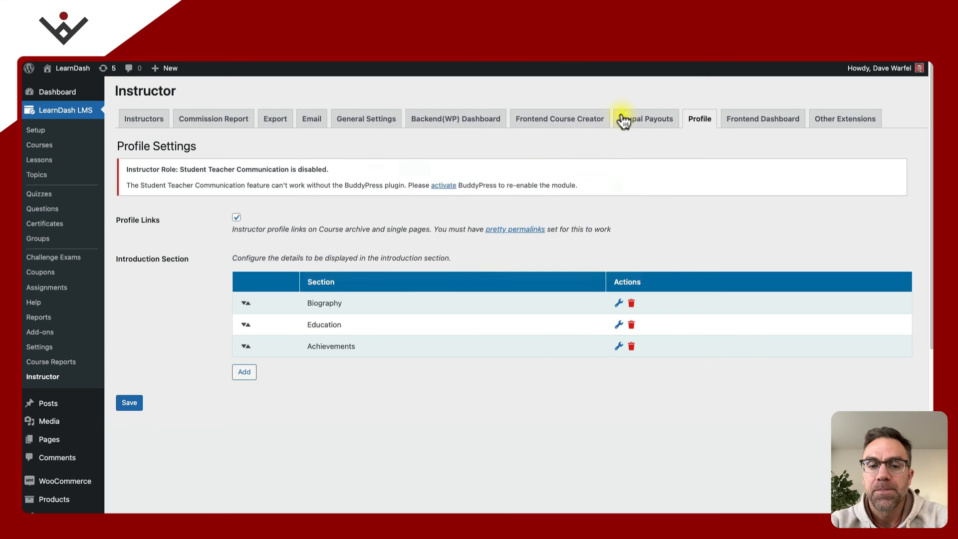
Inspect the settings of the Achievements introduction section, close them unchanged and examine the section reordering handle.
left_click(619, 347)
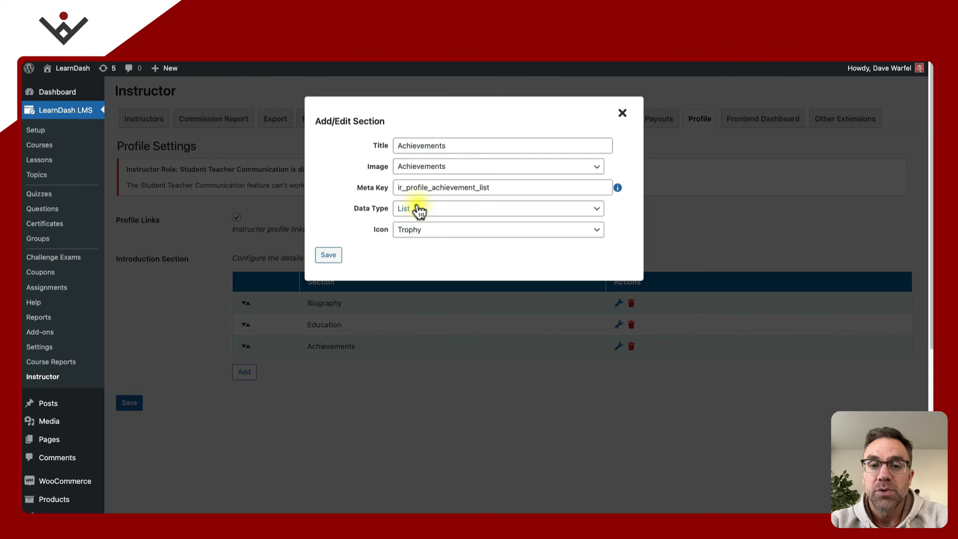
left_click(623, 115)
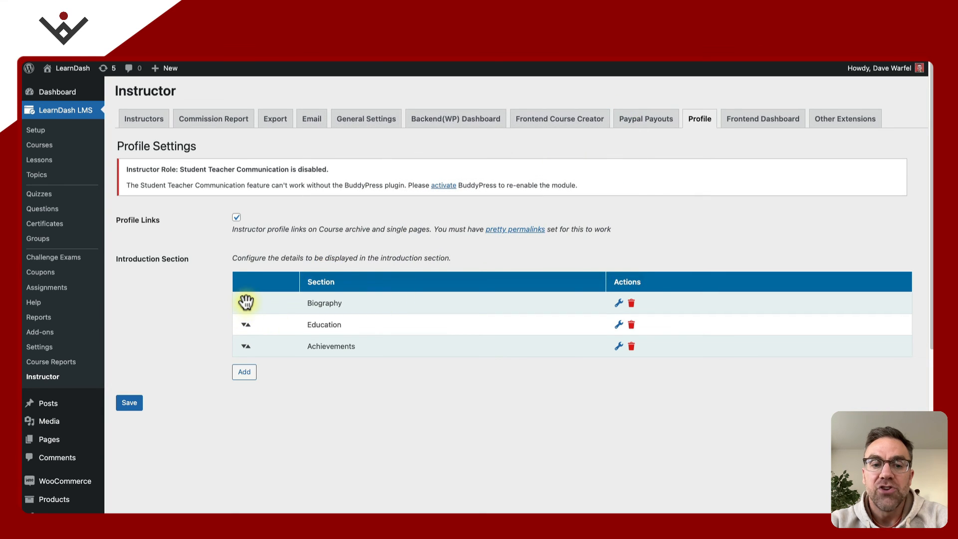
mouse_move(245, 303)
left_mouse_down()
mouse_move(243, 328)
mouse_move(244, 300)
left_mouse_up()
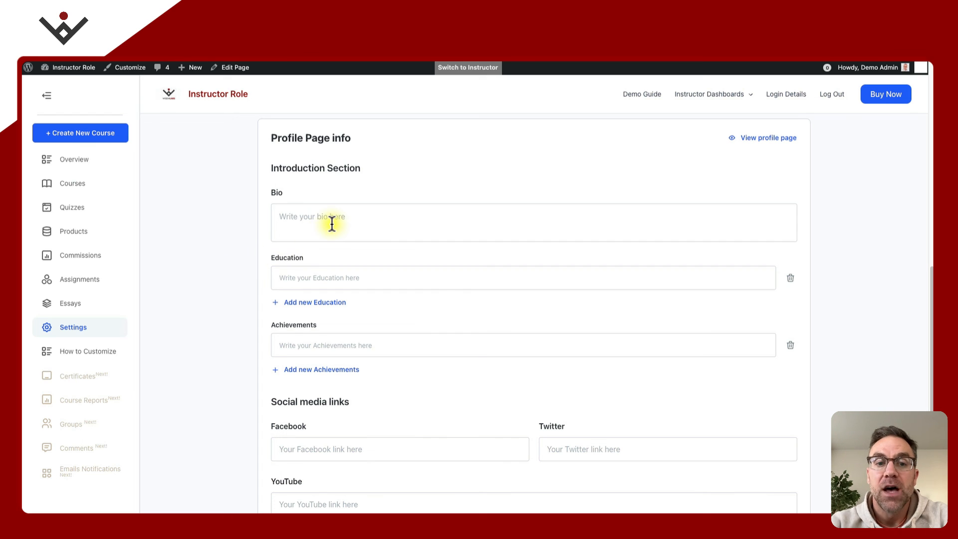
Fill in the Bio on the instructor dashboard's profile settings with the sample text "asdf asdasdf adf adf af af as".
left_click(301, 217)
type("asdf")
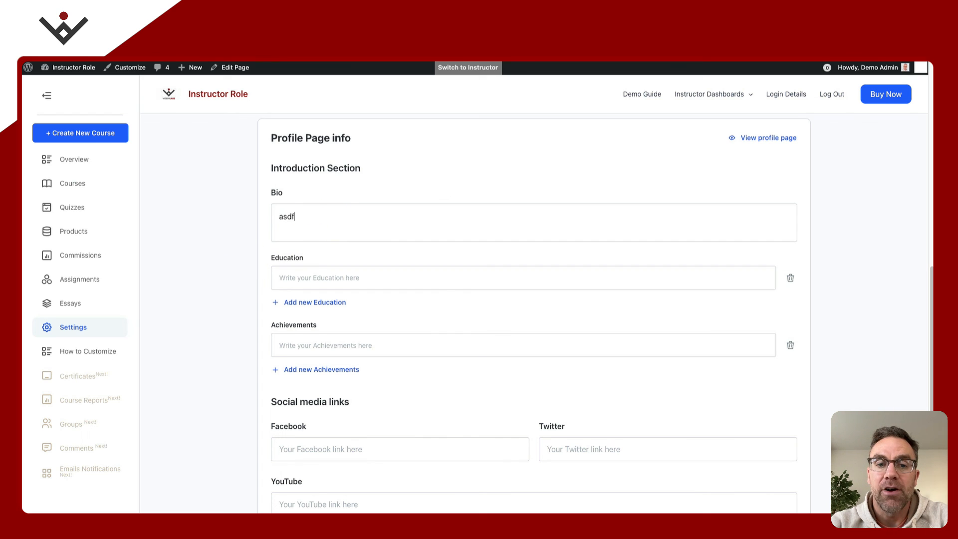
type(" asdasdf adf adf af af as")
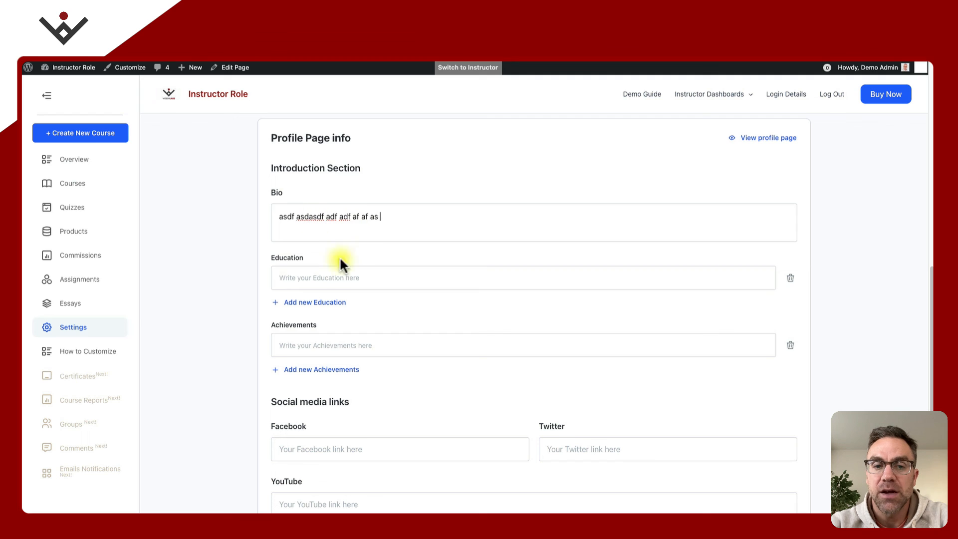
Enter "school 1" as the first Education entry in the introduction section.
left_click(302, 277)
type("asdf")
key("BackSpace")
key("BackSpace")
key("BackSpace")
key("BackSpace")
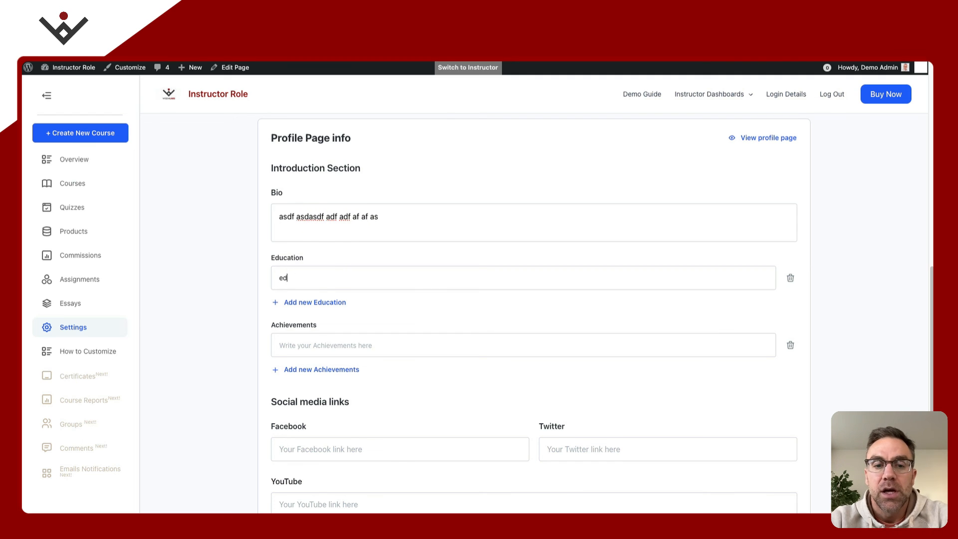
type("school 1")
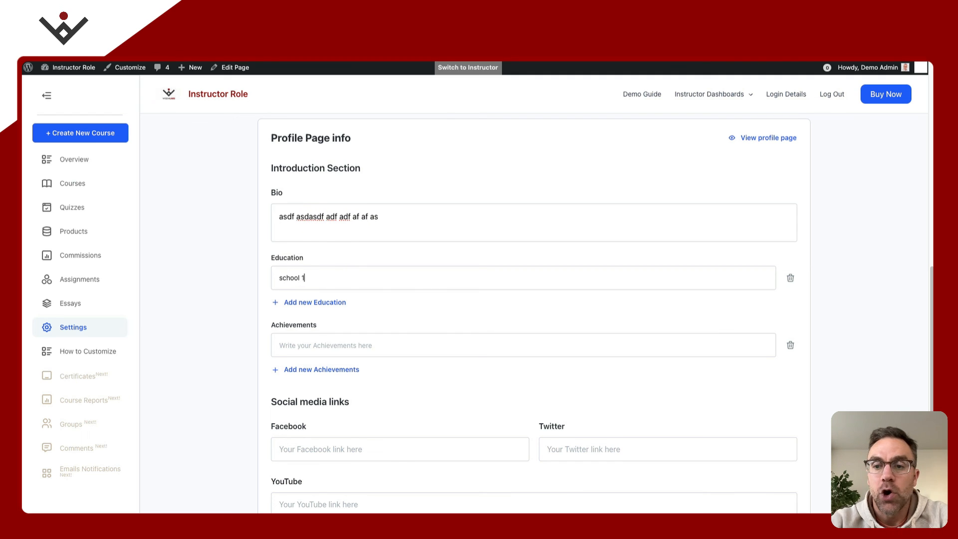
Add a second Education entry reading "school 2".
left_click(316, 304)
left_click(308, 306)
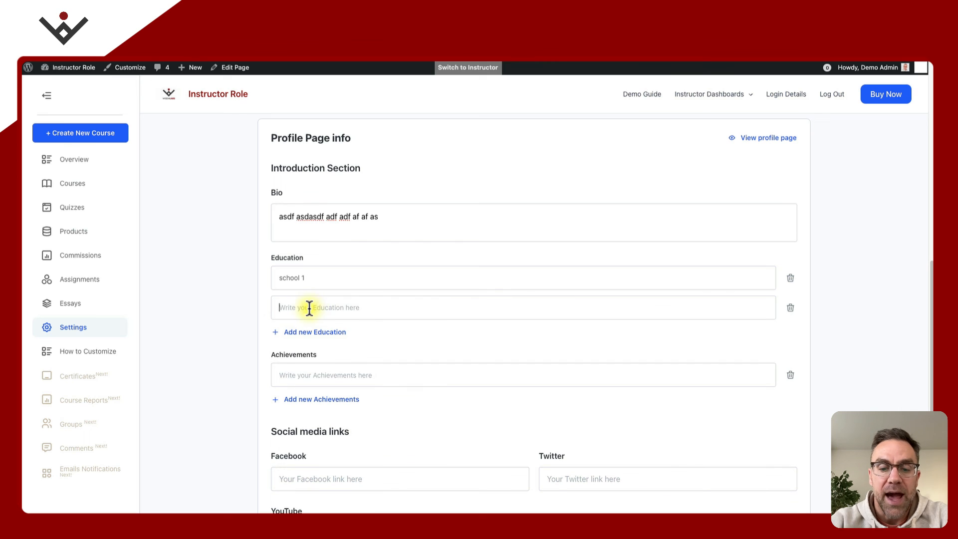
type("school 2")
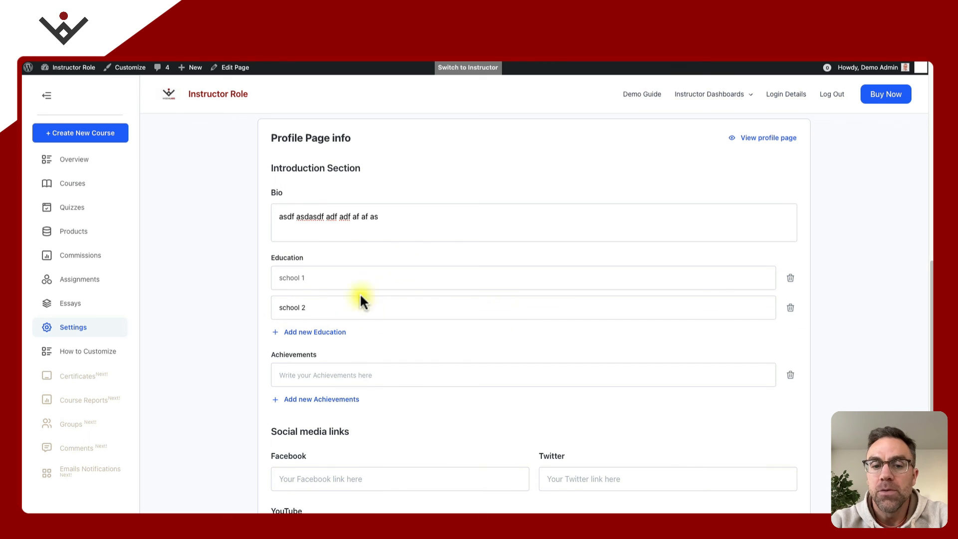
Enter "asdfasdf" as the first Achievements entry.
scroll(360, 278, "down", 1)
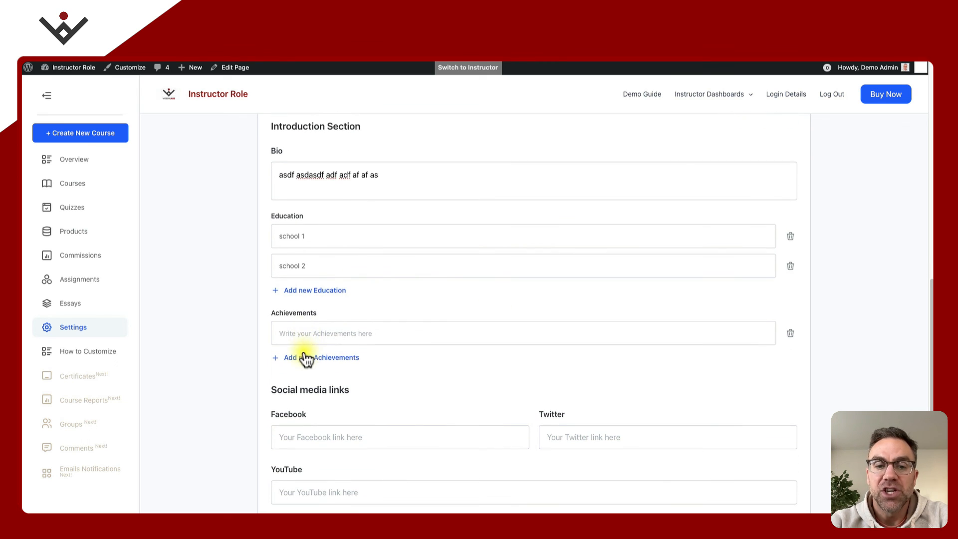
left_click(336, 330)
type("asdfasdf")
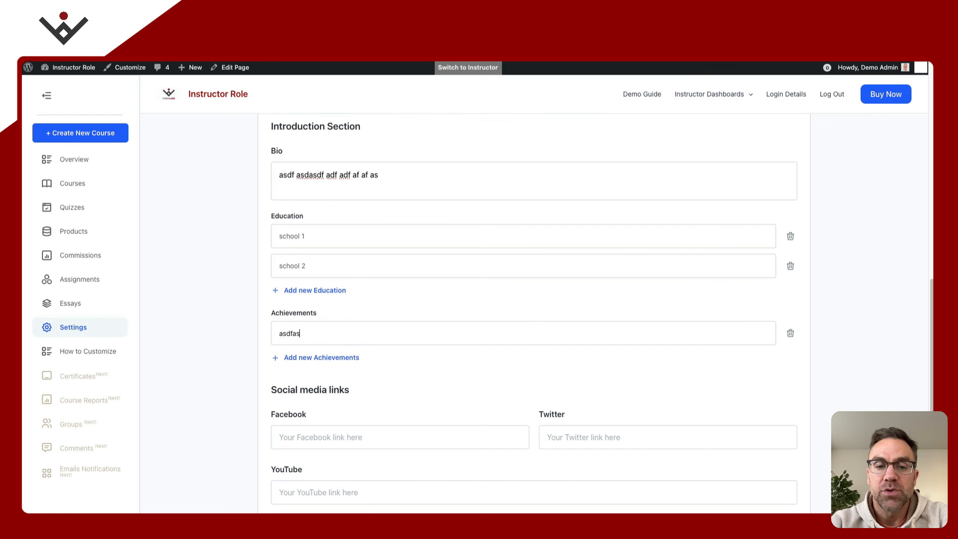
Add a blank Achievements entry, and delete it together with the "school 2" Education entry.
left_click(310, 360)
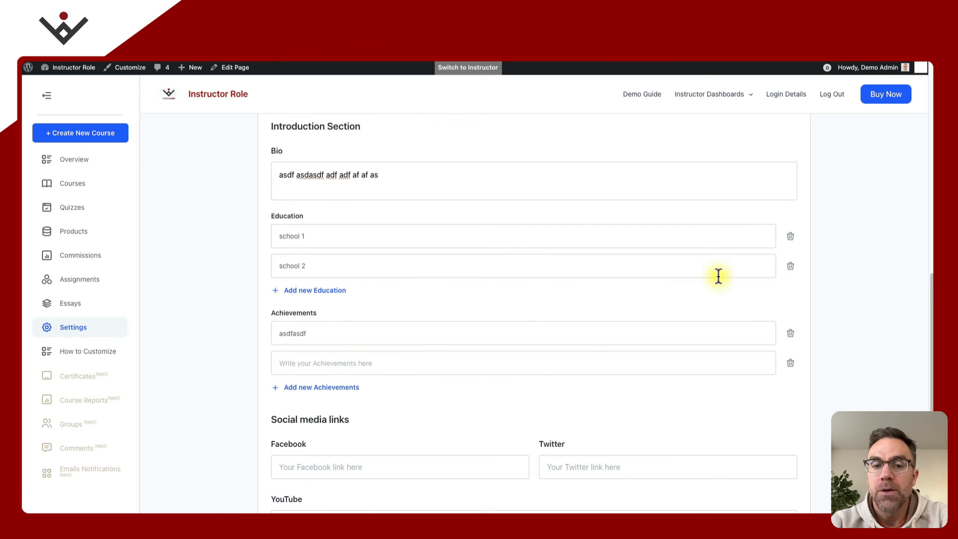
left_click(791, 266)
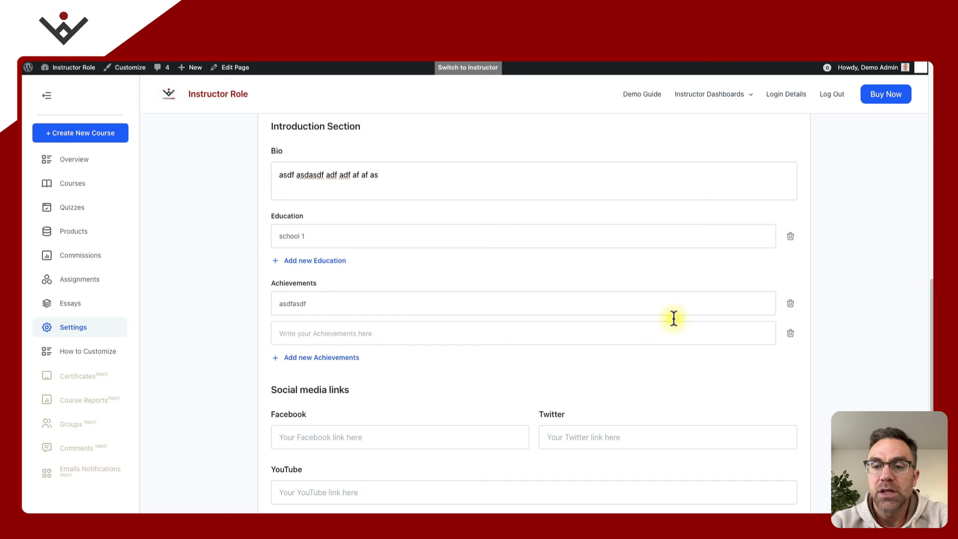
left_click(790, 335)
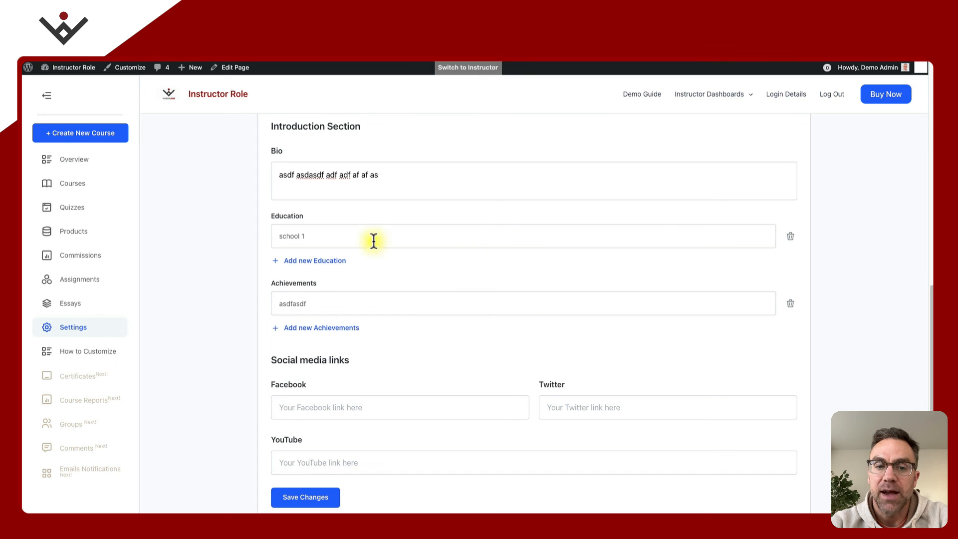
scroll(359, 259, "down", 2)
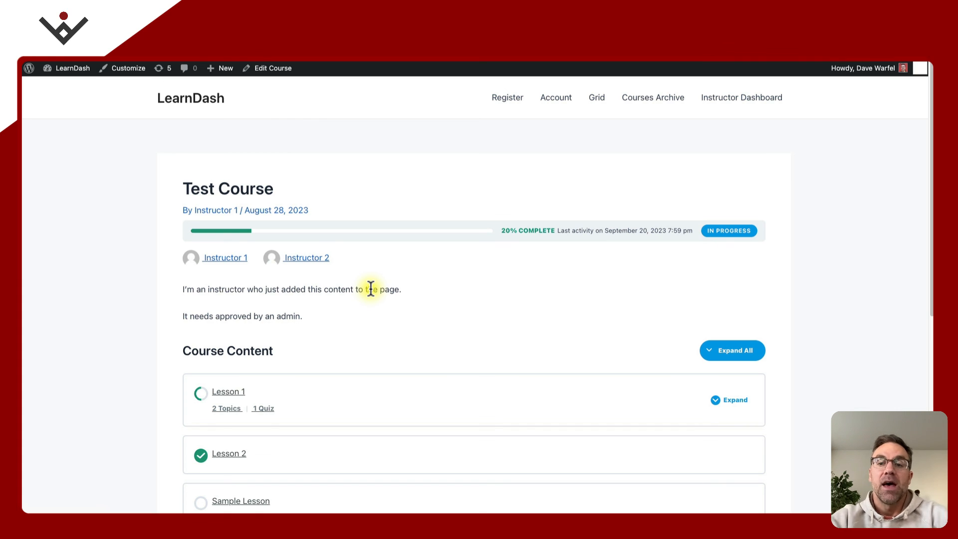
Open Instructor 1's public profile from the Test Course page and examine the displayed name and role.
left_click(224, 266)
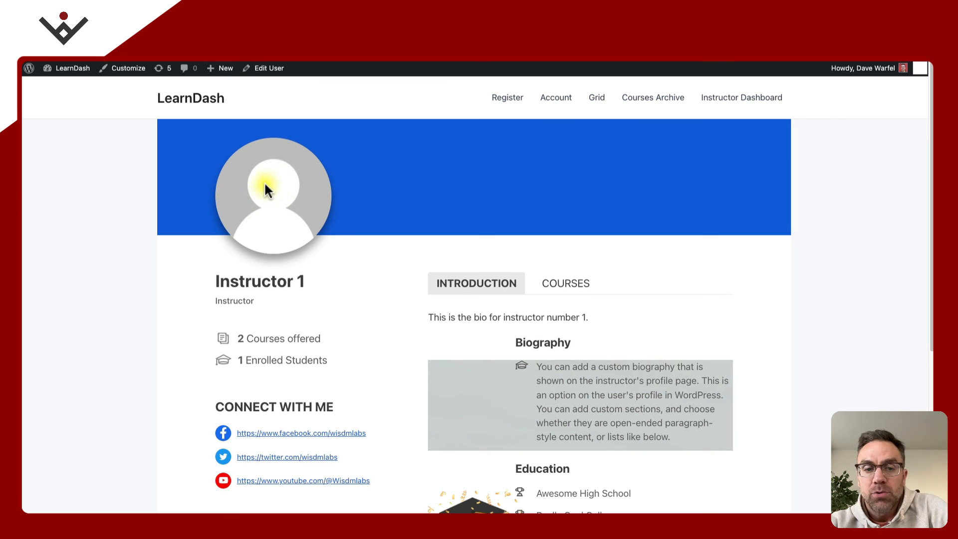
scroll(372, 298, "down", 1)
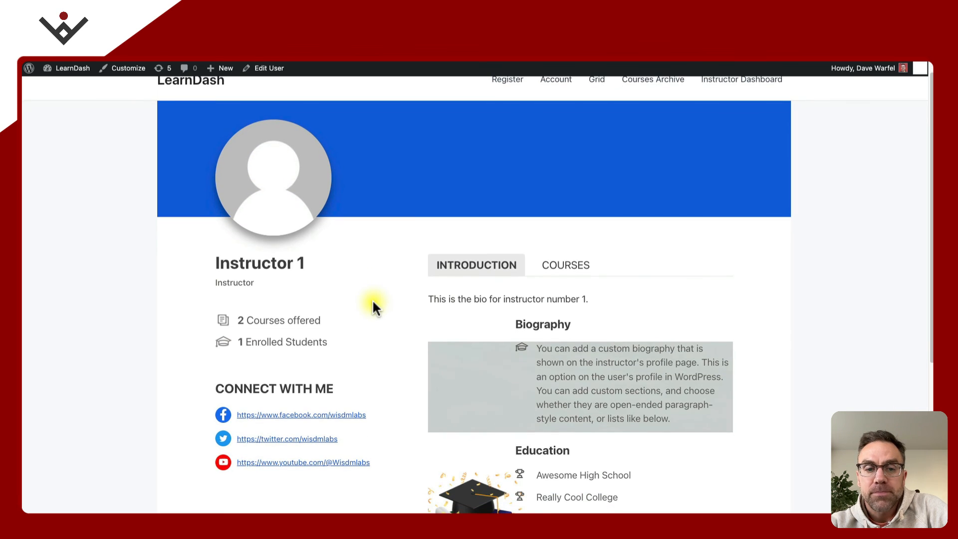
left_click_drag(220, 263, 317, 264)
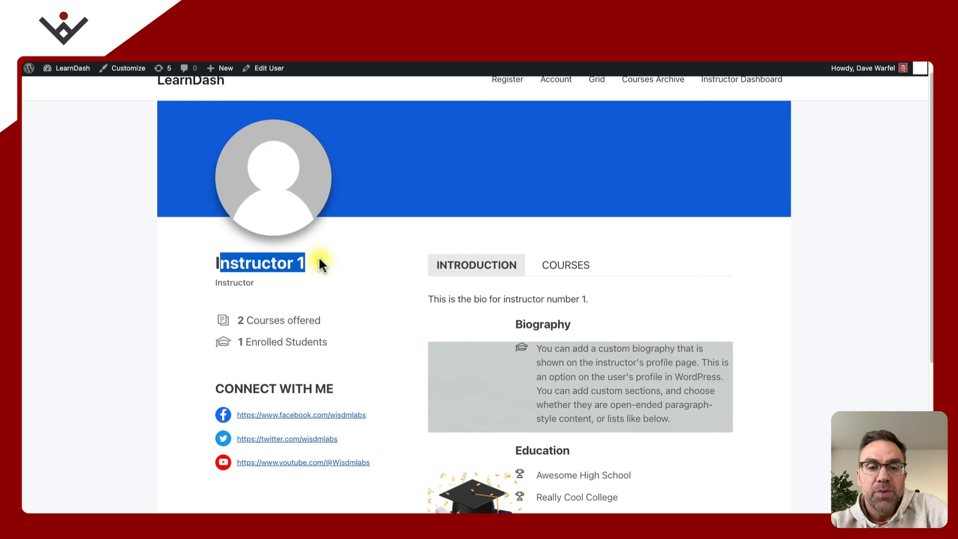
left_click(241, 280)
left_click_drag(214, 282, 270, 288)
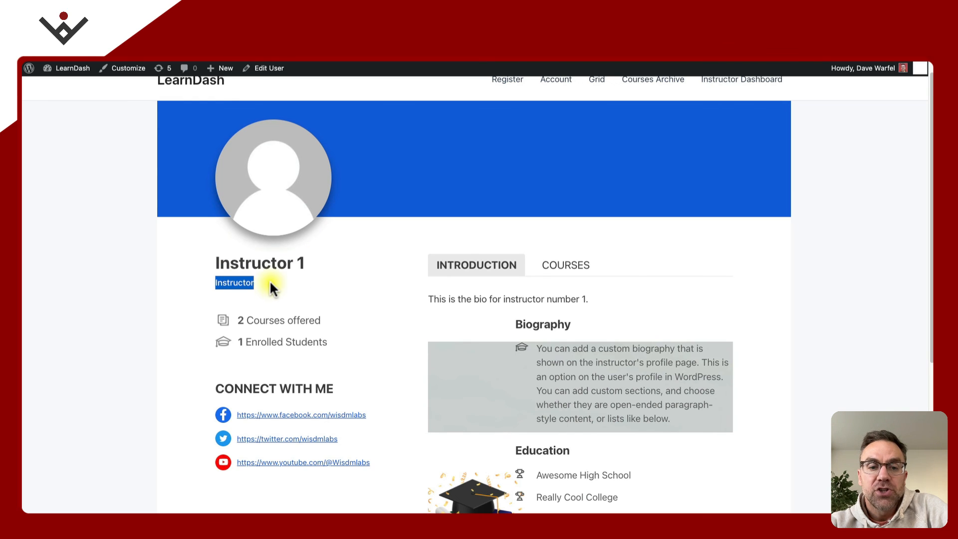
left_click(270, 287)
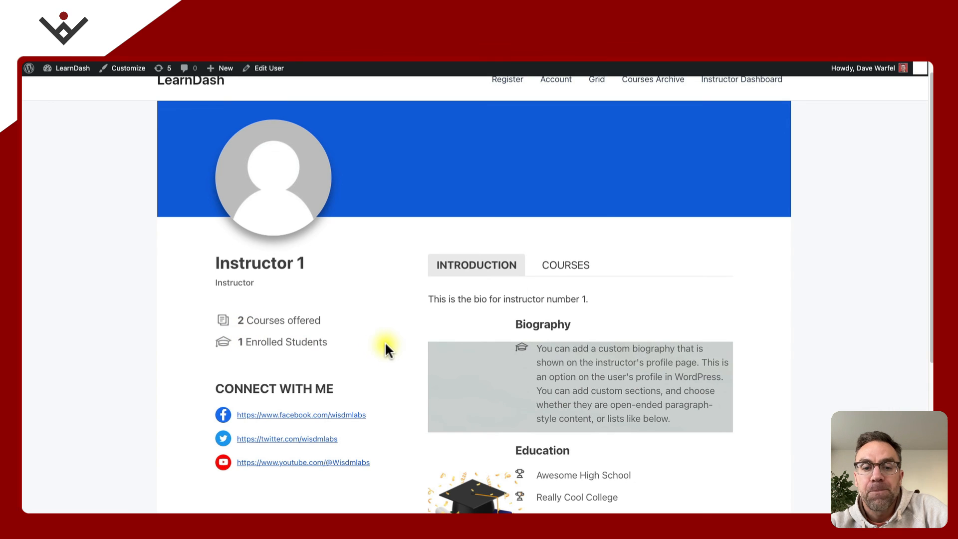
Review the profile's course and student statistics, social media links and introduction content.
scroll(384, 341, "down", 3)
scroll(336, 312, "down", 1)
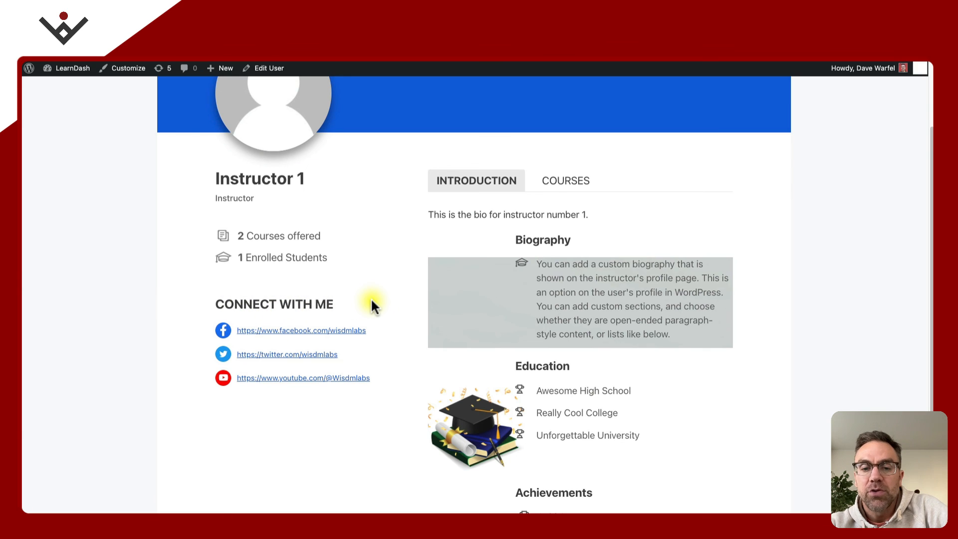
scroll(386, 291, "down", 2)
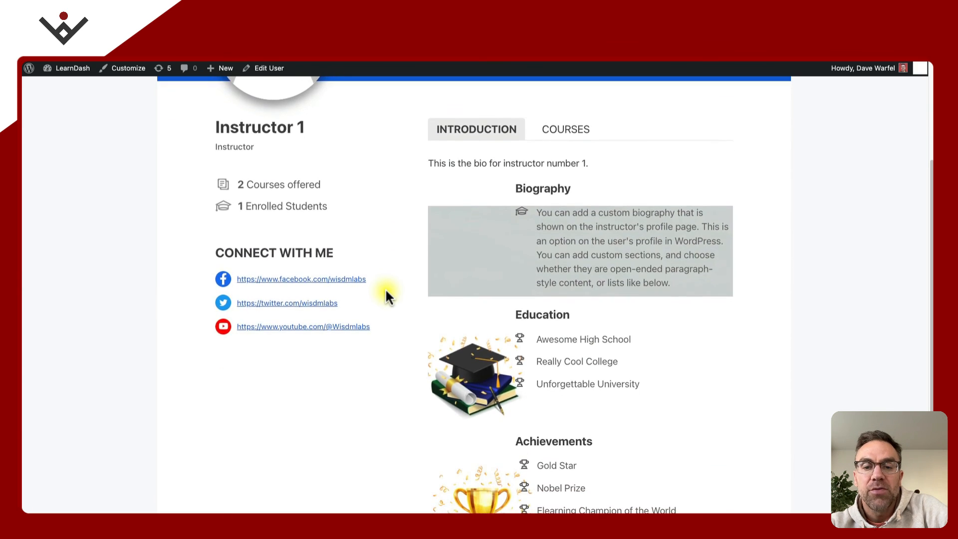
scroll(386, 291, "up", 2)
scroll(385, 291, "up", 1)
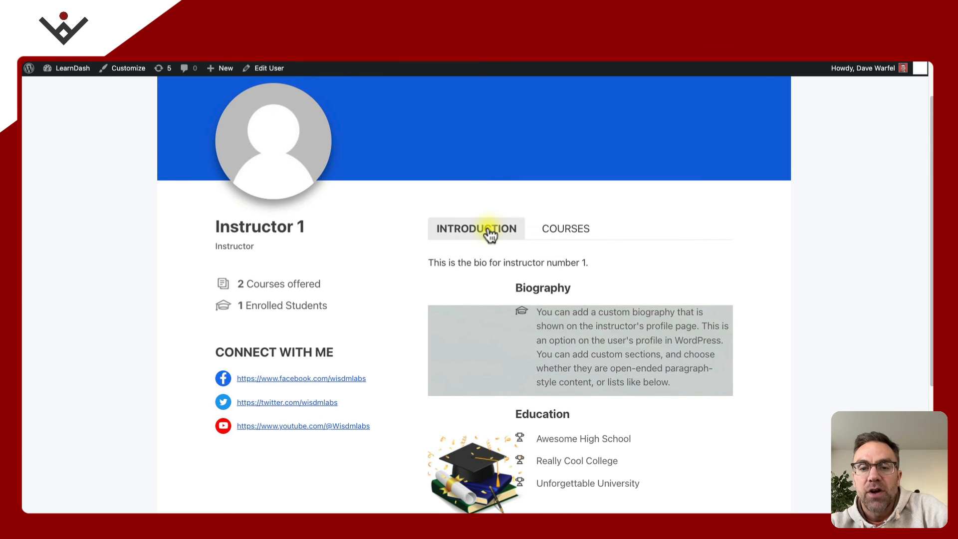
View the list of courses offered on Instructor 1's profile page.
left_click(567, 234)
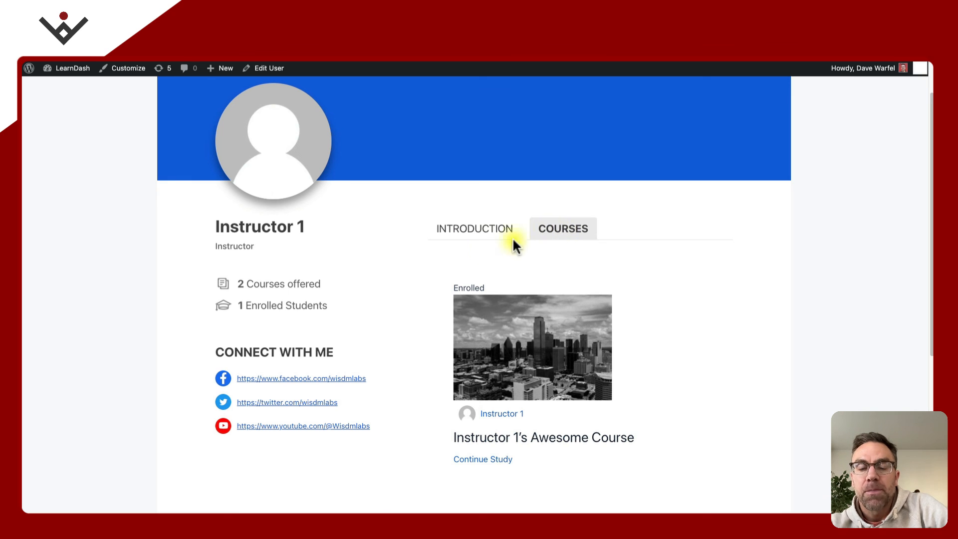
scroll(430, 309, "down", 4)
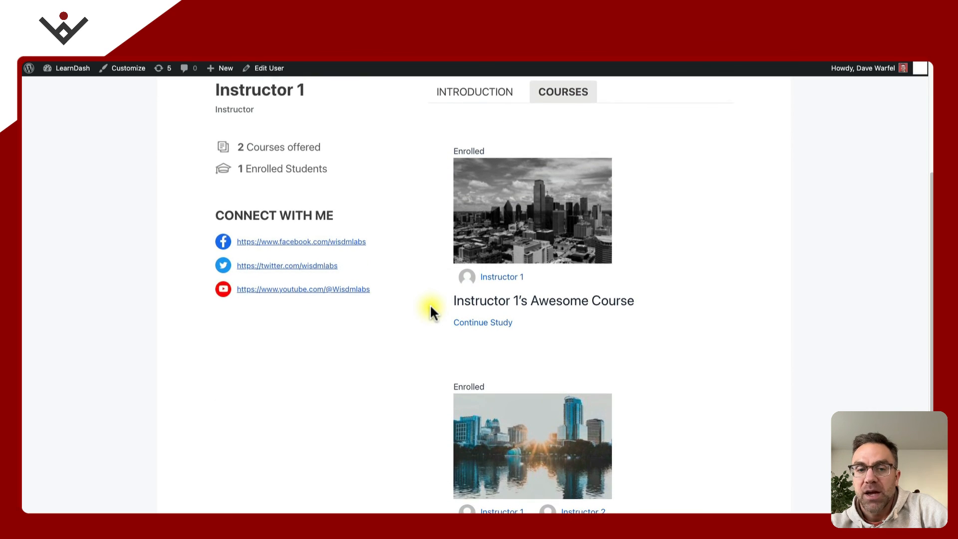
scroll(431, 306, "down", 2)
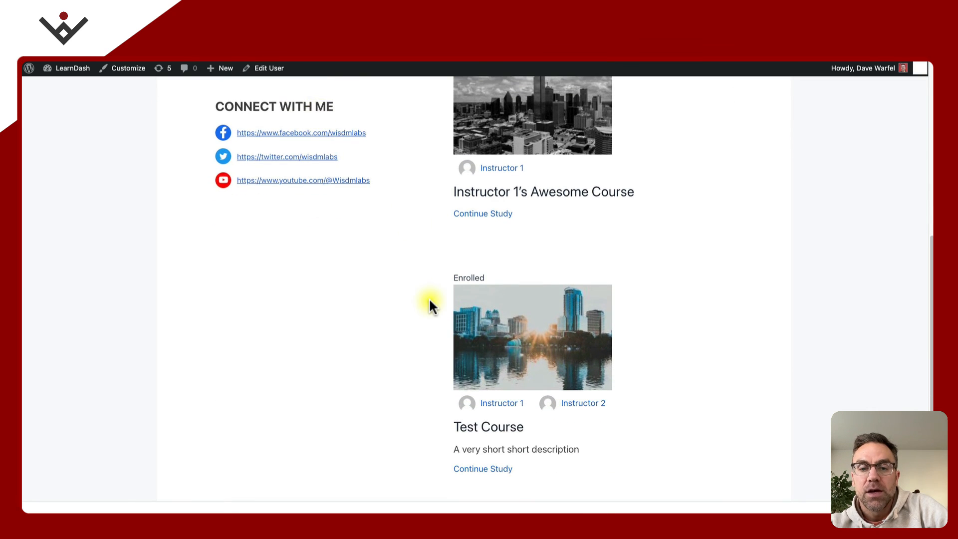
scroll(430, 301, "down", 1)
scroll(489, 280, "up", 4)
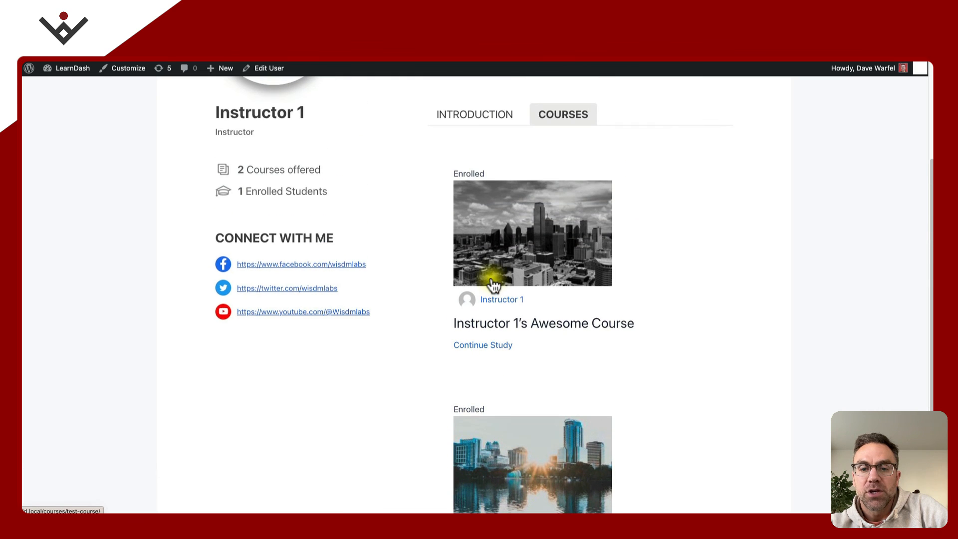
scroll(507, 252, "up", 3)
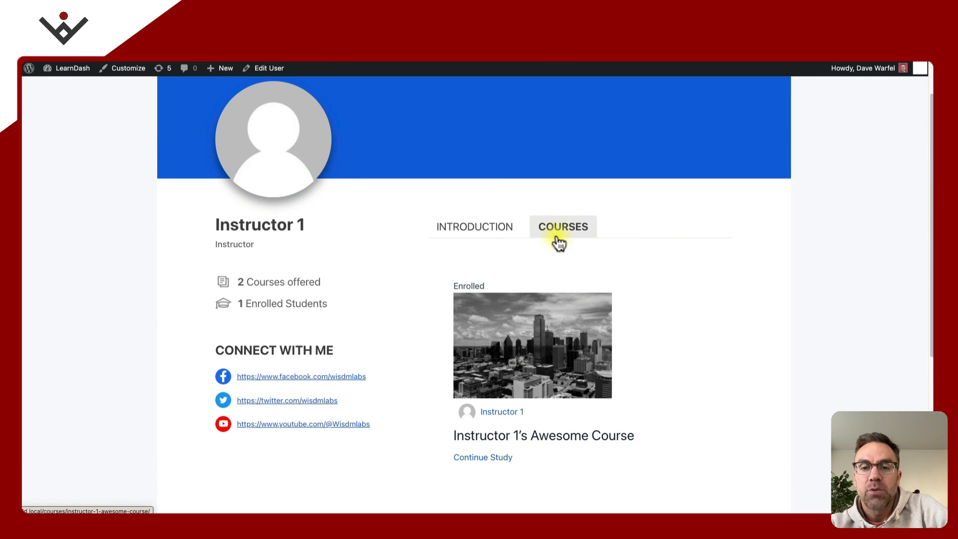
Return to the profile's Introduction content and examine the Biography, Education and Achievements sections with their images and icons.
left_click(469, 233)
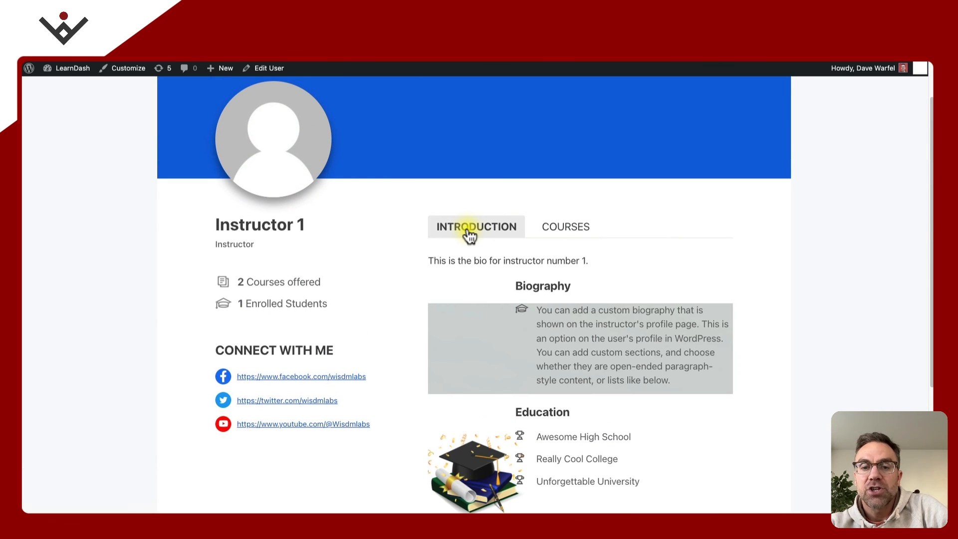
scroll(422, 249, "down", 1)
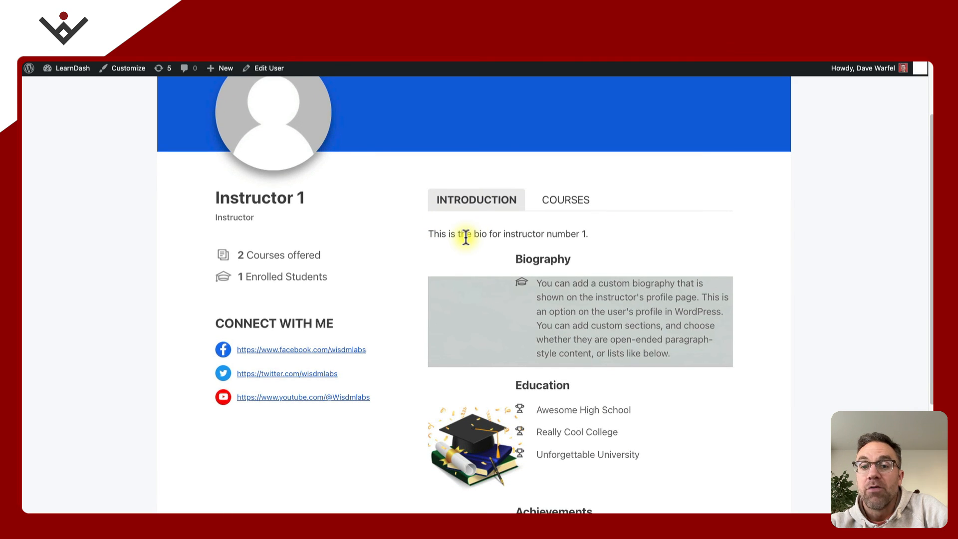
scroll(465, 236, "down", 2)
left_click_drag(549, 201, 561, 305)
left_click(568, 297)
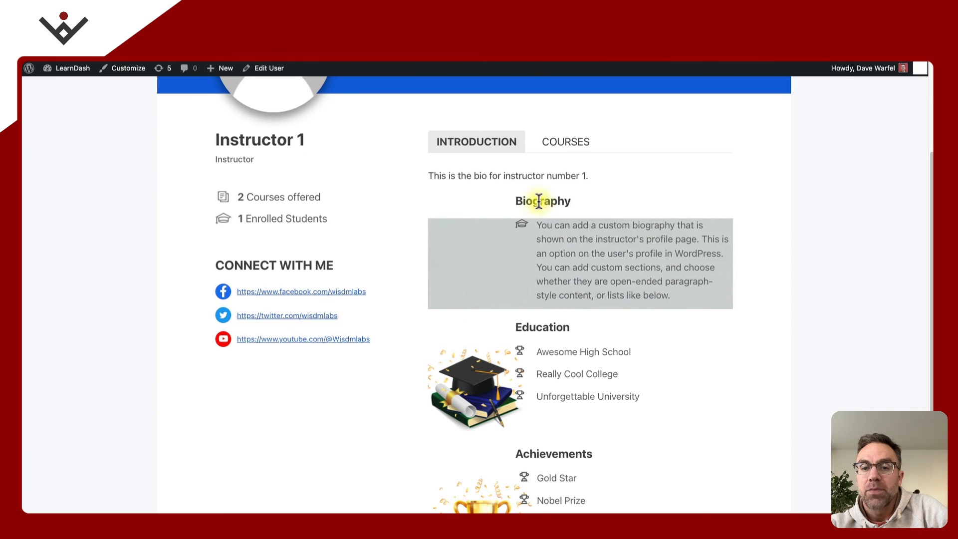
left_click_drag(539, 200, 567, 295)
left_click(567, 296)
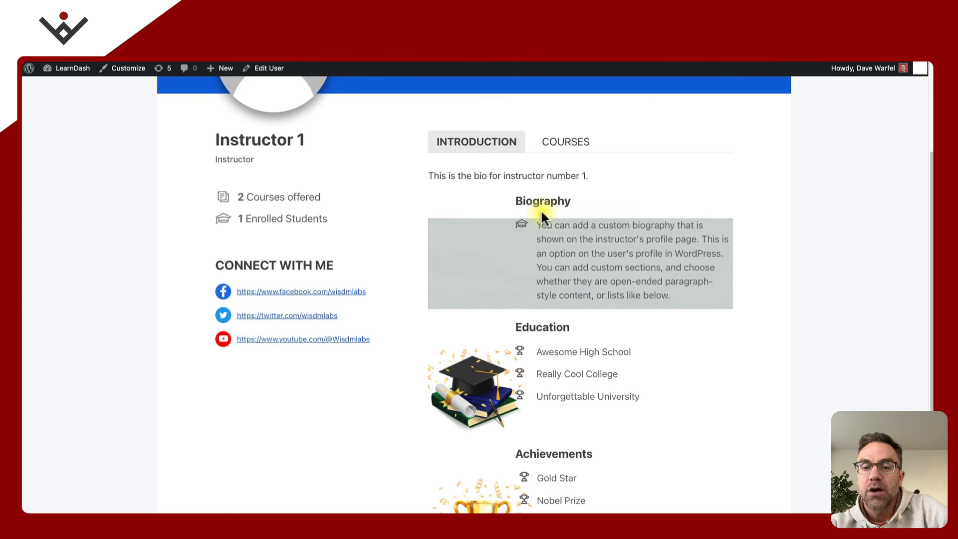
scroll(540, 209, "down", 3)
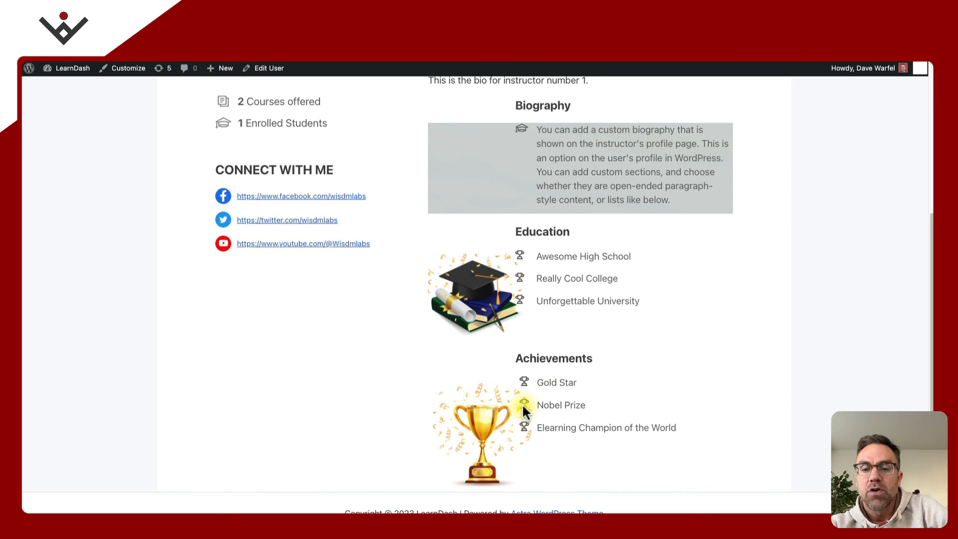
scroll(549, 423, "up", 1)
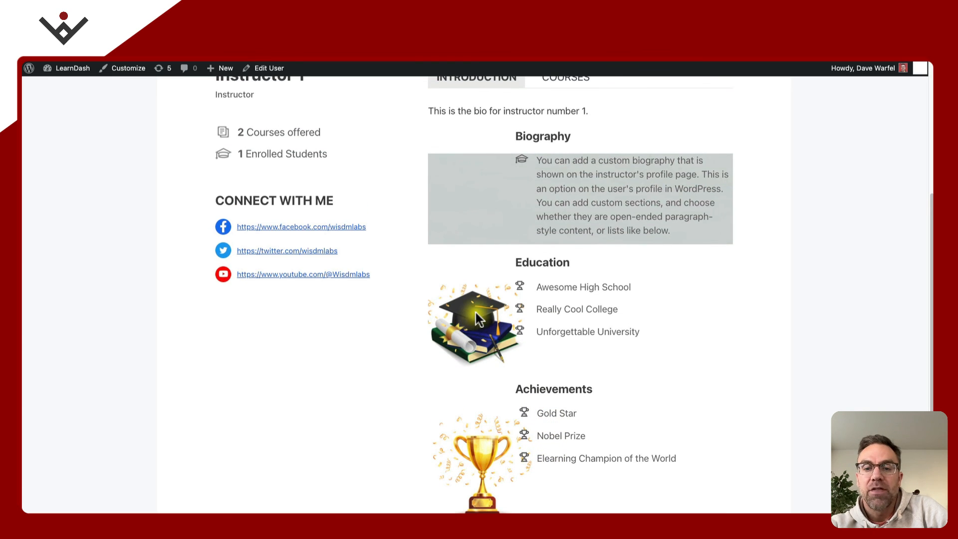
scroll(474, 314, "down", 1)
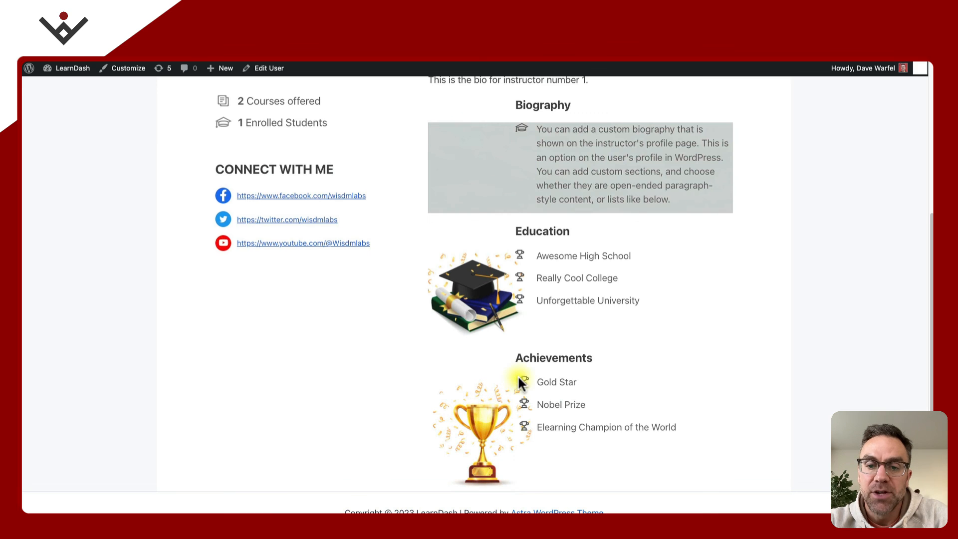
Compare the image placement and list icons across the Biography, Education and Achievements sections of Instructor 1's profile.
scroll(525, 378, "down", 1)
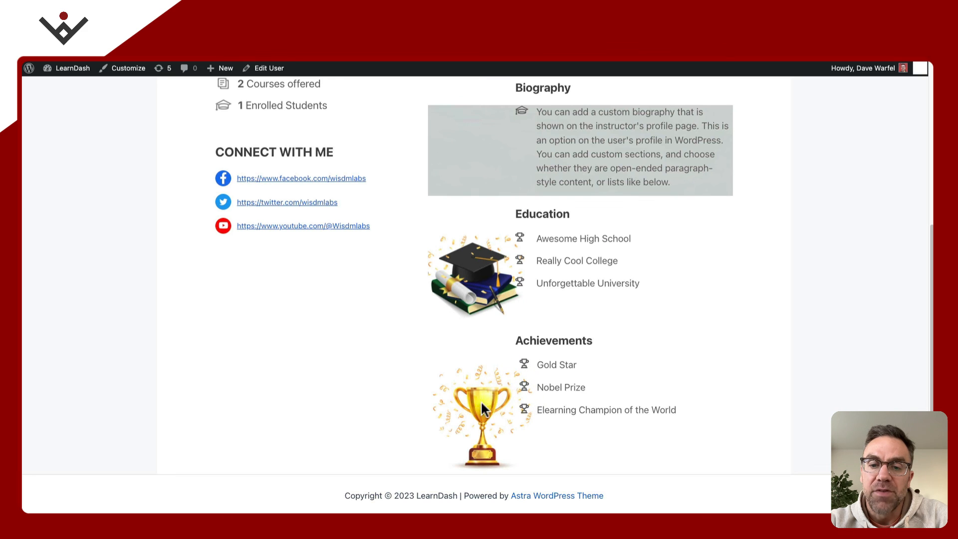
scroll(502, 379, "up", 2)
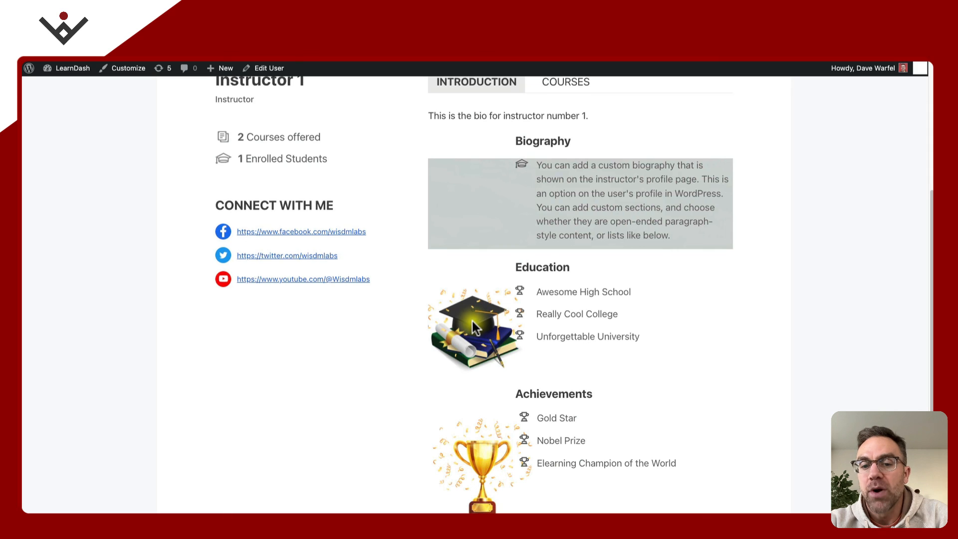
scroll(472, 322, "up", 2)
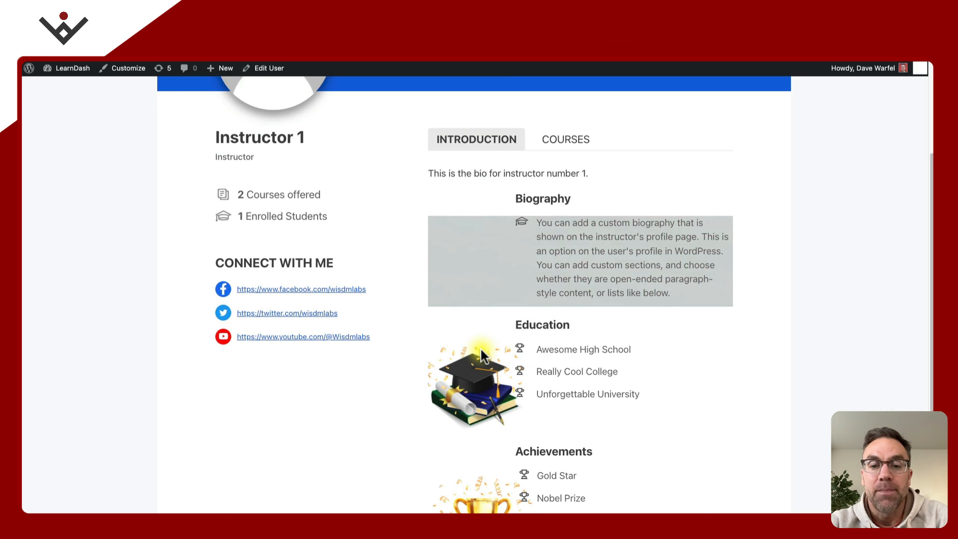
scroll(477, 364, "down", 1)
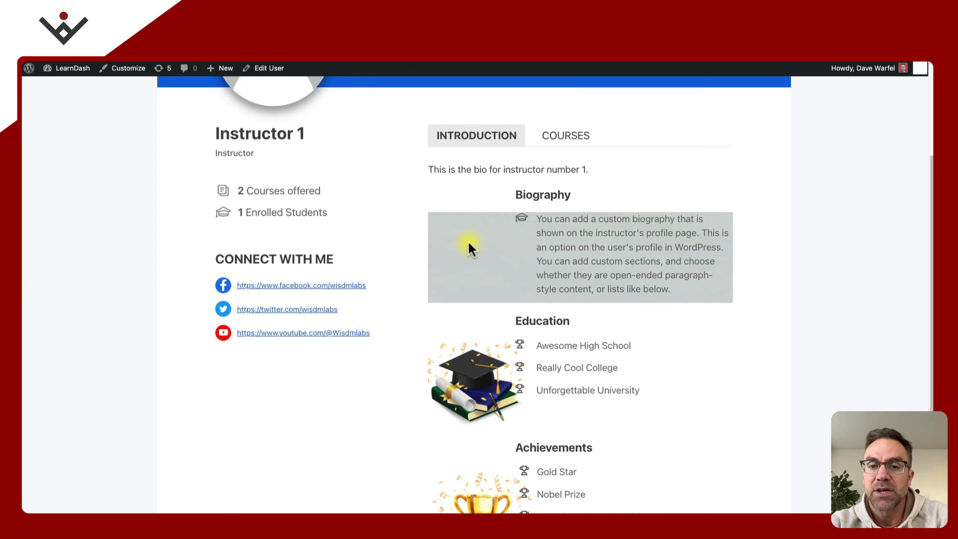
scroll(479, 226, "down", 1)
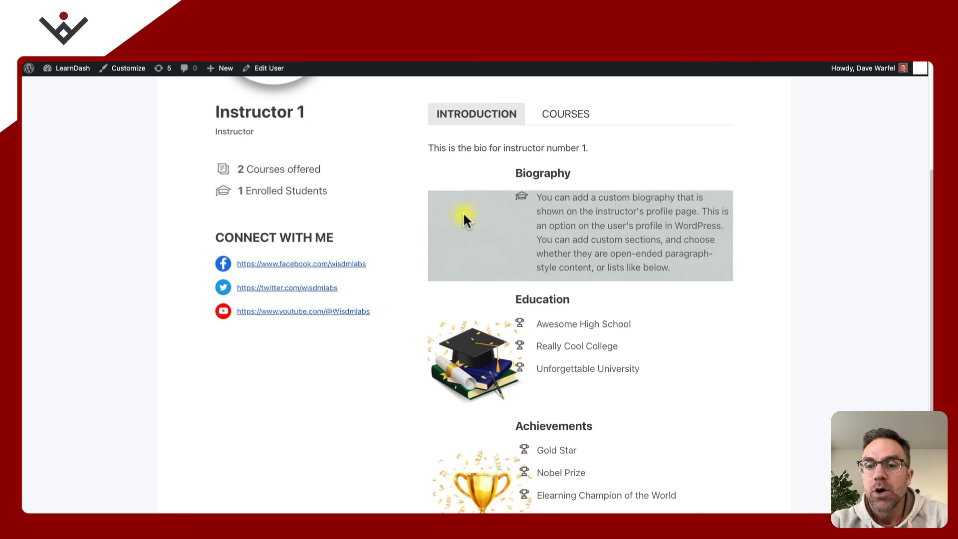
scroll(464, 217, "down", 1)
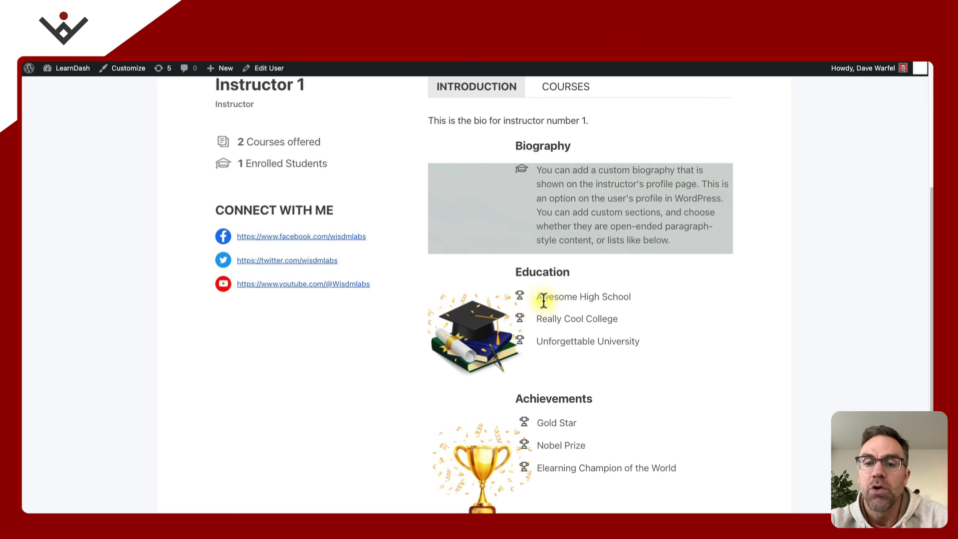
scroll(541, 299, "down", 2)
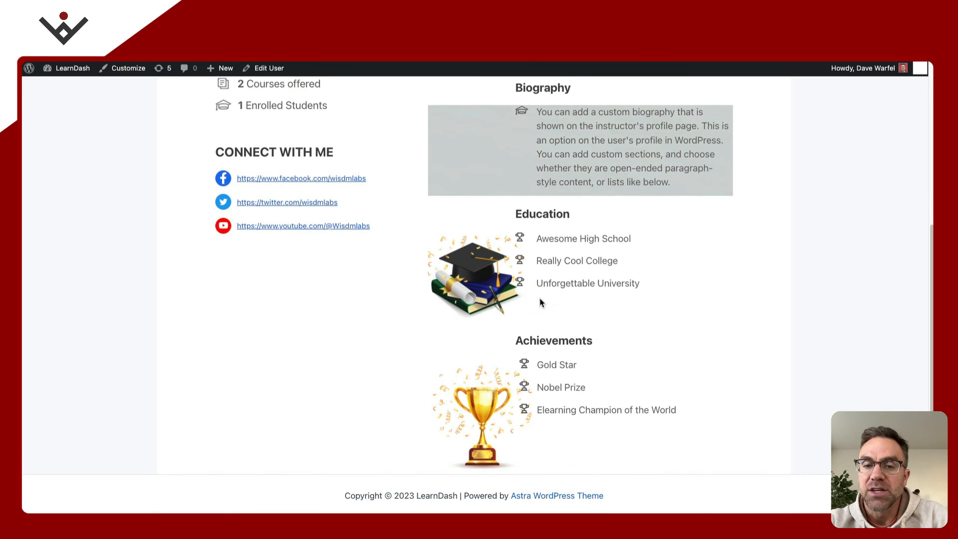
scroll(540, 302, "up", 7)
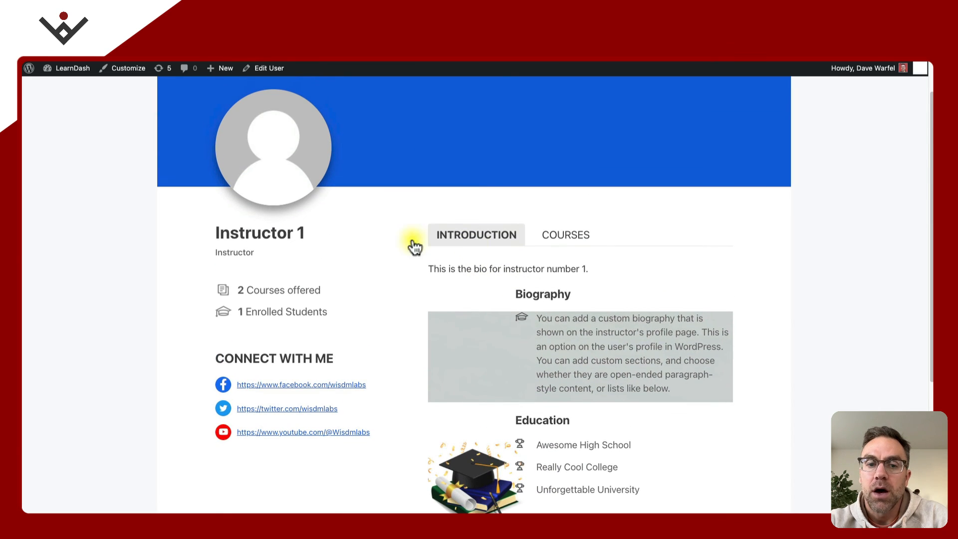